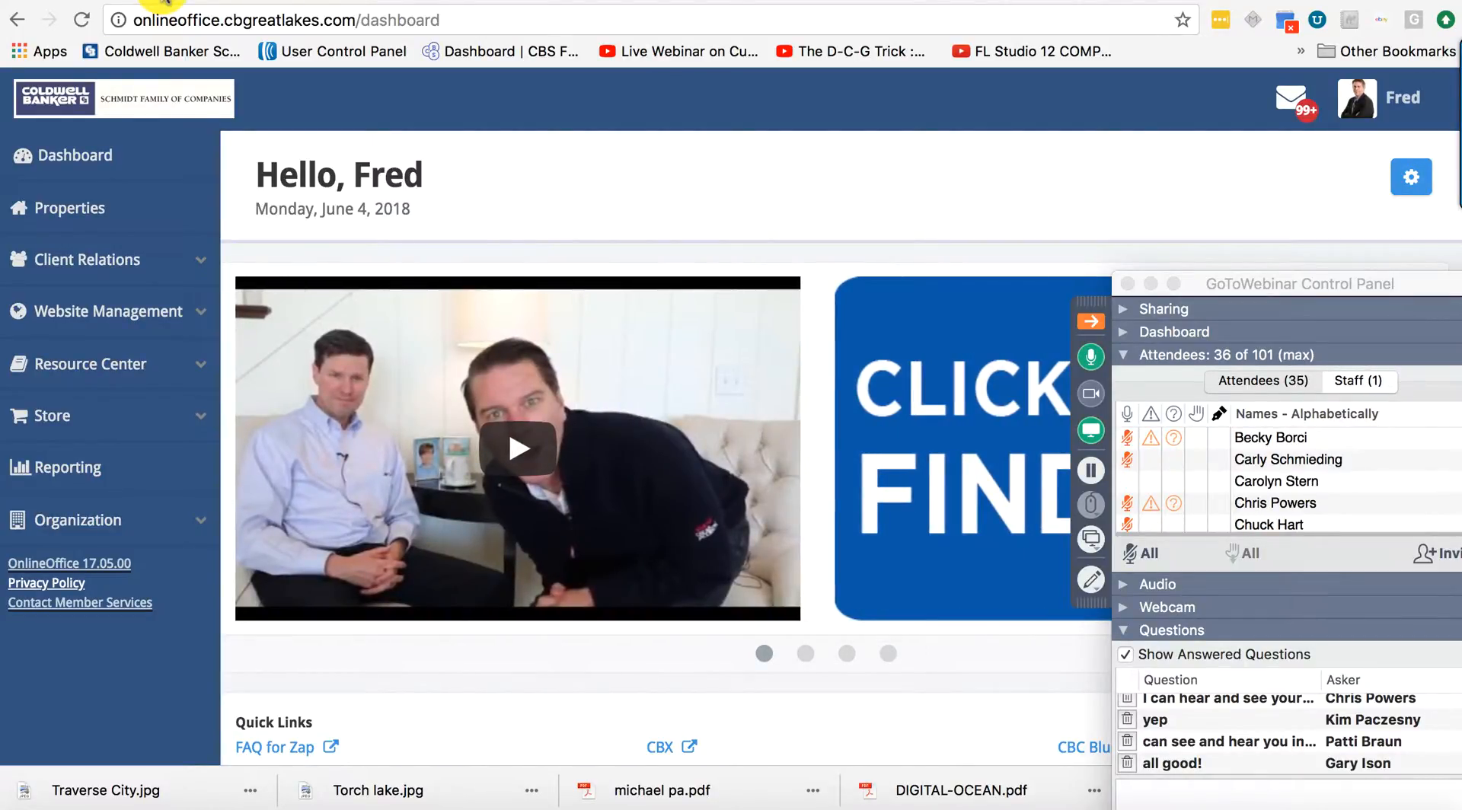
# Scroll the OnlineOffice dashboard down to the Quick Links with Listing To Leads.
pyautogui.scroll(-3, 166, 623)
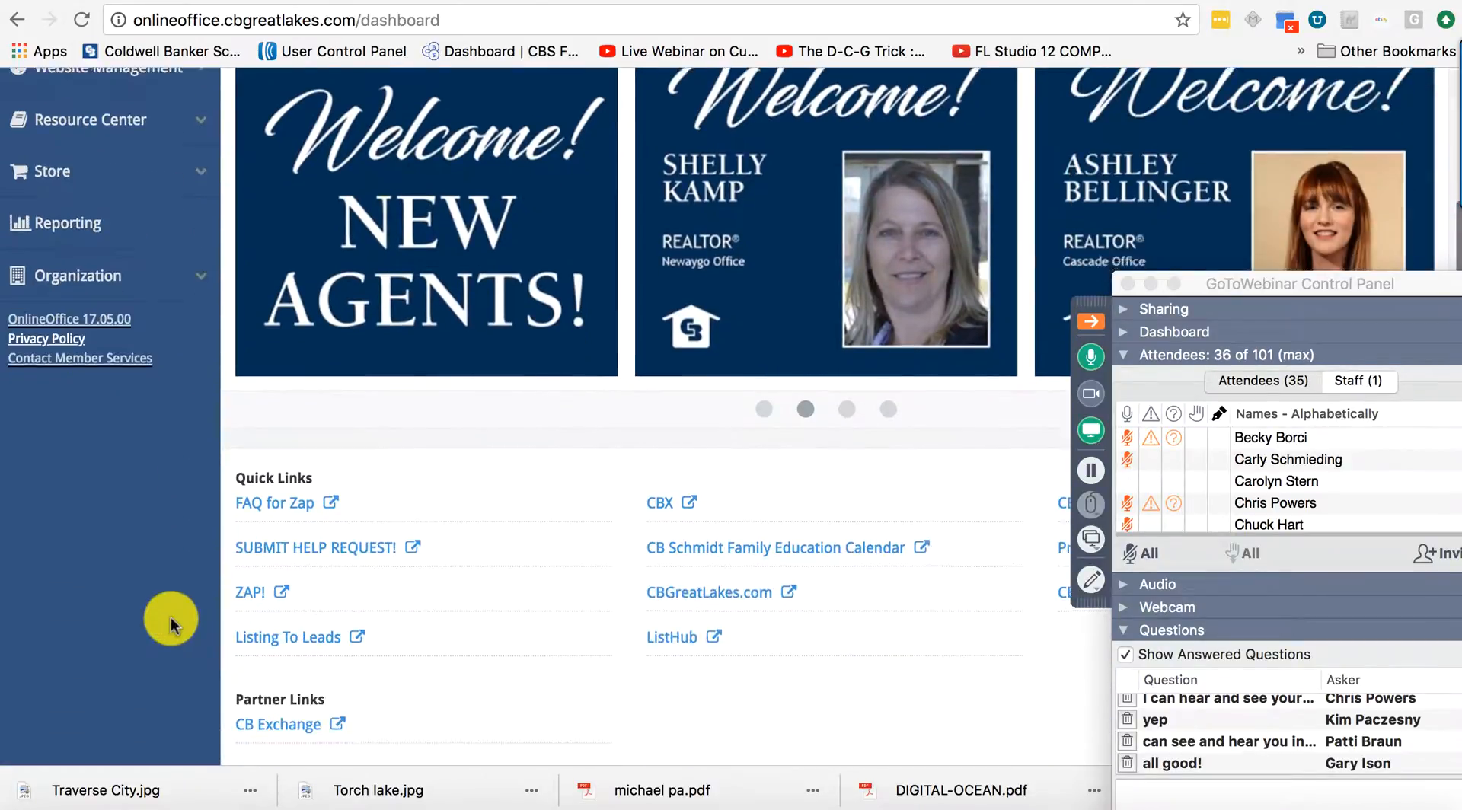
pyautogui.scroll(-1, 170, 624)
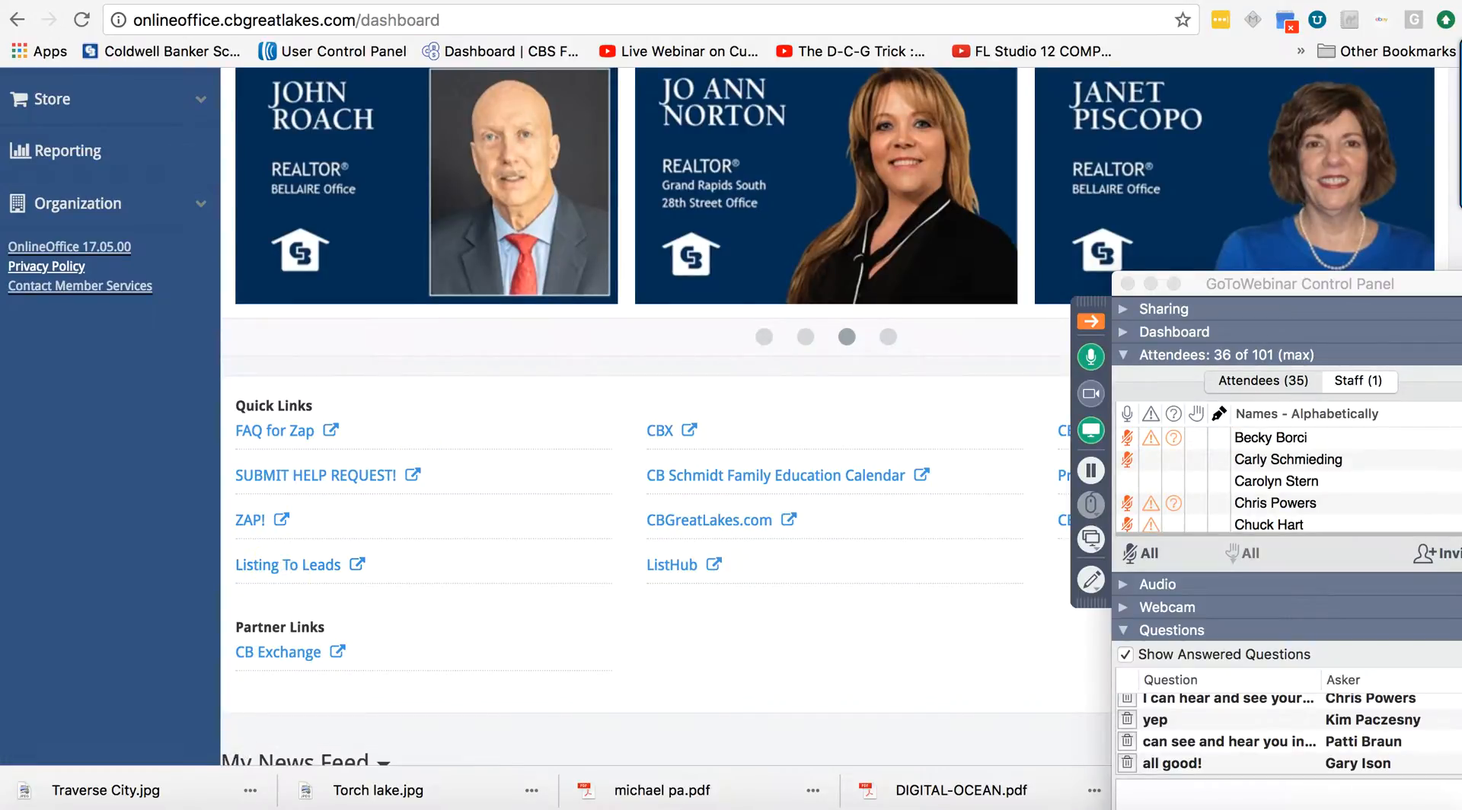
# Switch to the L2L dashboard and move the webinar control panel off the page.
pyautogui.click(1063, 0)
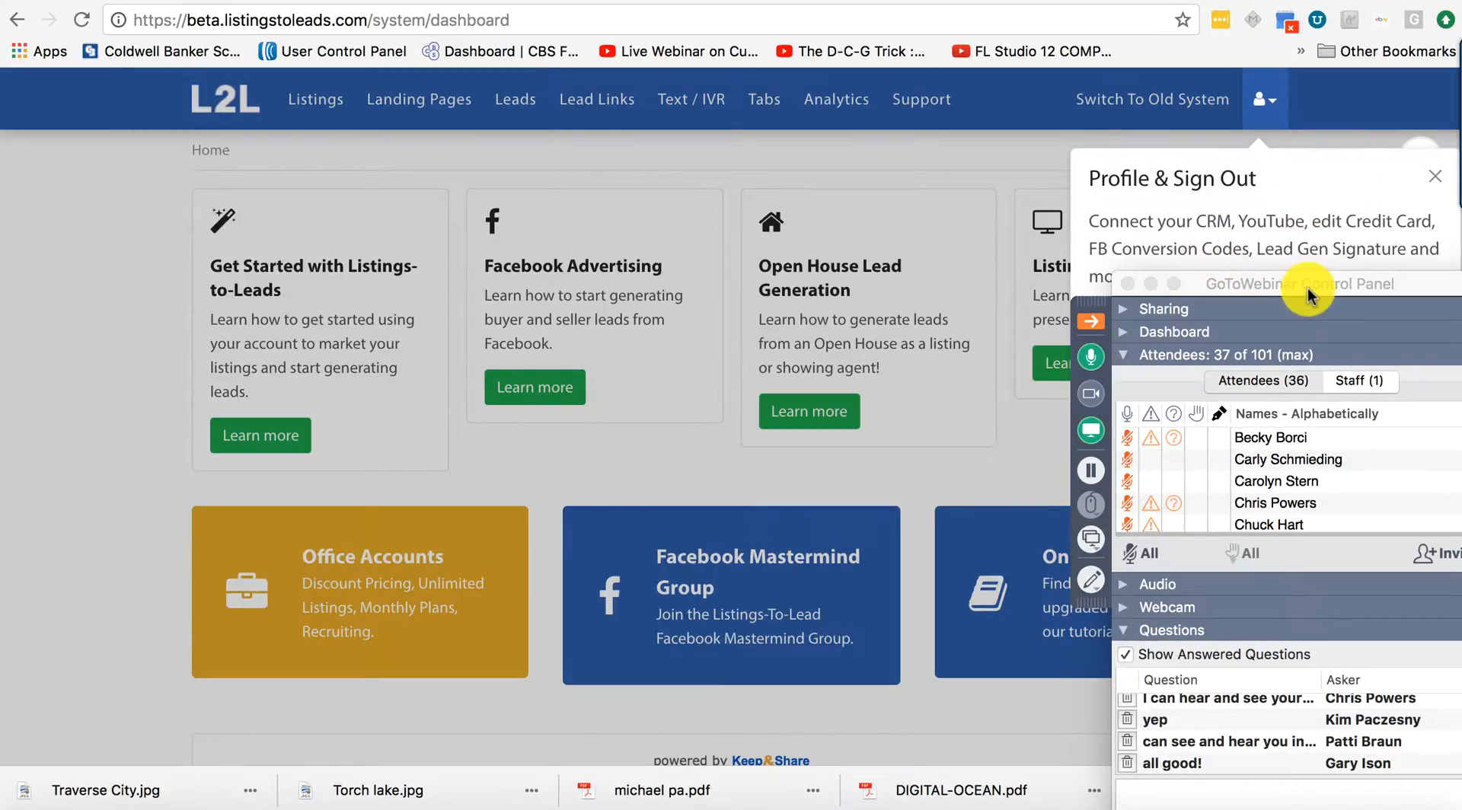
pyautogui.moveTo(1305, 287); pyautogui.dragTo(1363, 630)
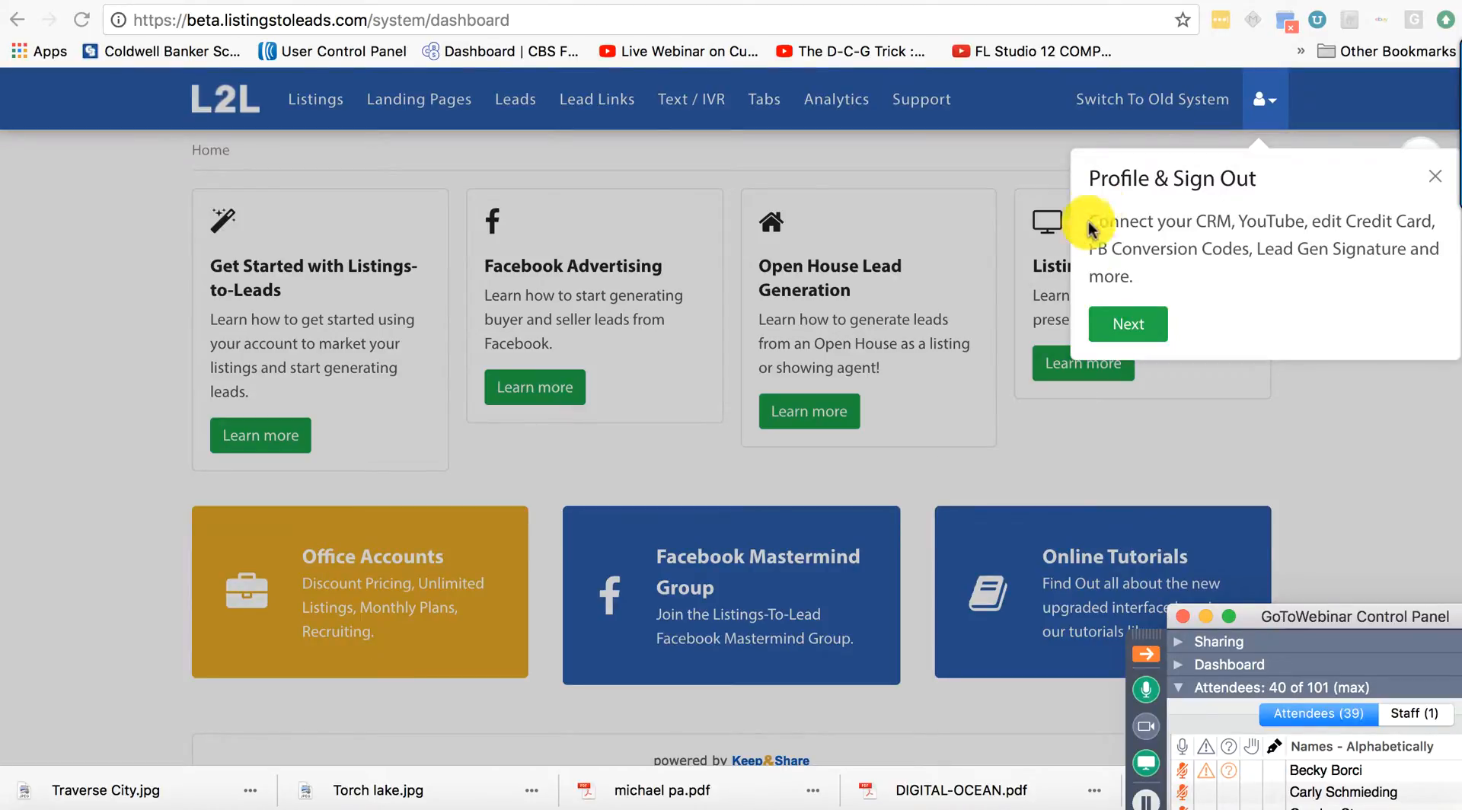
pyautogui.click(1136, 323)
# Advance the tour through Facebook Advertising and Open House steps, dismiss it, then open Landing Pages.
pyautogui.click(1135, 323)
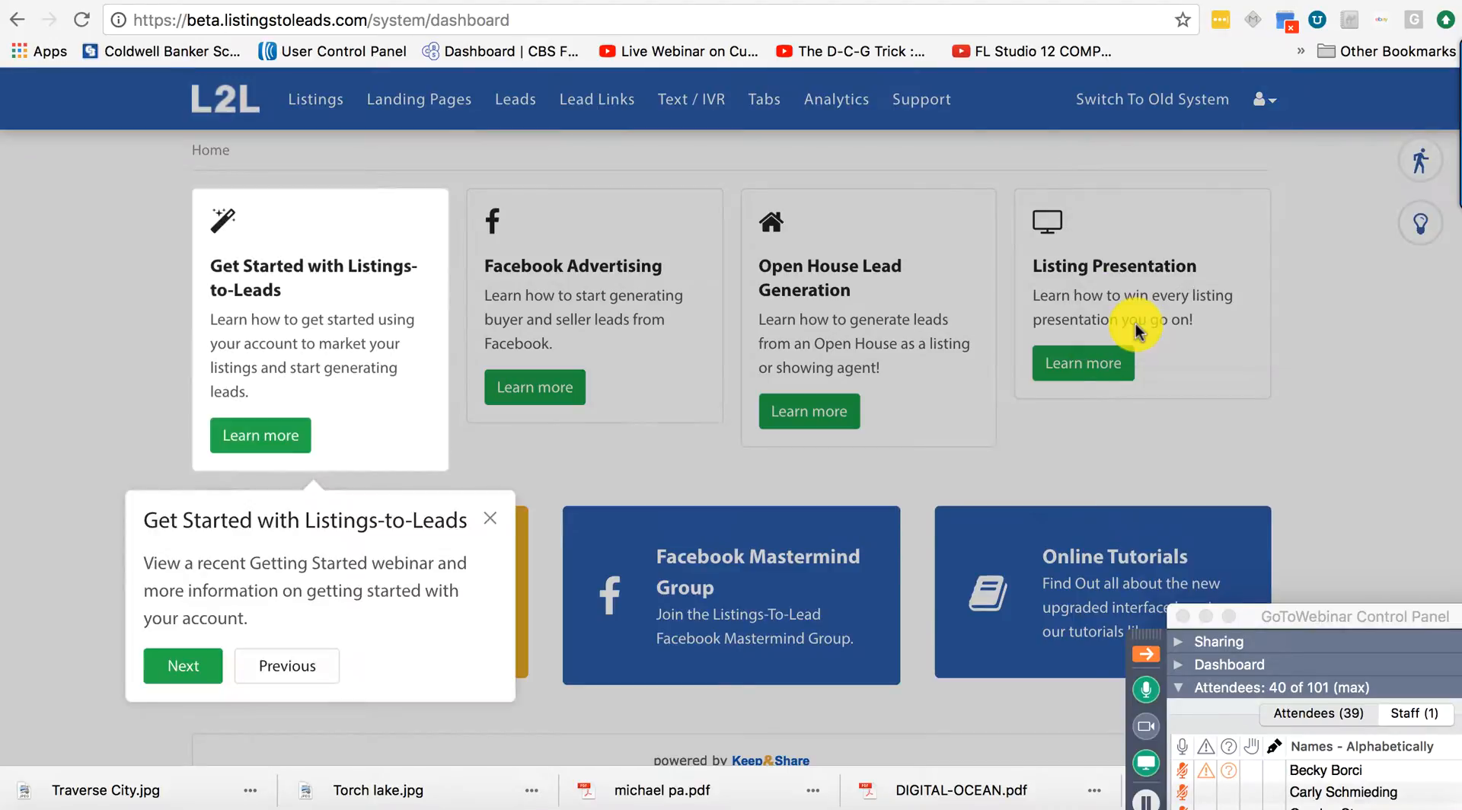
pyautogui.click(182, 669)
pyautogui.click(449, 597)
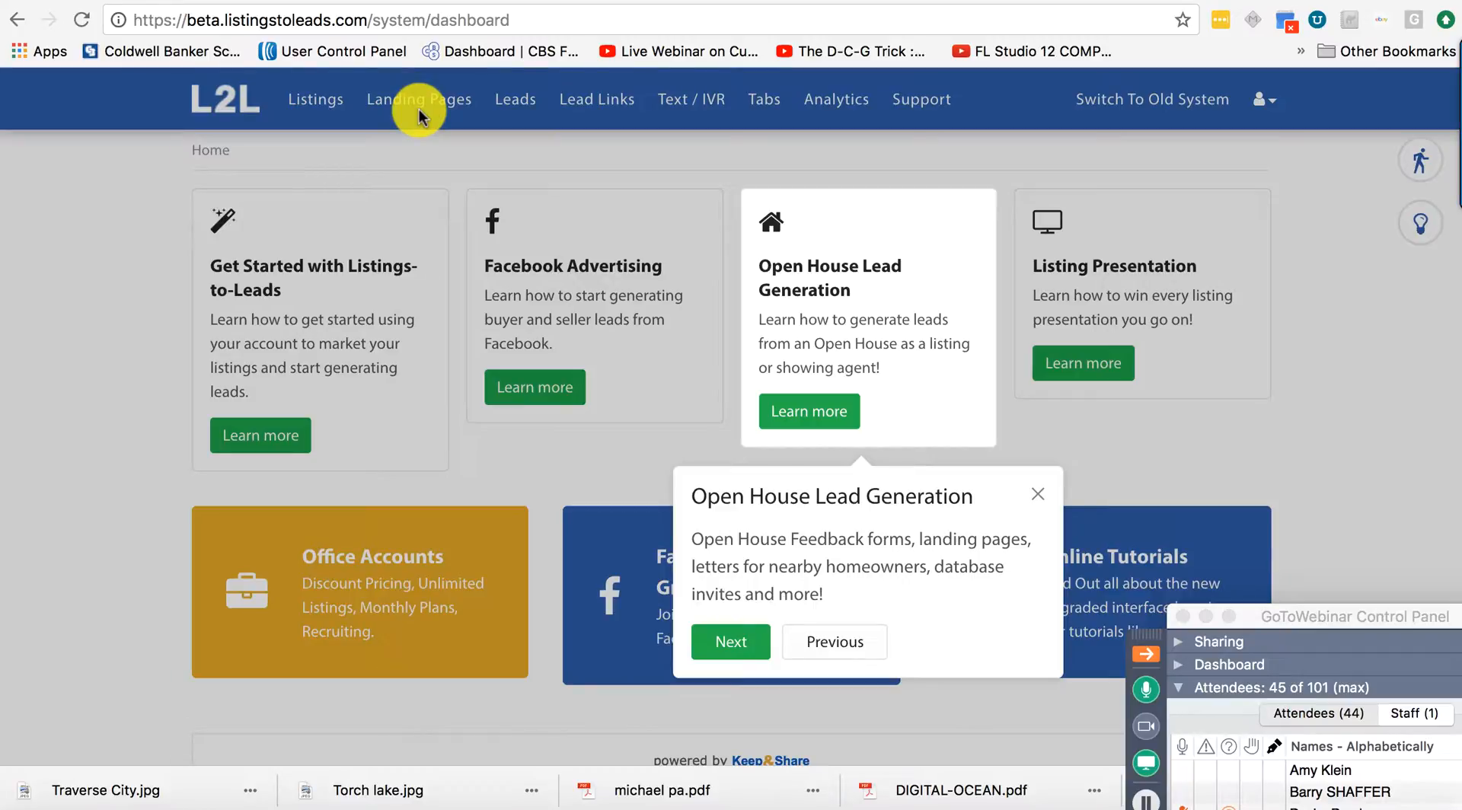
pyautogui.click(1036, 494)
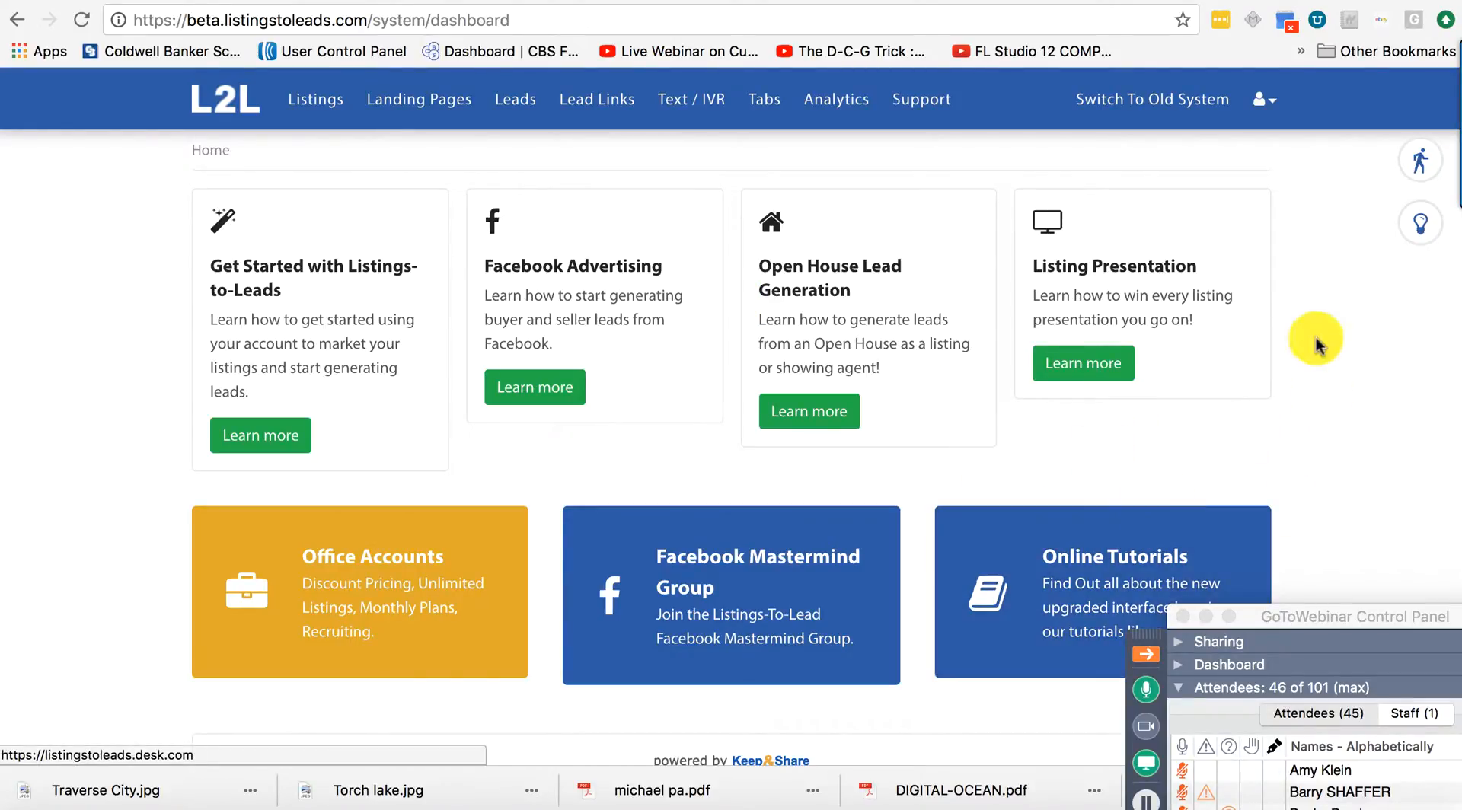
pyautogui.click(423, 107)
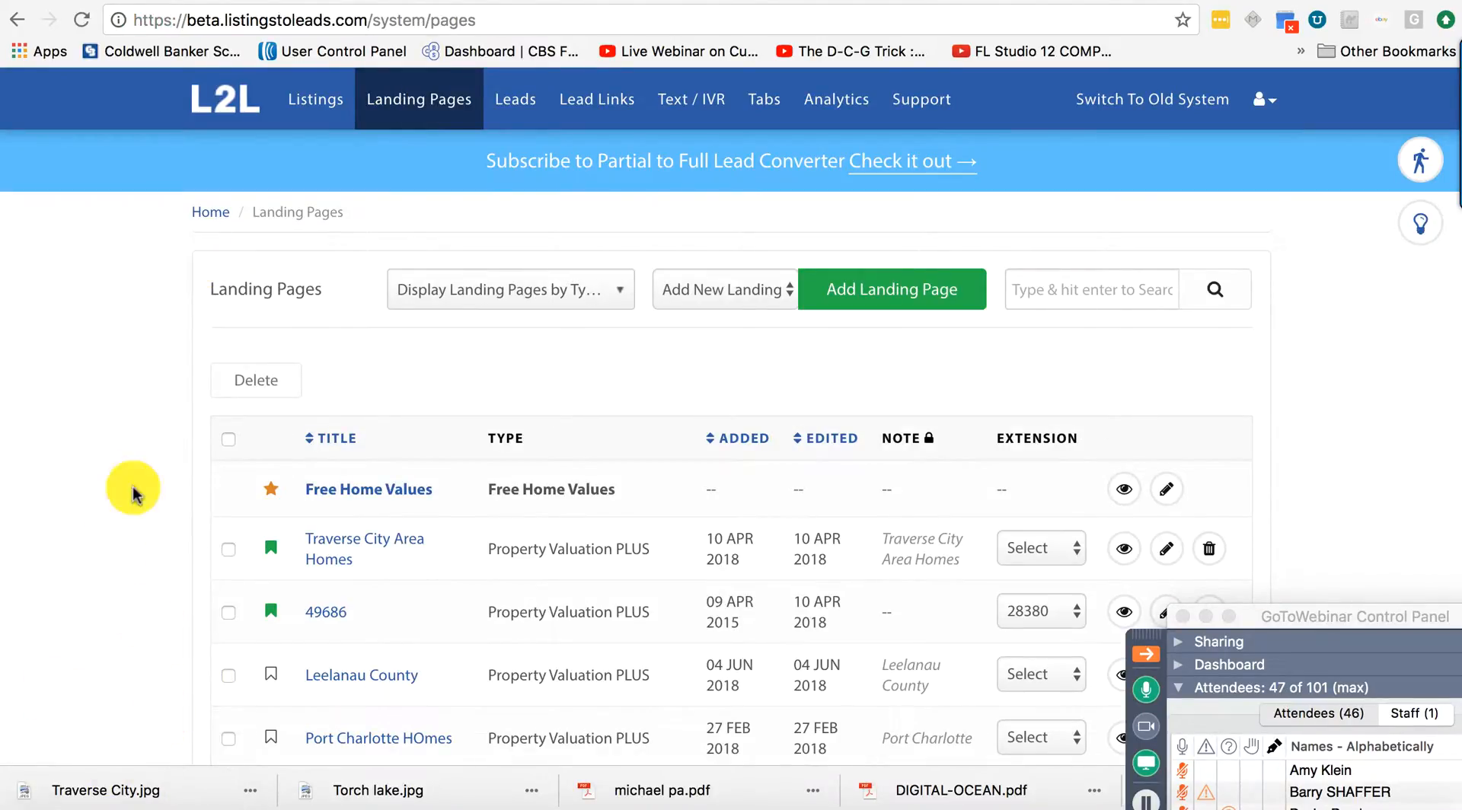
# Pick Property Valuation PLUS under Add New Landing and start adding that page.
pyautogui.scroll(-20, 712, 651)
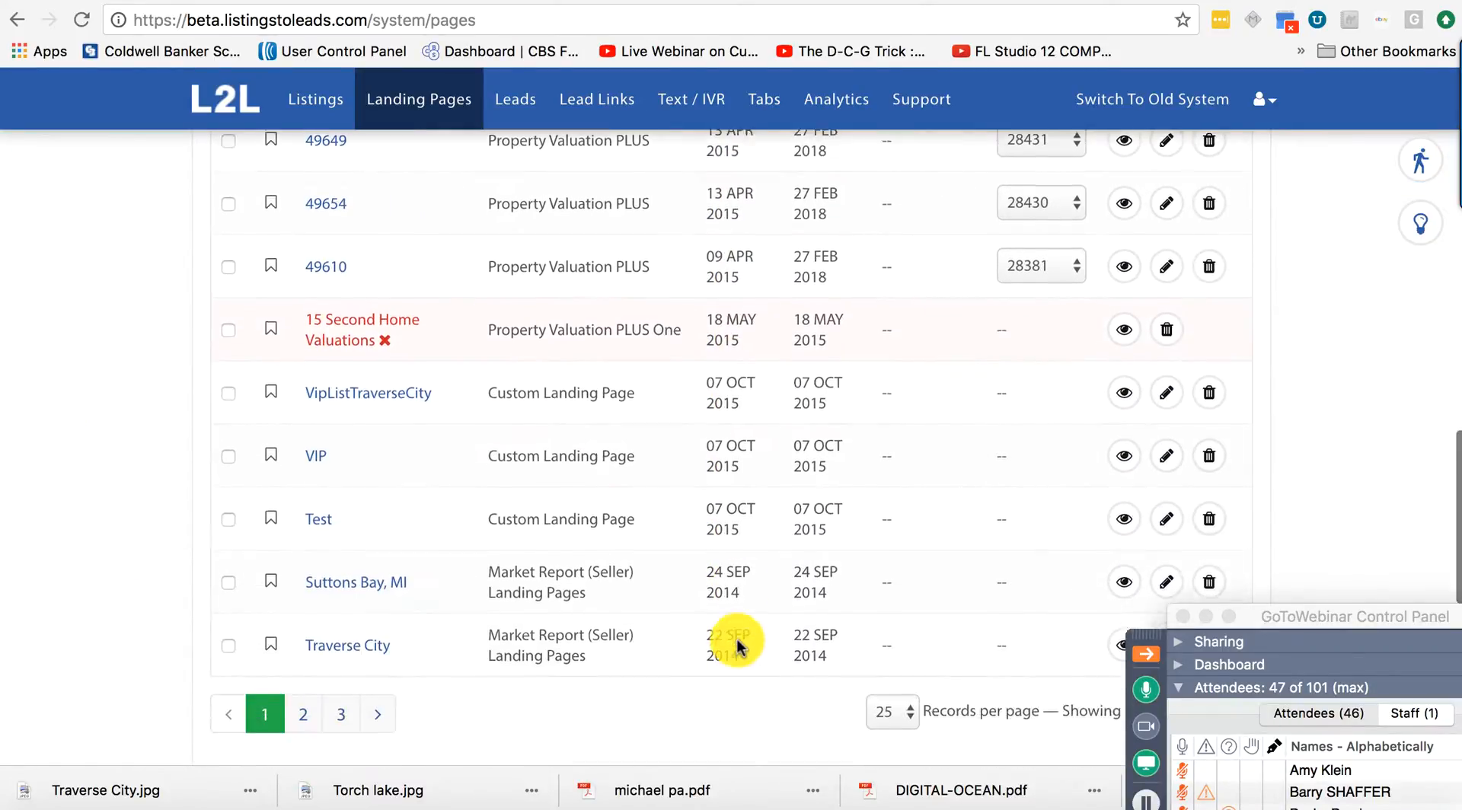
pyautogui.scroll(20, 737, 646)
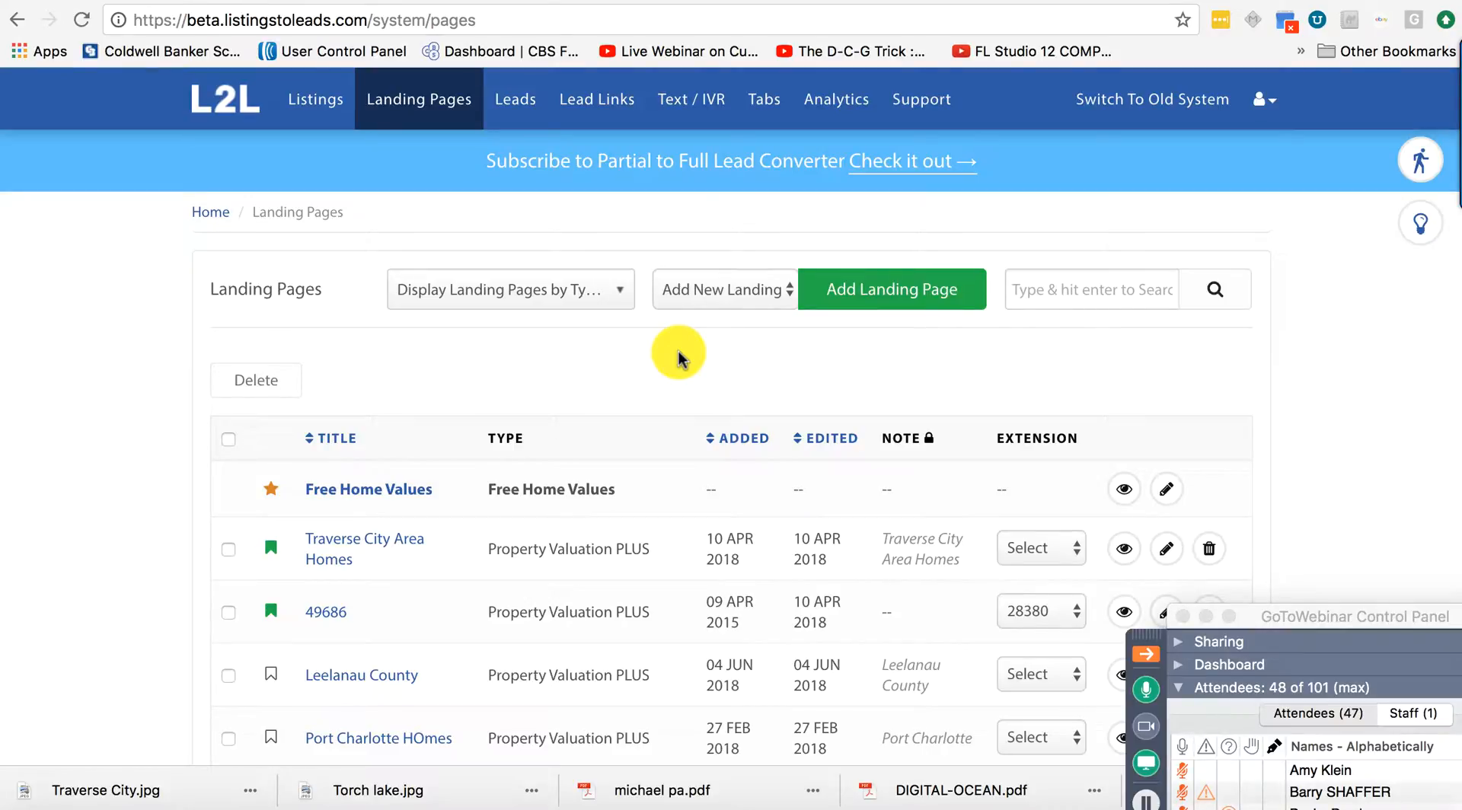
pyautogui.click(712, 293)
pyautogui.scroll(-1, 762, 558)
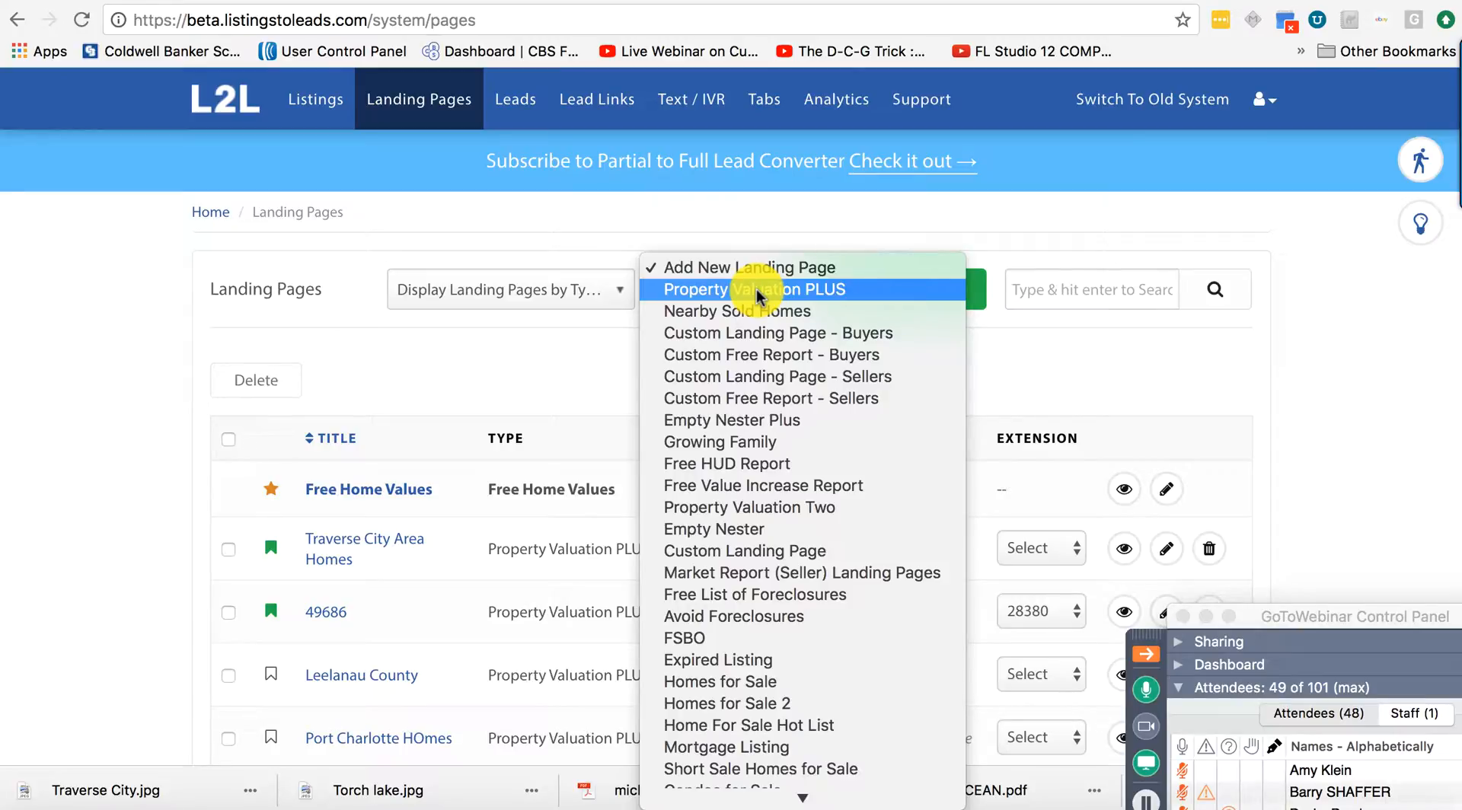
pyautogui.click(757, 291)
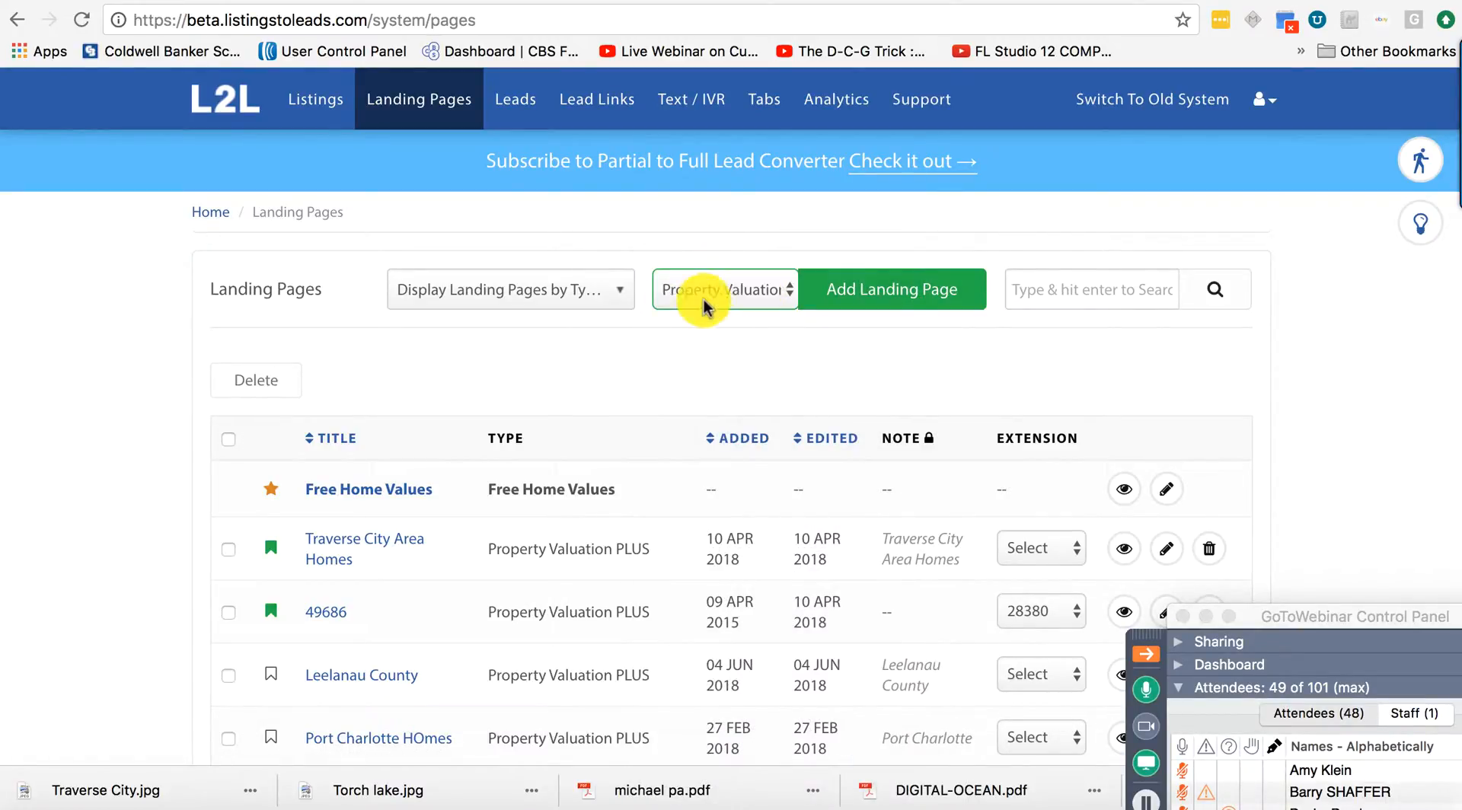
pyautogui.click(890, 295)
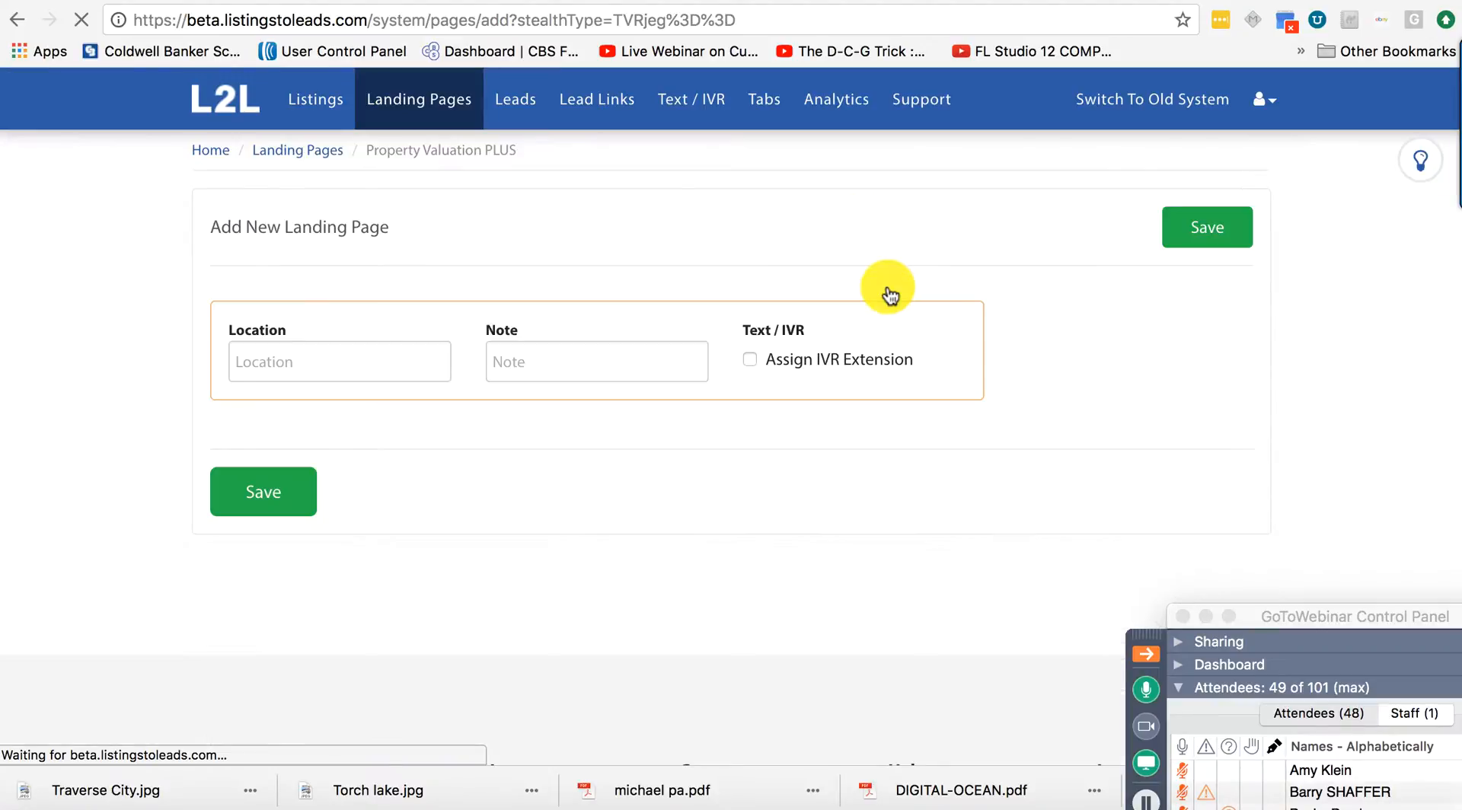
# Enter Location 'Torch Lake' and Note 'Torch Lake Capture', assign an IVR extension, and save.
pyautogui.click(331, 363)
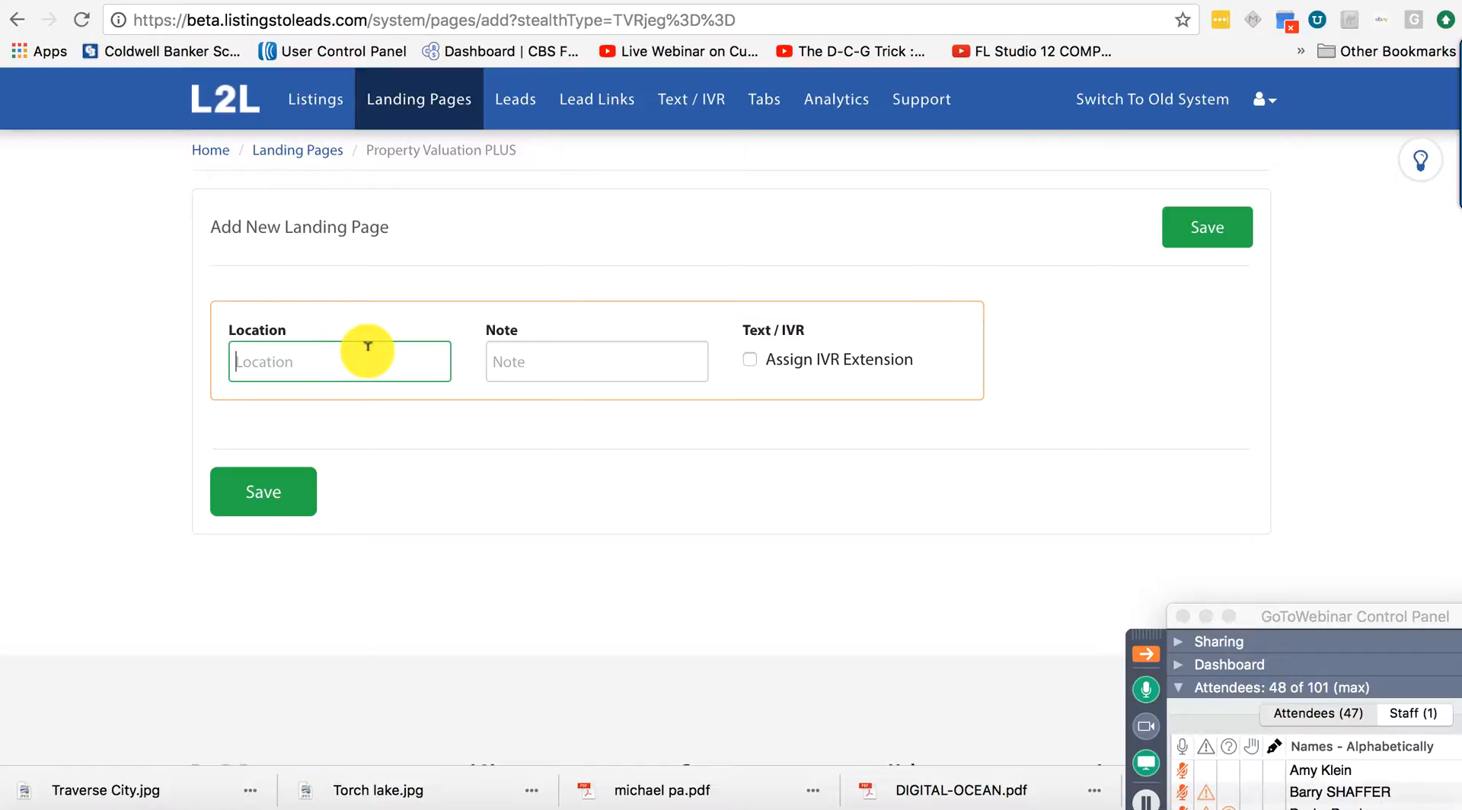
pyautogui.write('A')
pyautogui.press('BackSpace')
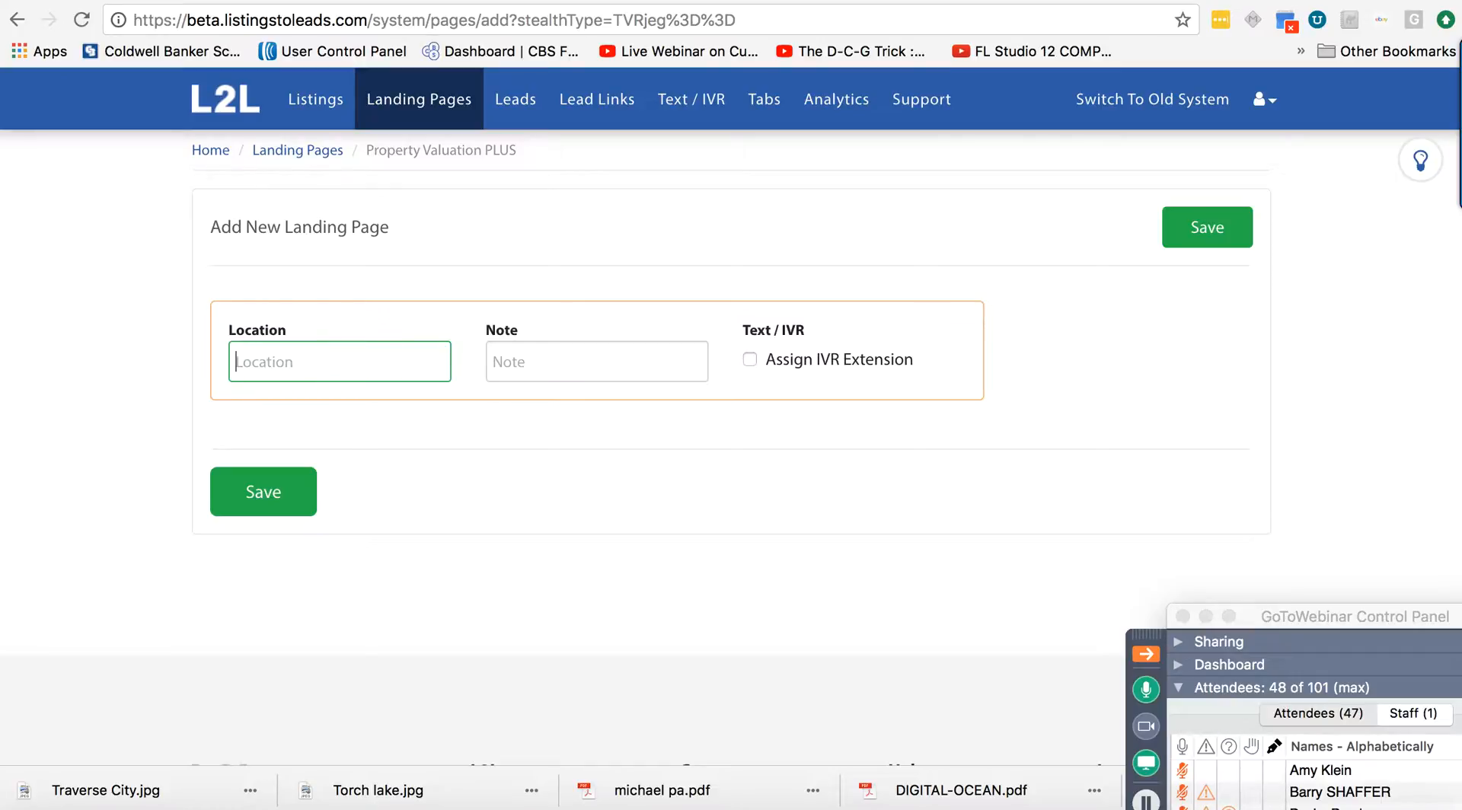
pyautogui.write('Torch Lake')
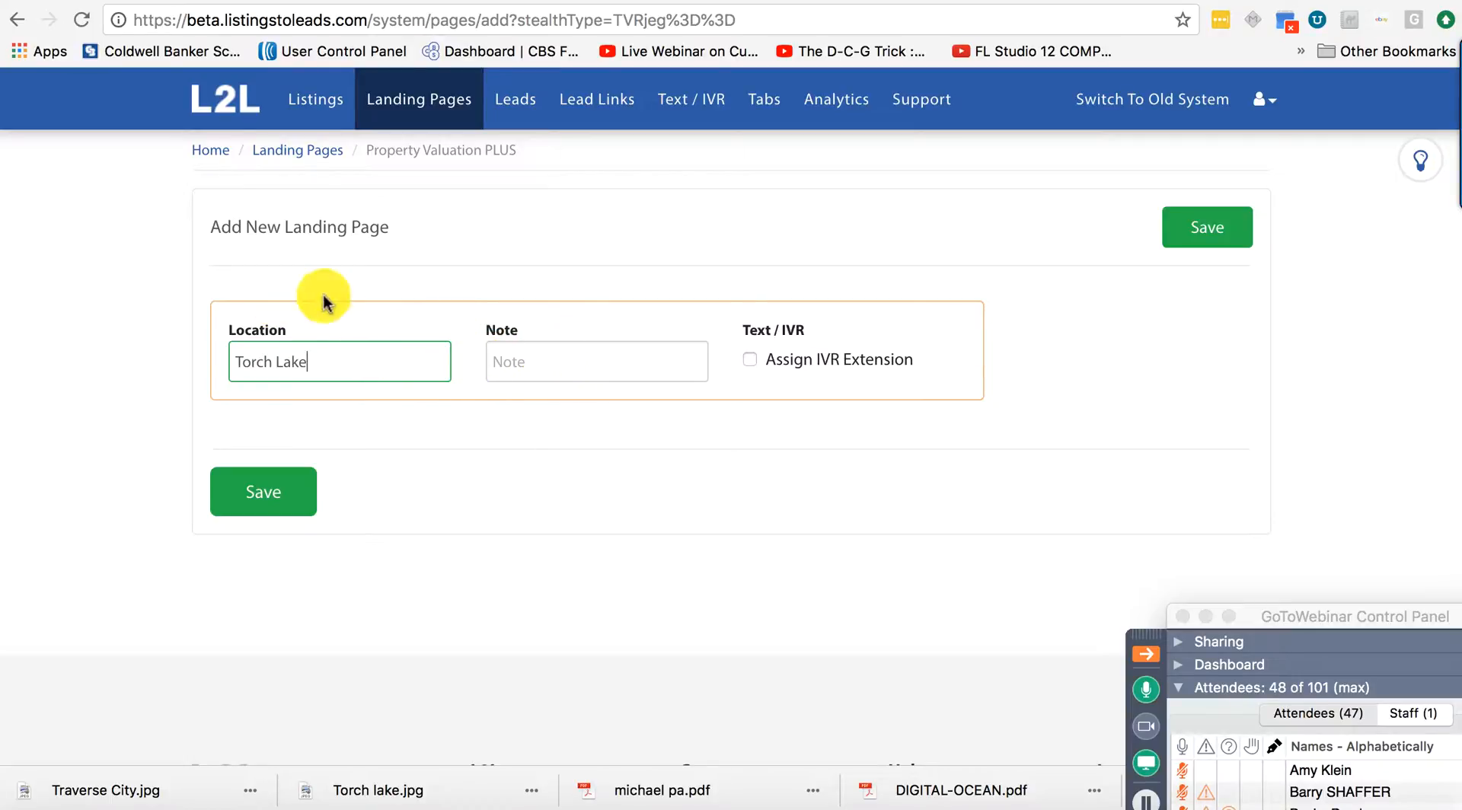
pyautogui.click(581, 350)
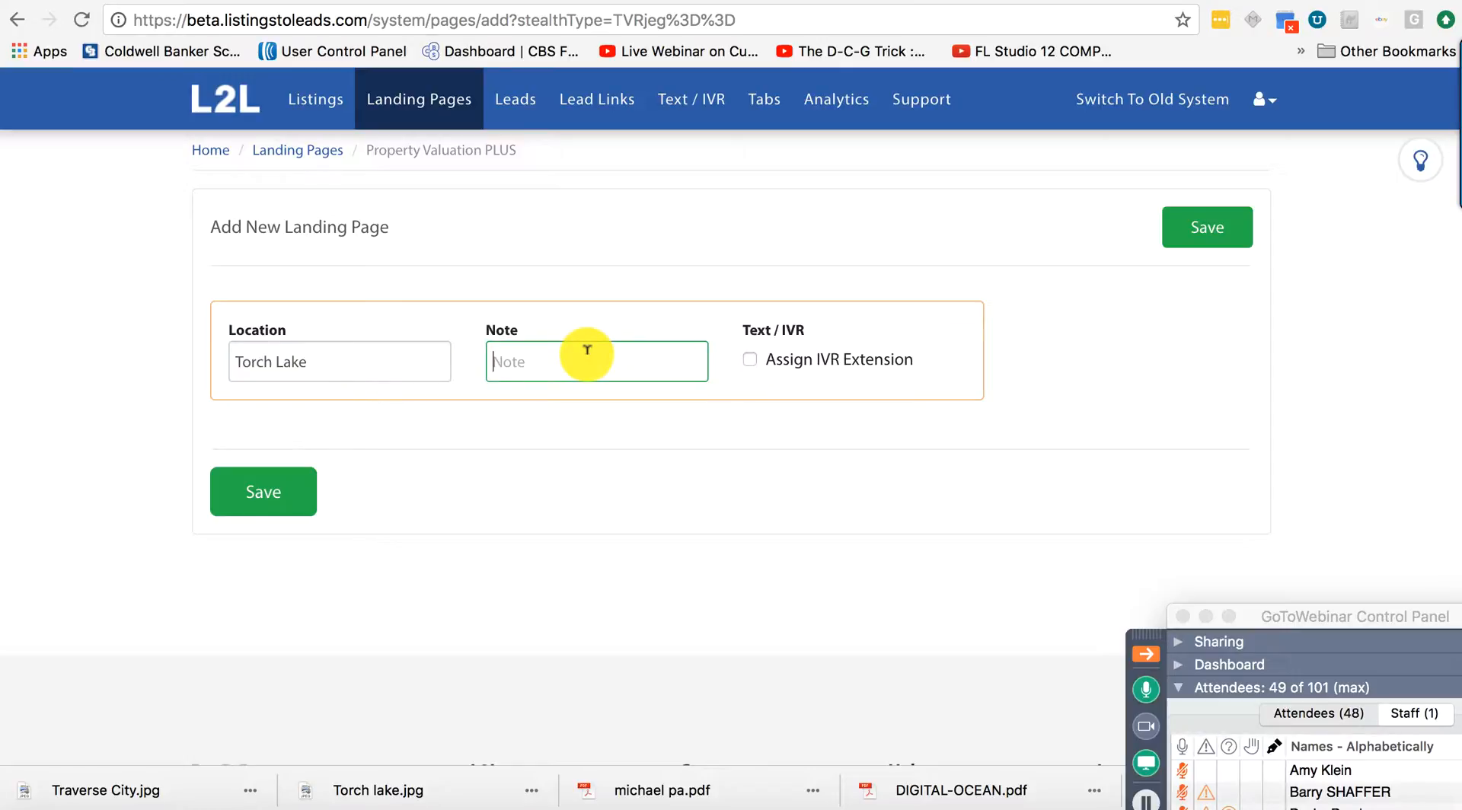
pyautogui.write('Torch ')
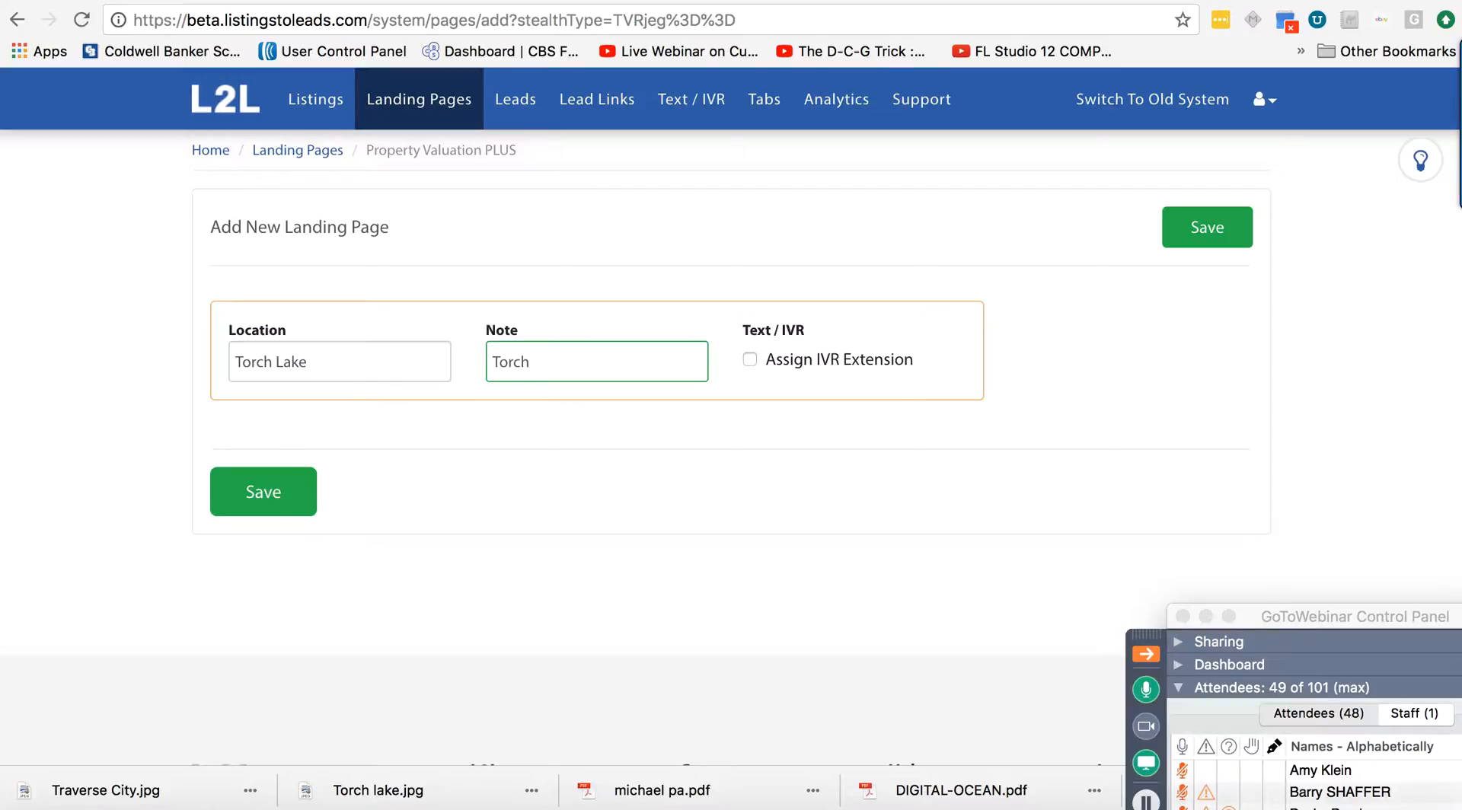
pyautogui.write('Lake')
pyautogui.write('Capture')
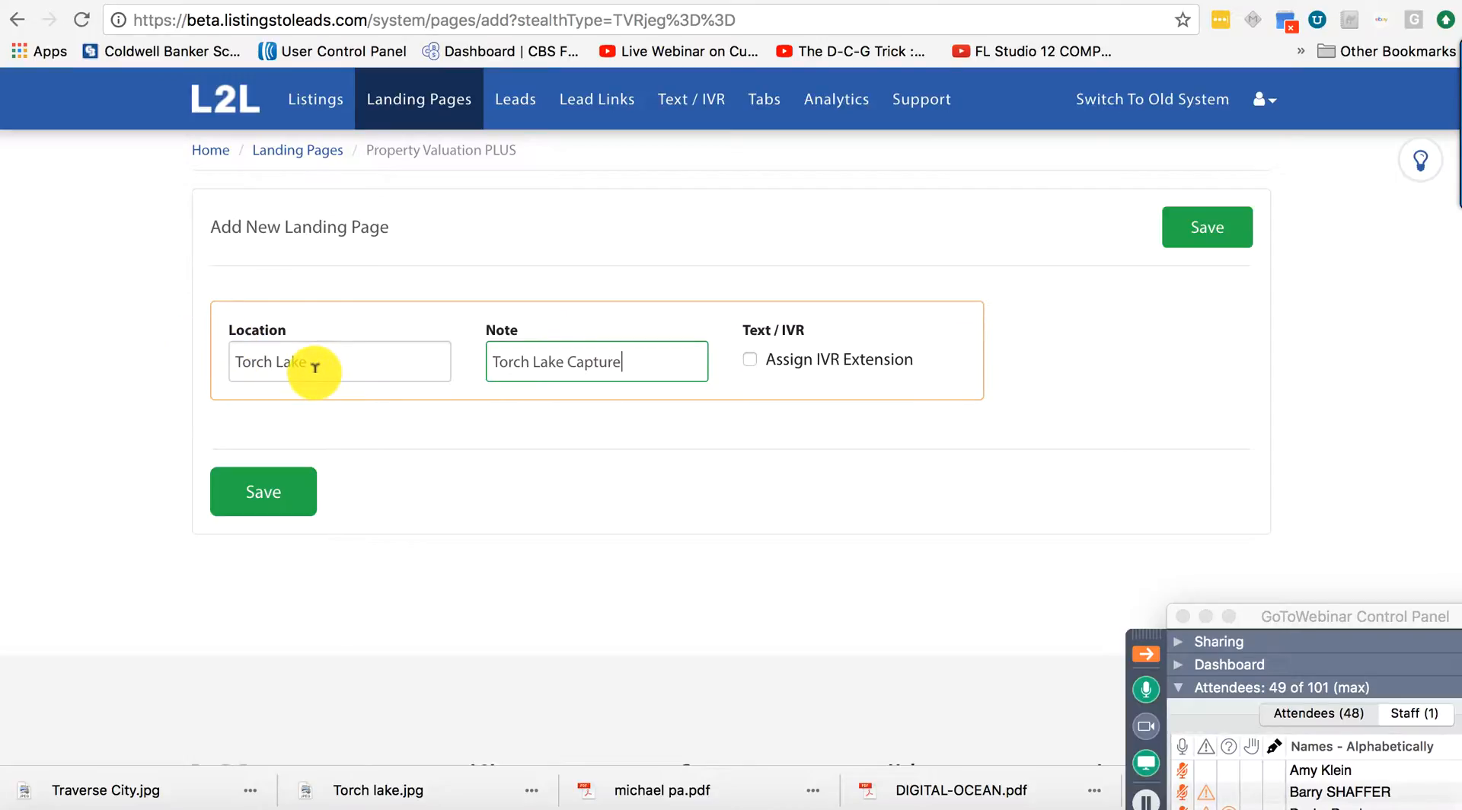
pyautogui.click(751, 360)
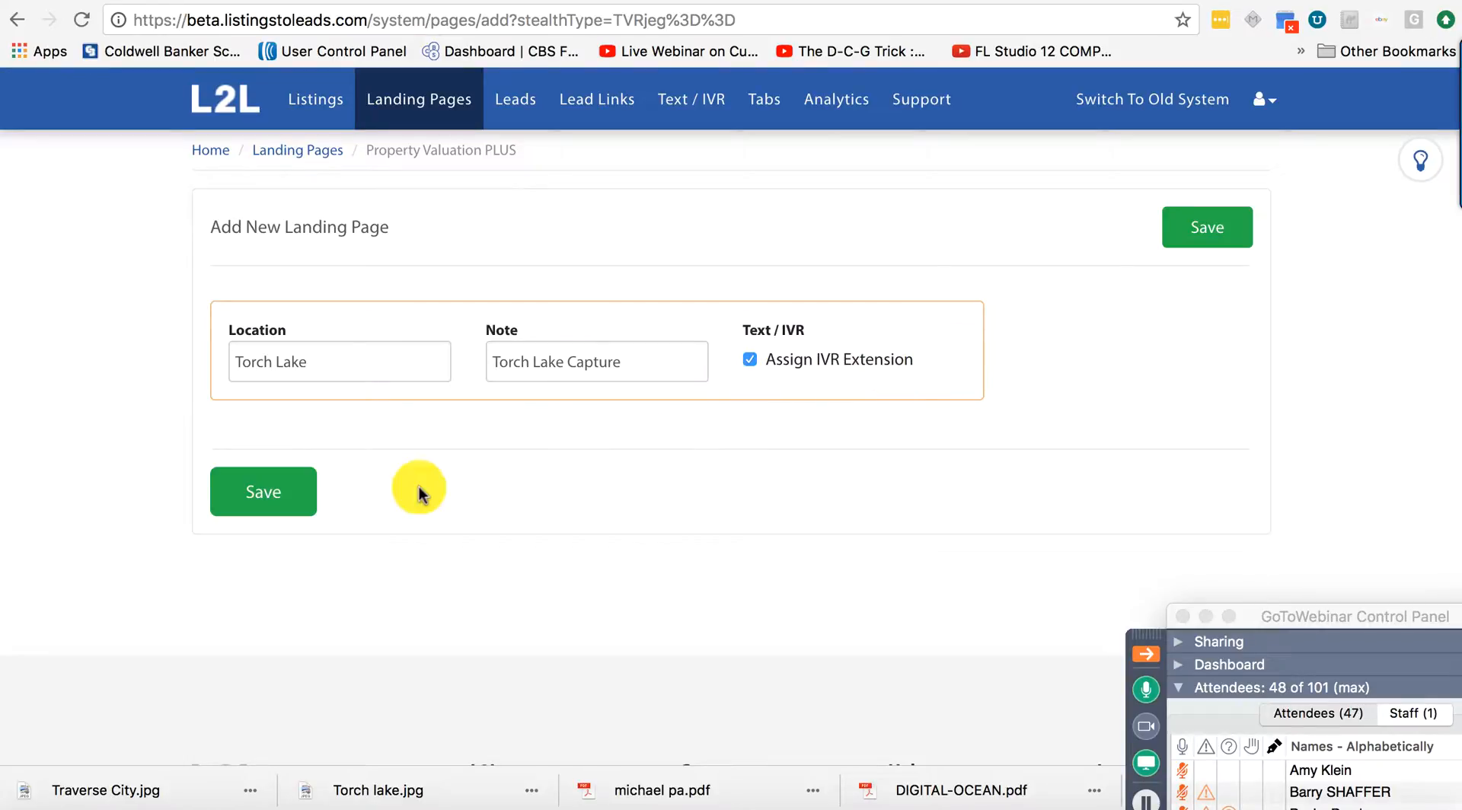
pyautogui.click(261, 506)
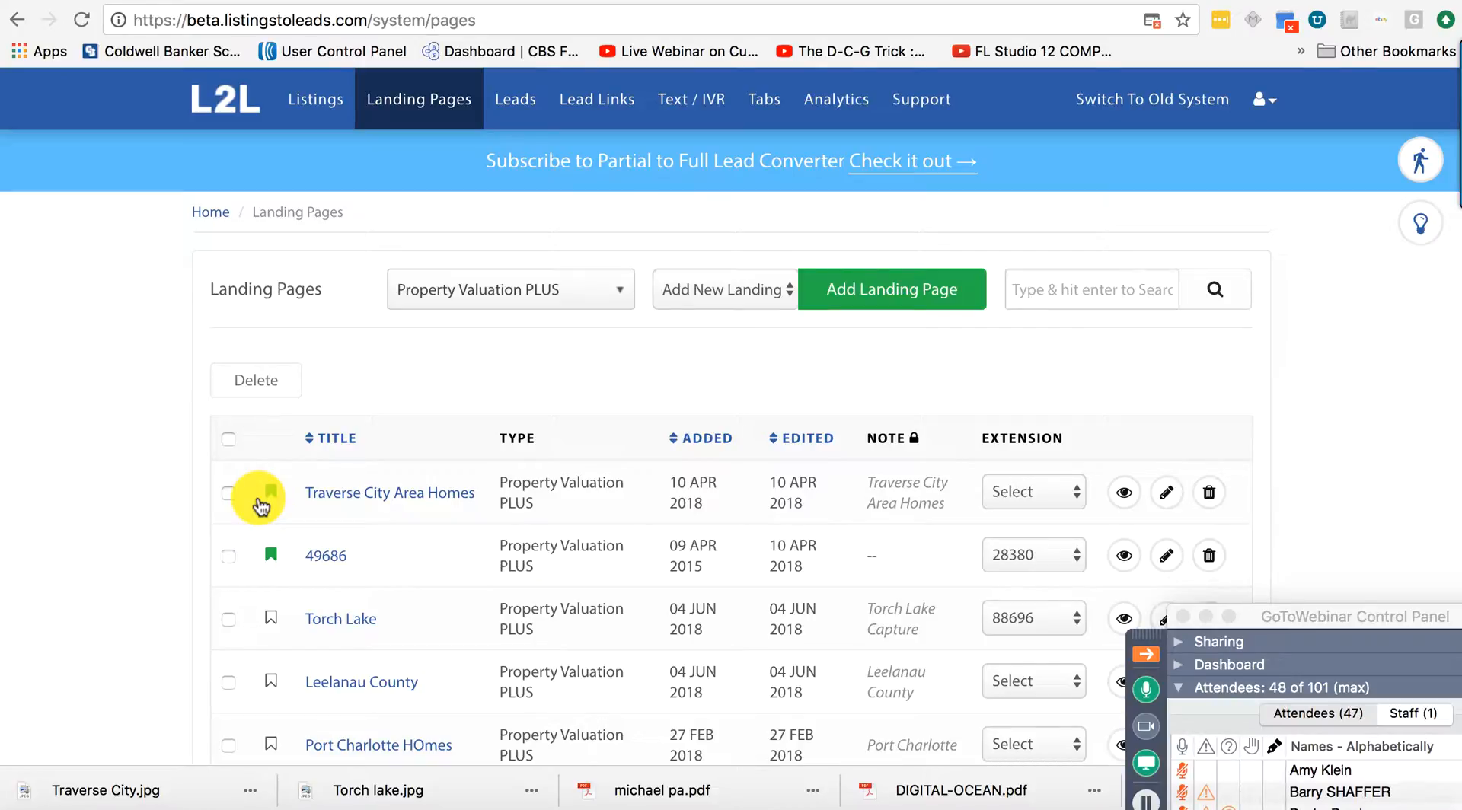
# Open the Torch Lake landing page editor, then return to the OnlineOffice dashboard tab.
pyautogui.click(343, 620)
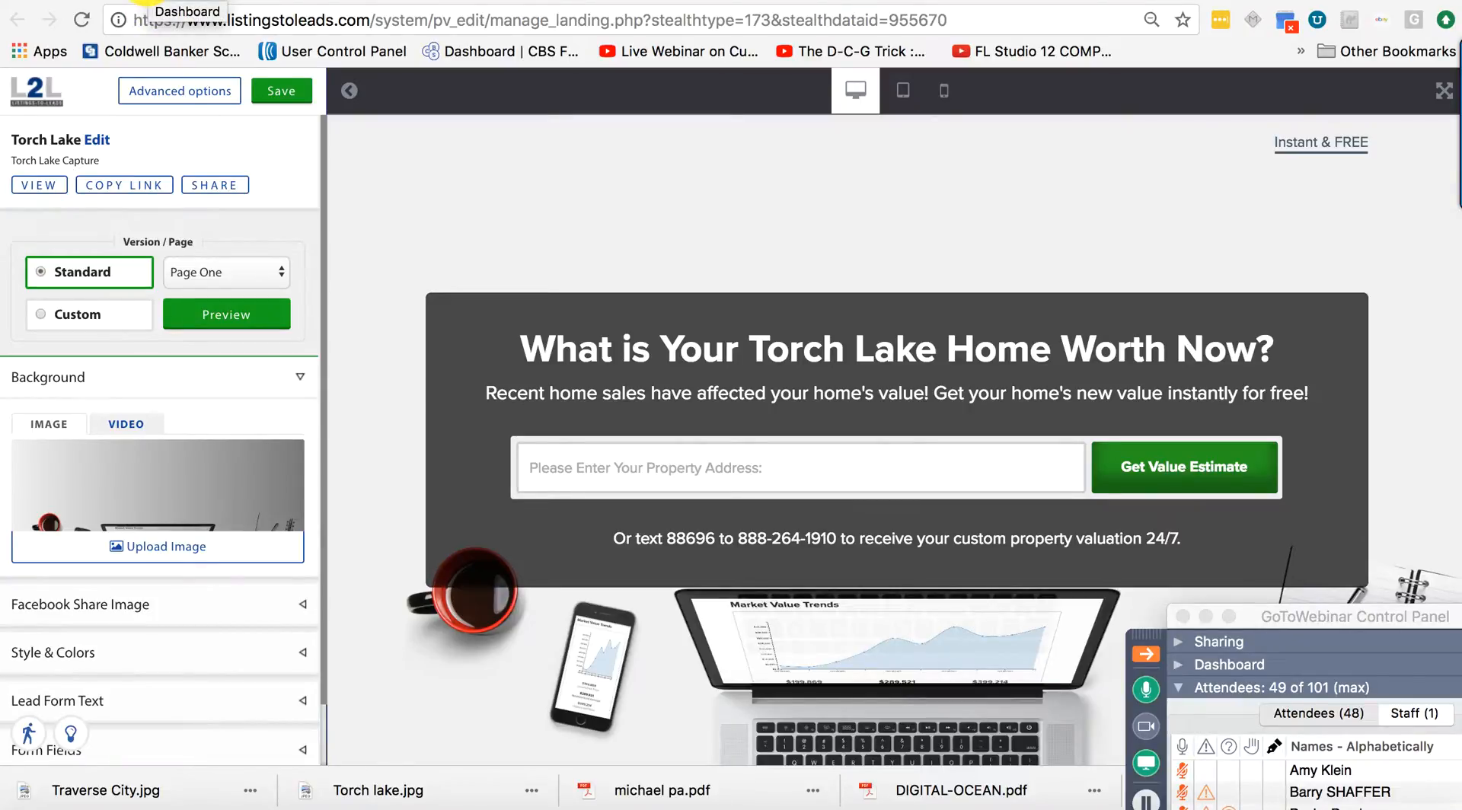
pyautogui.click(146, 2)
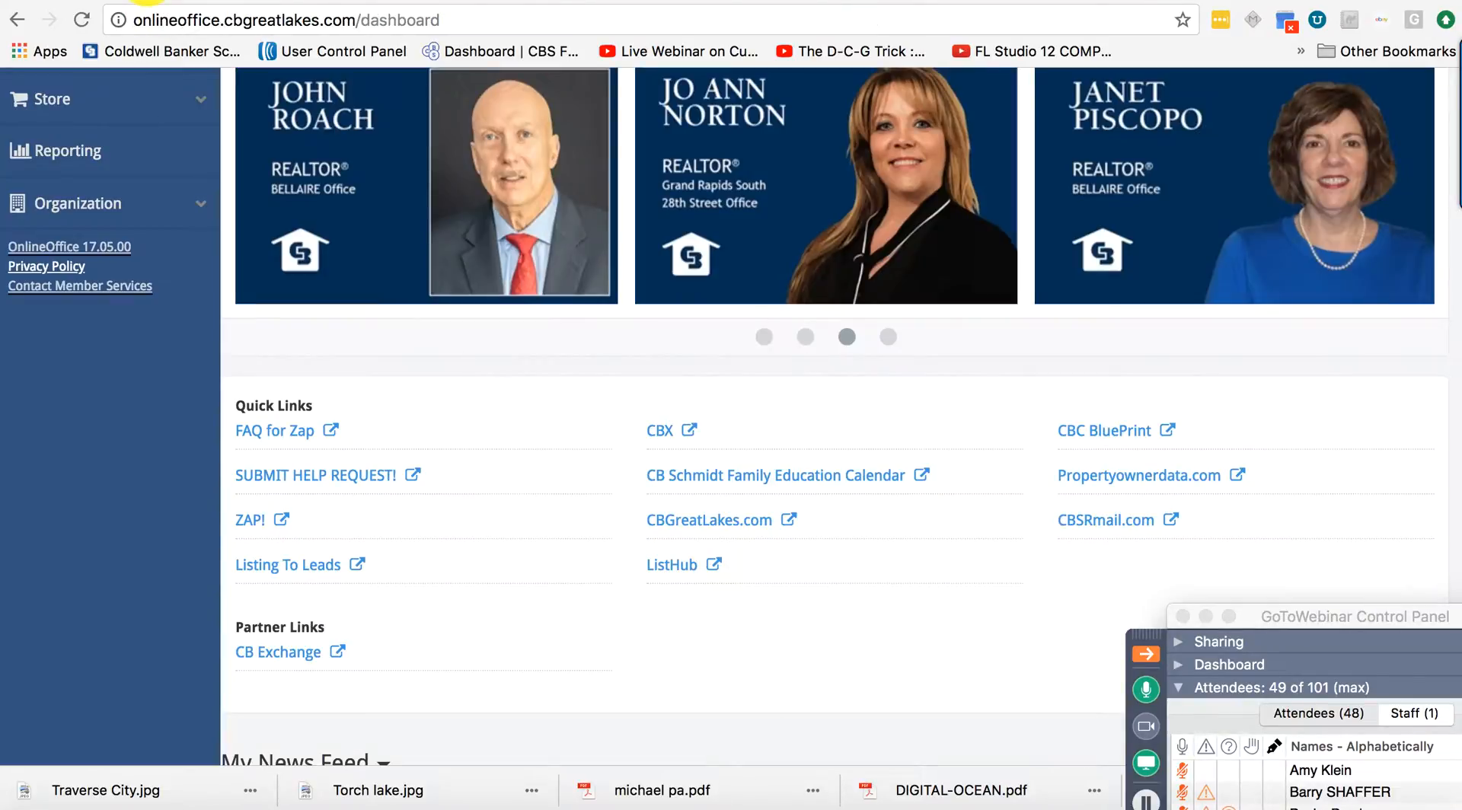
# Expand Resource Center and open the Storage area.
pyautogui.scroll(5, 114, 457)
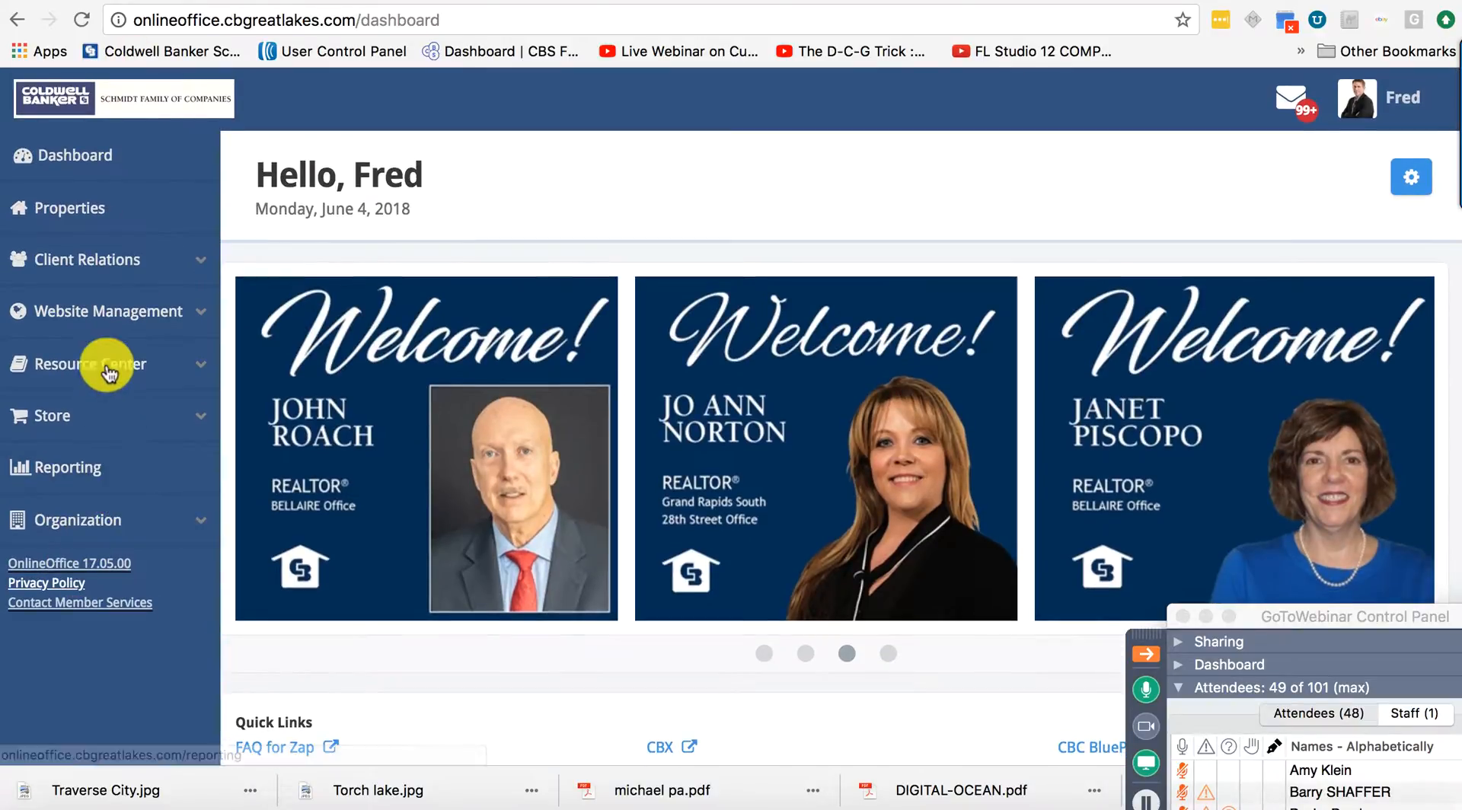
pyautogui.click(109, 366)
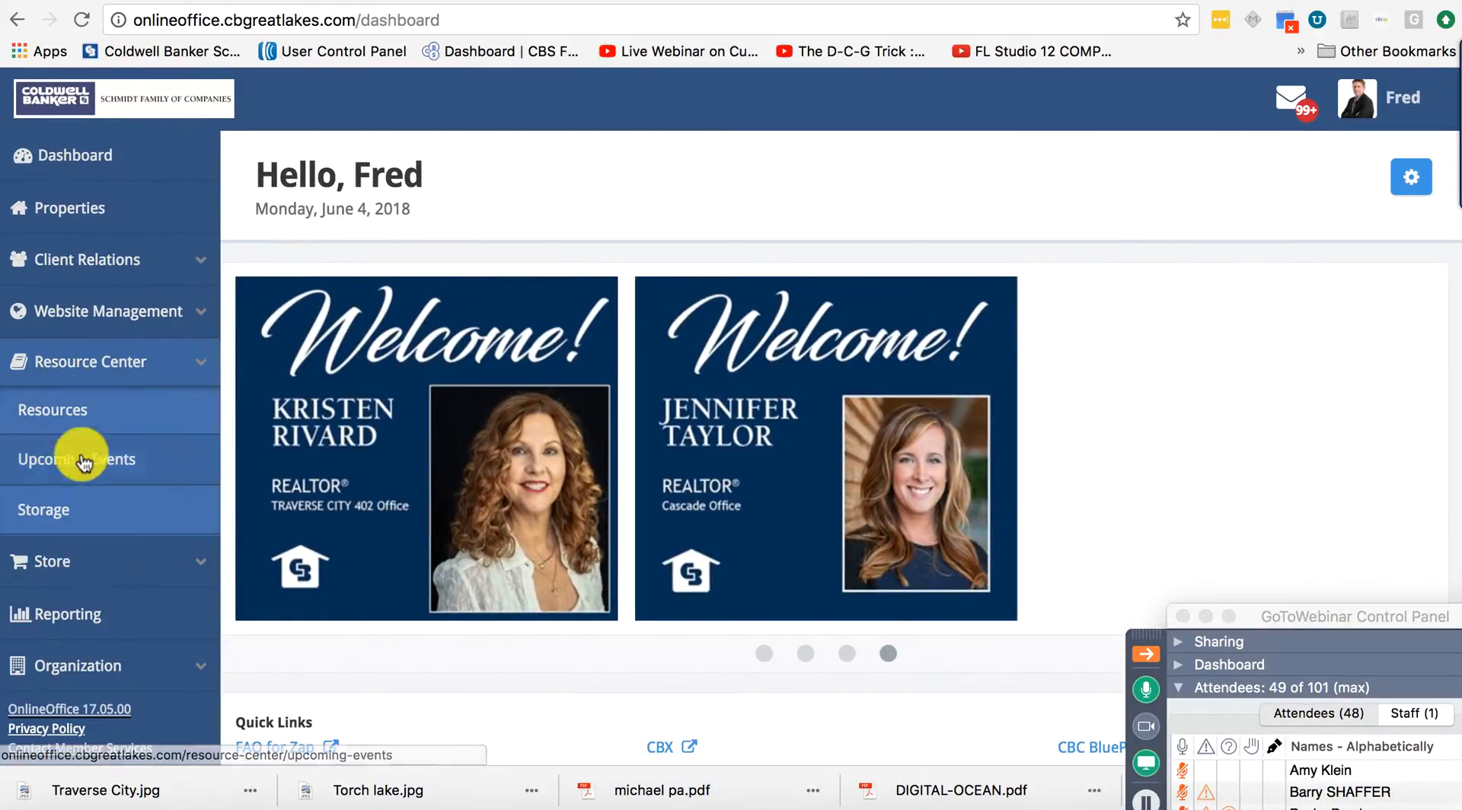
pyautogui.click(59, 517)
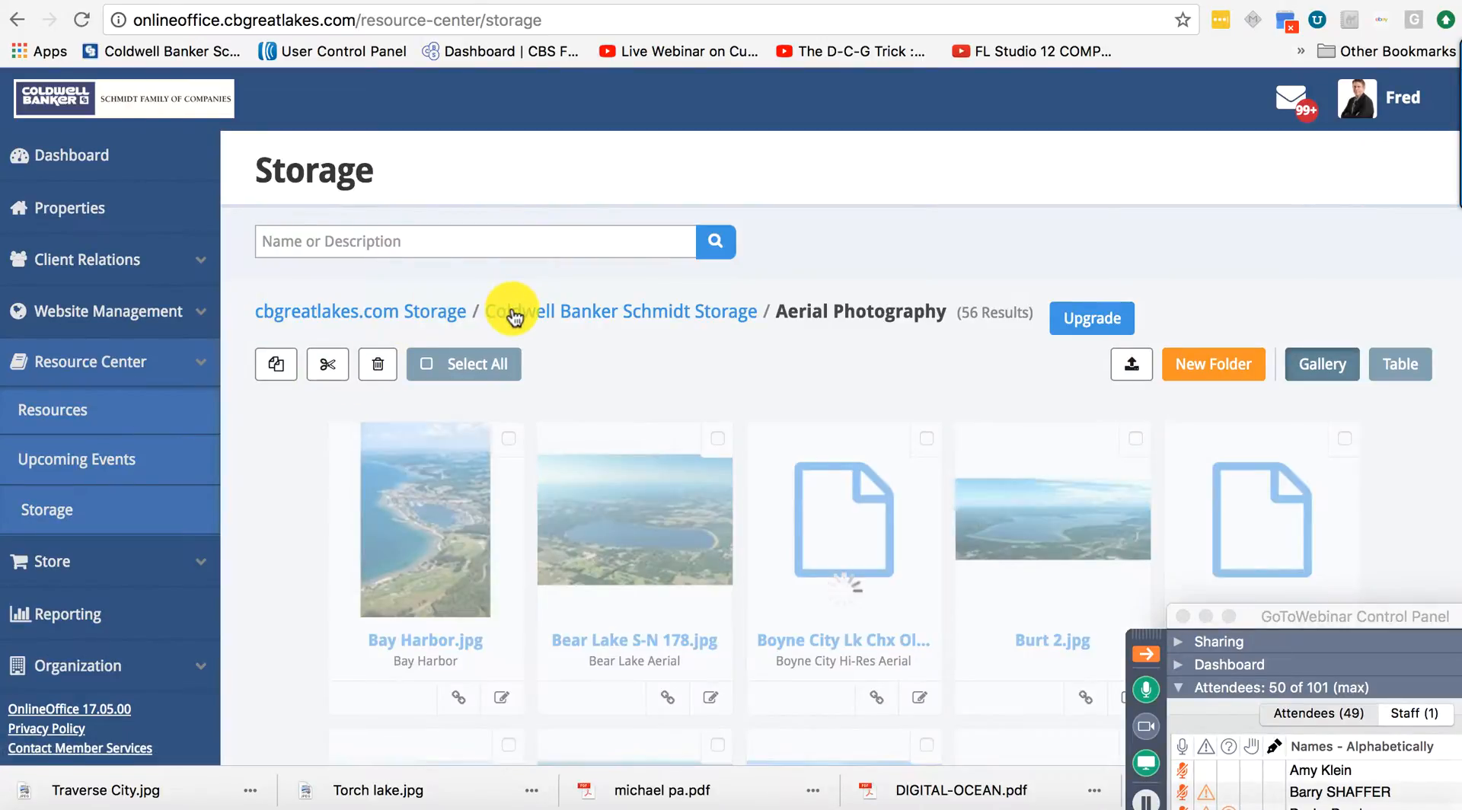
# Go to Coldwell Banker Schmidt Storage > Aerial Photography and scroll through its lake photos.
pyautogui.click(514, 316)
pyautogui.click(415, 313)
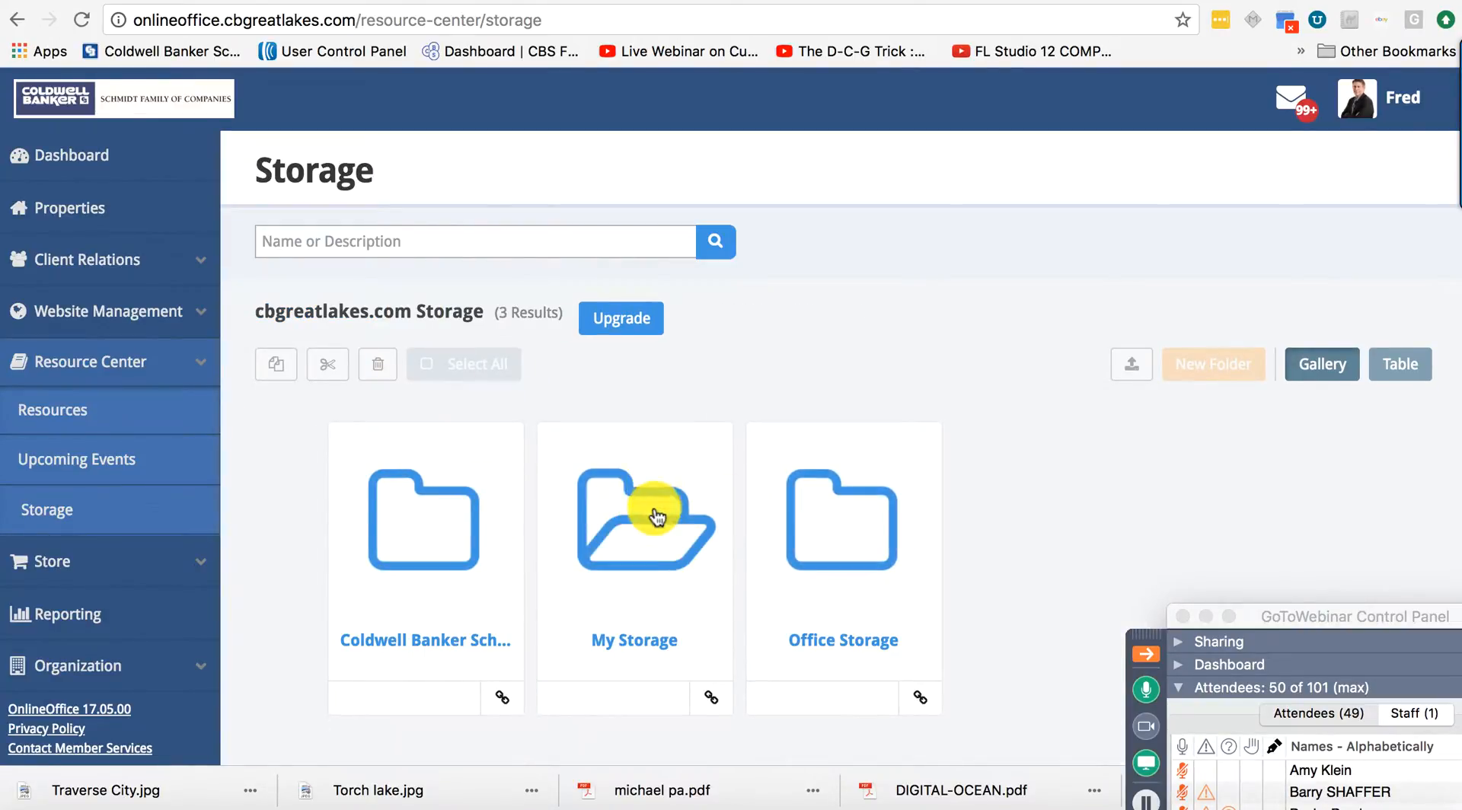
pyautogui.click(441, 544)
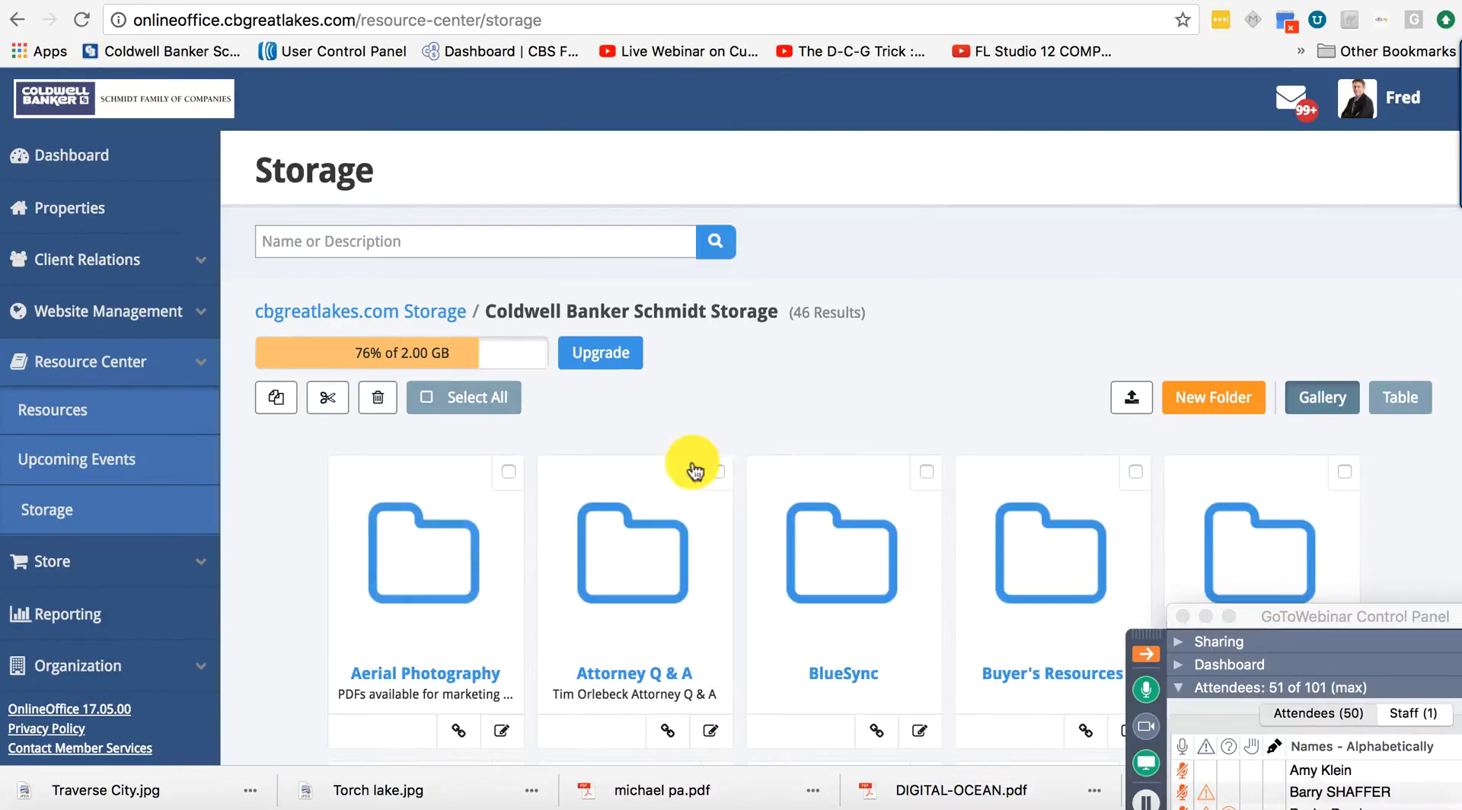
pyautogui.click(410, 560)
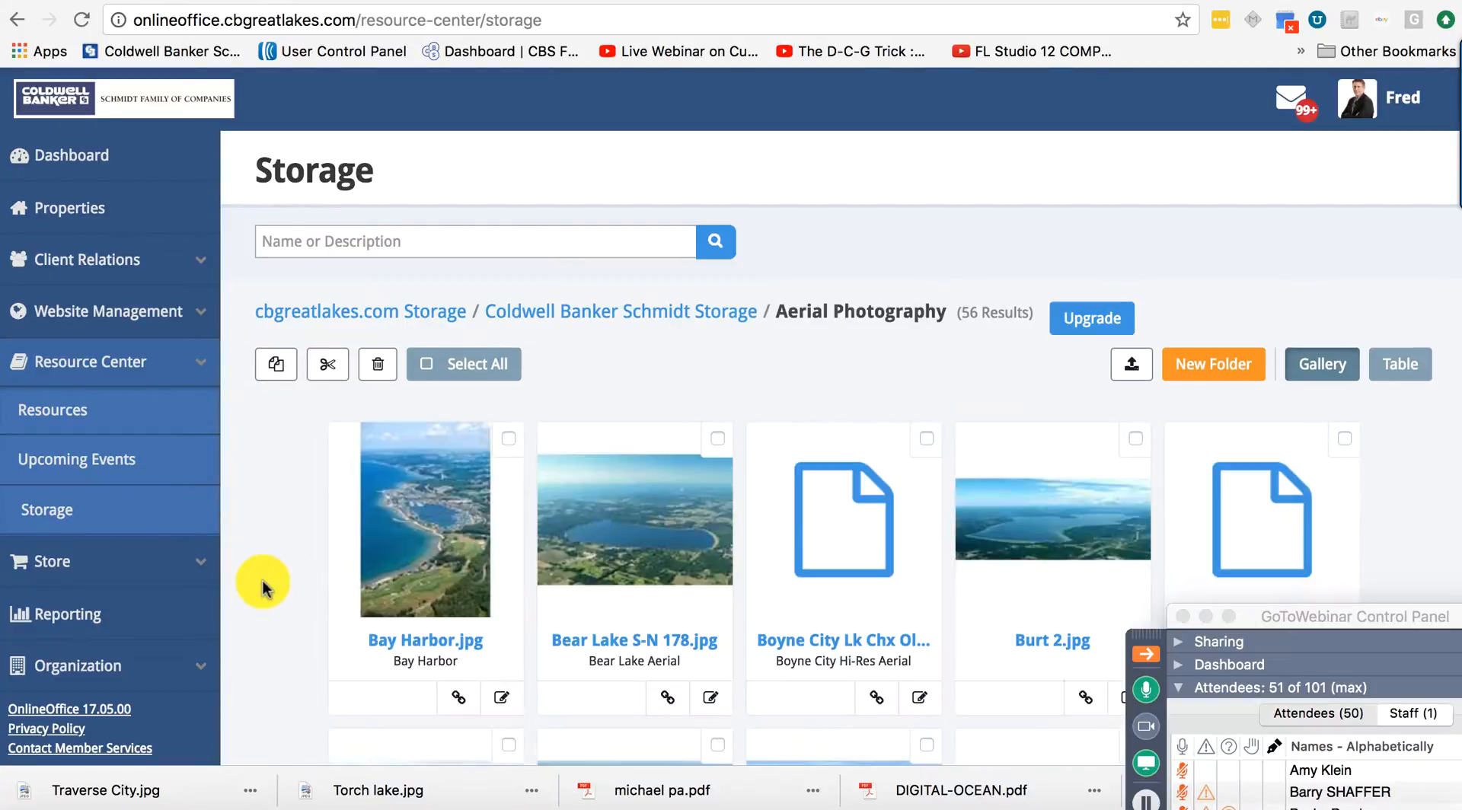
pyautogui.scroll(-15, 437, 601)
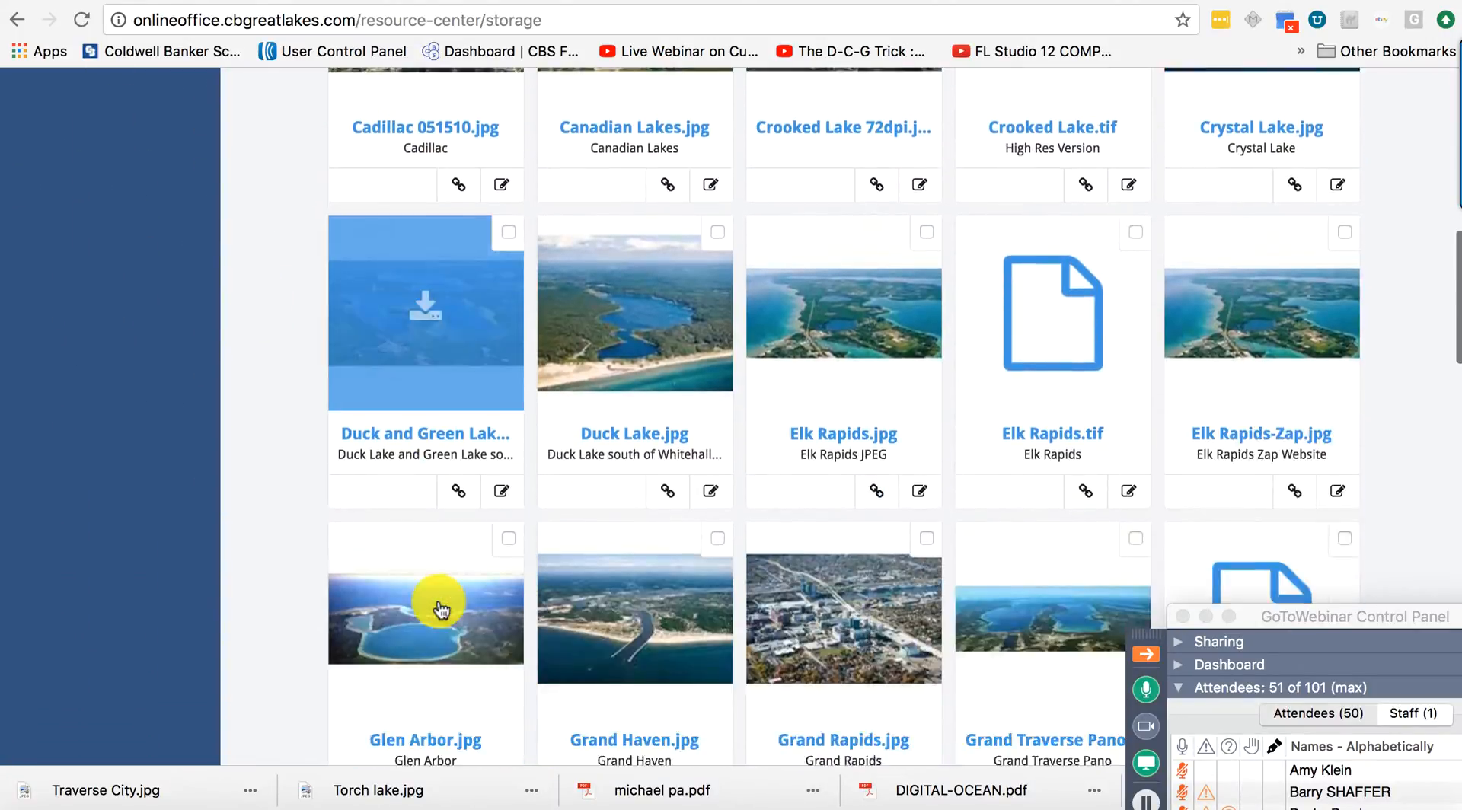
pyautogui.scroll(-6, 438, 609)
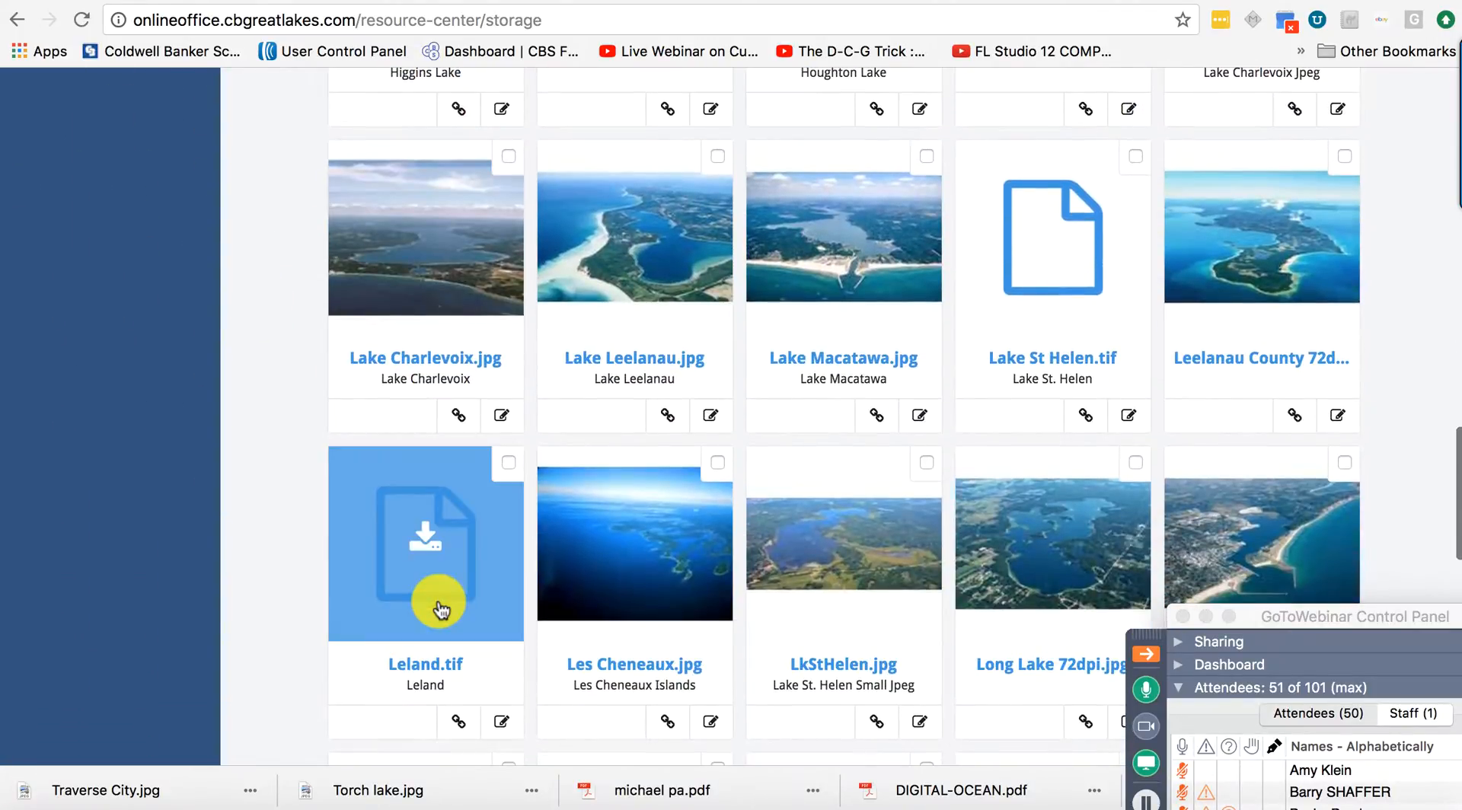
pyautogui.scroll(-5, 643, 526)
pyautogui.scroll(20, 644, 525)
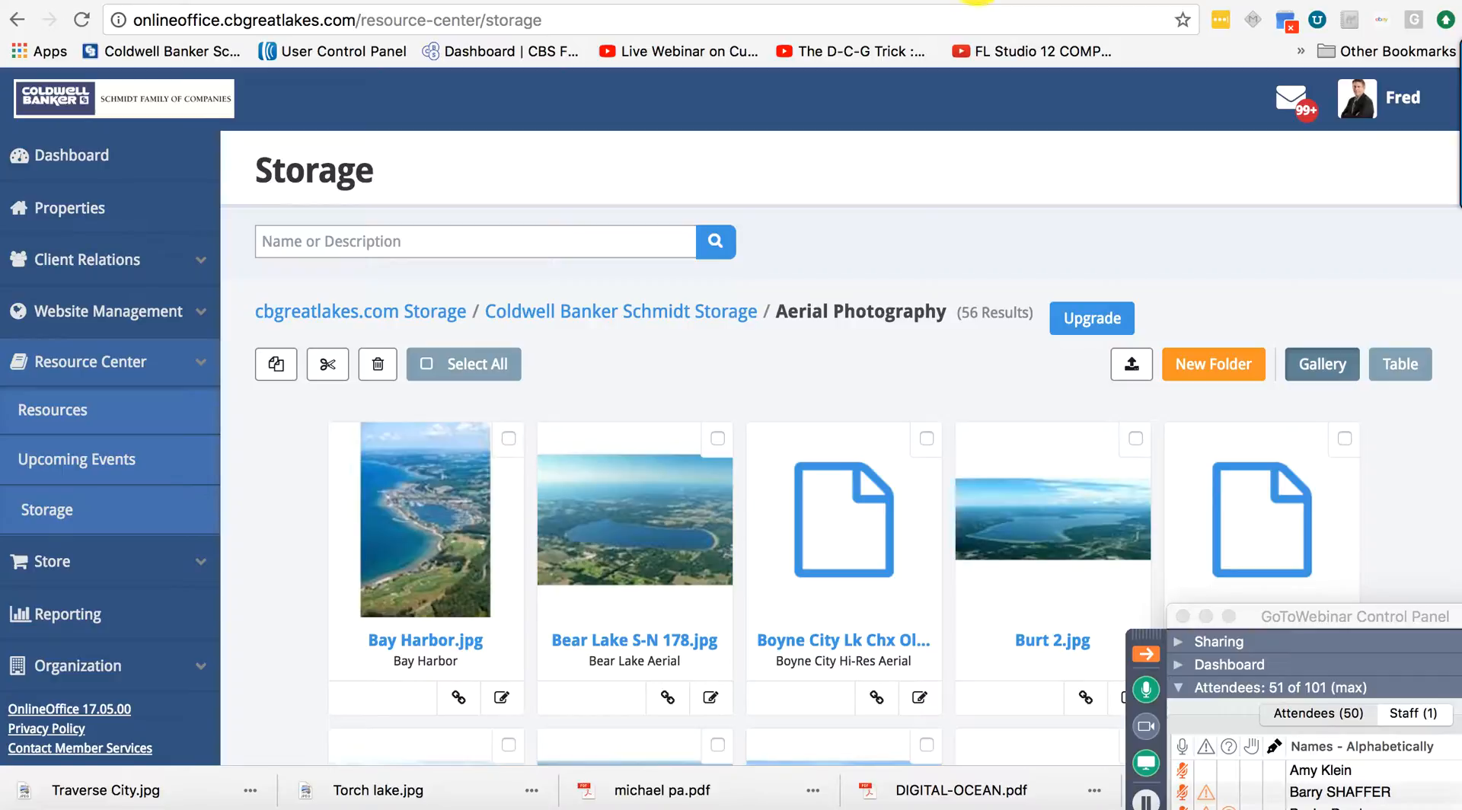
# Return to the L2L tab and reopen the Torch Lake page editor.
pyautogui.click(978, 1)
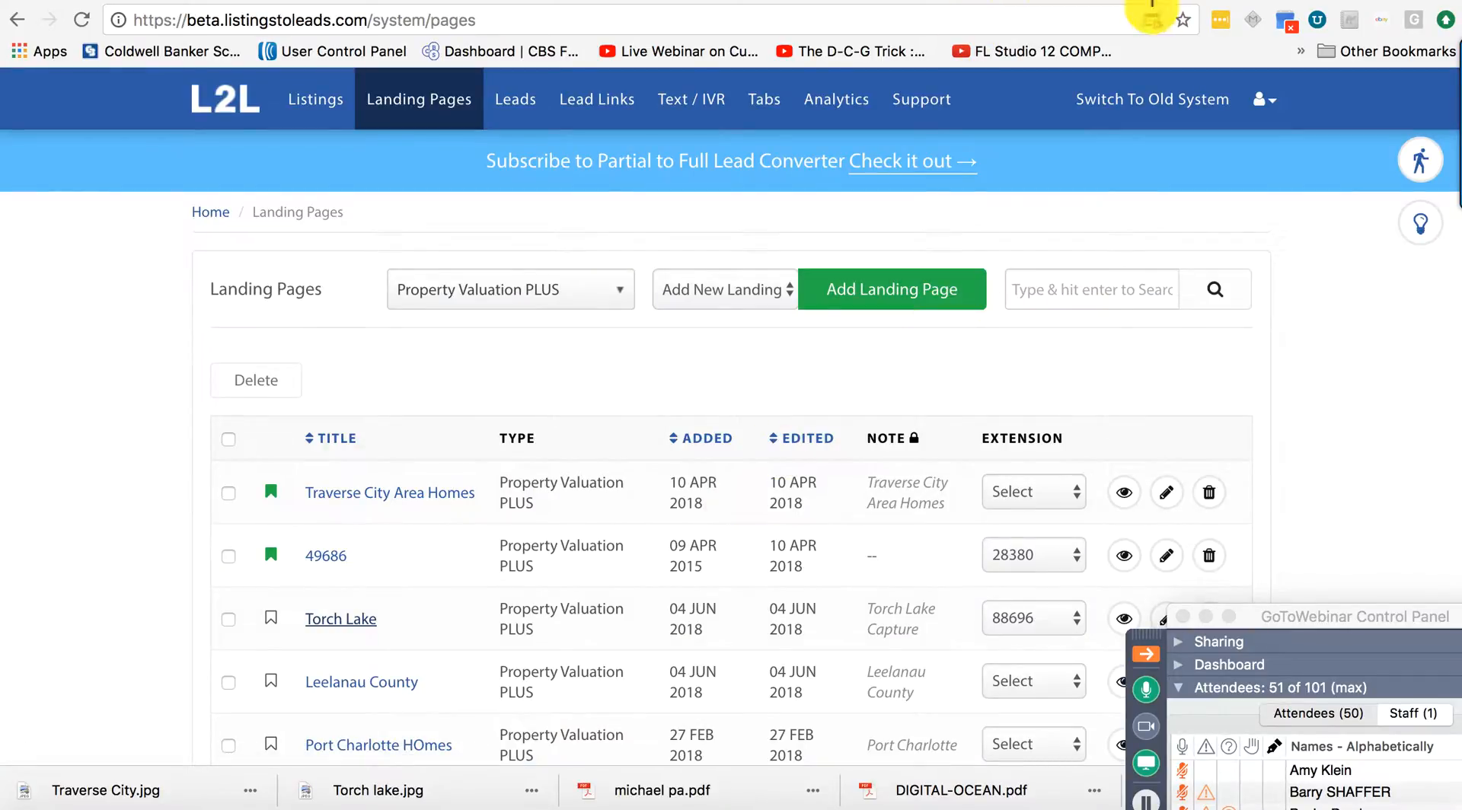
pyautogui.click(1081, 1)
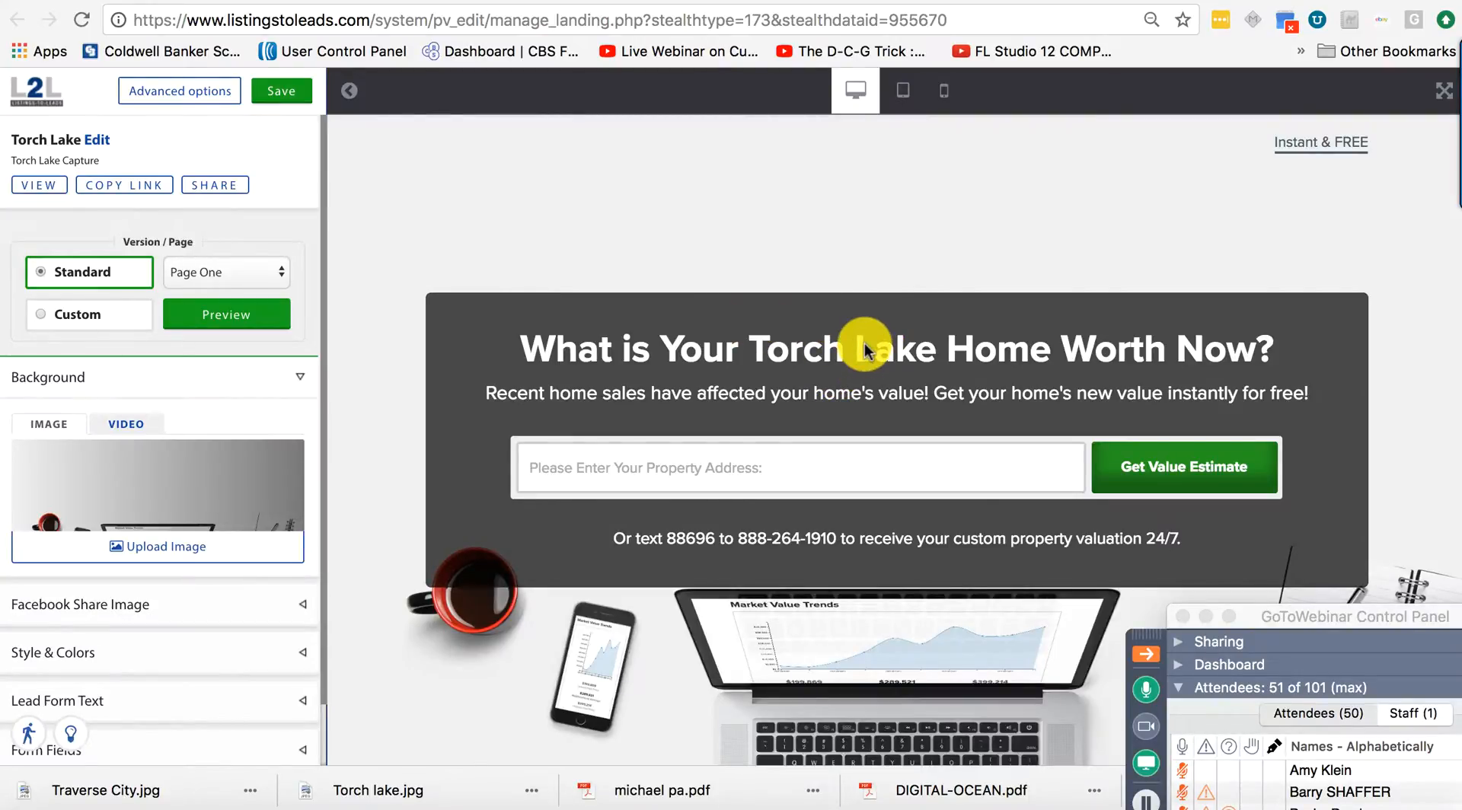
# Upload Torch lake.jpg from the Desktop as the page's Background image.
pyautogui.click(180, 558)
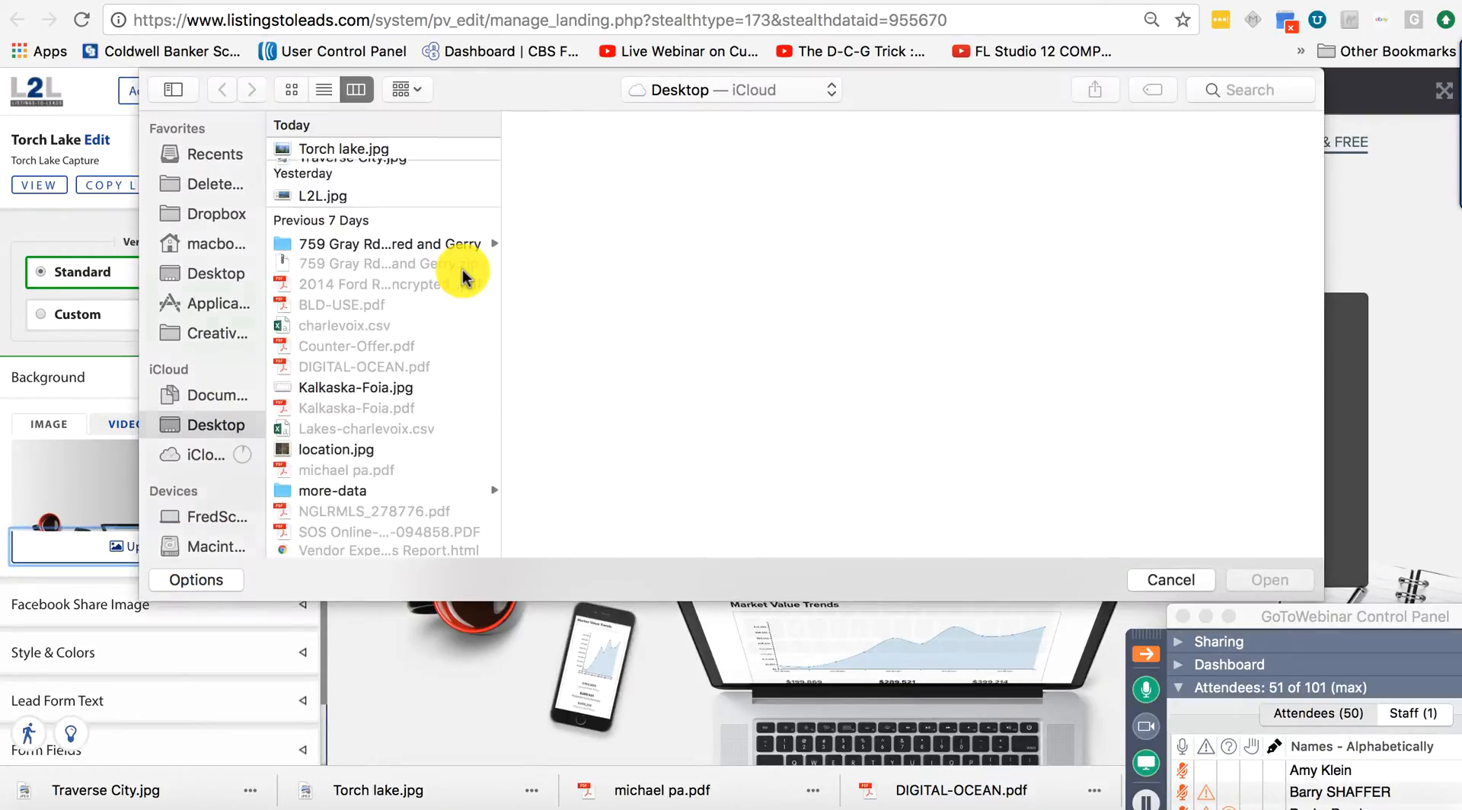
pyautogui.click(336, 149)
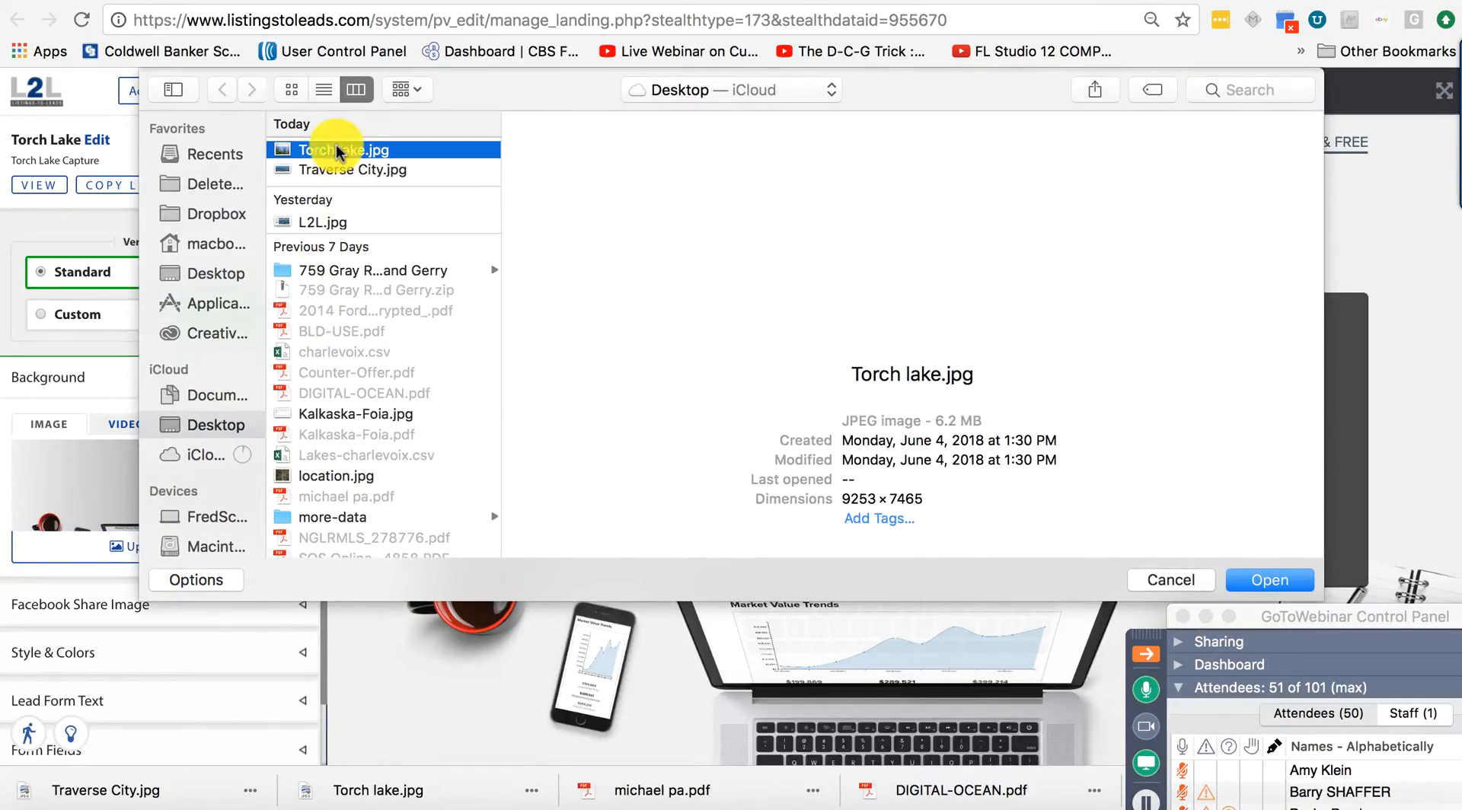
pyautogui.click(1264, 583)
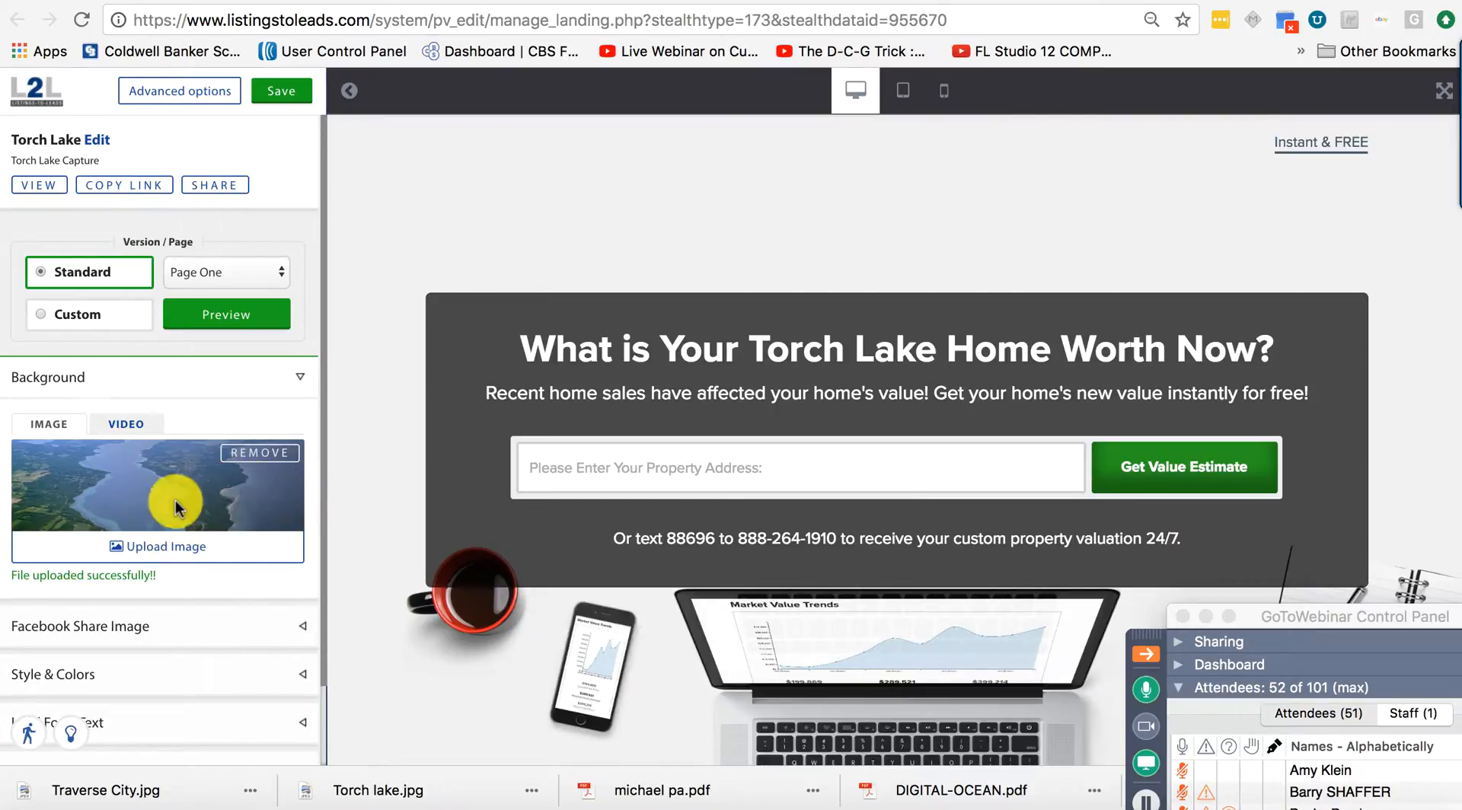
pyautogui.scroll(-1, 176, 506)
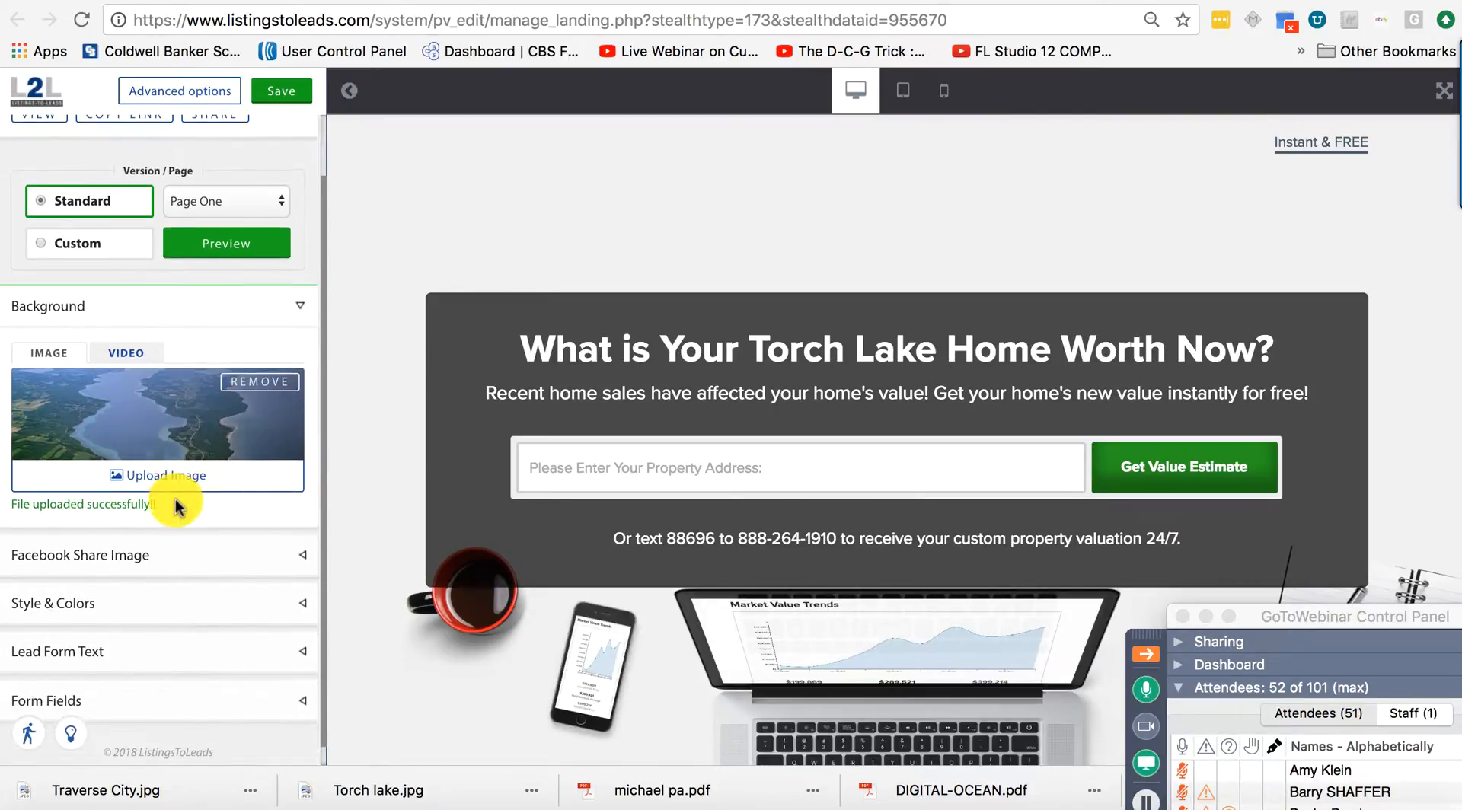
pyautogui.click(163, 560)
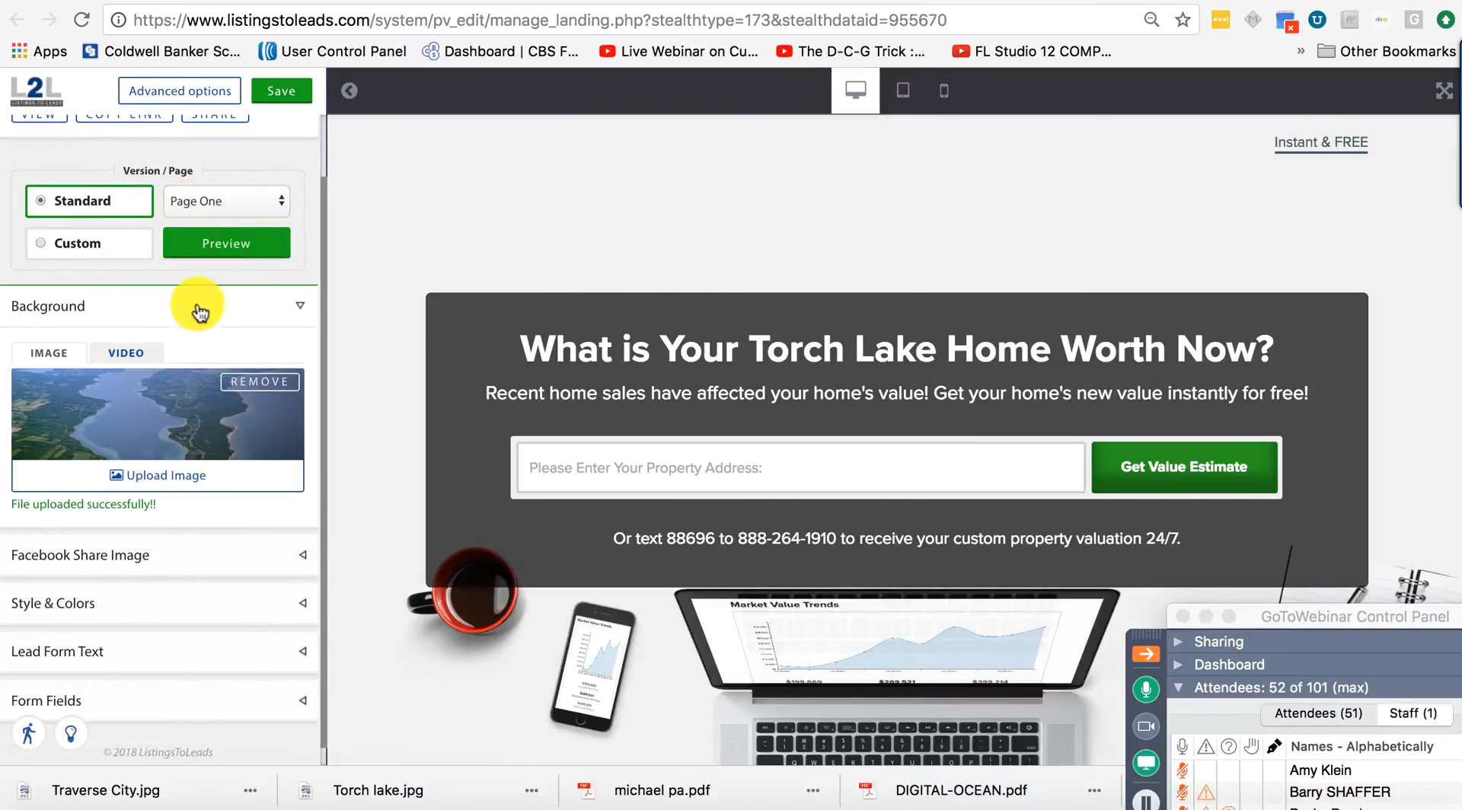
# Expand the Facebook Share Image and Style & Colors sections of the settings panel.
pyautogui.click(185, 555)
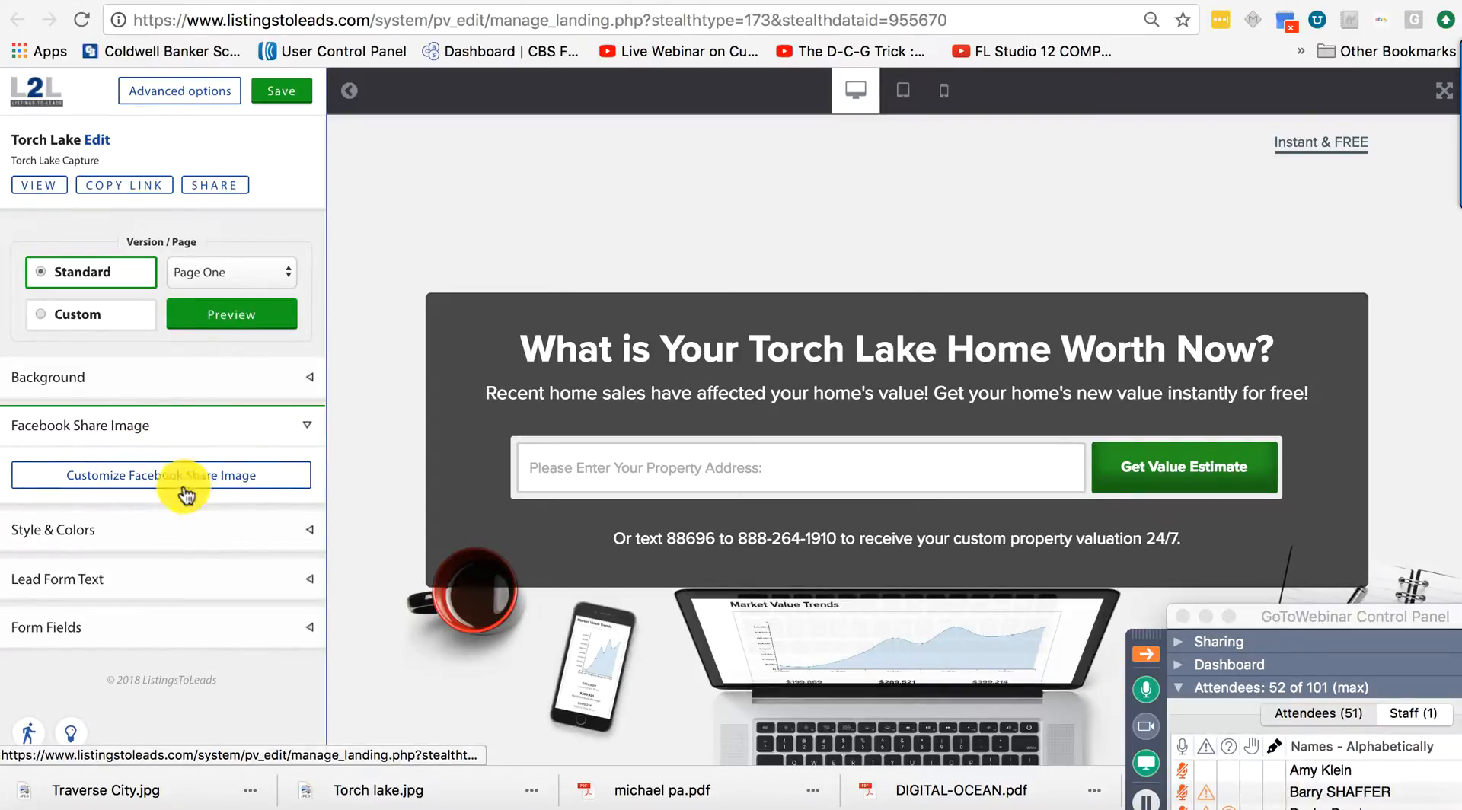
pyautogui.click(172, 531)
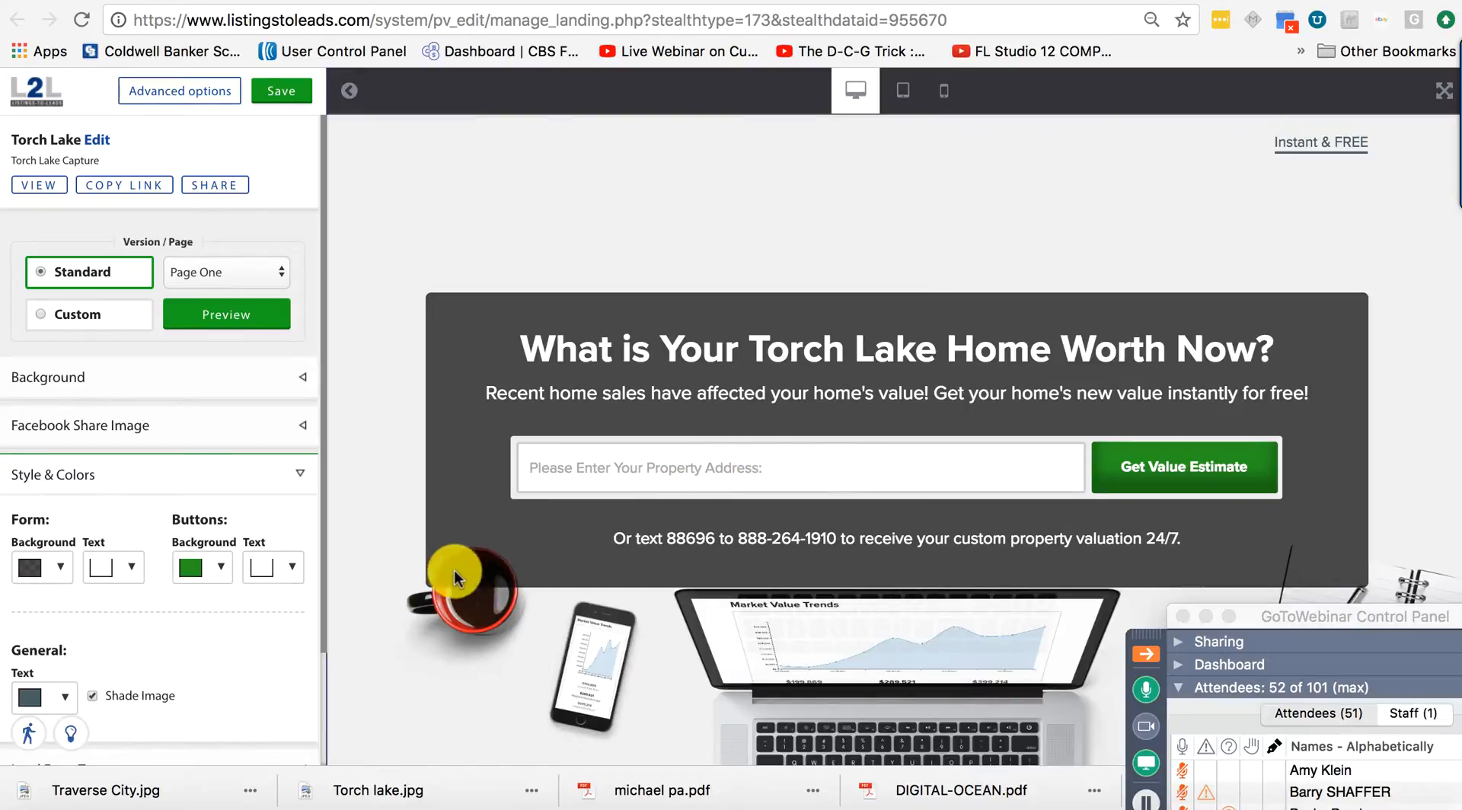
pyautogui.scroll(-3, 232, 647)
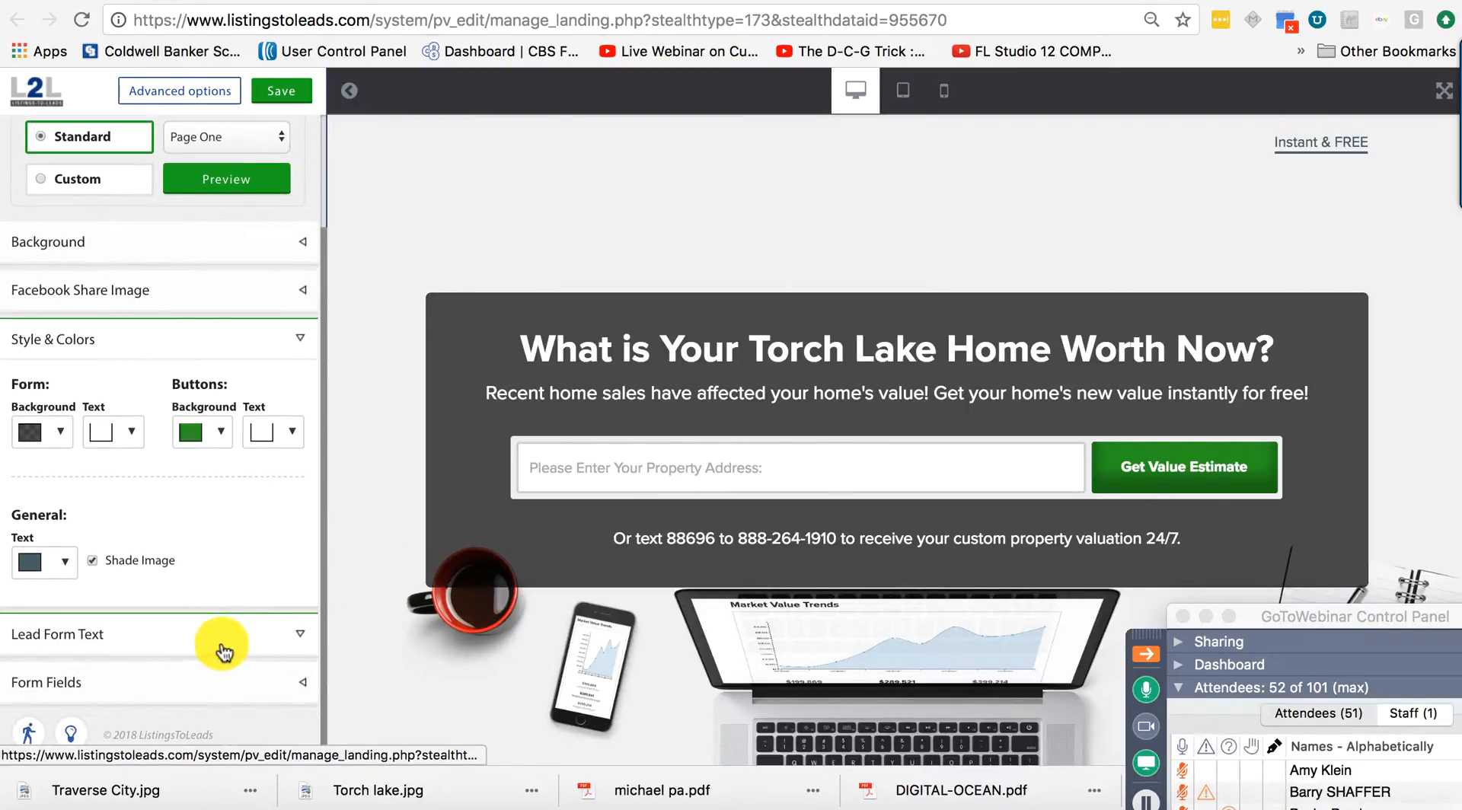
# Replace the Lead Form Text description with 'Find out in 15 Seconds!' and save the page.
pyautogui.click(144, 636)
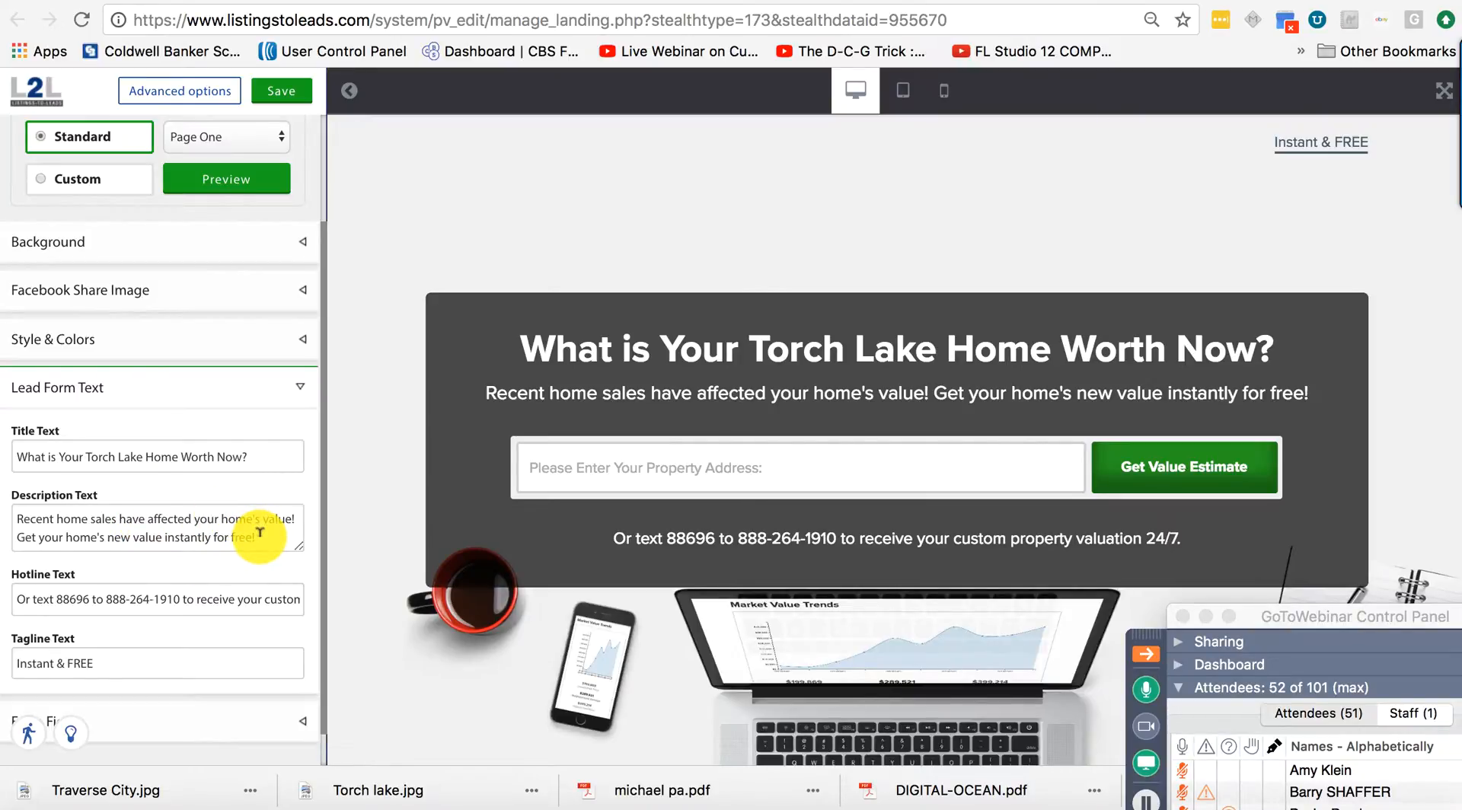
pyautogui.moveTo(260, 533); pyautogui.dragTo(10, 516)
pyautogui.write('F')
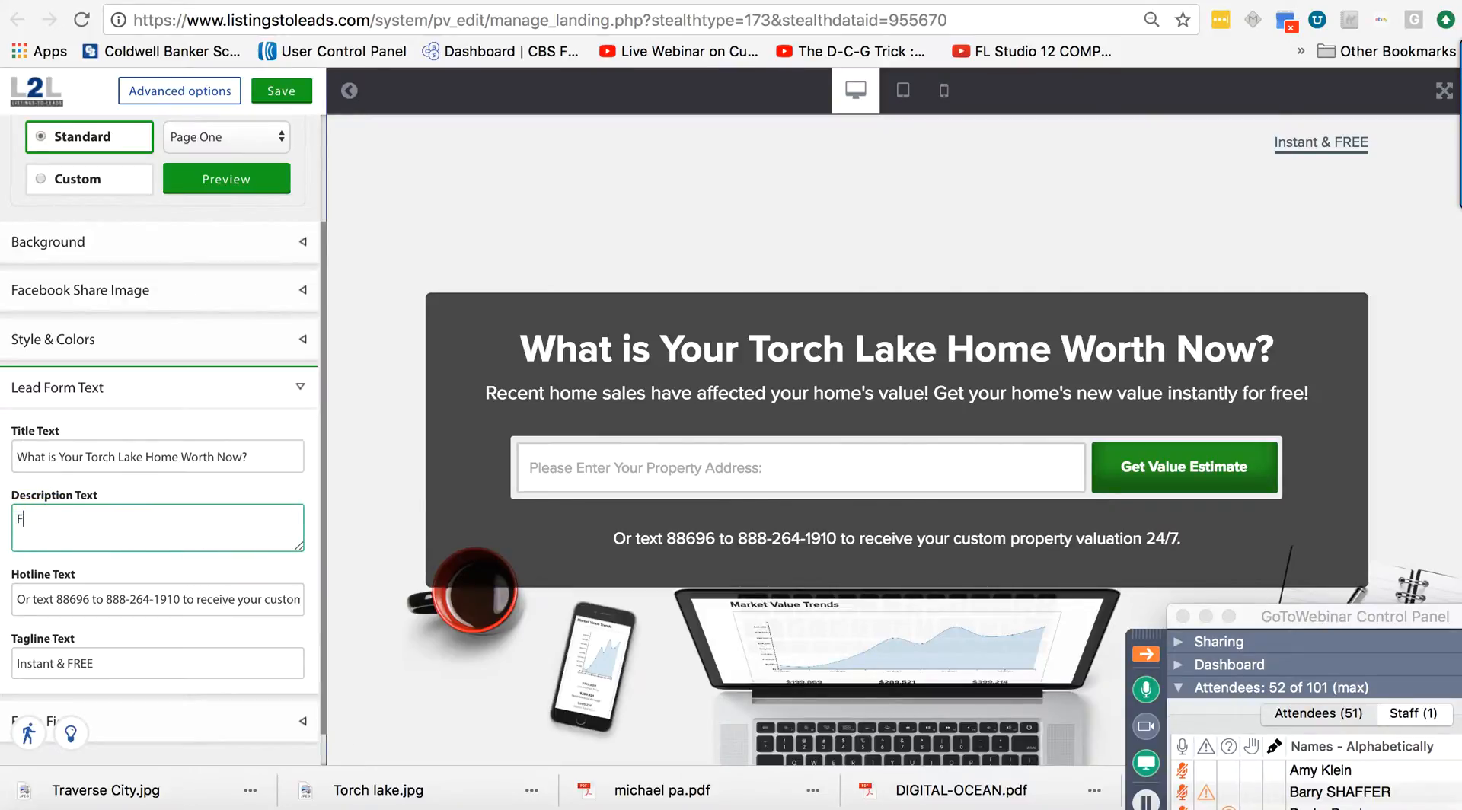
pyautogui.write('ind out in 15 Seconds!')
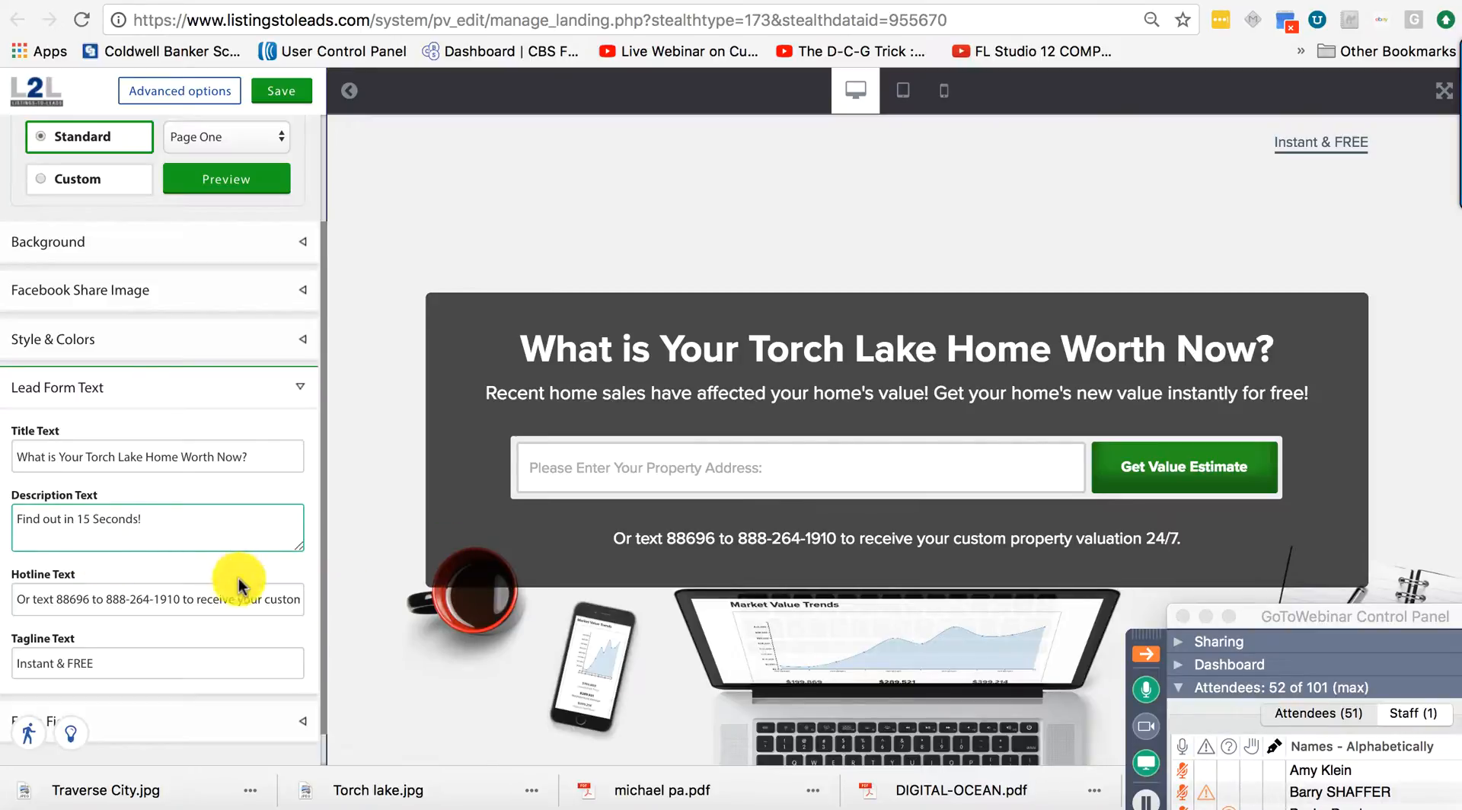
pyautogui.click(216, 598)
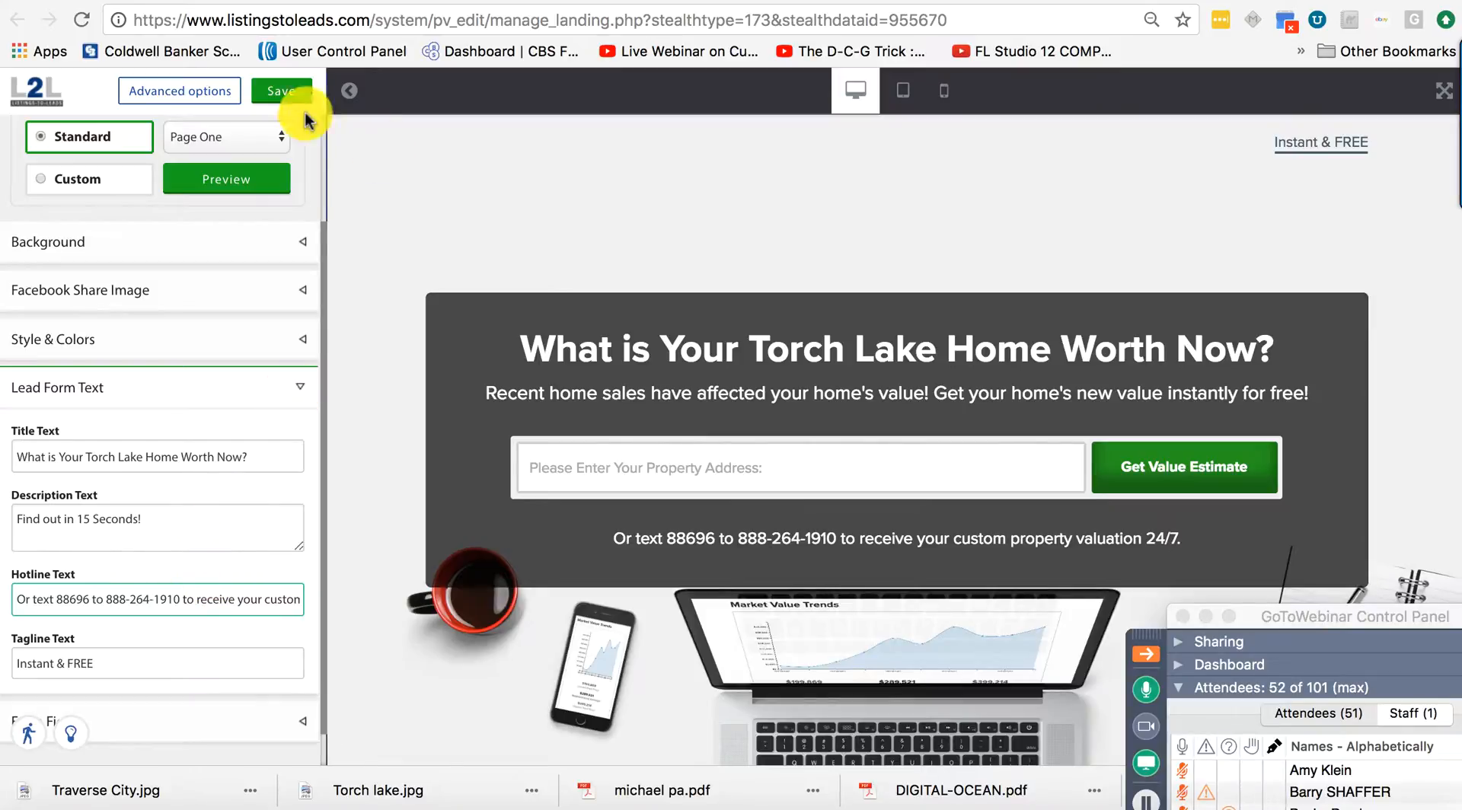
pyautogui.click(278, 96)
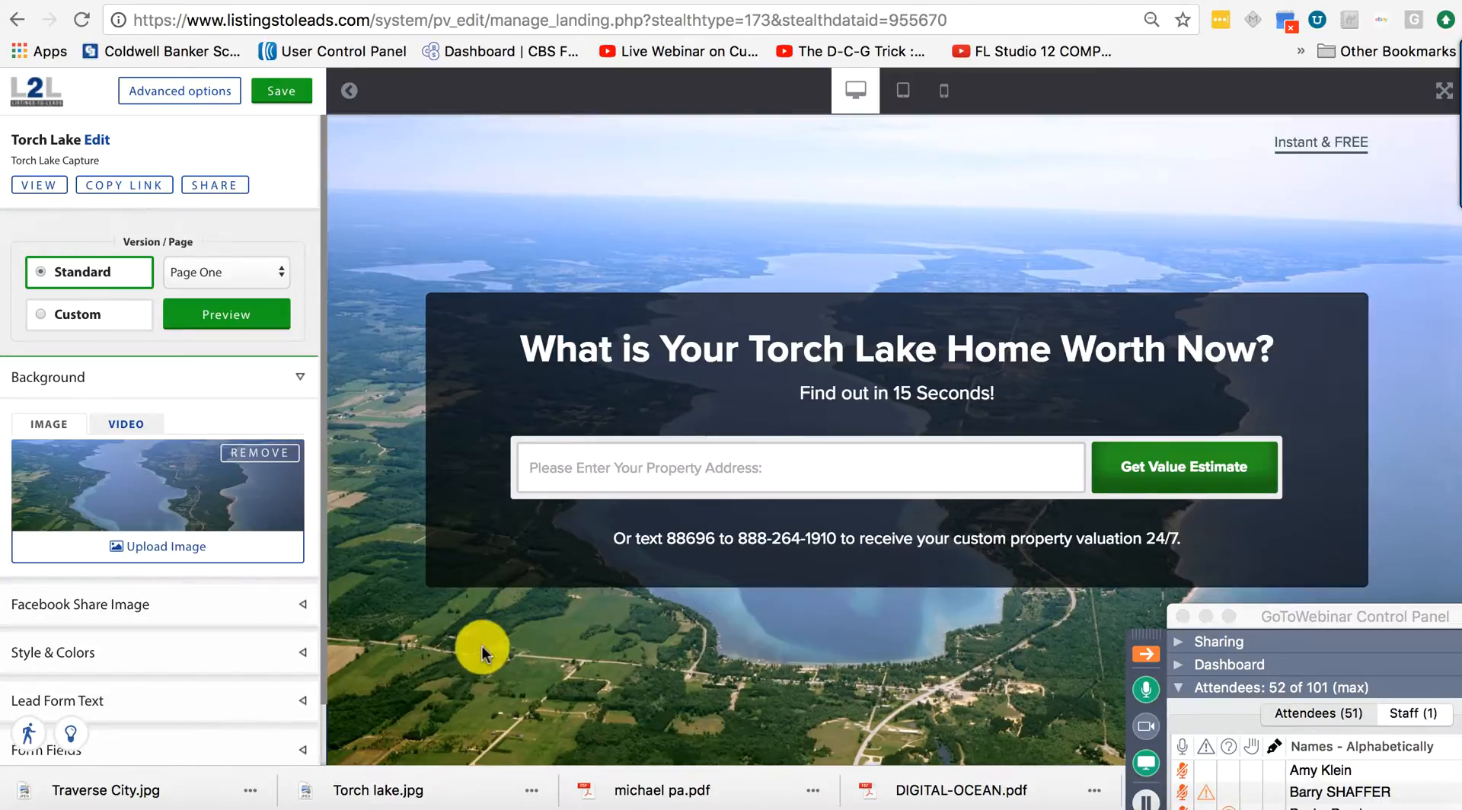
# Collapse Background and expand the Form Fields section for Page One of the Torch Lake page.
pyautogui.click(259, 623)
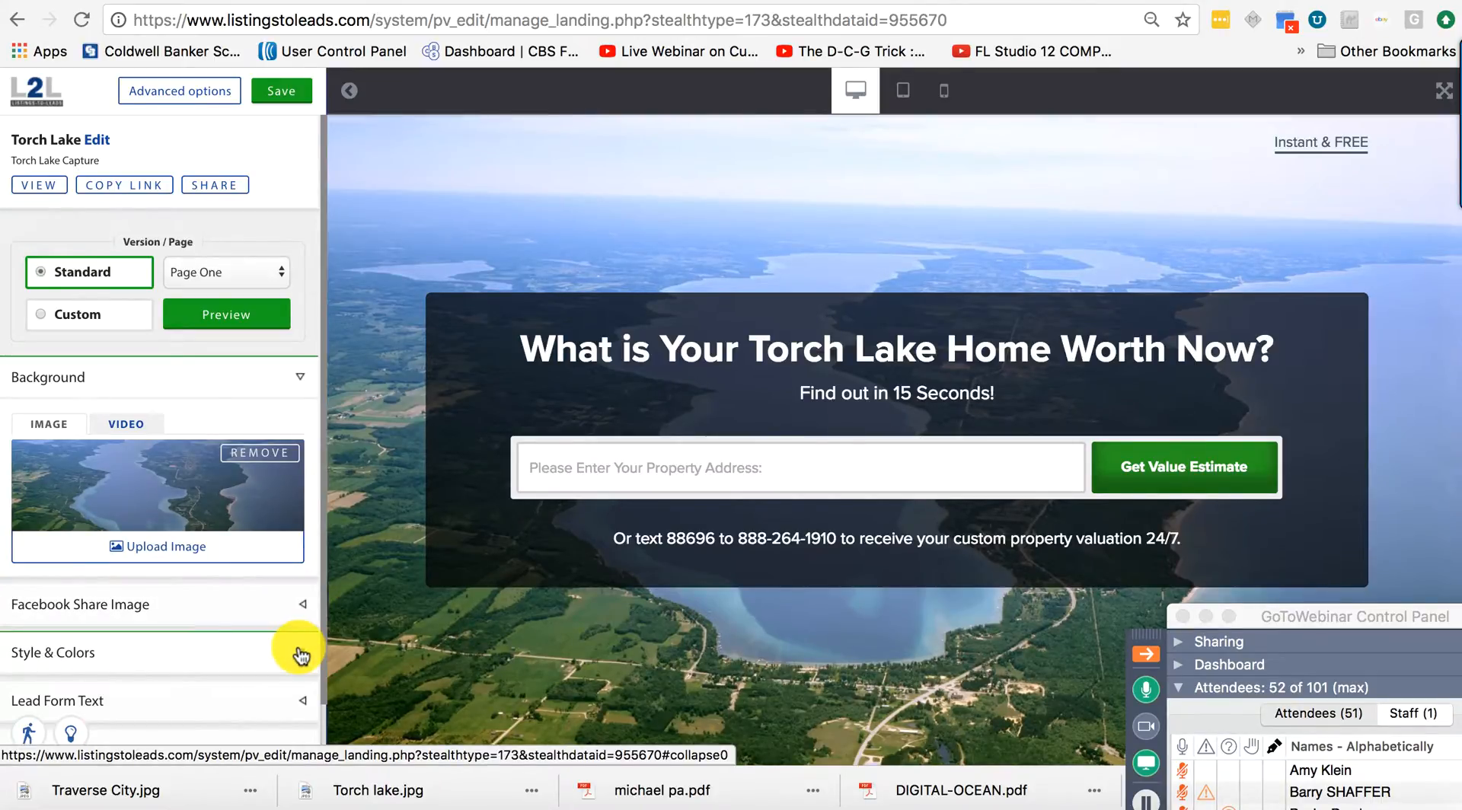
pyautogui.scroll(-2, 202, 646)
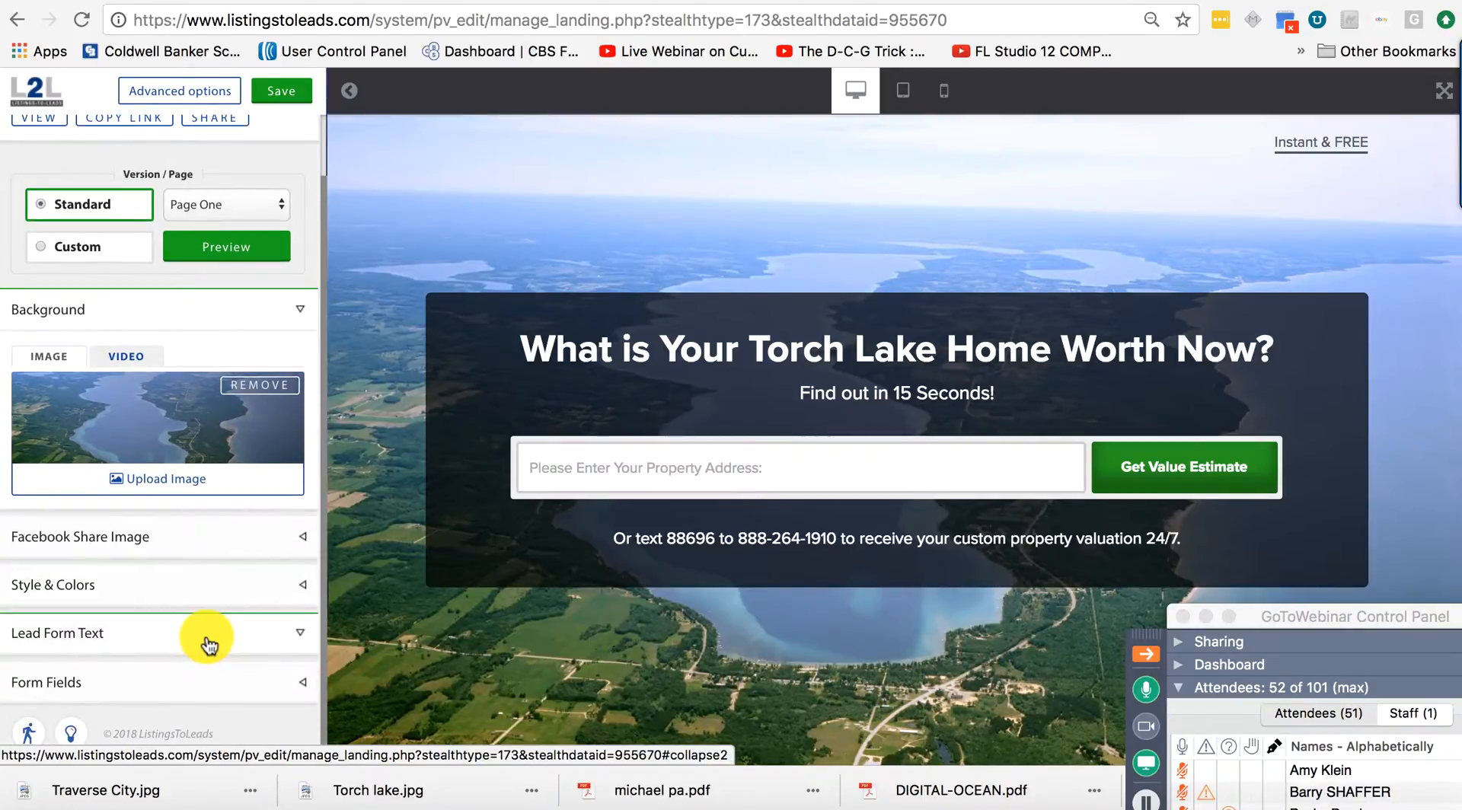
pyautogui.click(197, 690)
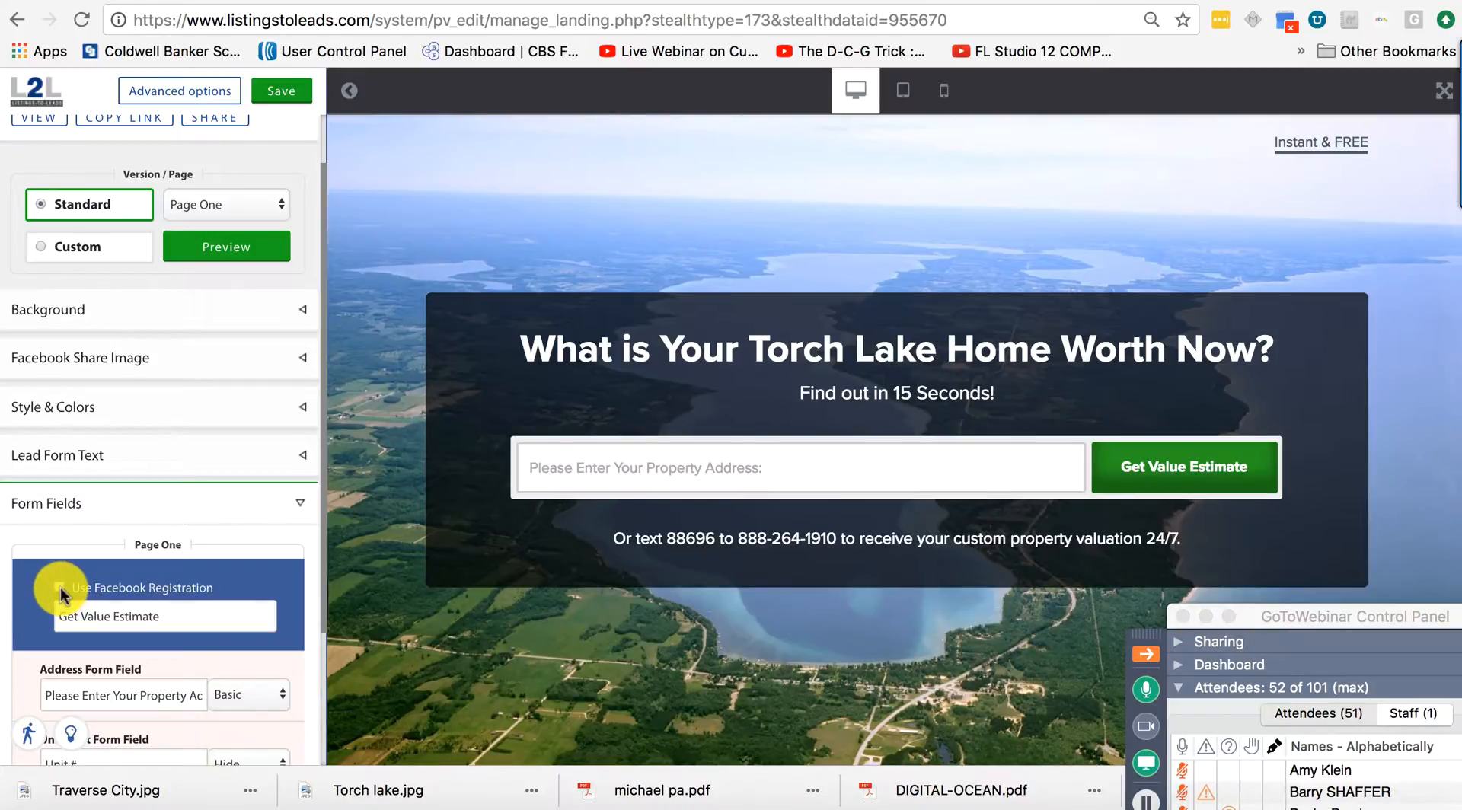
# Enable Use Facebook Registration on Page One and save the Torch Lake landing page.
pyautogui.click(57, 587)
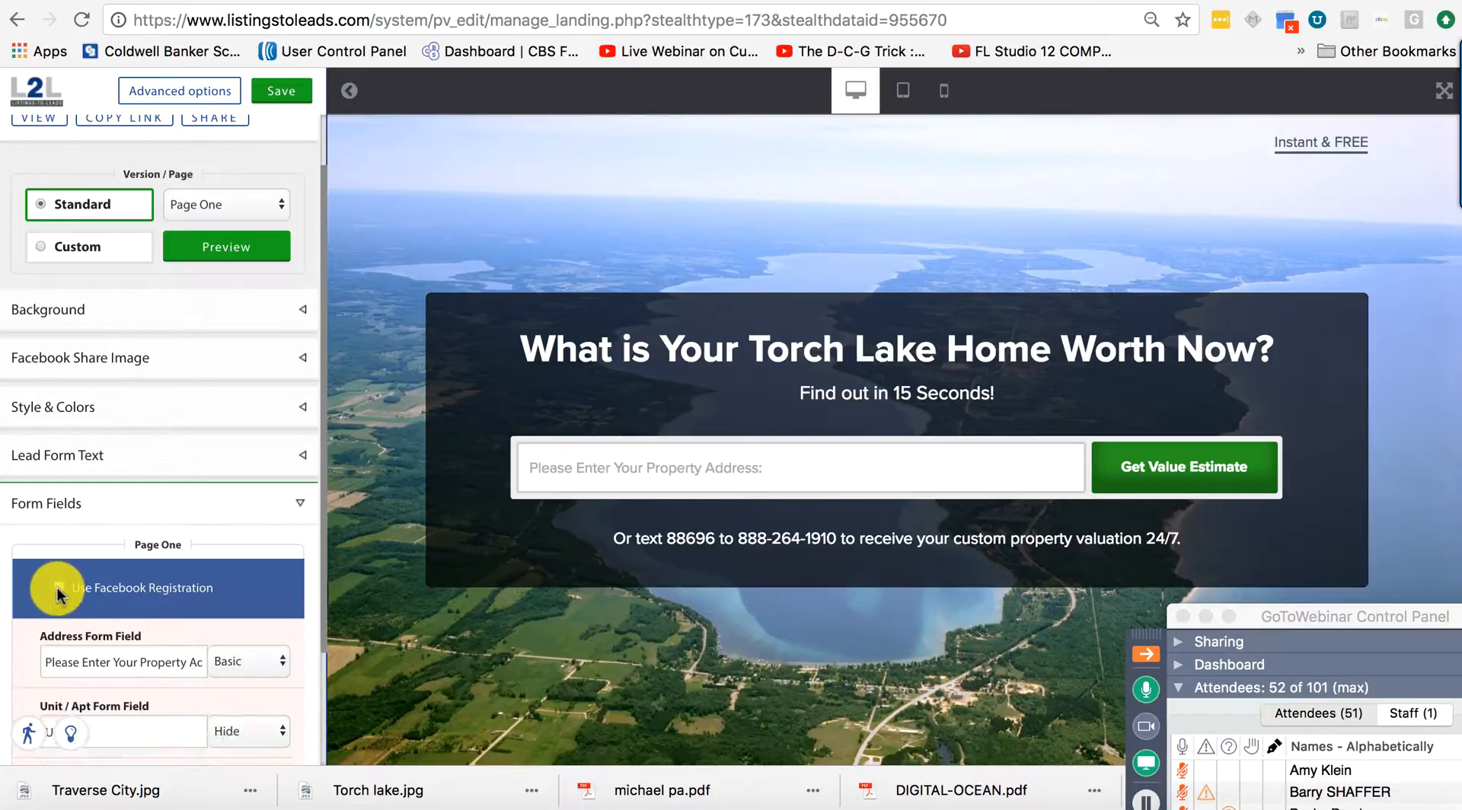
pyautogui.click(58, 587)
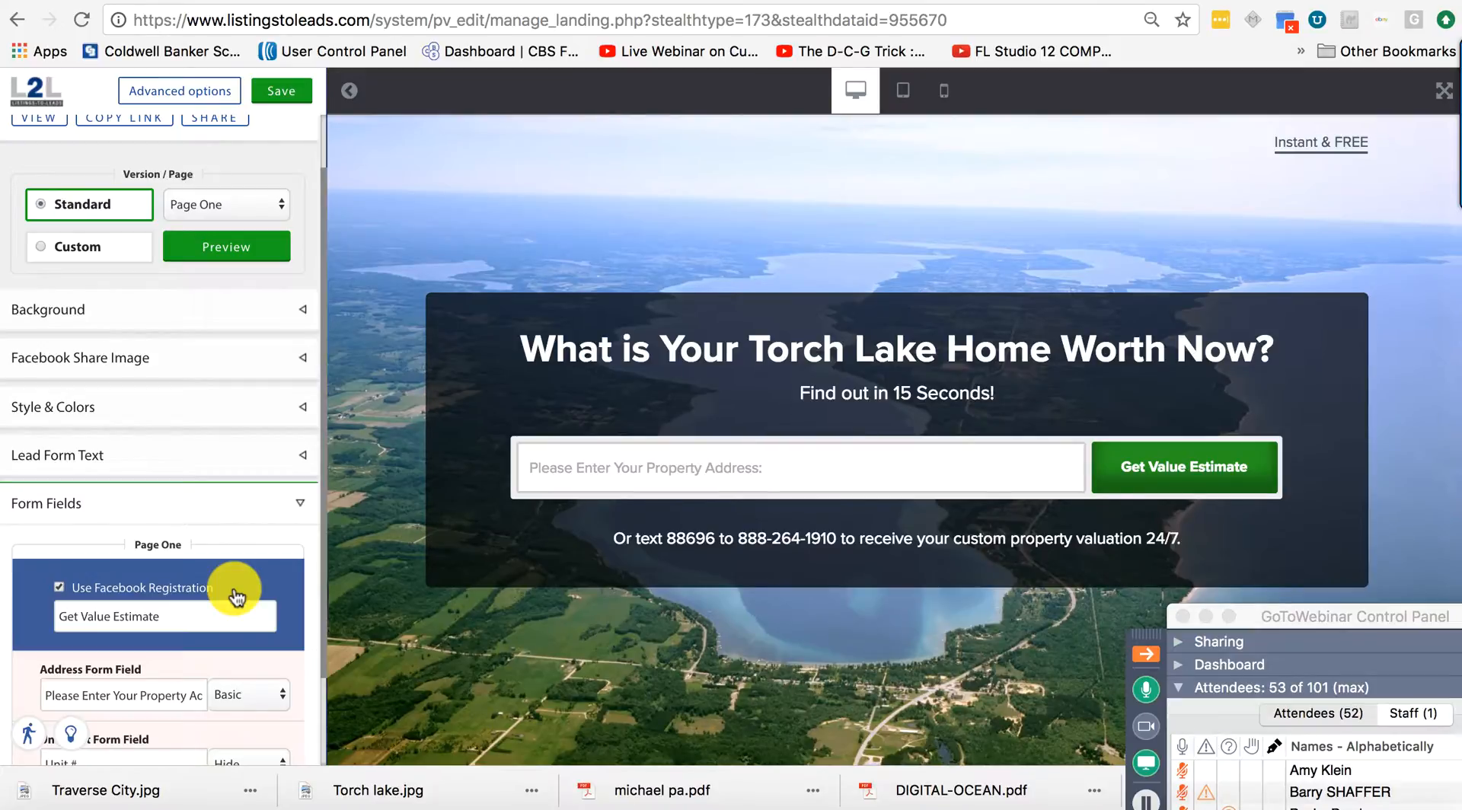
pyautogui.scroll(-2, 236, 598)
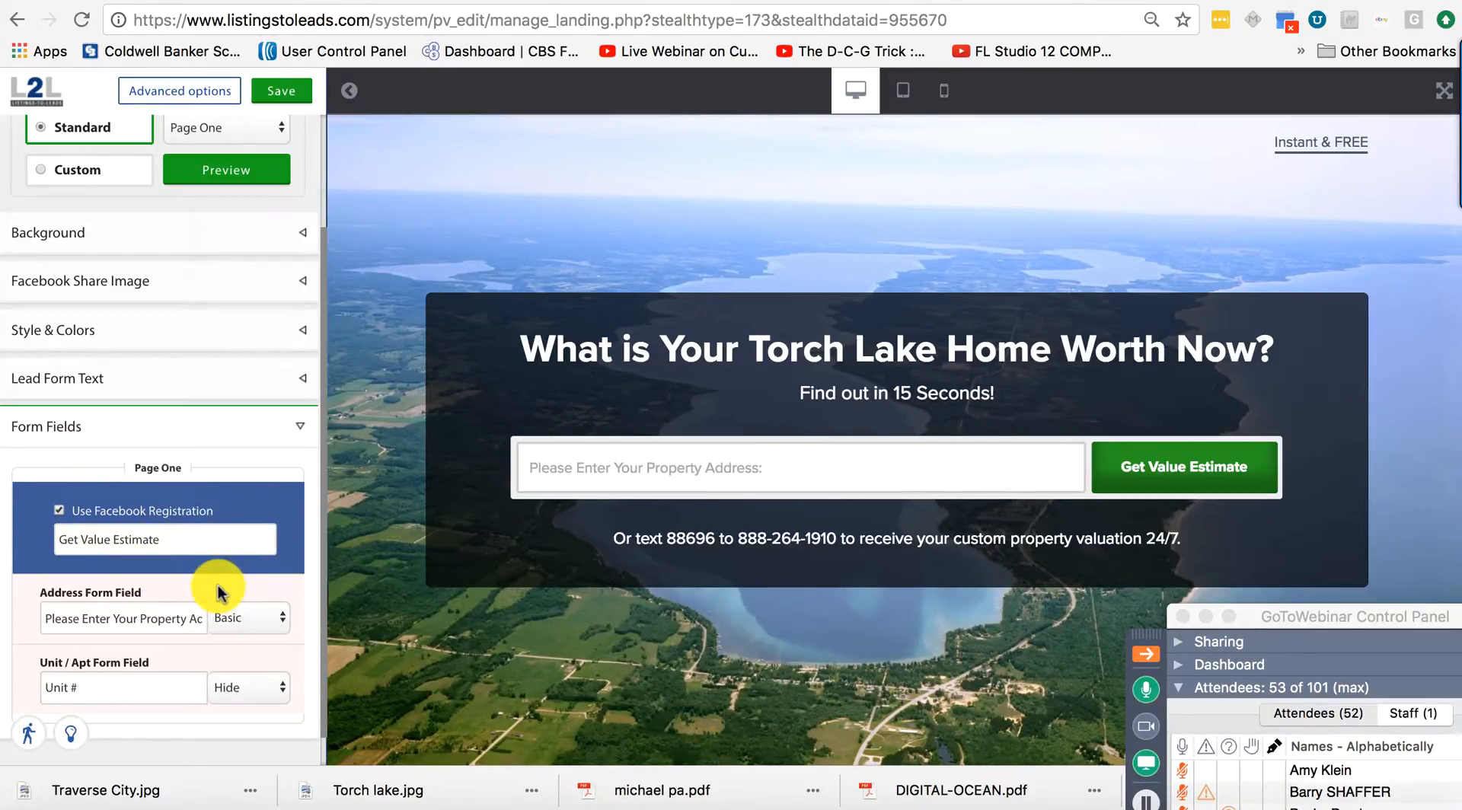
pyautogui.scroll(-1, 218, 592)
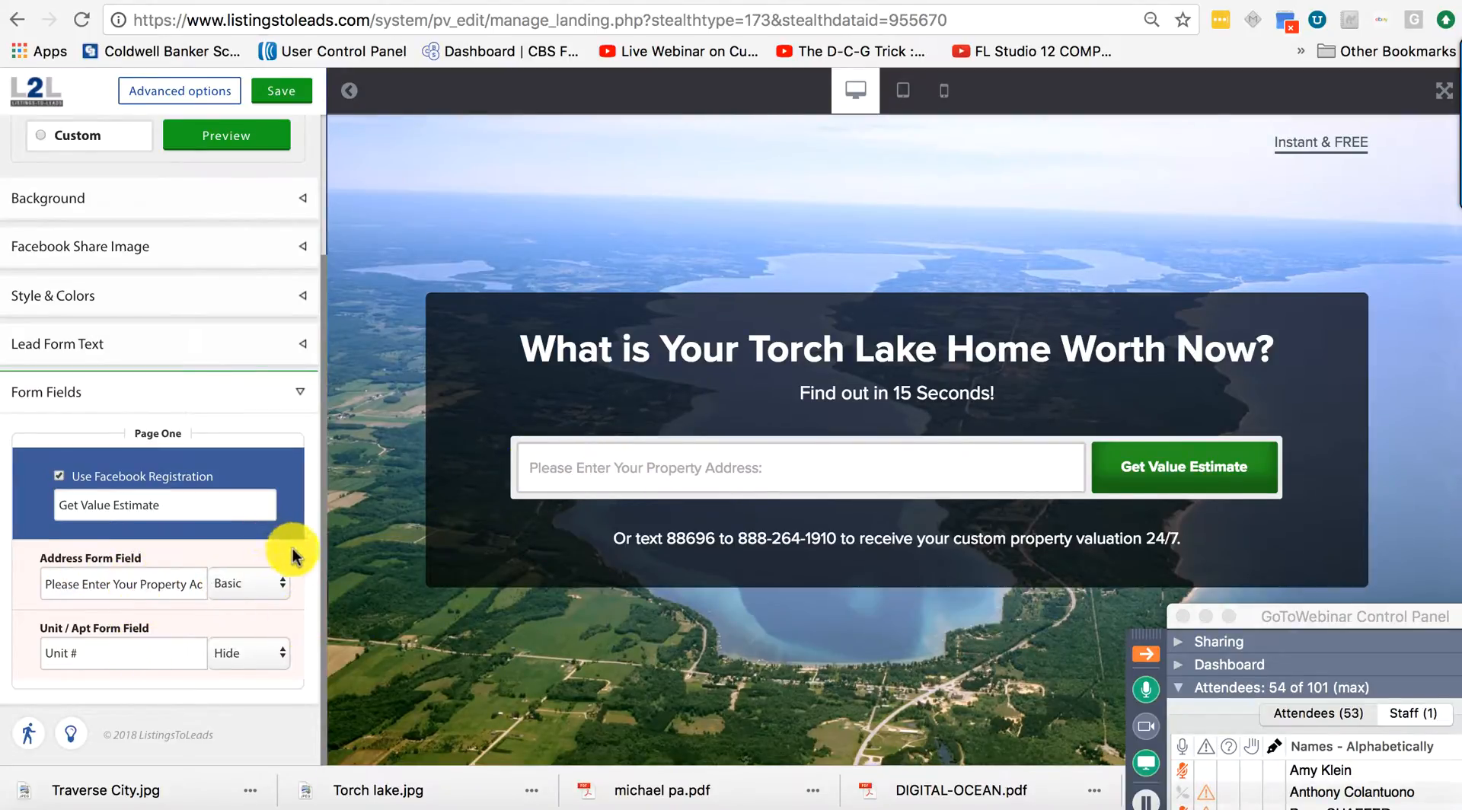
pyautogui.scroll(3, 293, 554)
pyautogui.scroll(1, 294, 553)
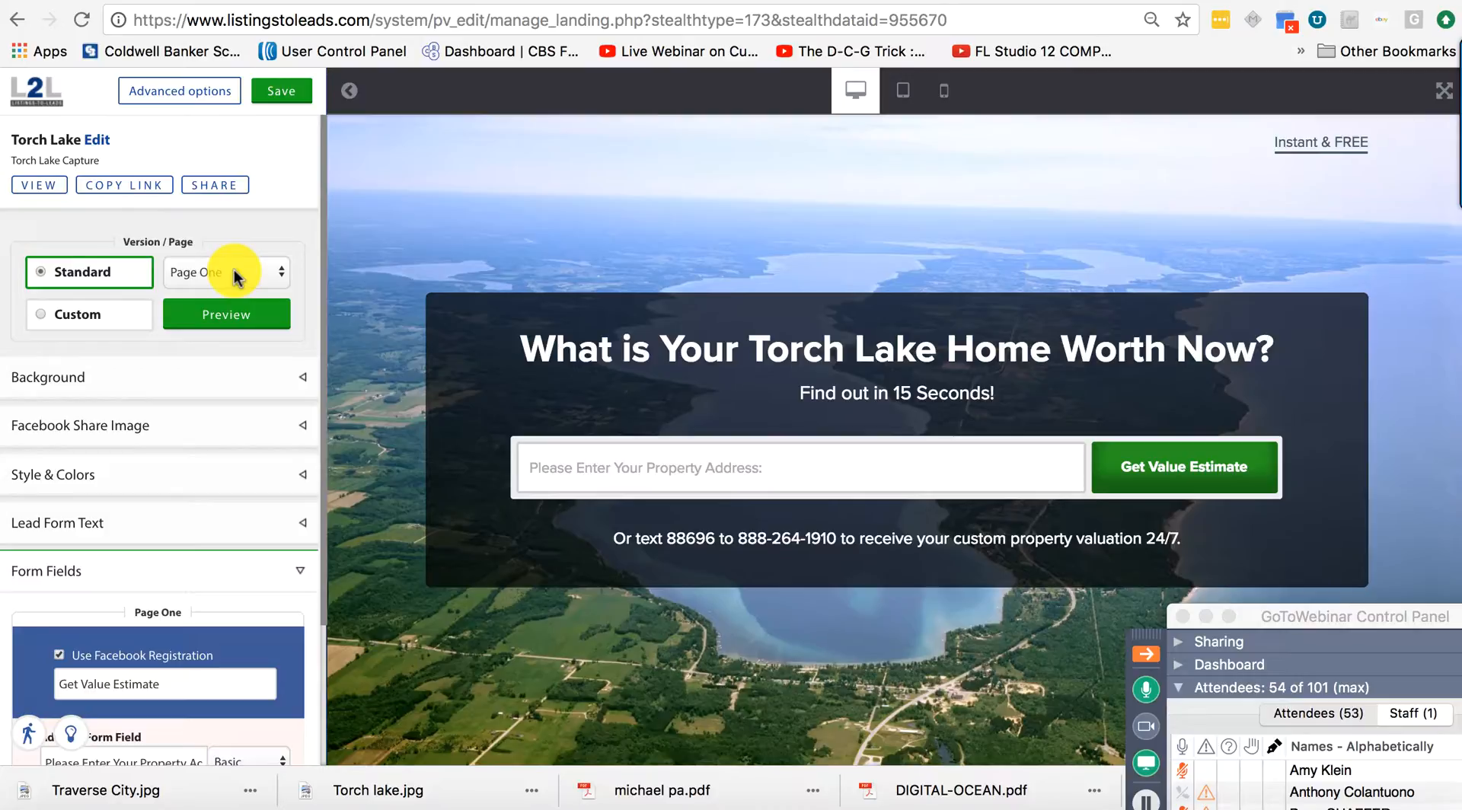
pyautogui.click(282, 93)
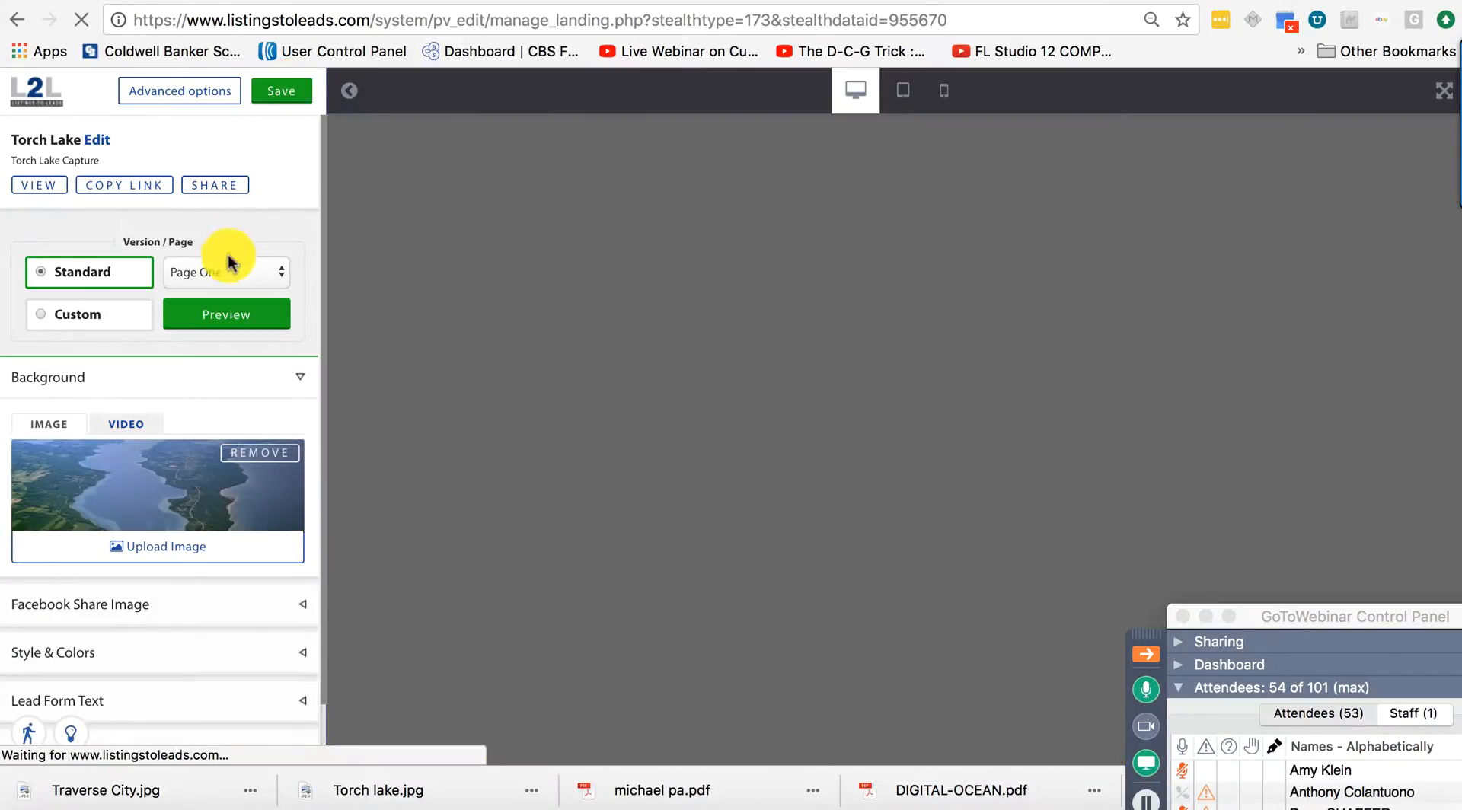
# Switch the Version/Page dropdown to Page Two and expand its Form Fields section.
pyautogui.click(229, 274)
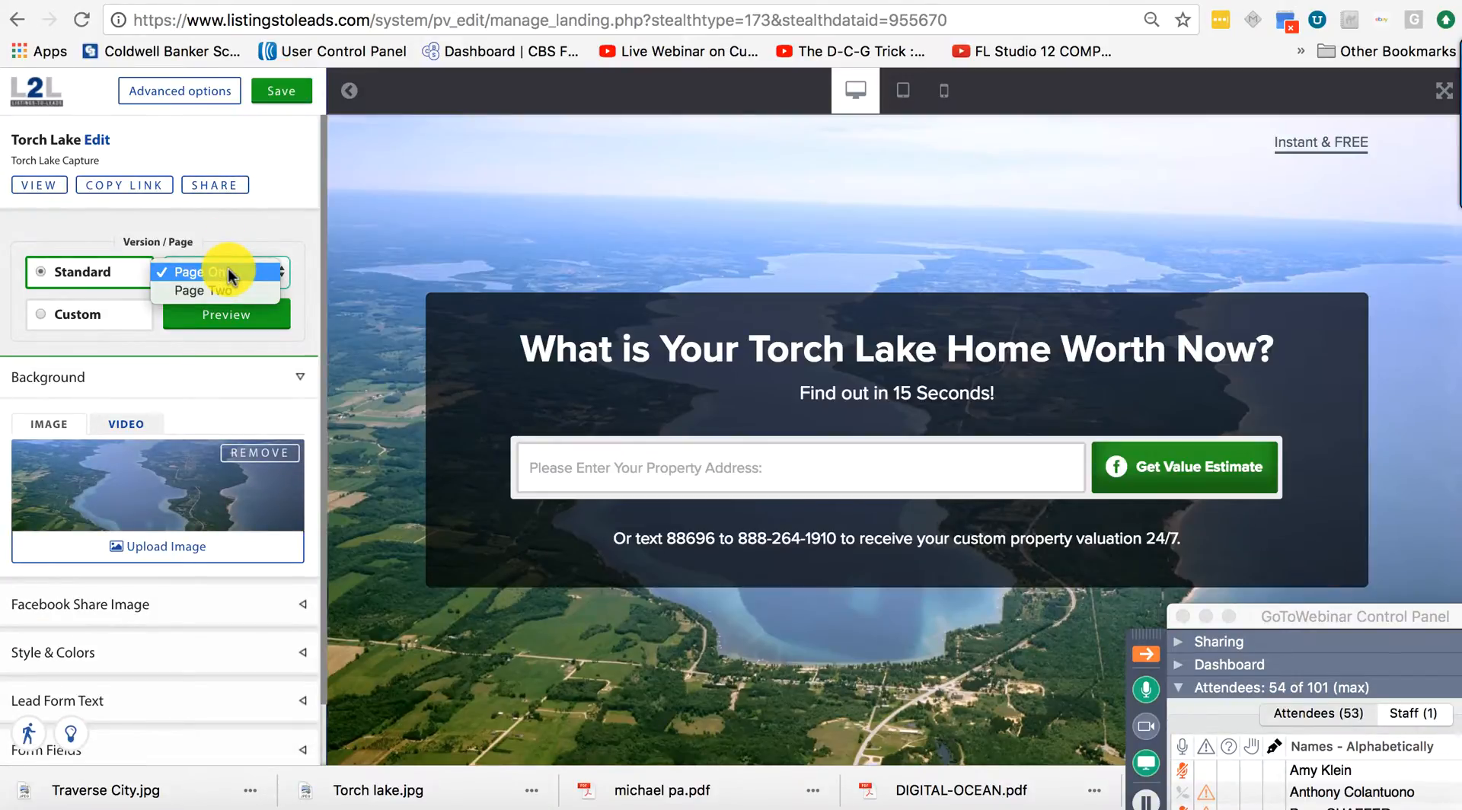
pyautogui.click(223, 289)
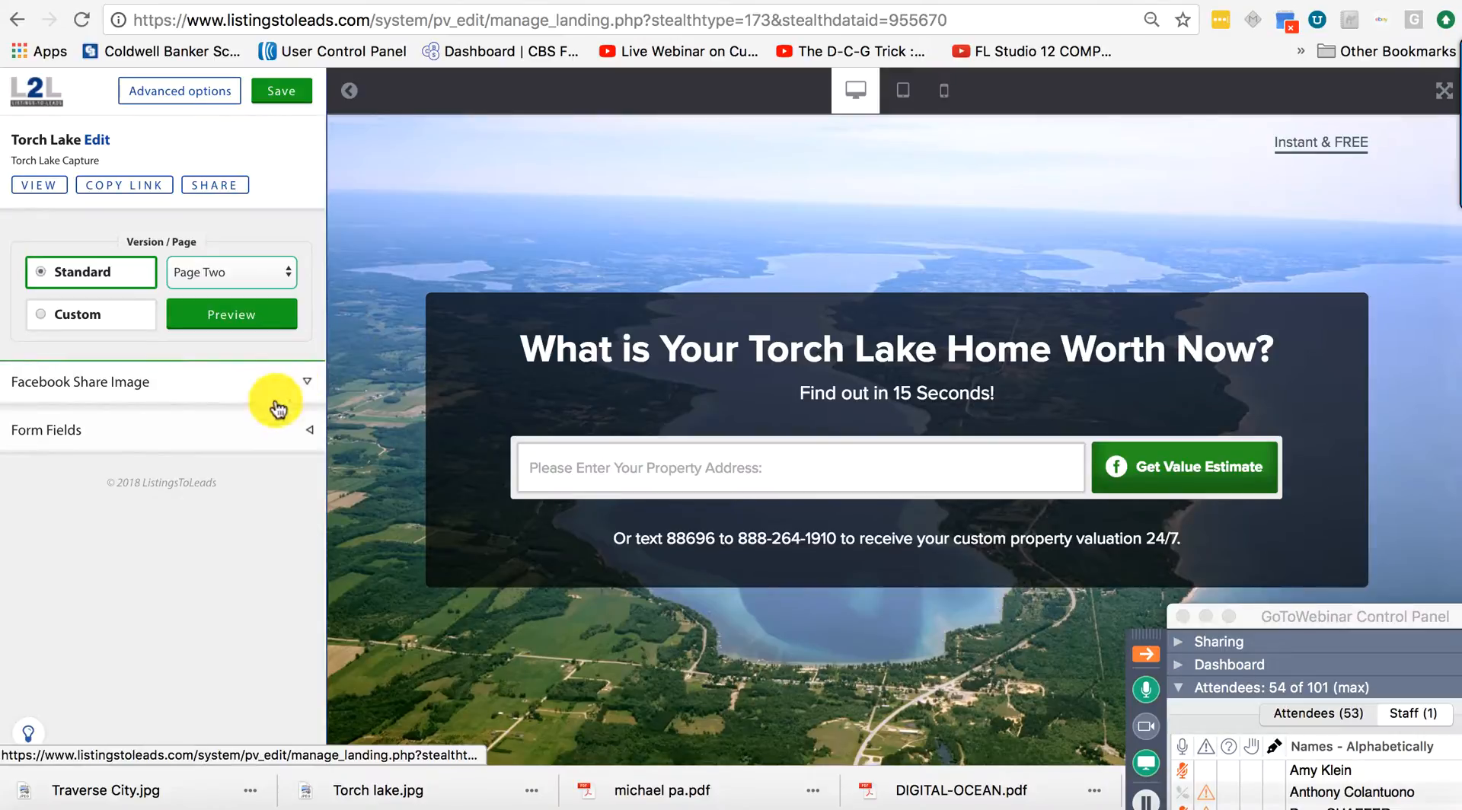
pyautogui.click(276, 442)
pyautogui.click(259, 383)
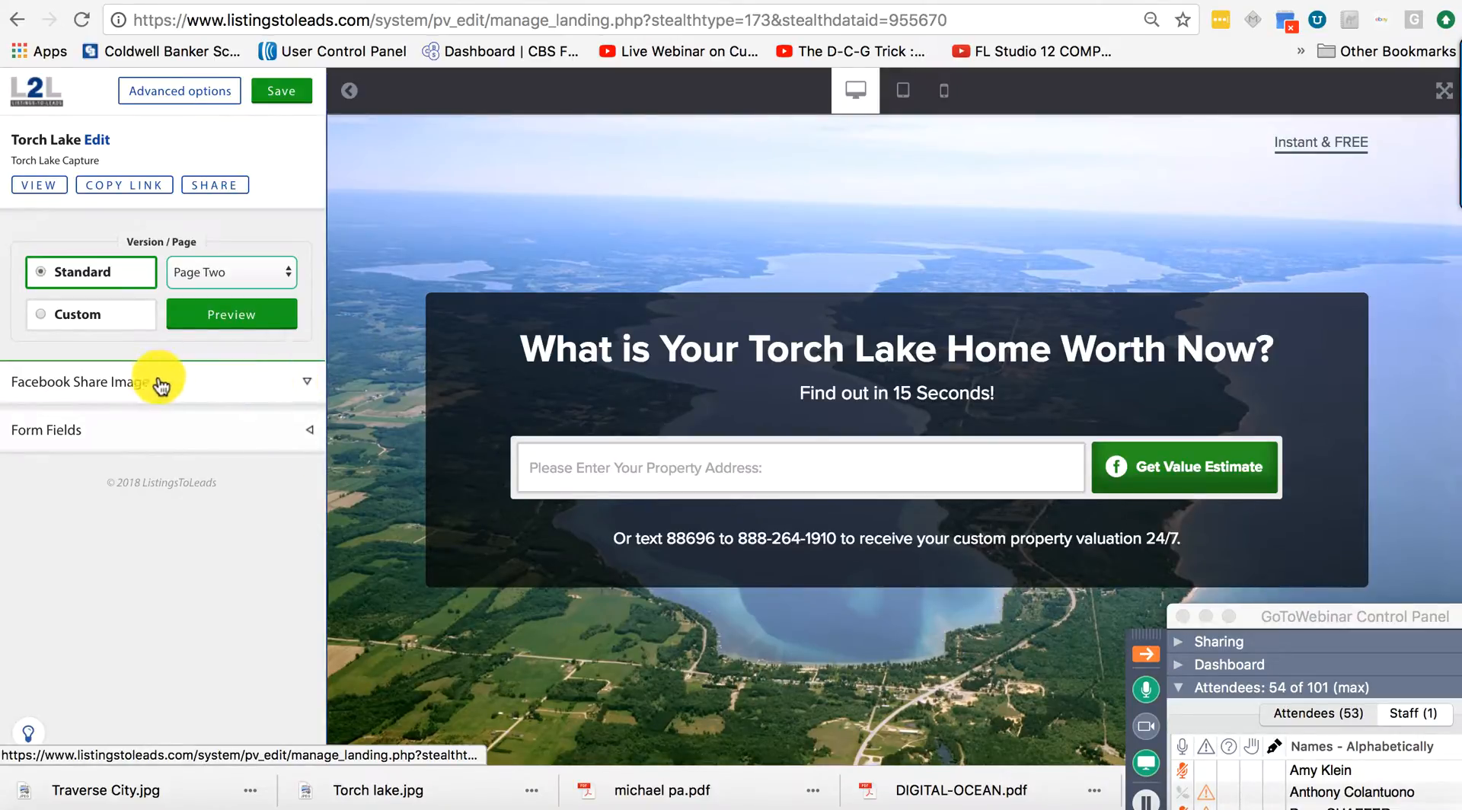
pyautogui.click(228, 428)
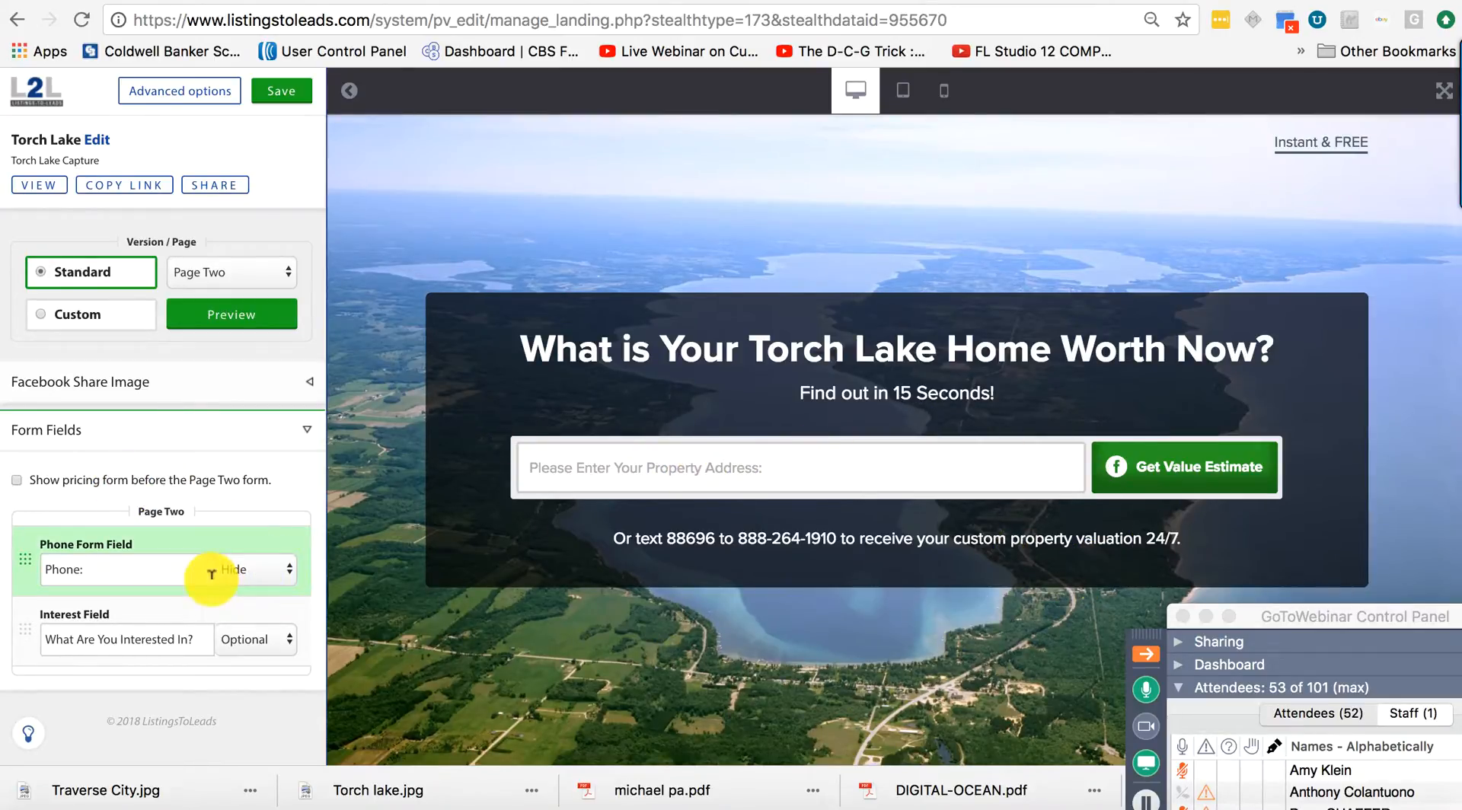
# Make Page Two's Phone and Interest fields Required, then save the landing page.
pyautogui.click(197, 569)
pyautogui.click(242, 573)
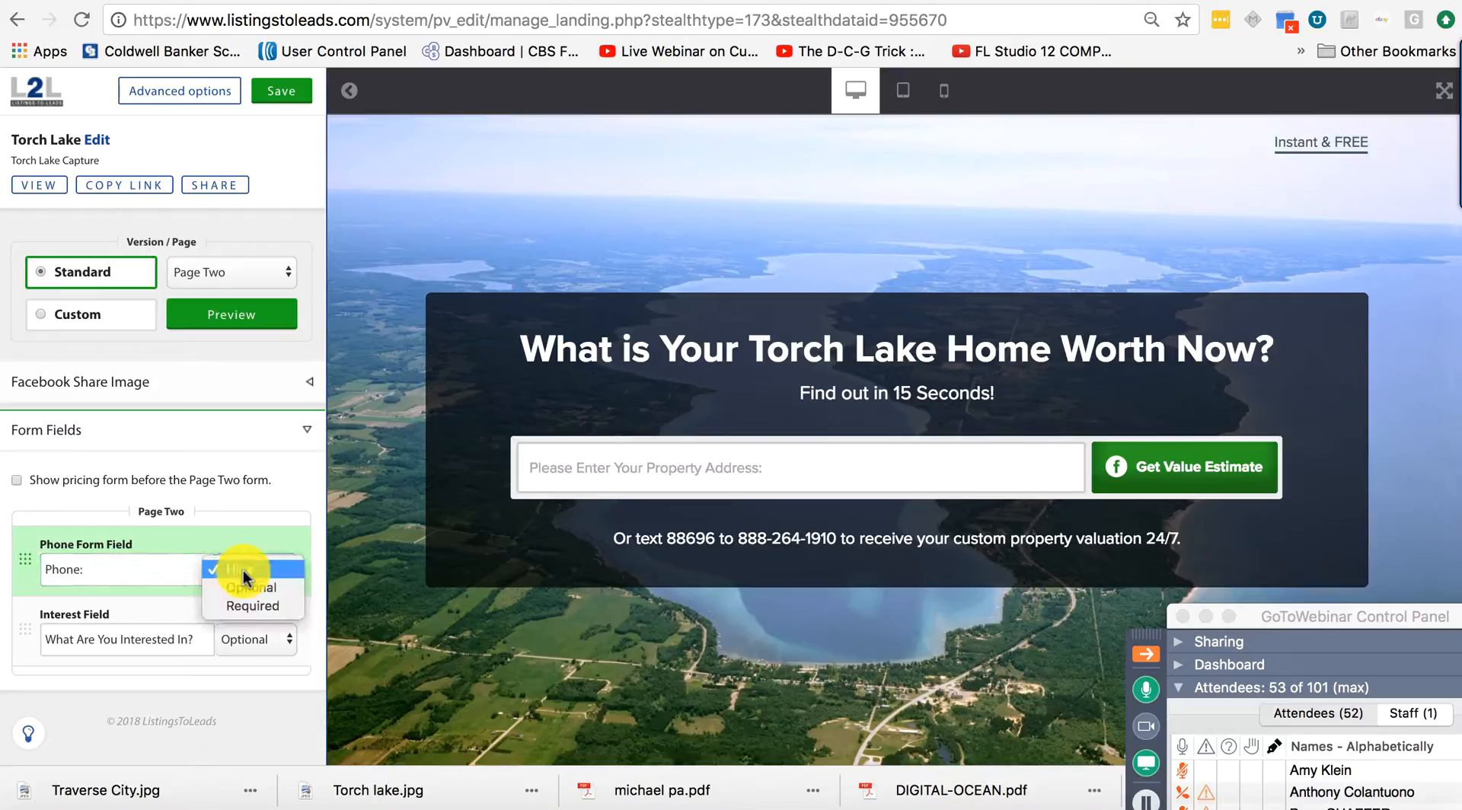
pyautogui.click(242, 608)
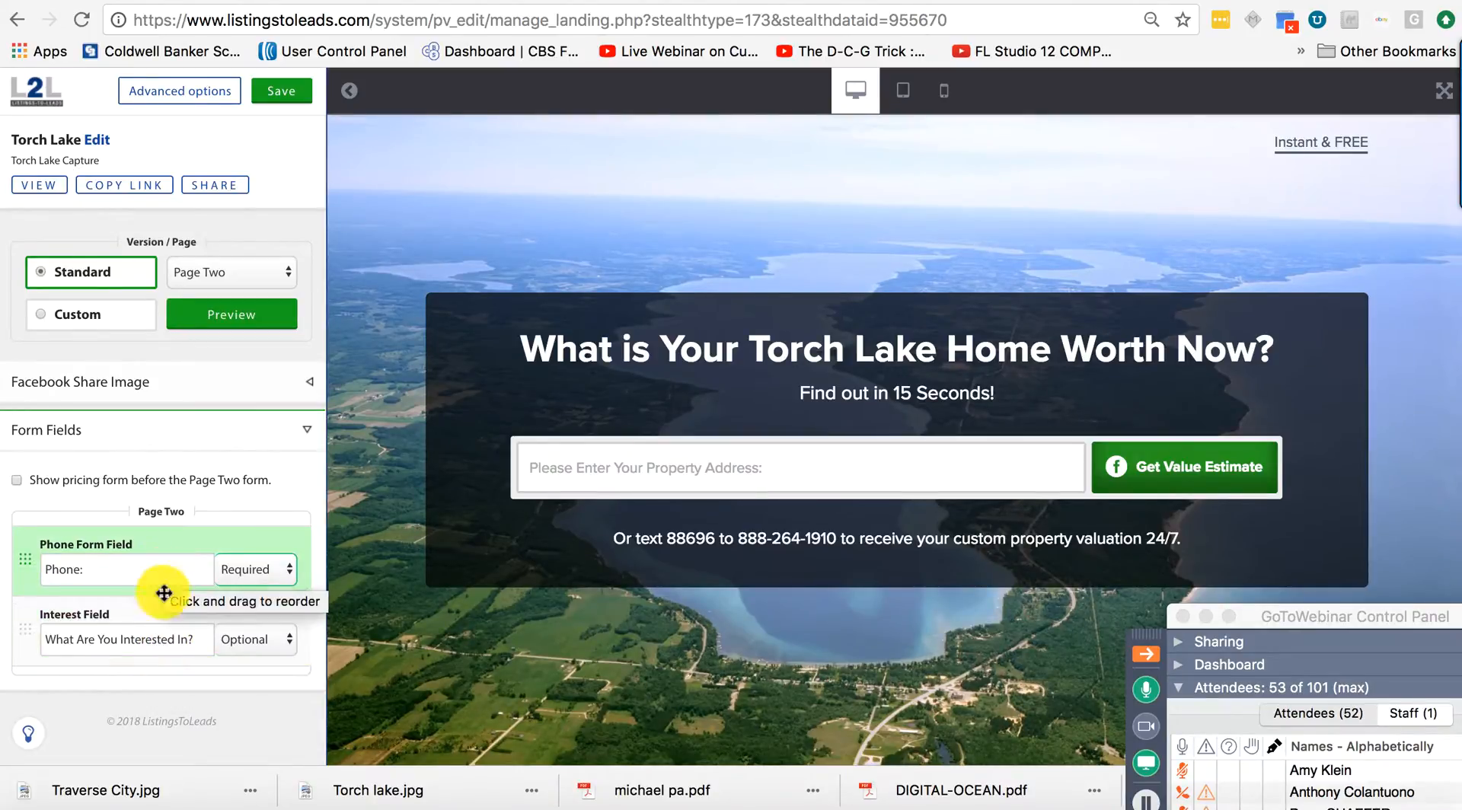
pyautogui.click(233, 639)
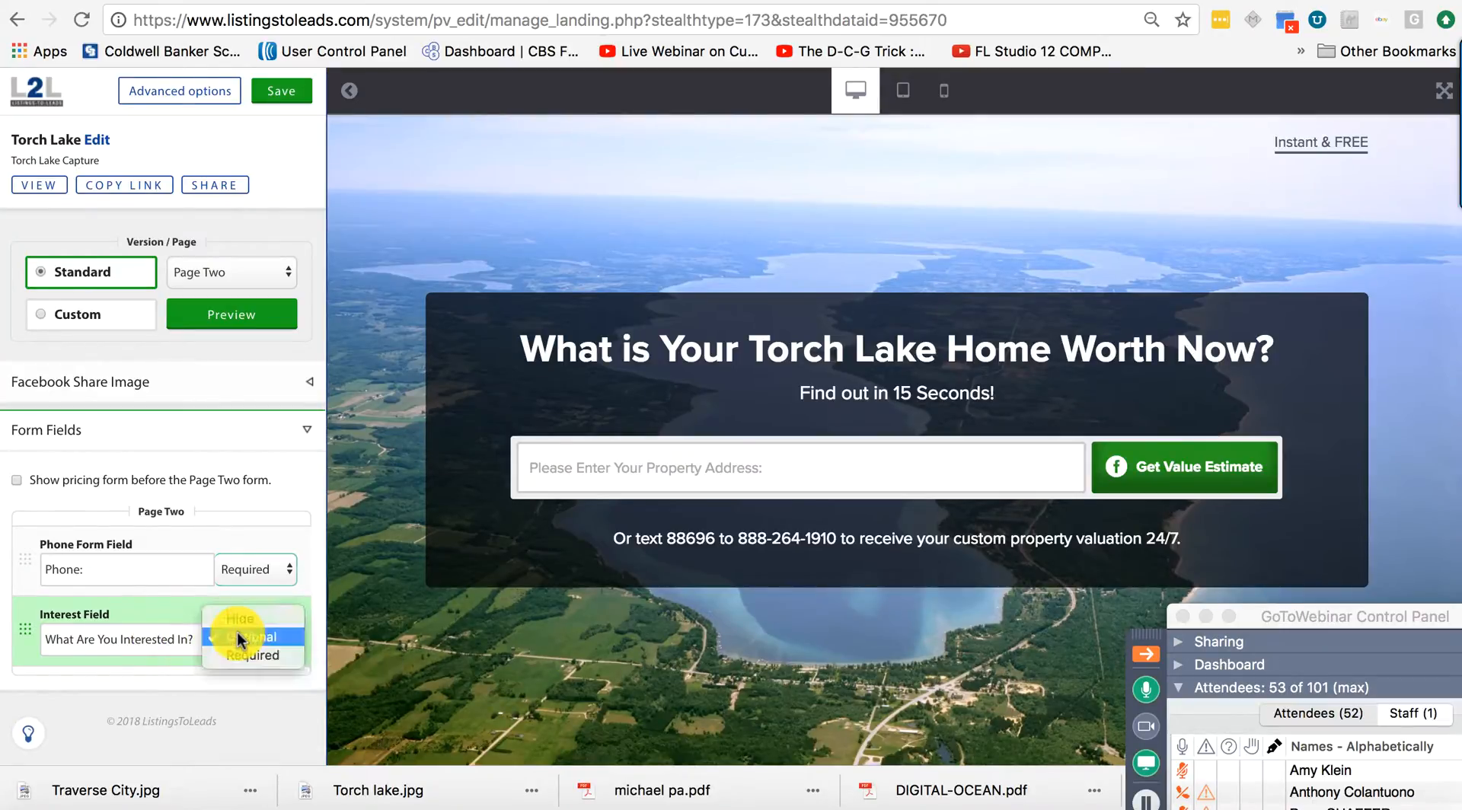
pyautogui.click(241, 656)
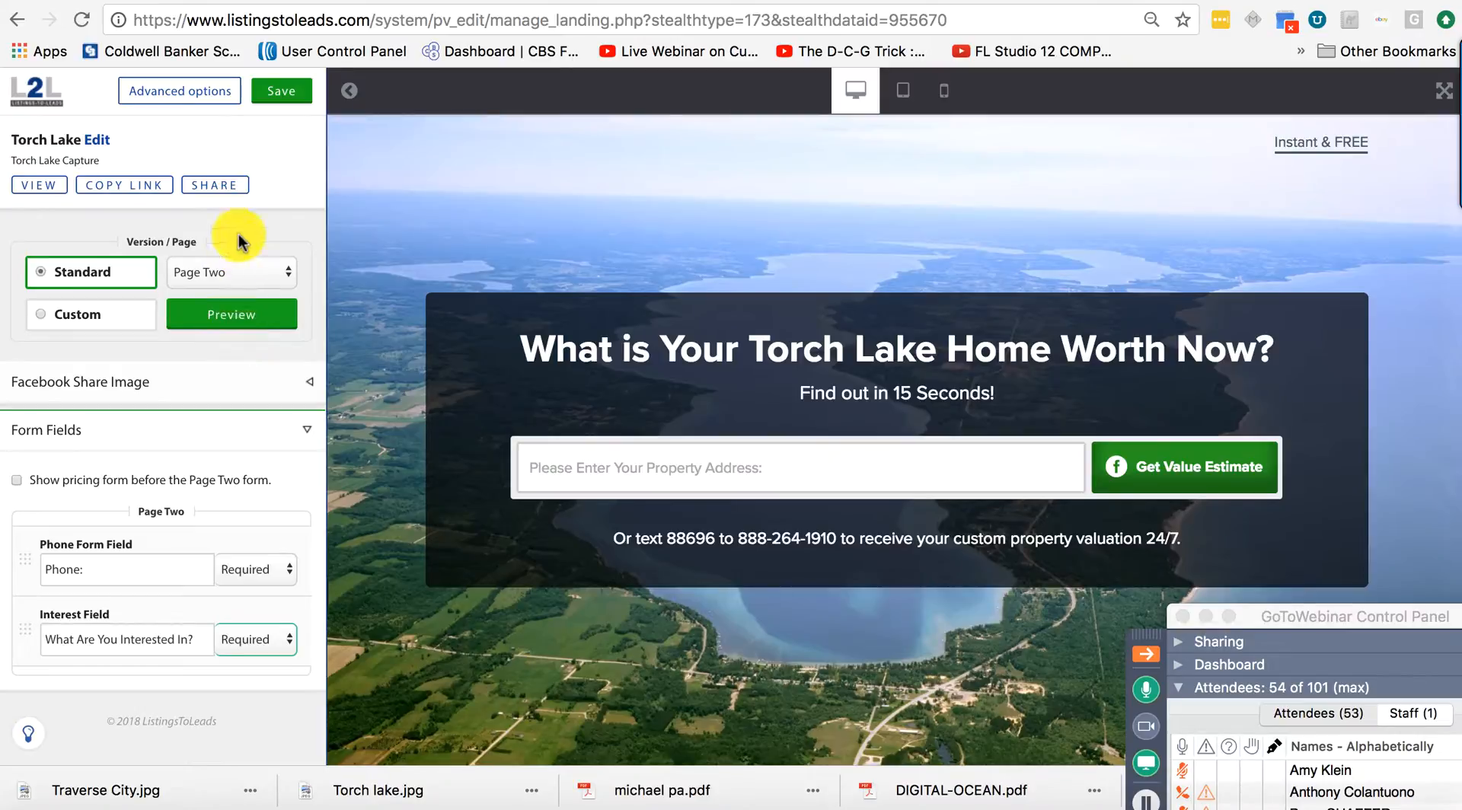
pyautogui.click(282, 92)
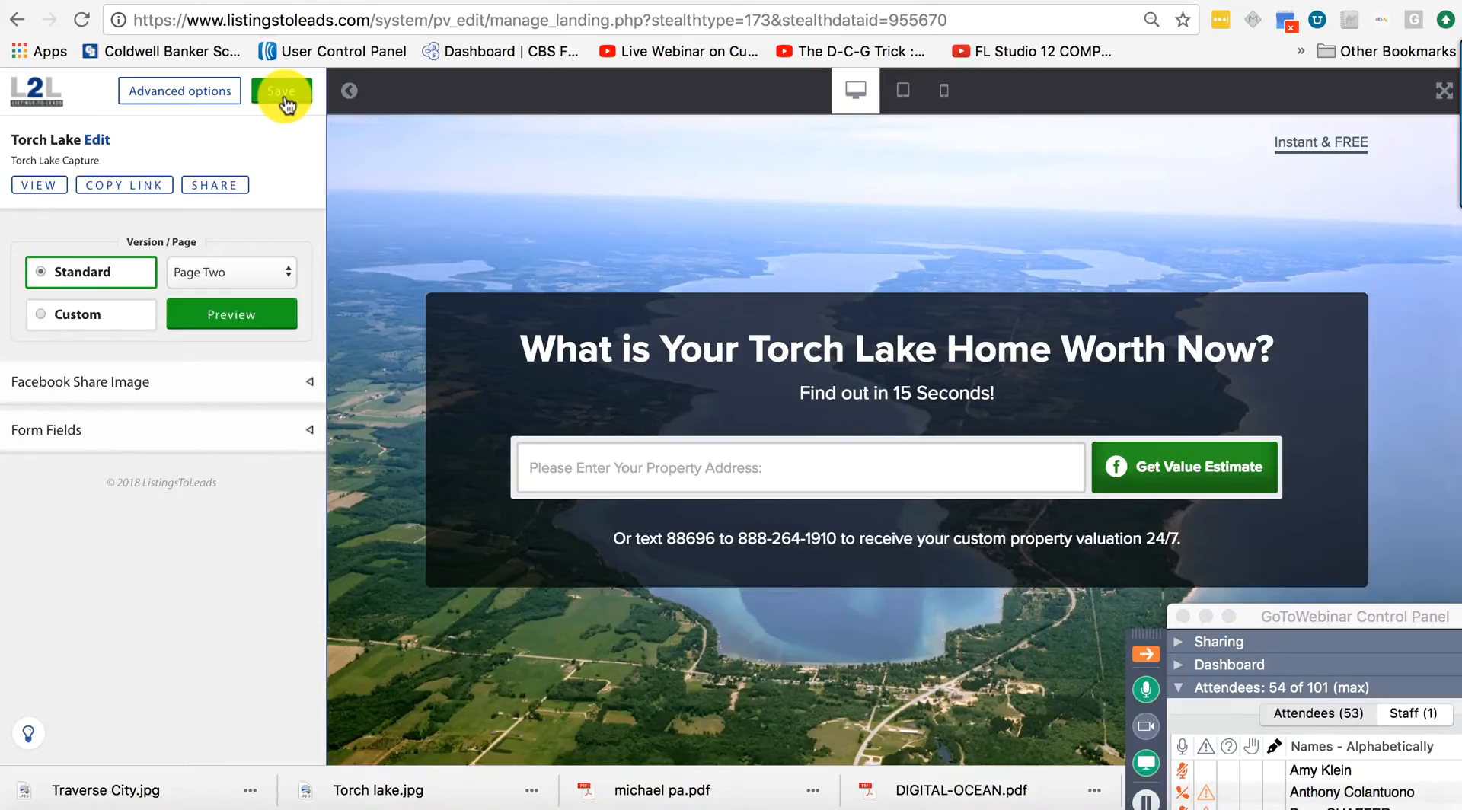
# Copy the Torch Lake page link, dismiss the Copied! alert, and start a new Chrome tab.
pyautogui.click(119, 189)
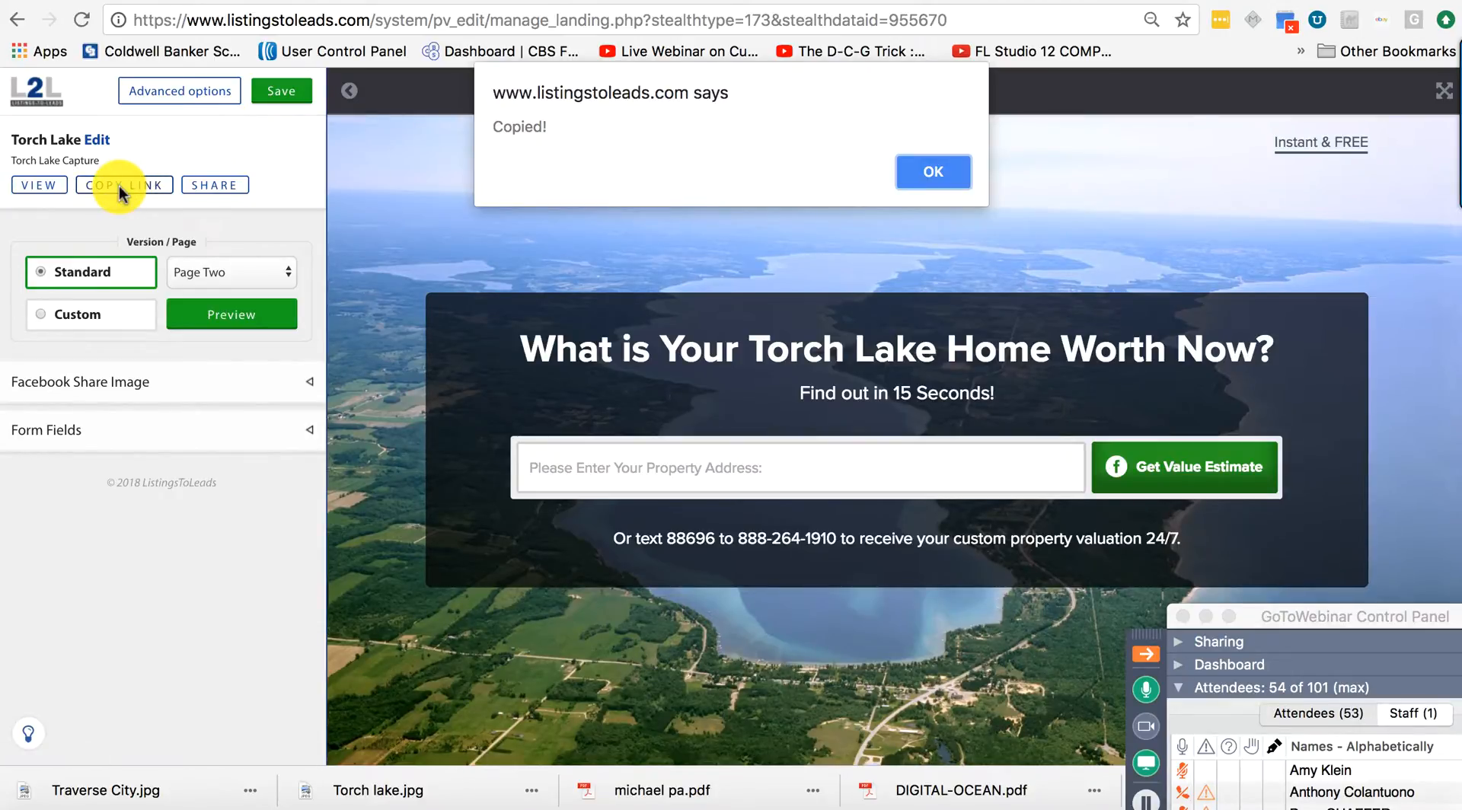
pyautogui.click(935, 174)
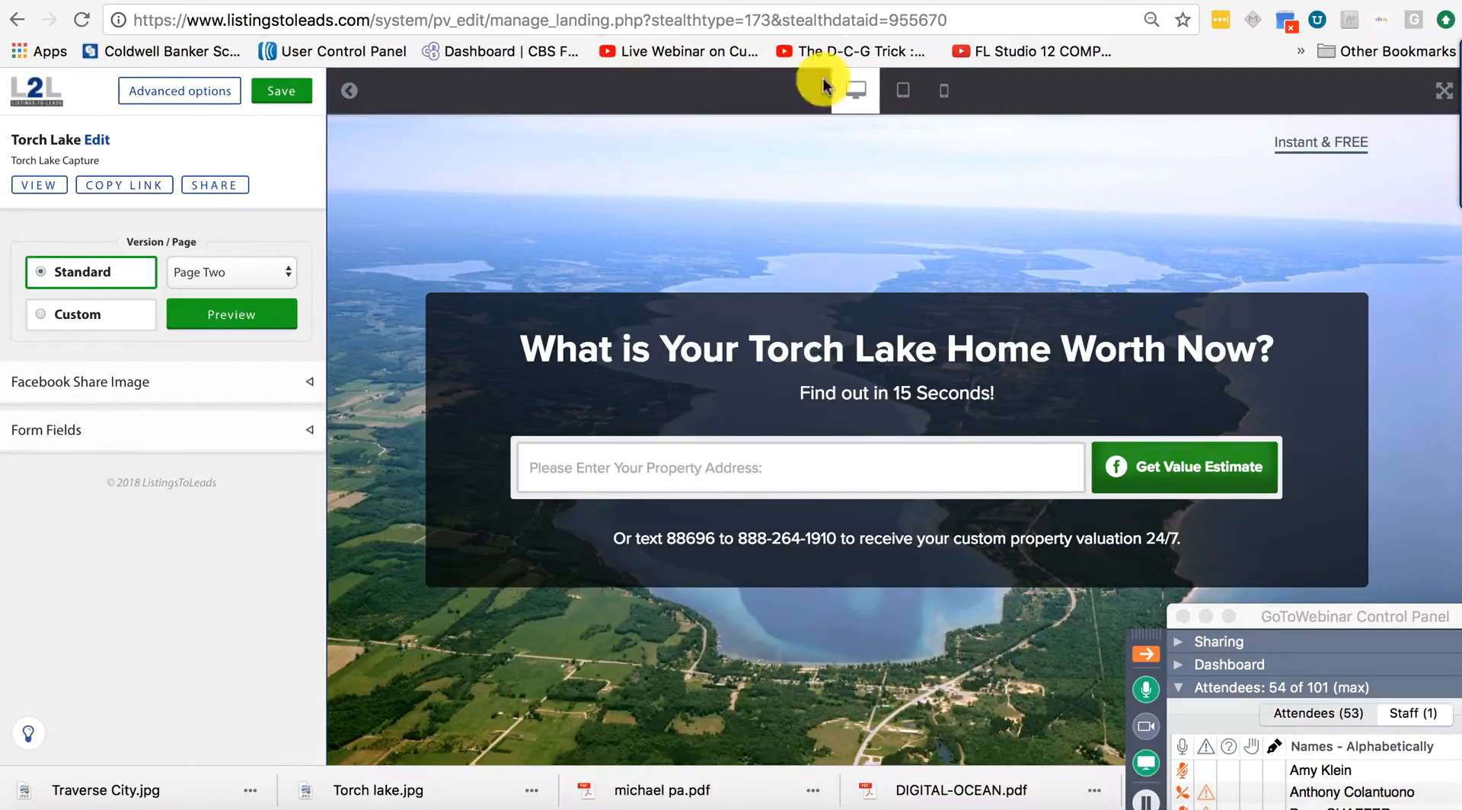
pyautogui.click(1368, 1)
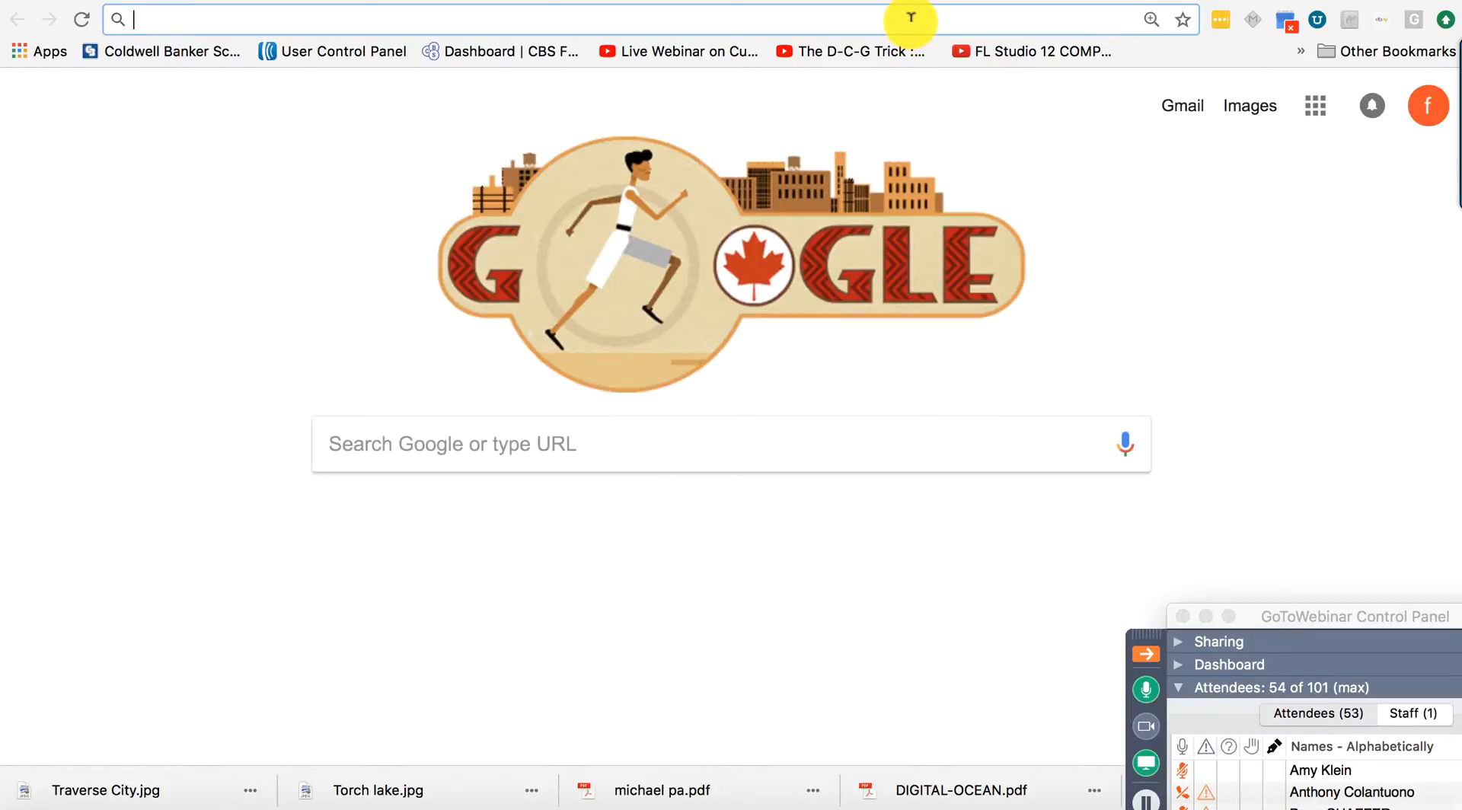
# Load the copied Torch Lake landing page URL and reset the browser zoom to 100%.
pyautogui.press('Return')
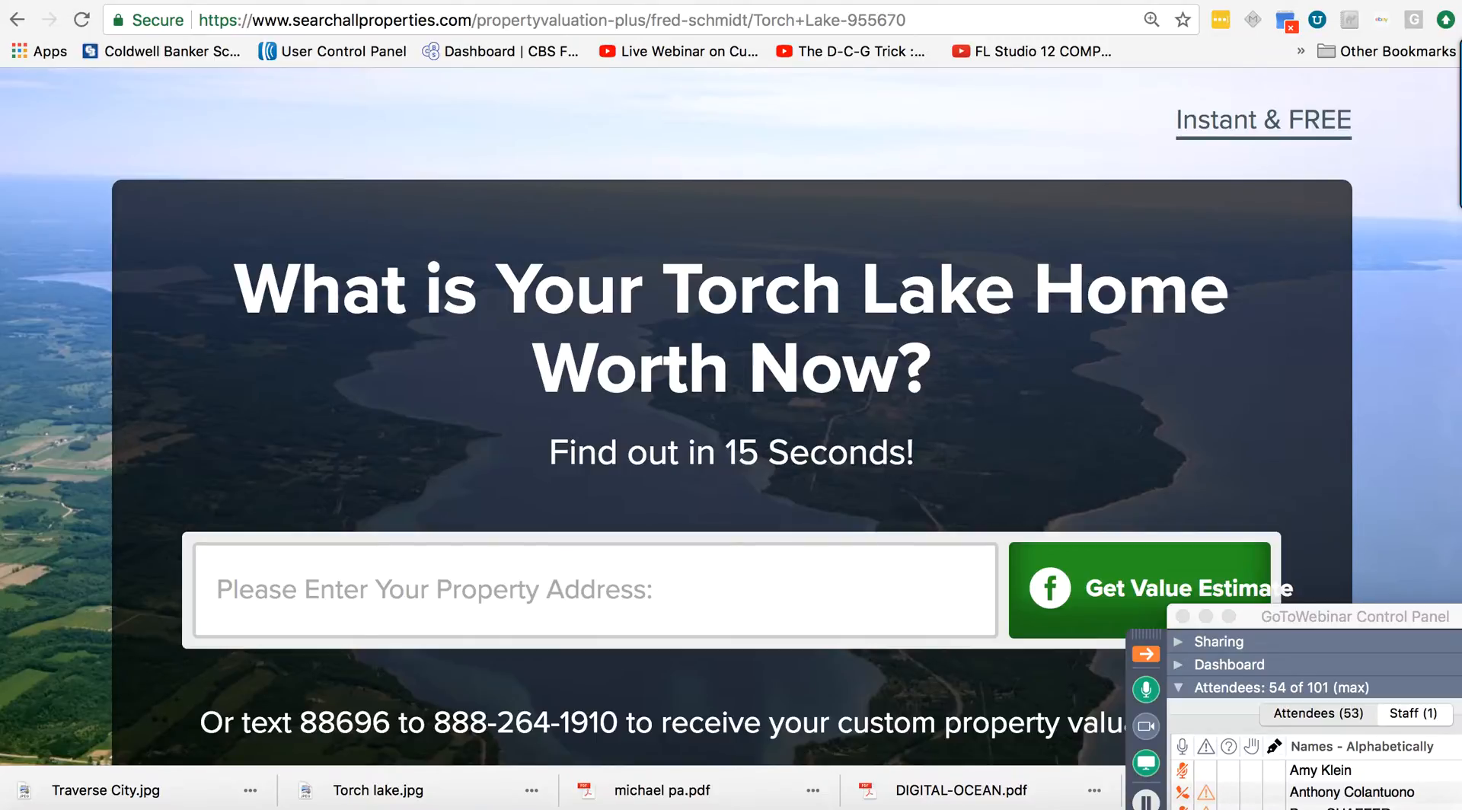
pyautogui.press('super+minus')
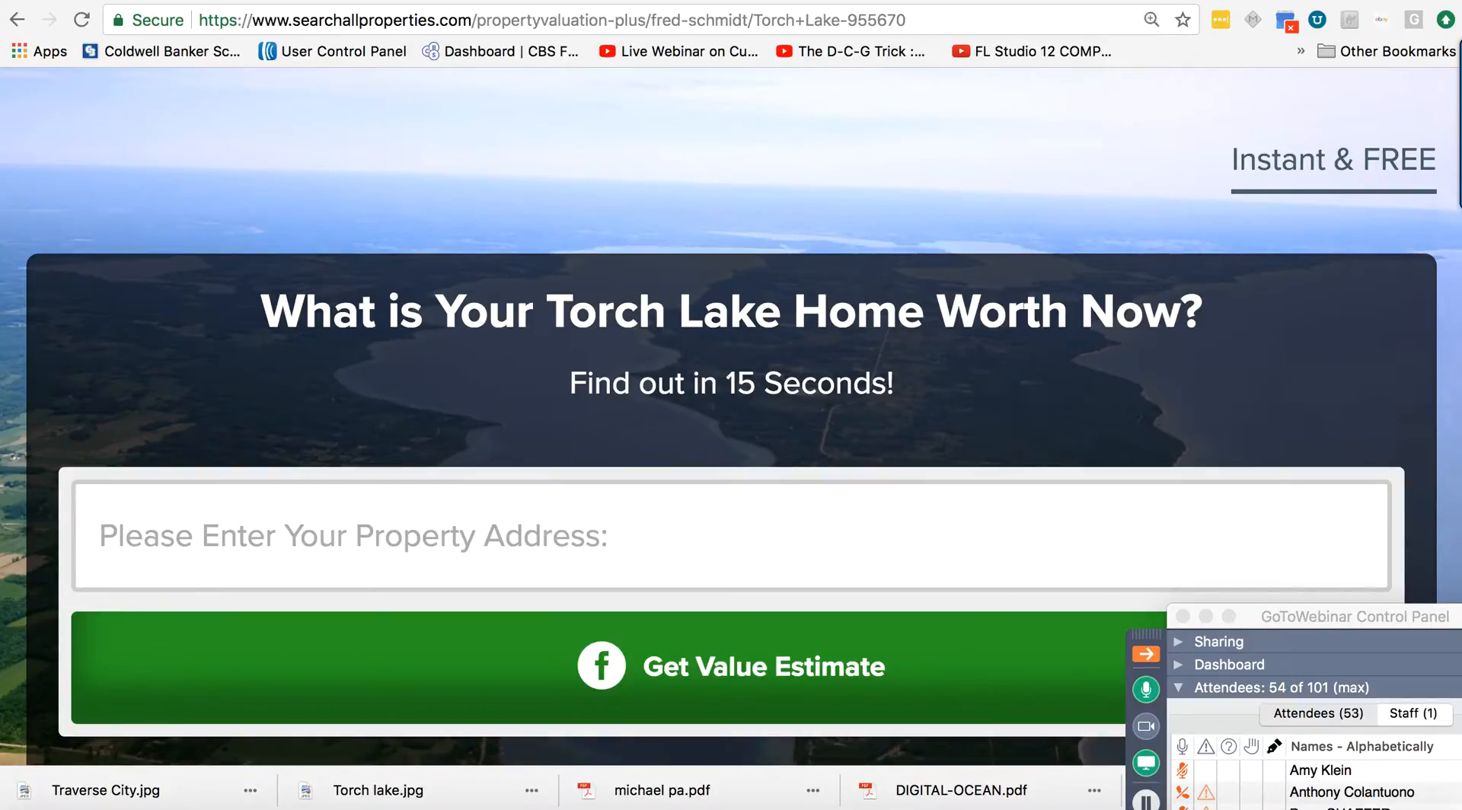
pyautogui.press('super+equal')
pyautogui.press('super+minus')
pyautogui.press('super+minus')
pyautogui.press('super+minus')
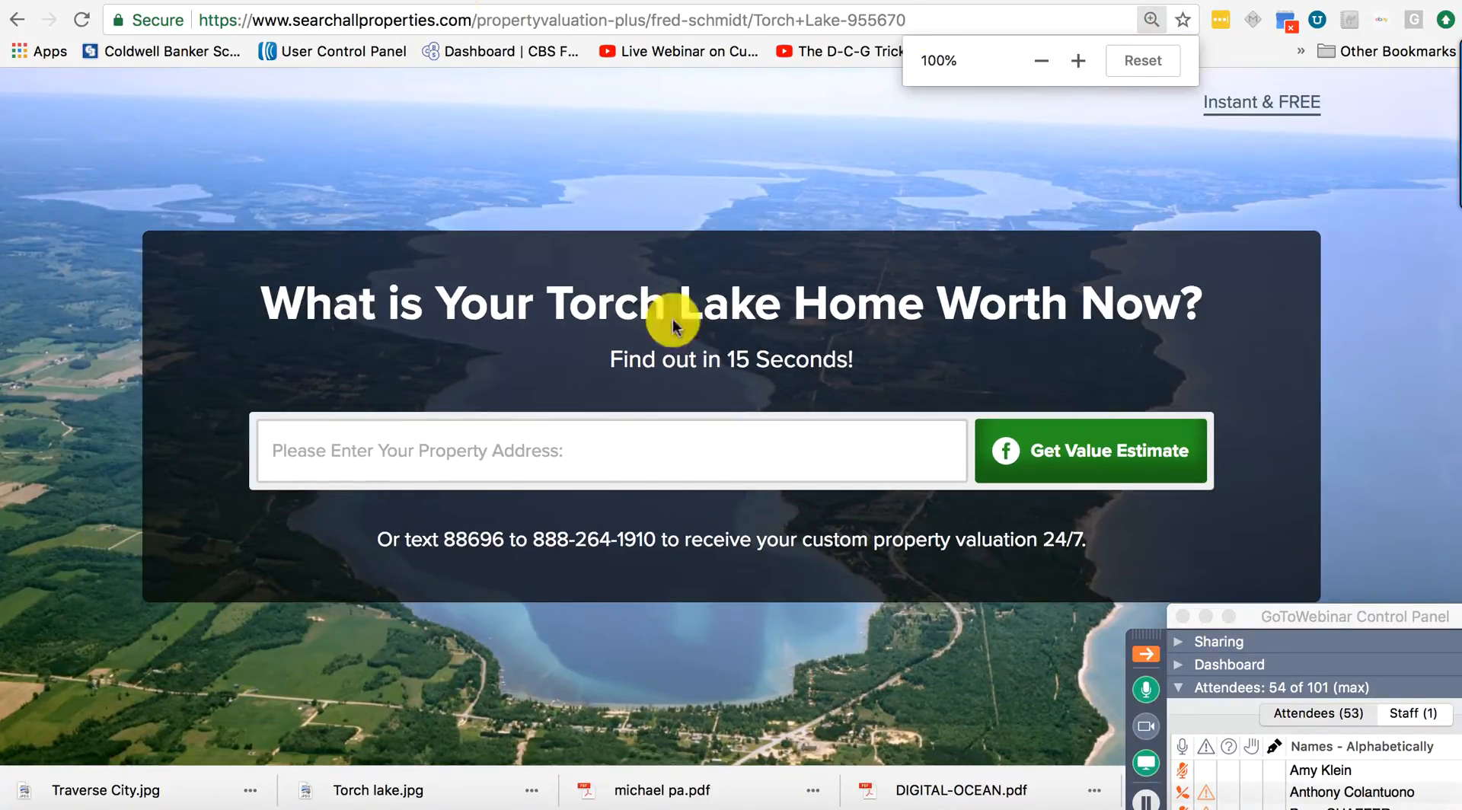
# Enter a test property address, pick the suggested match, and request the value estimate.
pyautogui.click(559, 446)
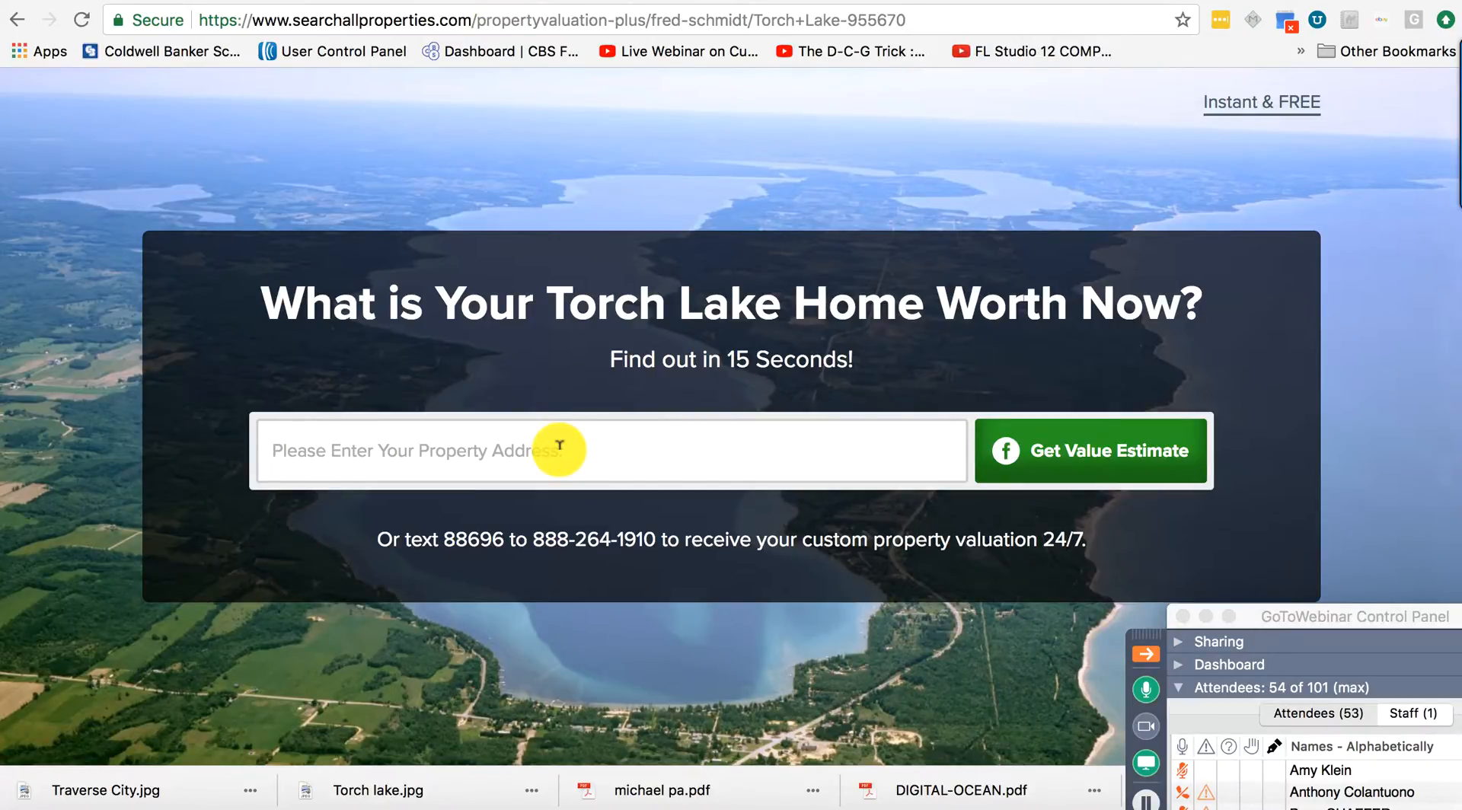
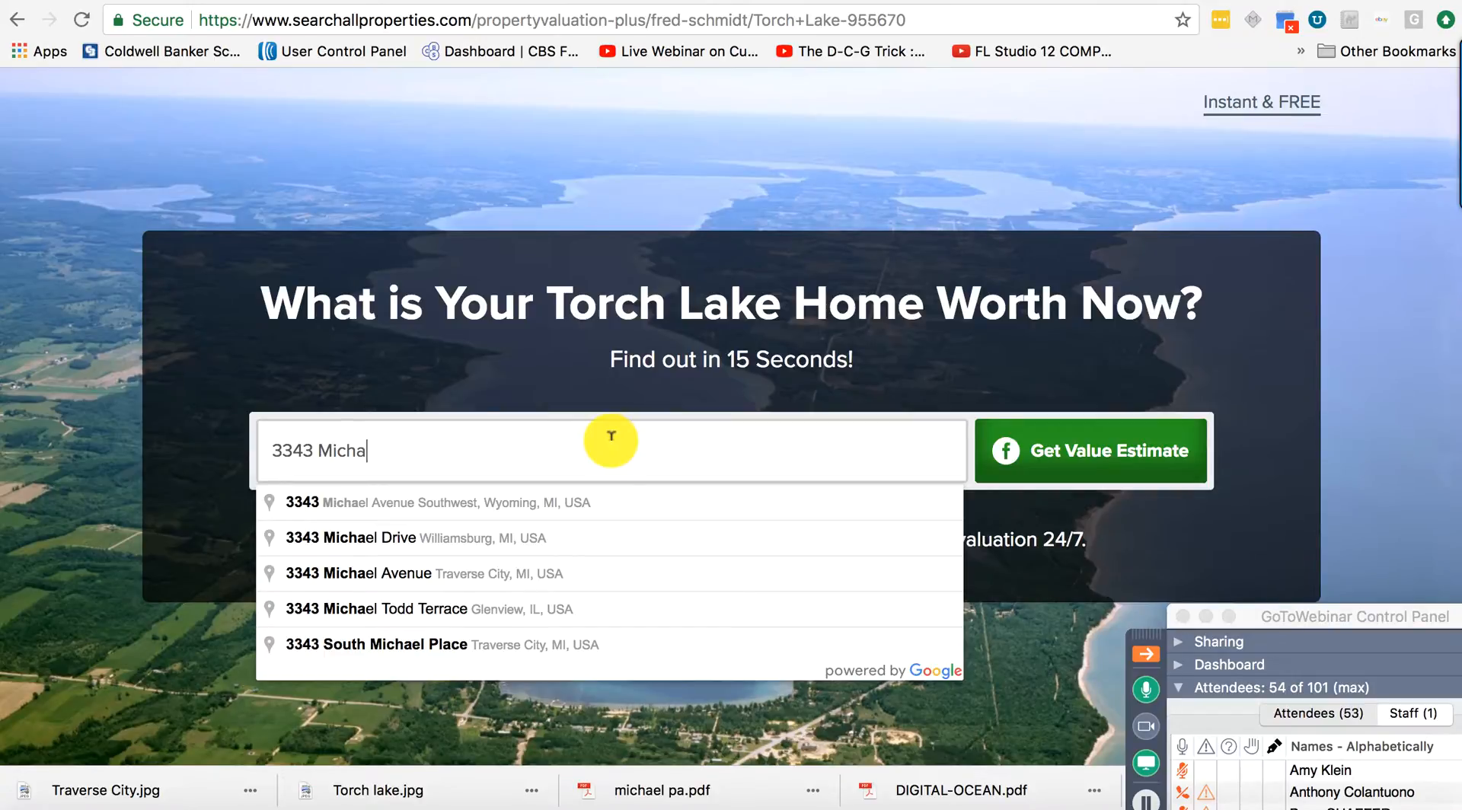
pyautogui.click(542, 290)
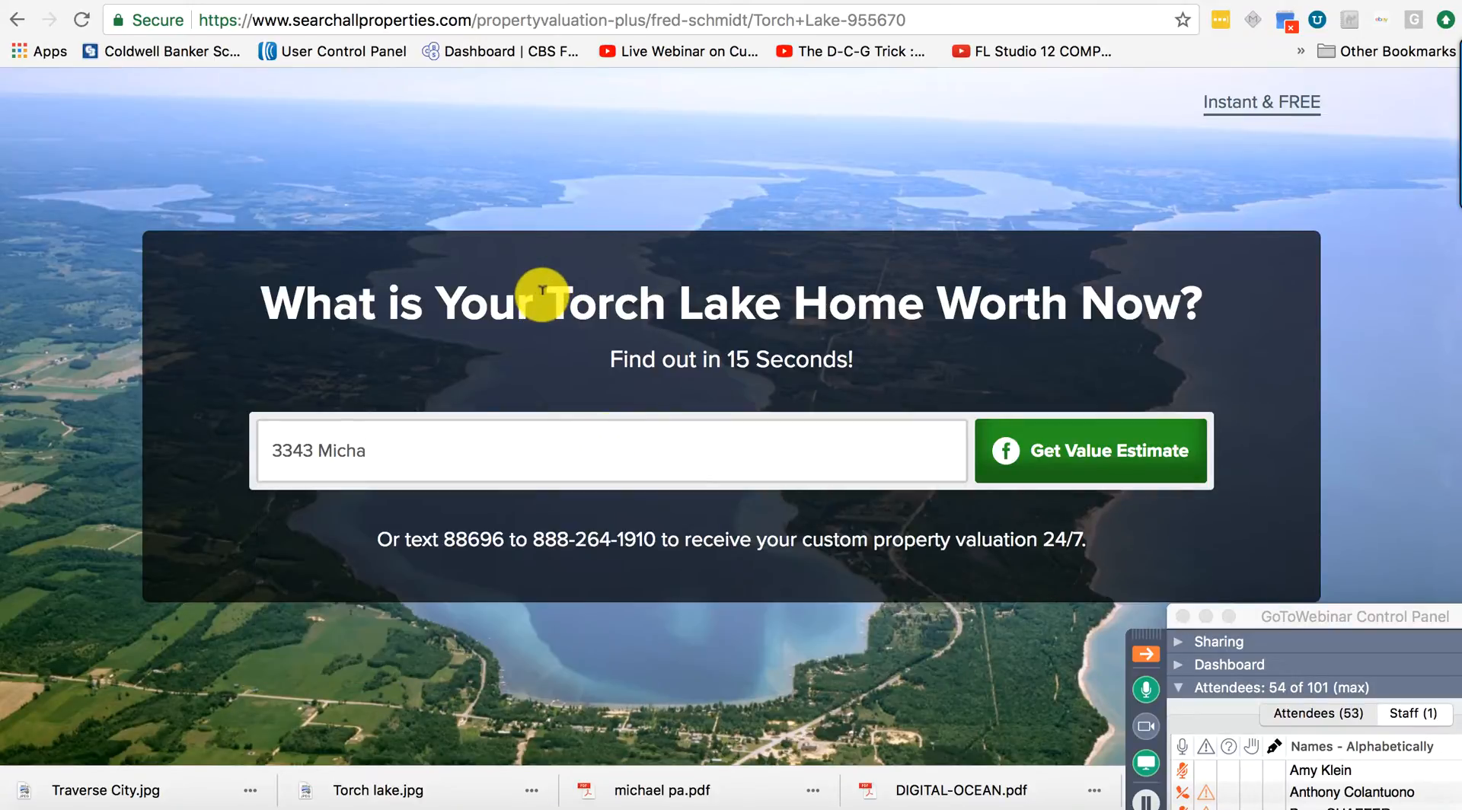
pyautogui.click(511, 448)
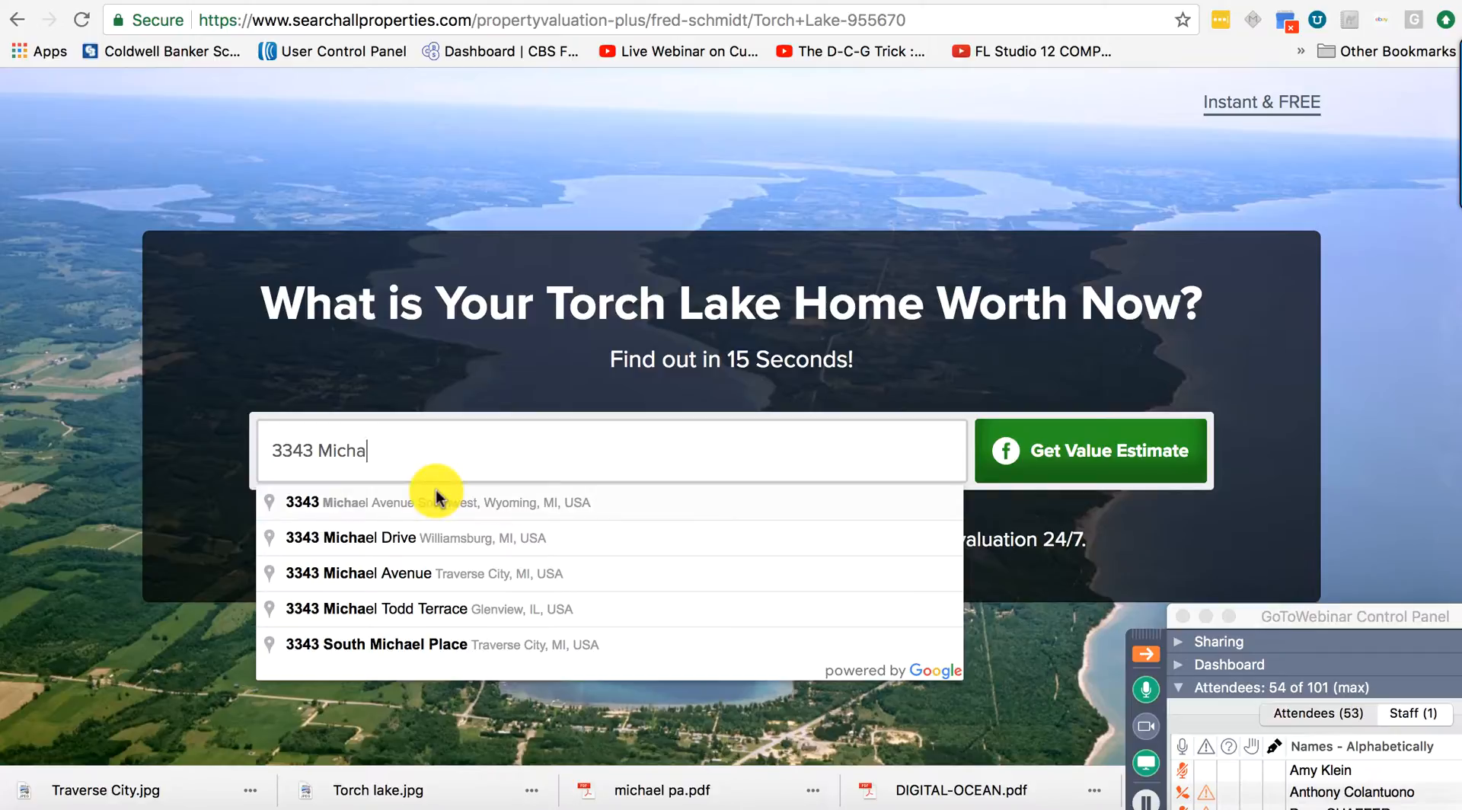
pyautogui.click(435, 537)
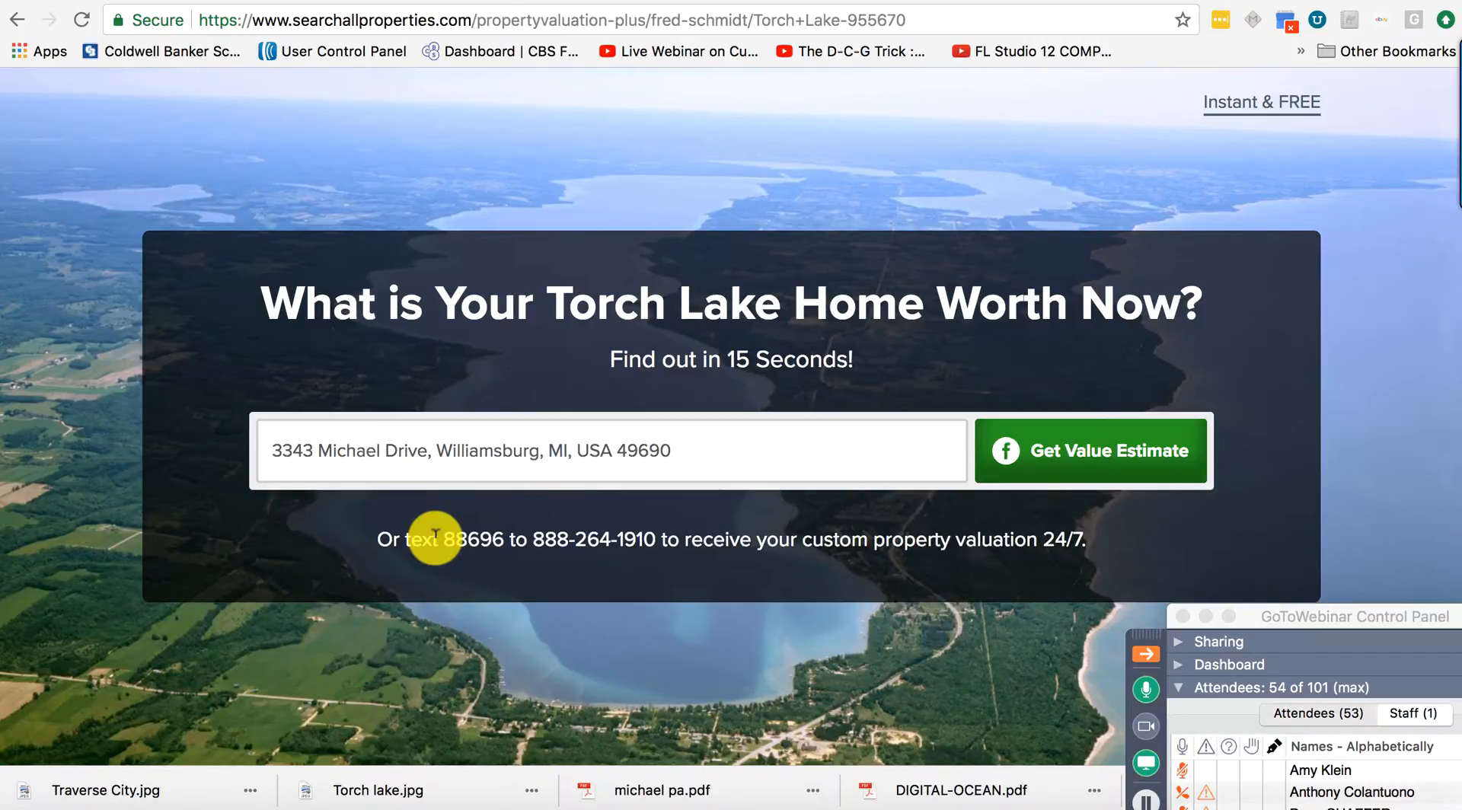
pyautogui.click(1187, 448)
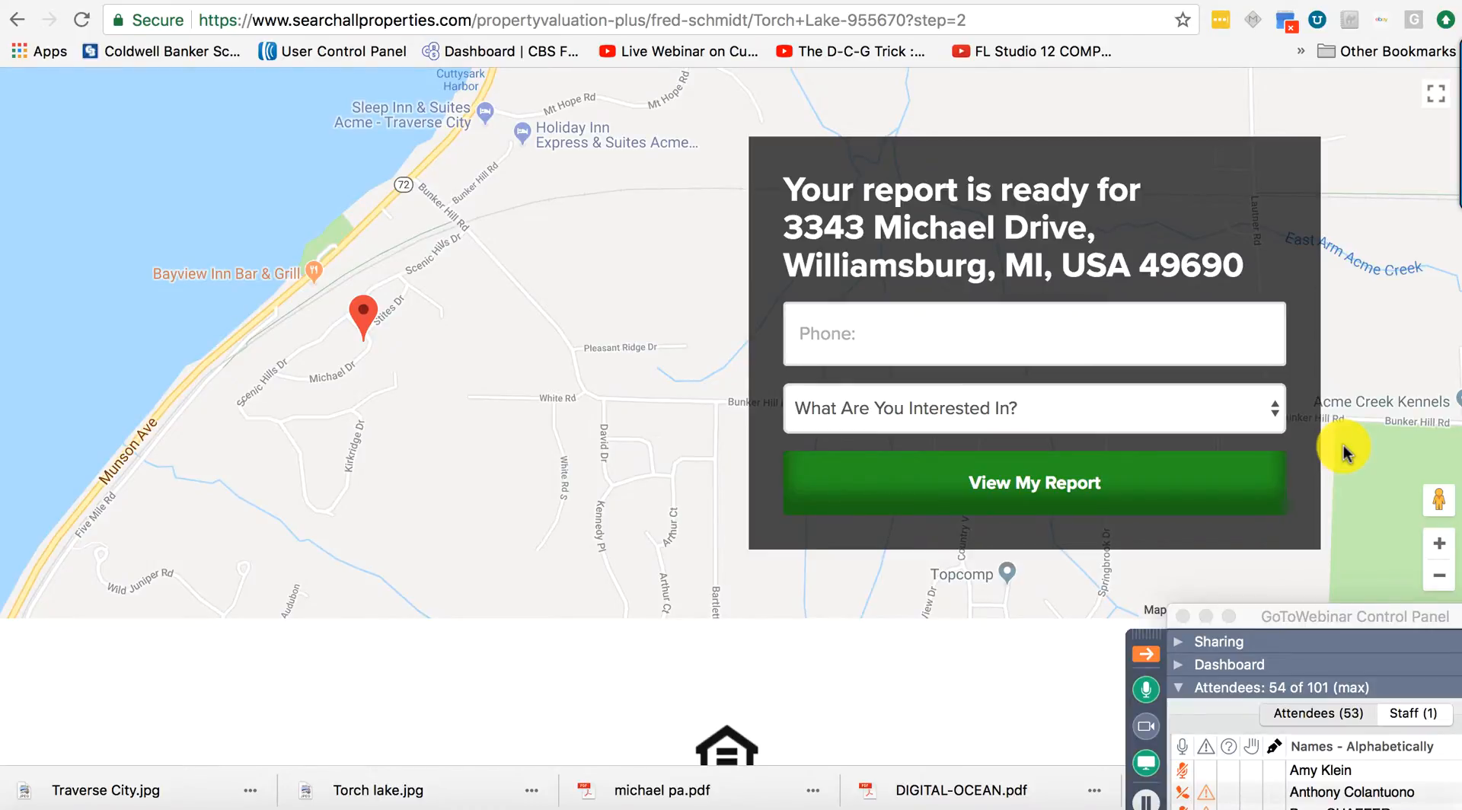
# Enter a test phone number, choose Just curious as the interest, and view the report.
pyautogui.click(877, 332)
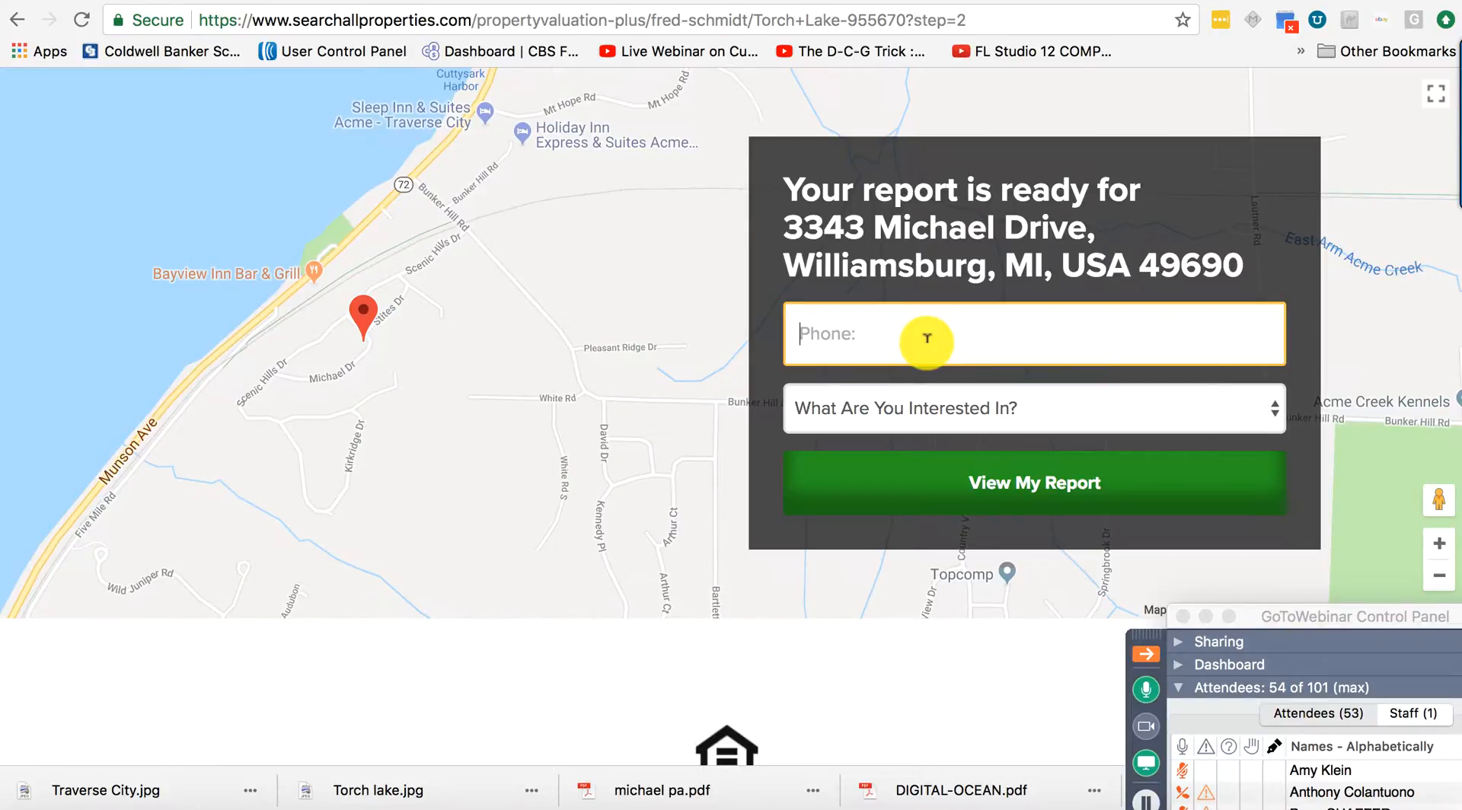
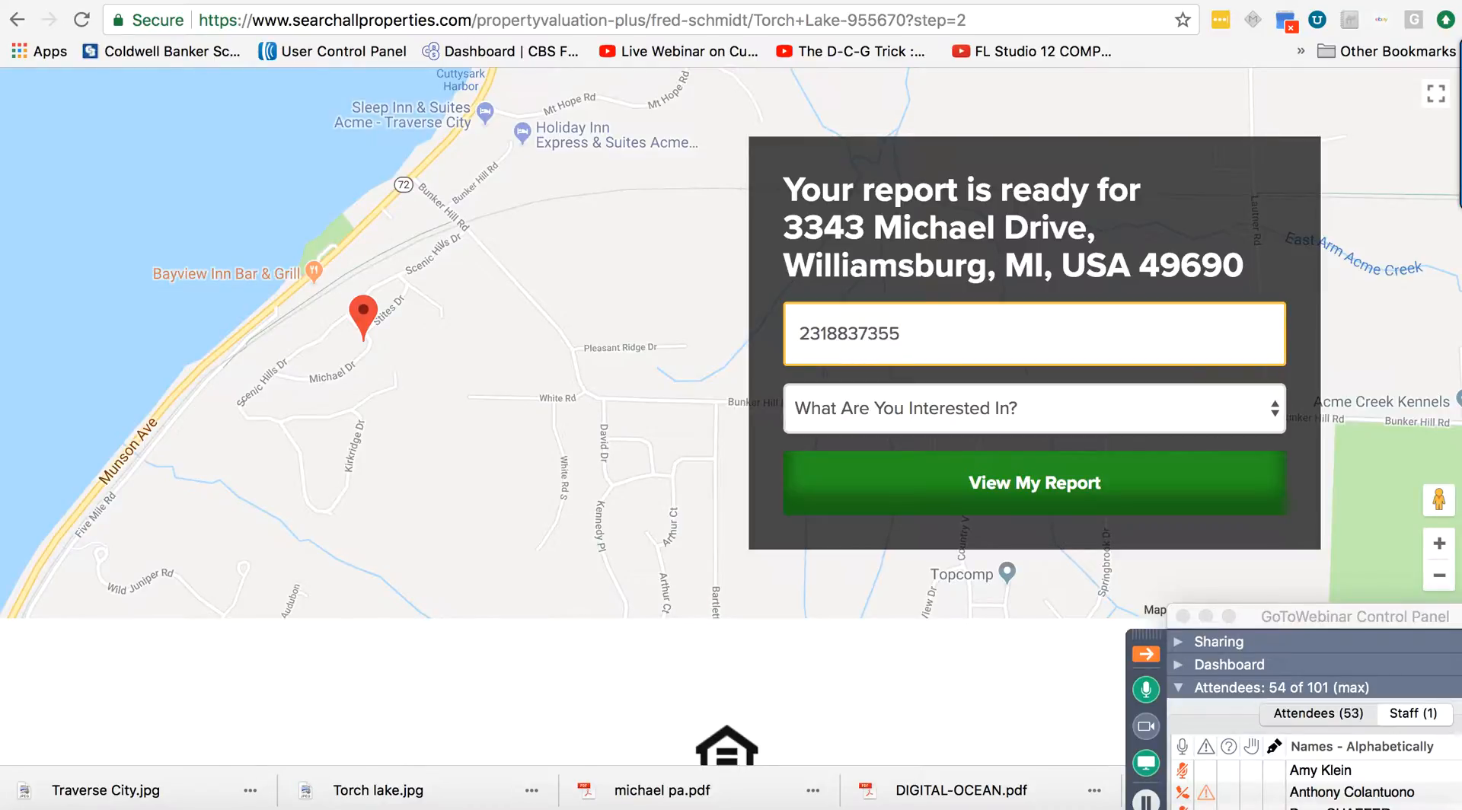
pyautogui.click(925, 409)
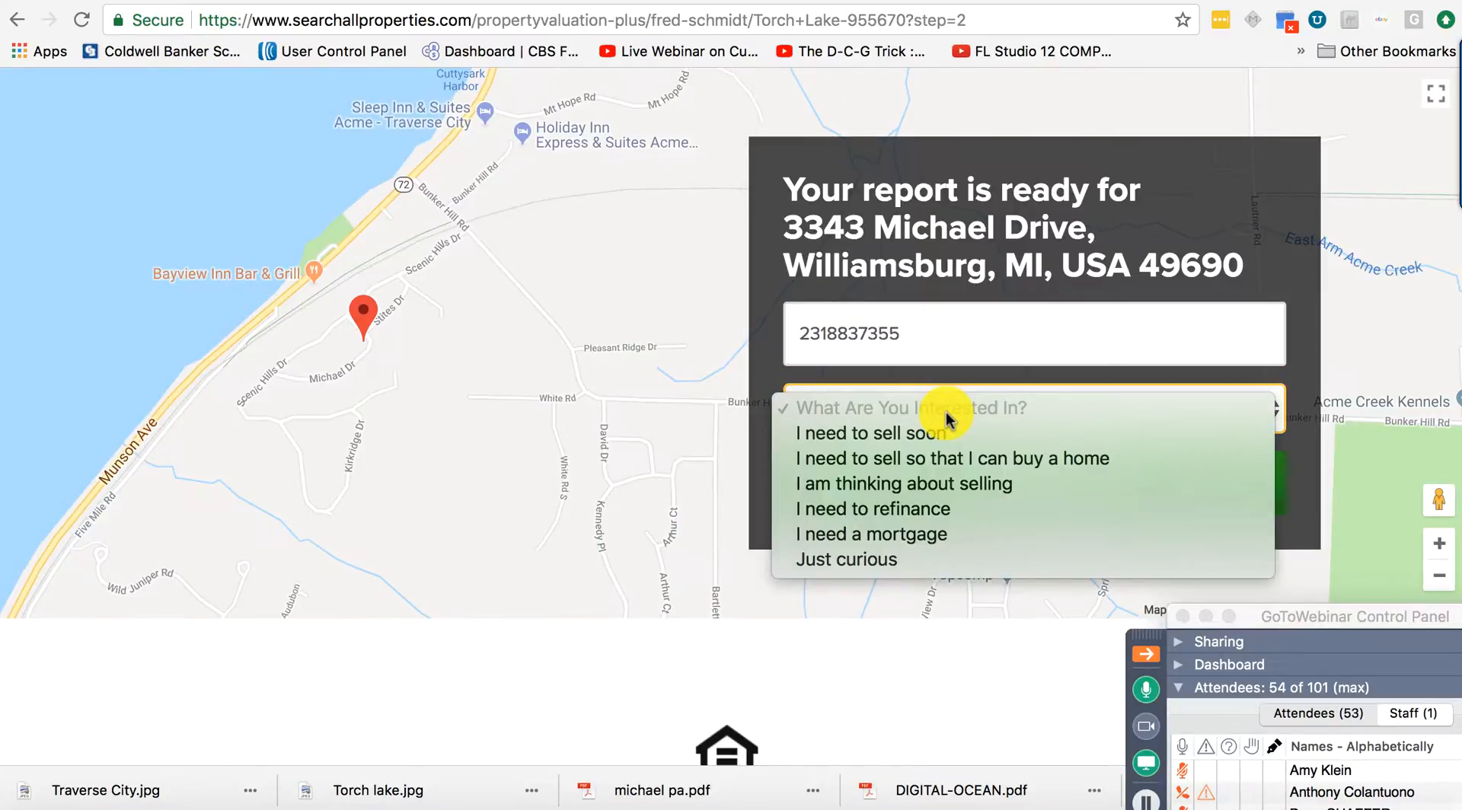
pyautogui.click(874, 579)
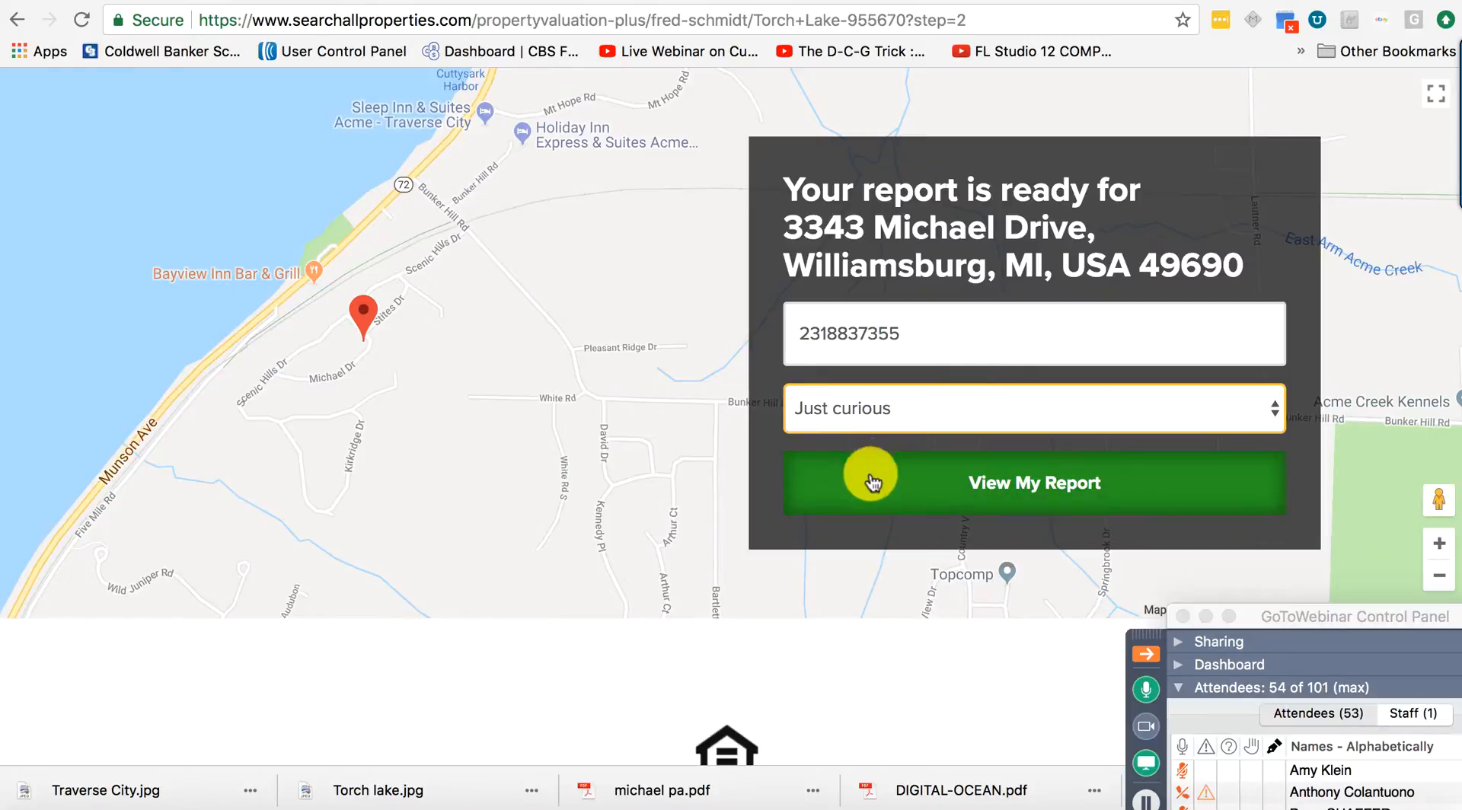
pyautogui.click(874, 486)
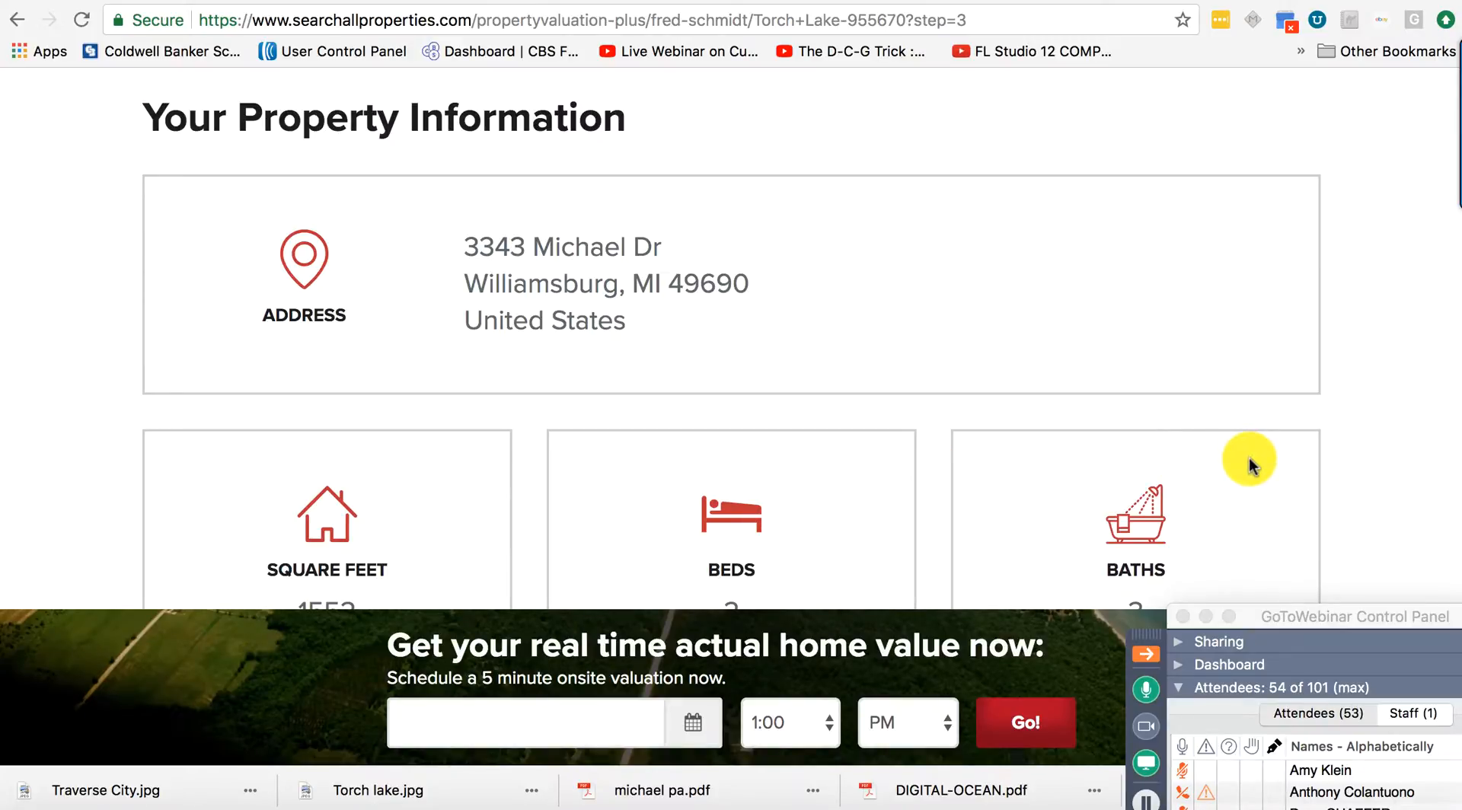
pyautogui.scroll(-3, 1249, 461)
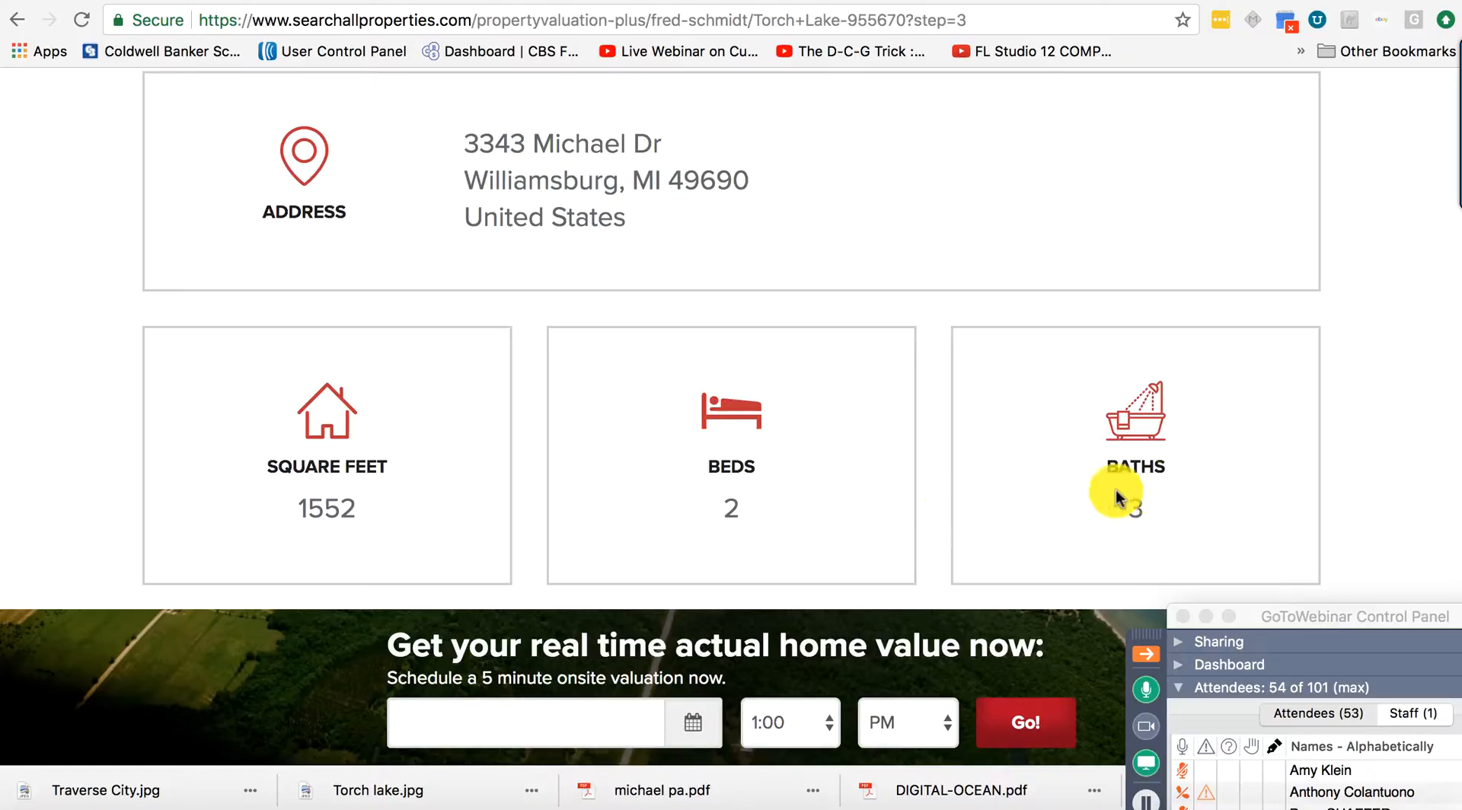
pyautogui.scroll(-10, 396, 458)
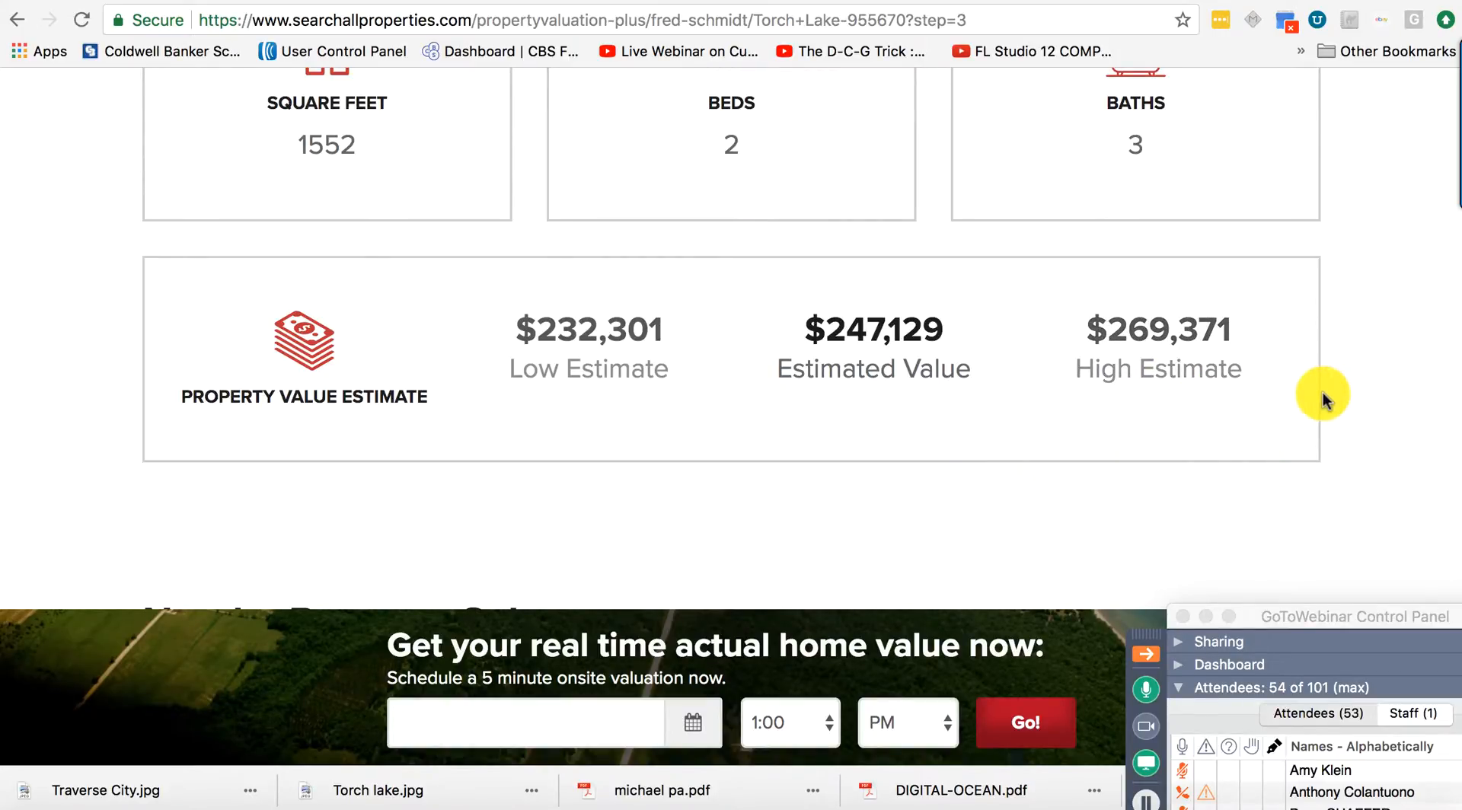
pyautogui.scroll(-6, 1323, 398)
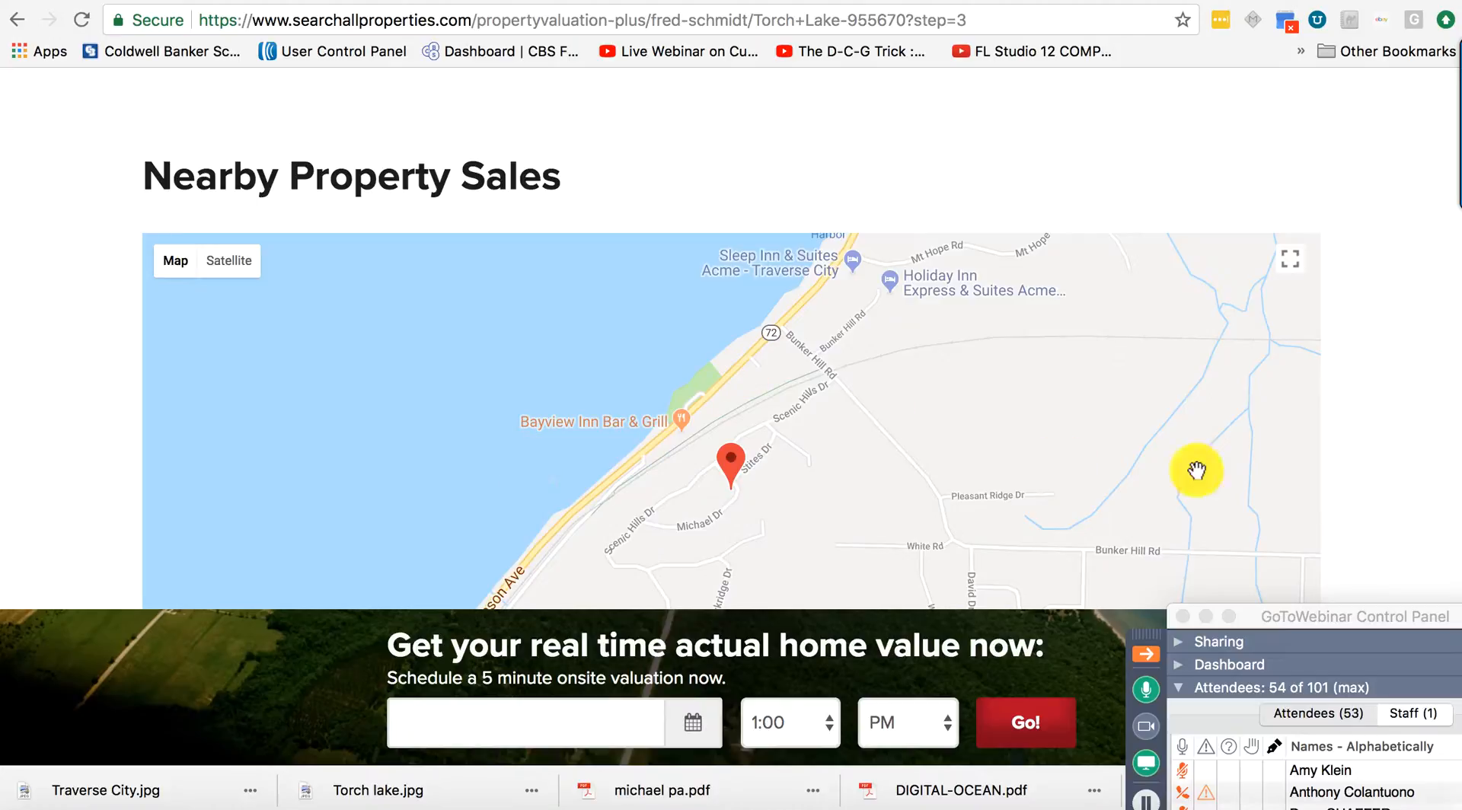
pyautogui.scroll(6, 1218, 304)
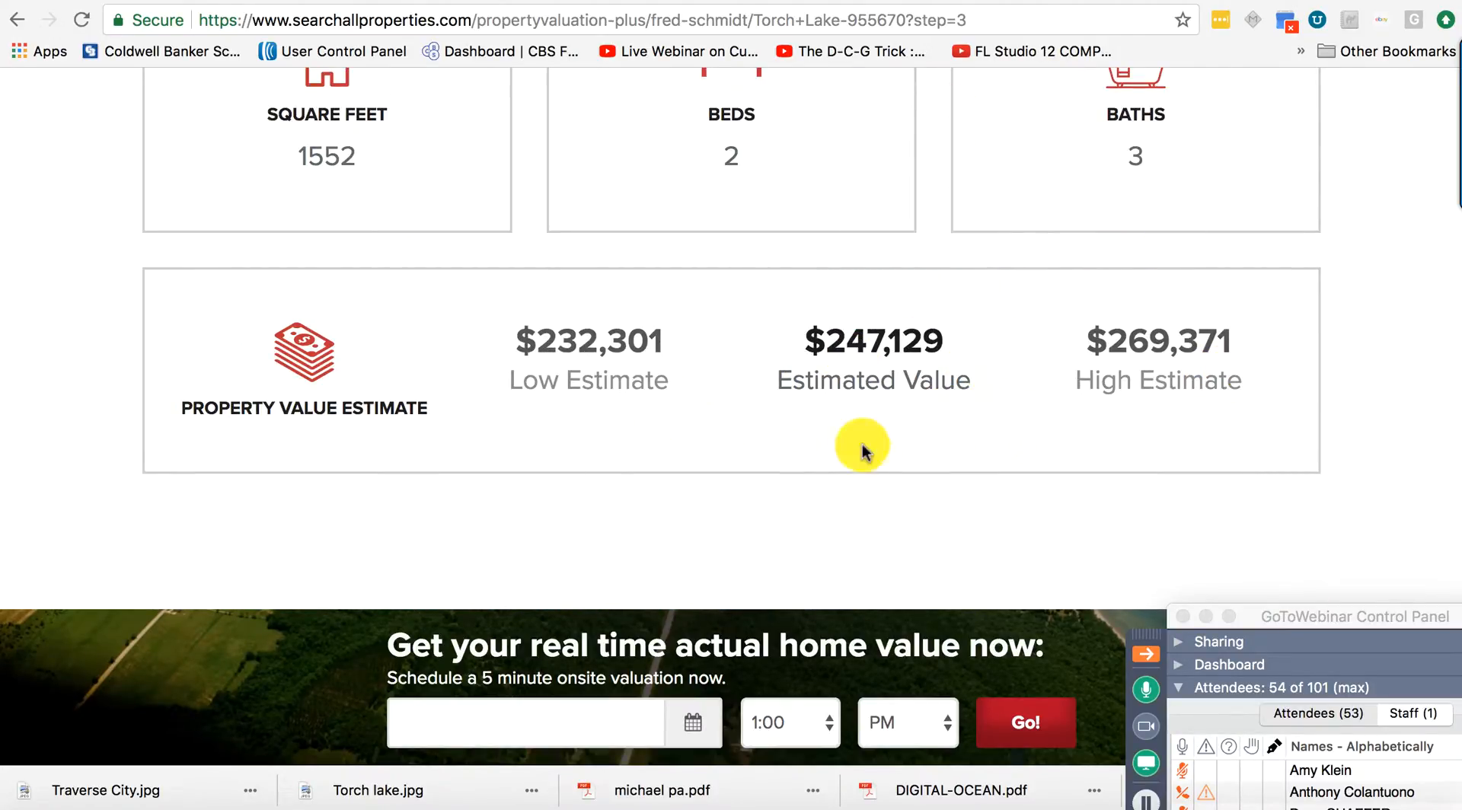
pyautogui.scroll(-5, 1378, 427)
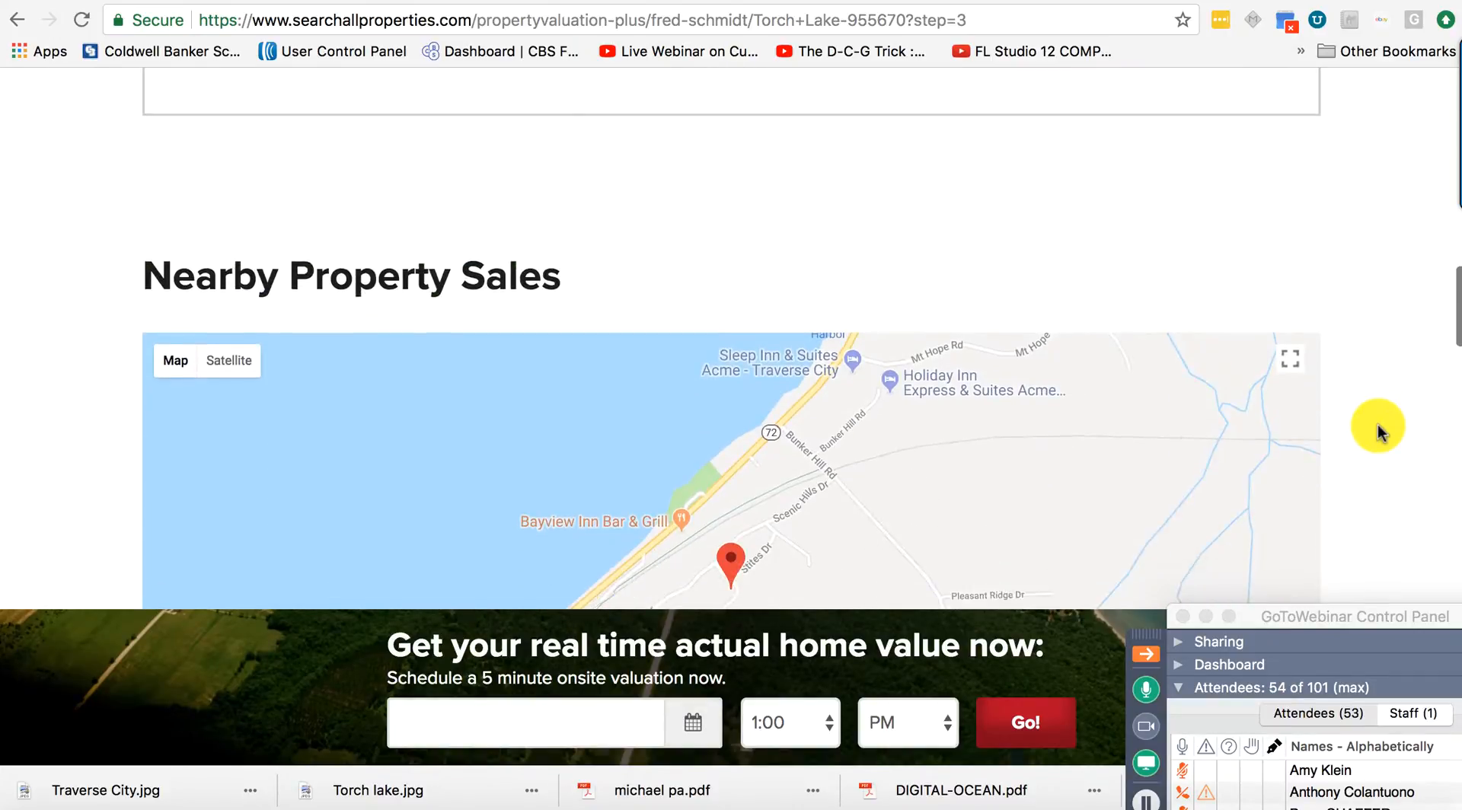
pyautogui.scroll(9, 1378, 424)
pyautogui.scroll(-3, 1378, 424)
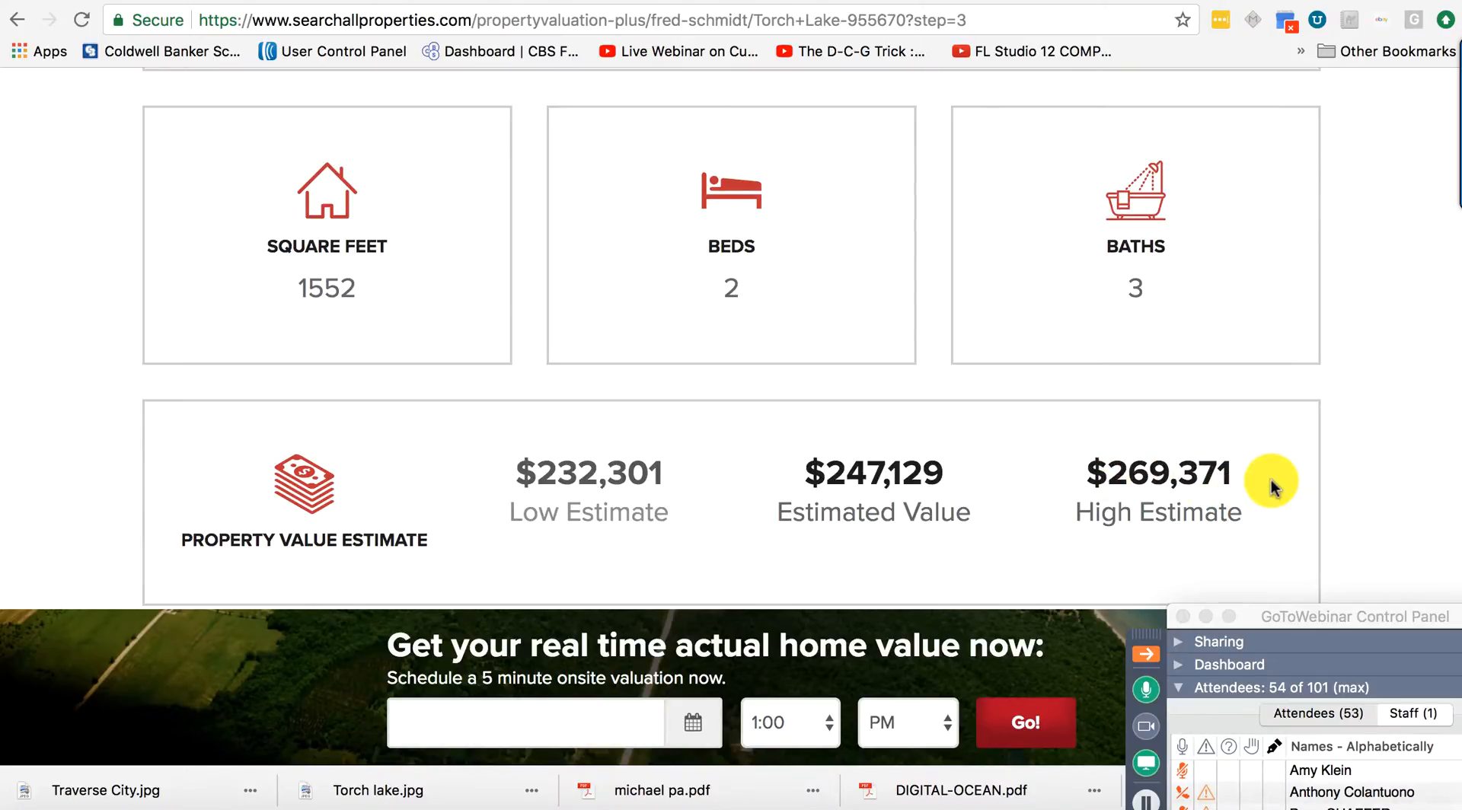
pyautogui.scroll(-2, 1272, 487)
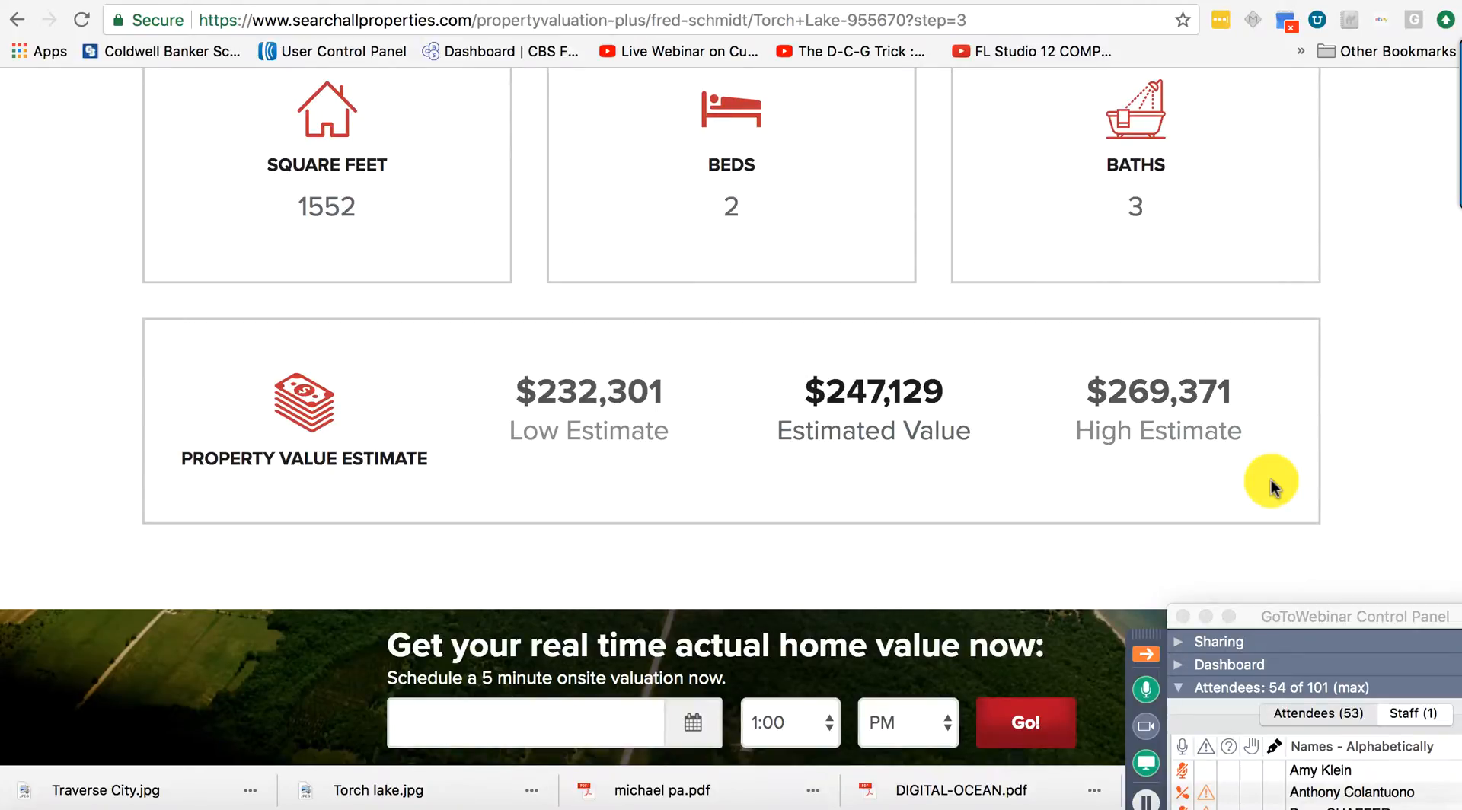
pyautogui.scroll(-15, 1272, 487)
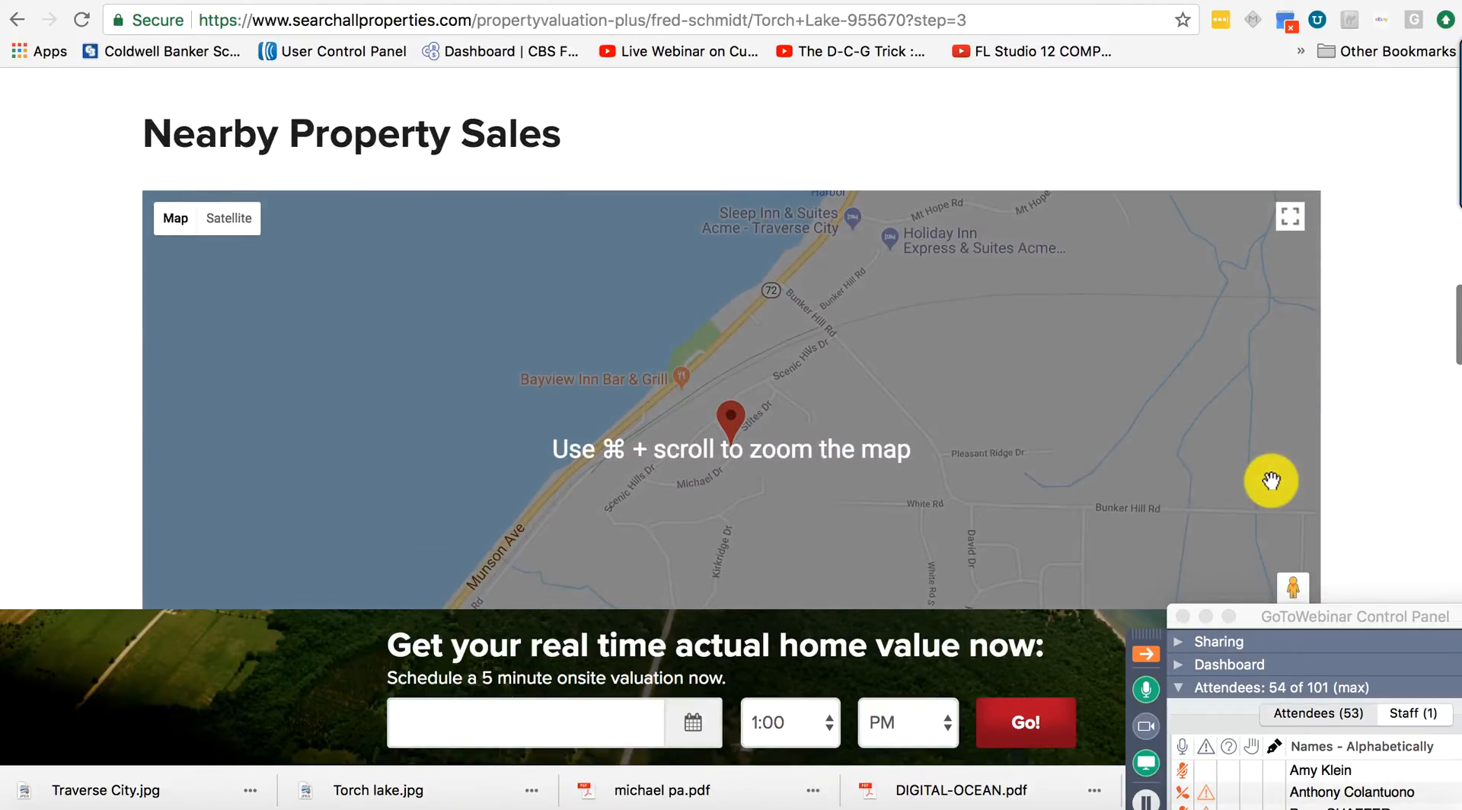
pyautogui.scroll(-8, 1364, 405)
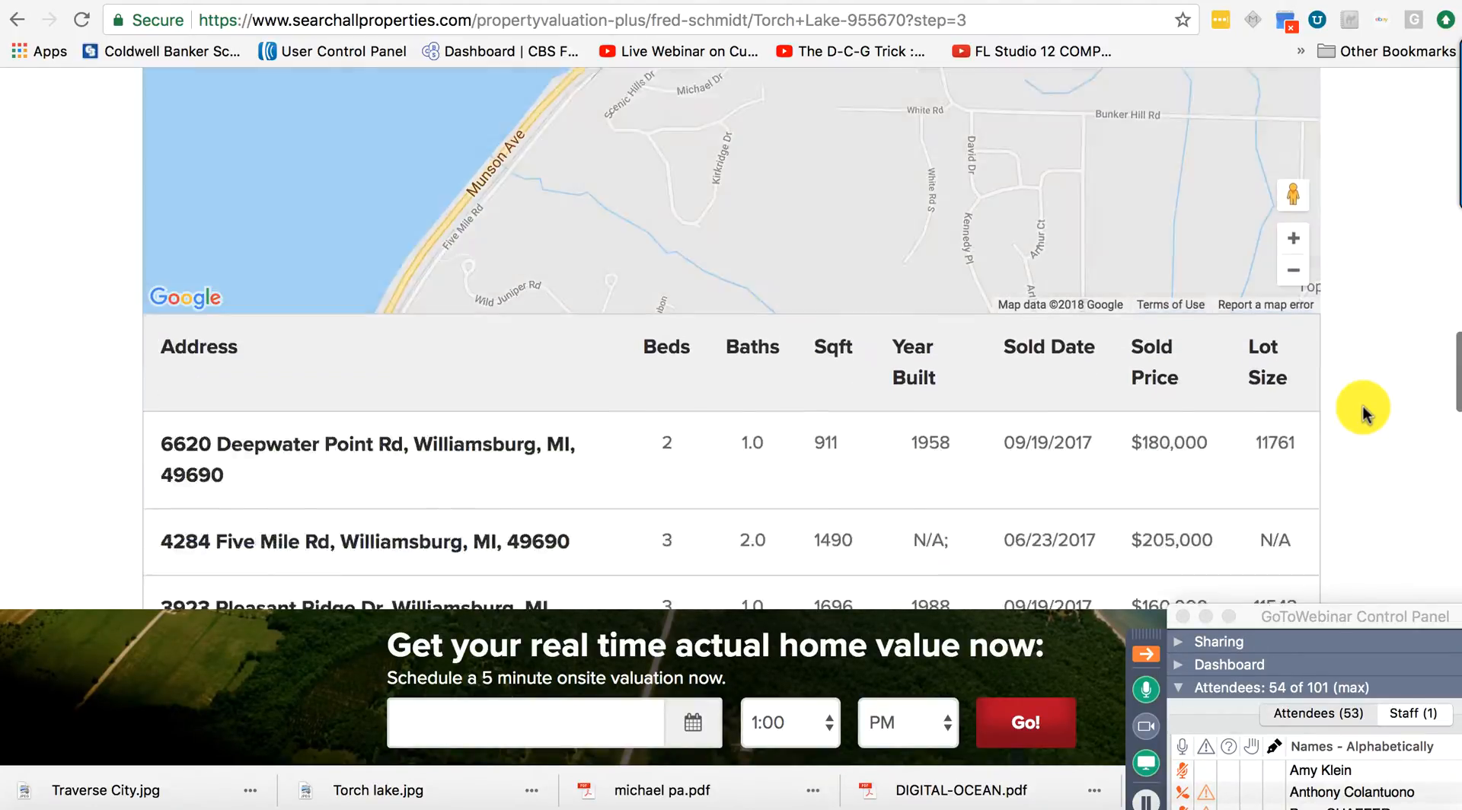
pyautogui.scroll(-8, 1364, 406)
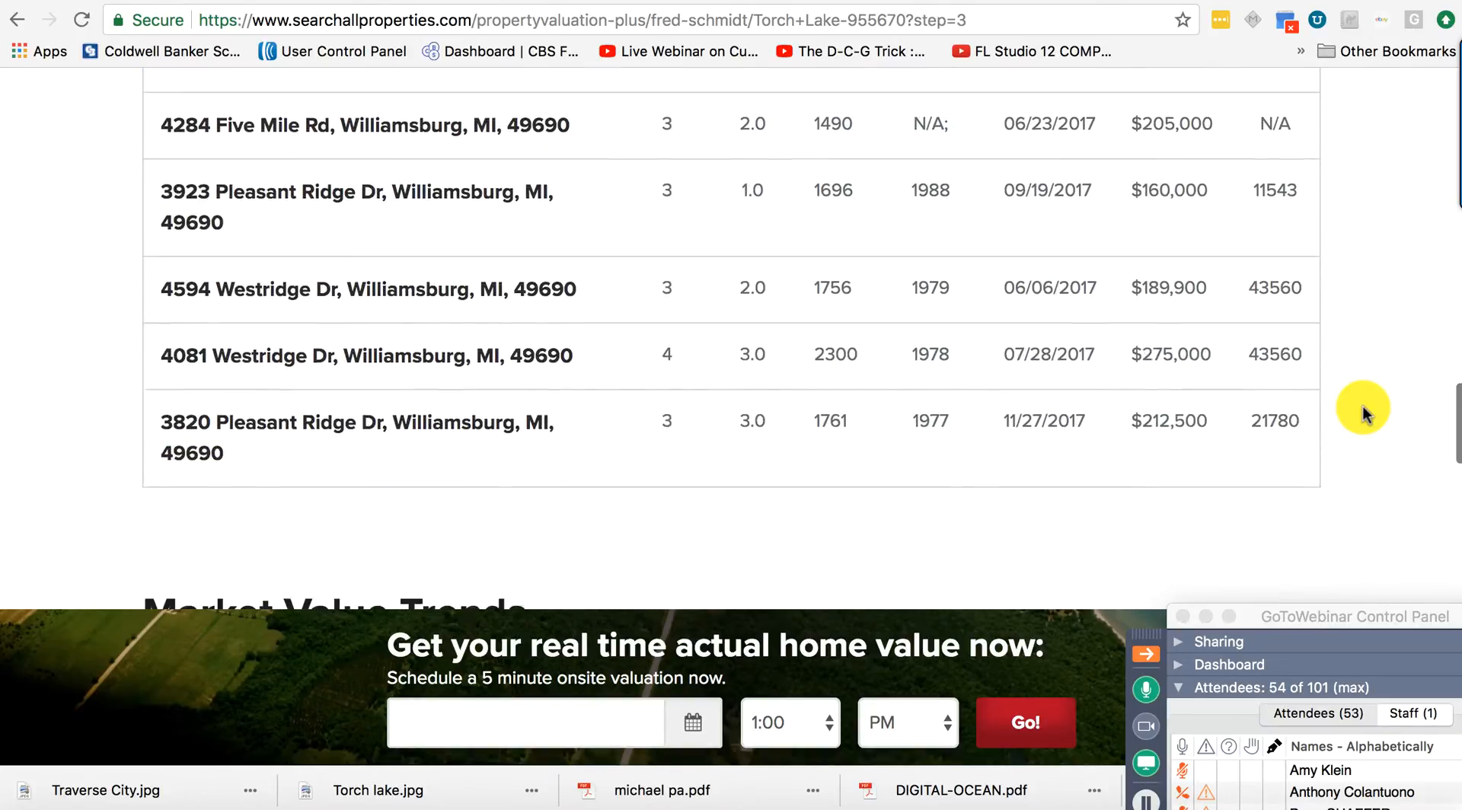
pyautogui.scroll(3, 1363, 405)
pyautogui.scroll(-3, 1363, 405)
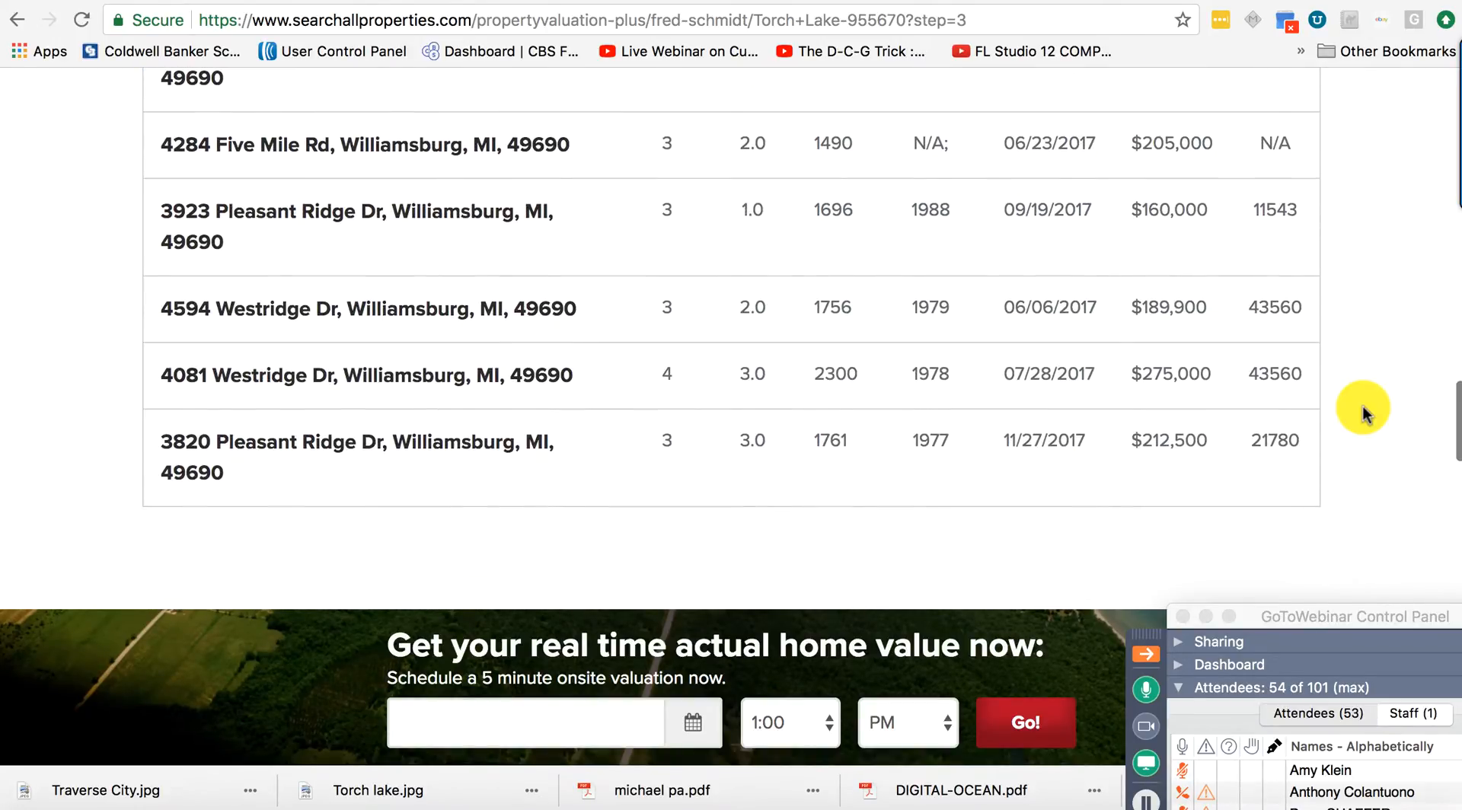
pyautogui.scroll(-9, 1363, 405)
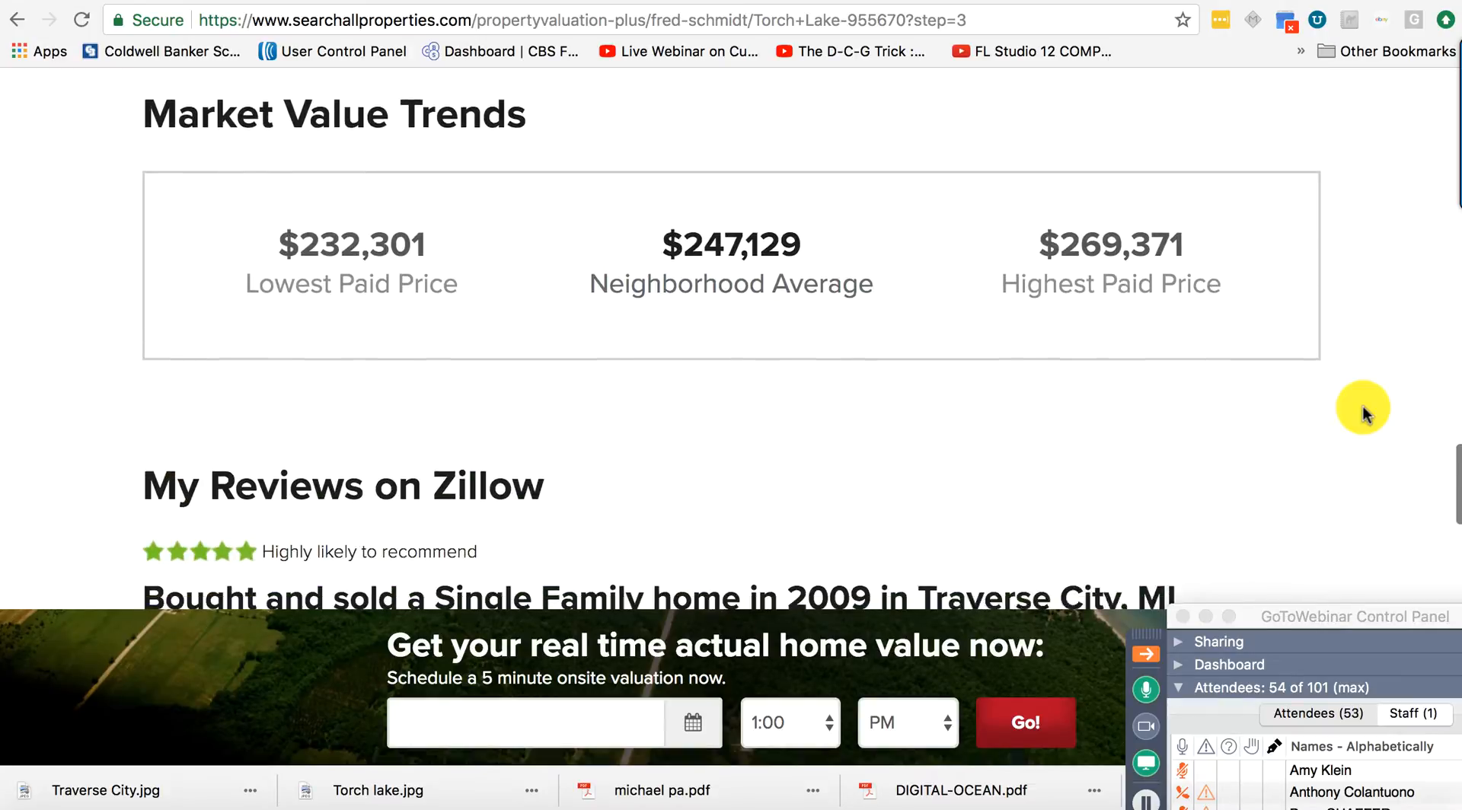
pyautogui.scroll(-2, 1363, 405)
pyautogui.scroll(-7, 1364, 405)
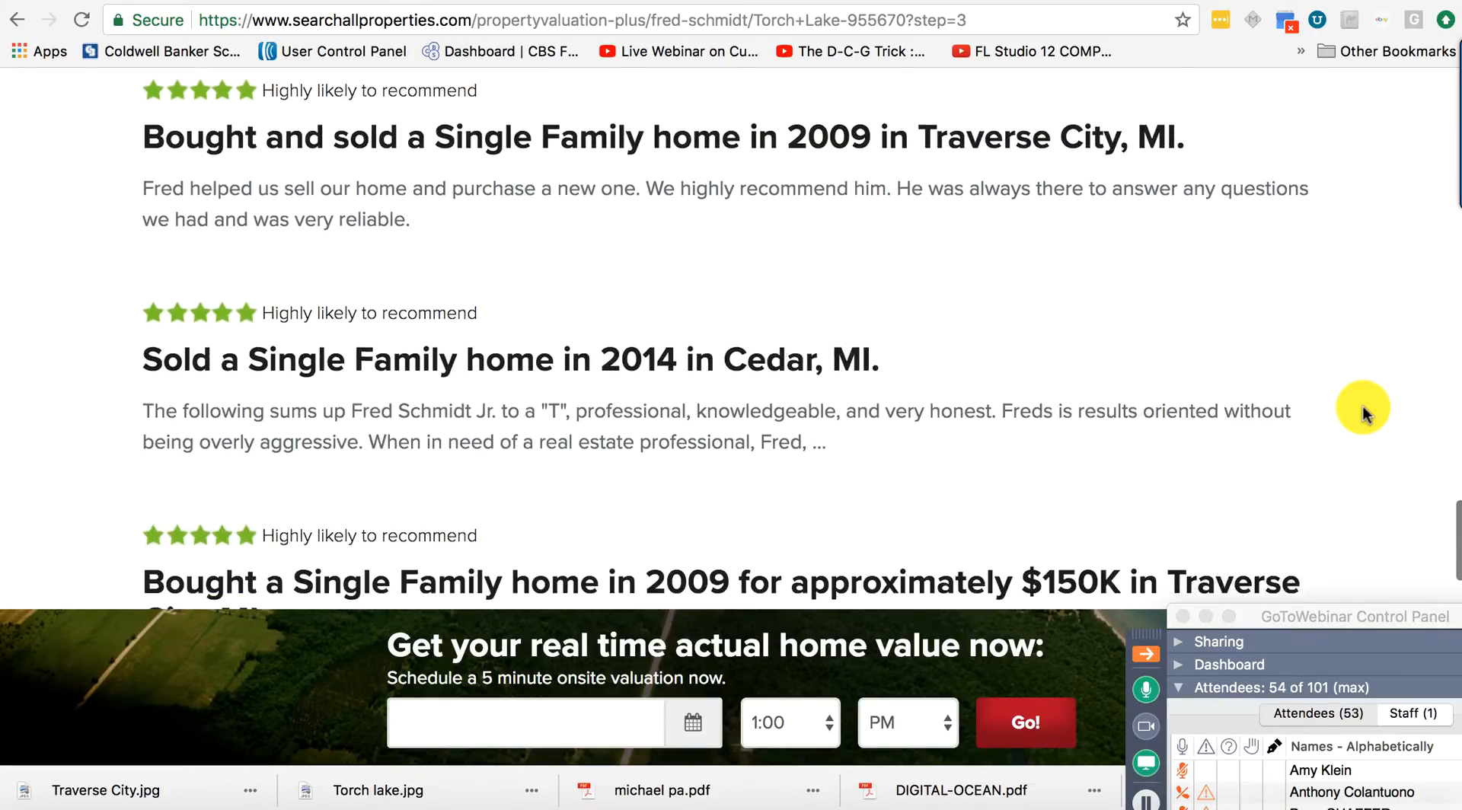
pyautogui.scroll(-10, 1364, 405)
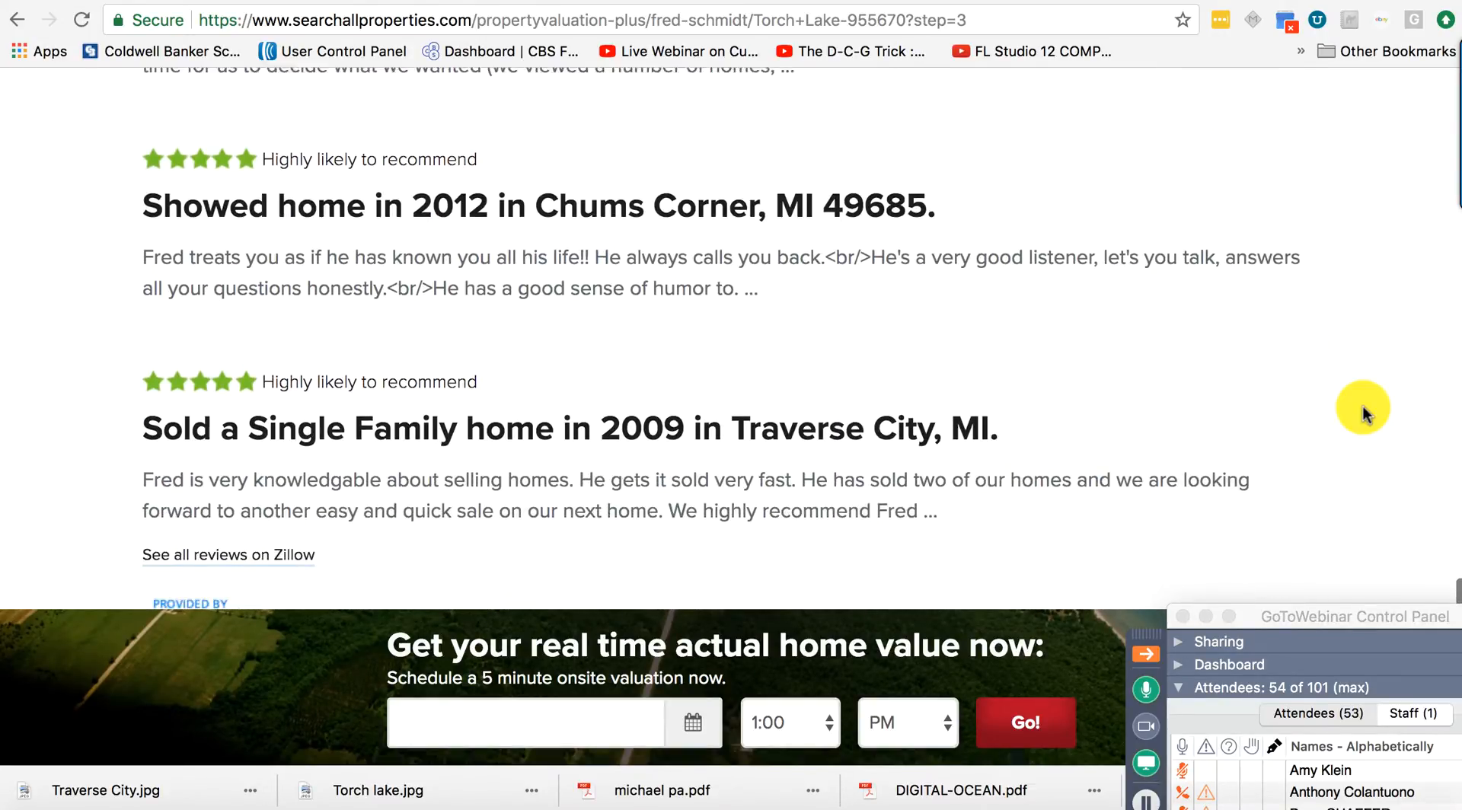
pyautogui.scroll(-3, 1363, 405)
pyautogui.scroll(15, 1363, 405)
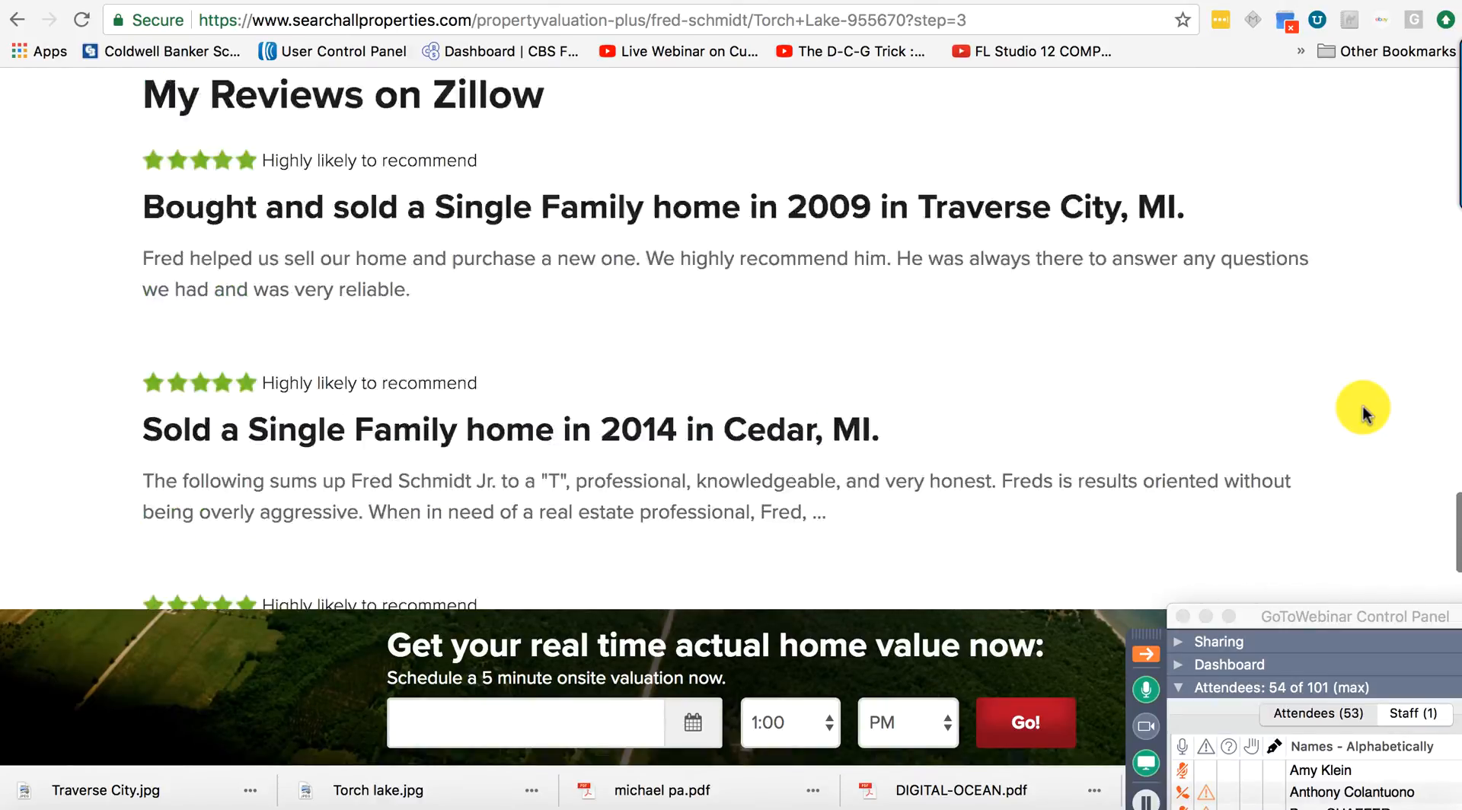
pyautogui.scroll(20, 1363, 405)
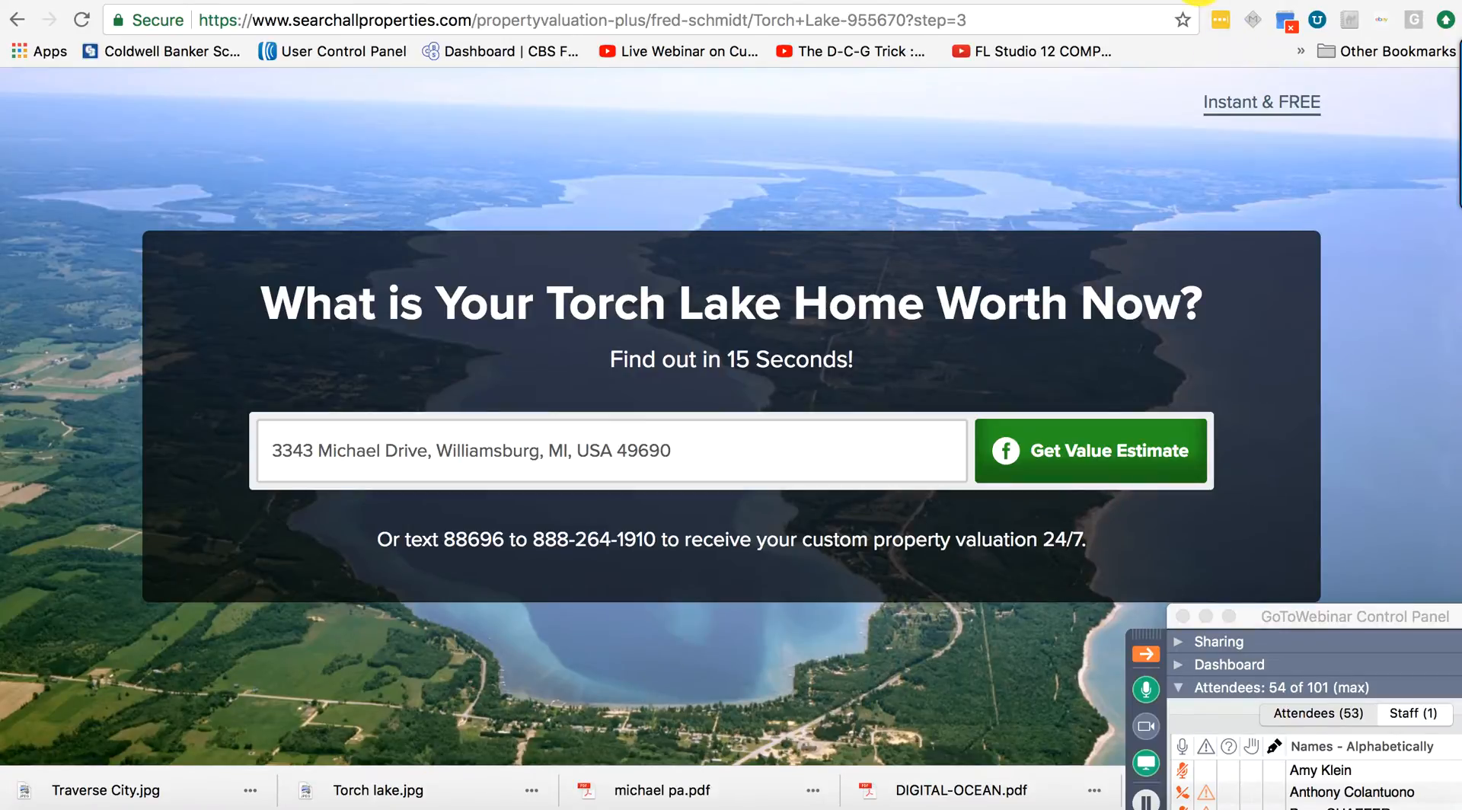
# On the real estate Facebook business page, choose Create Ads from the account menu.
pyautogui.click(1199, 1)
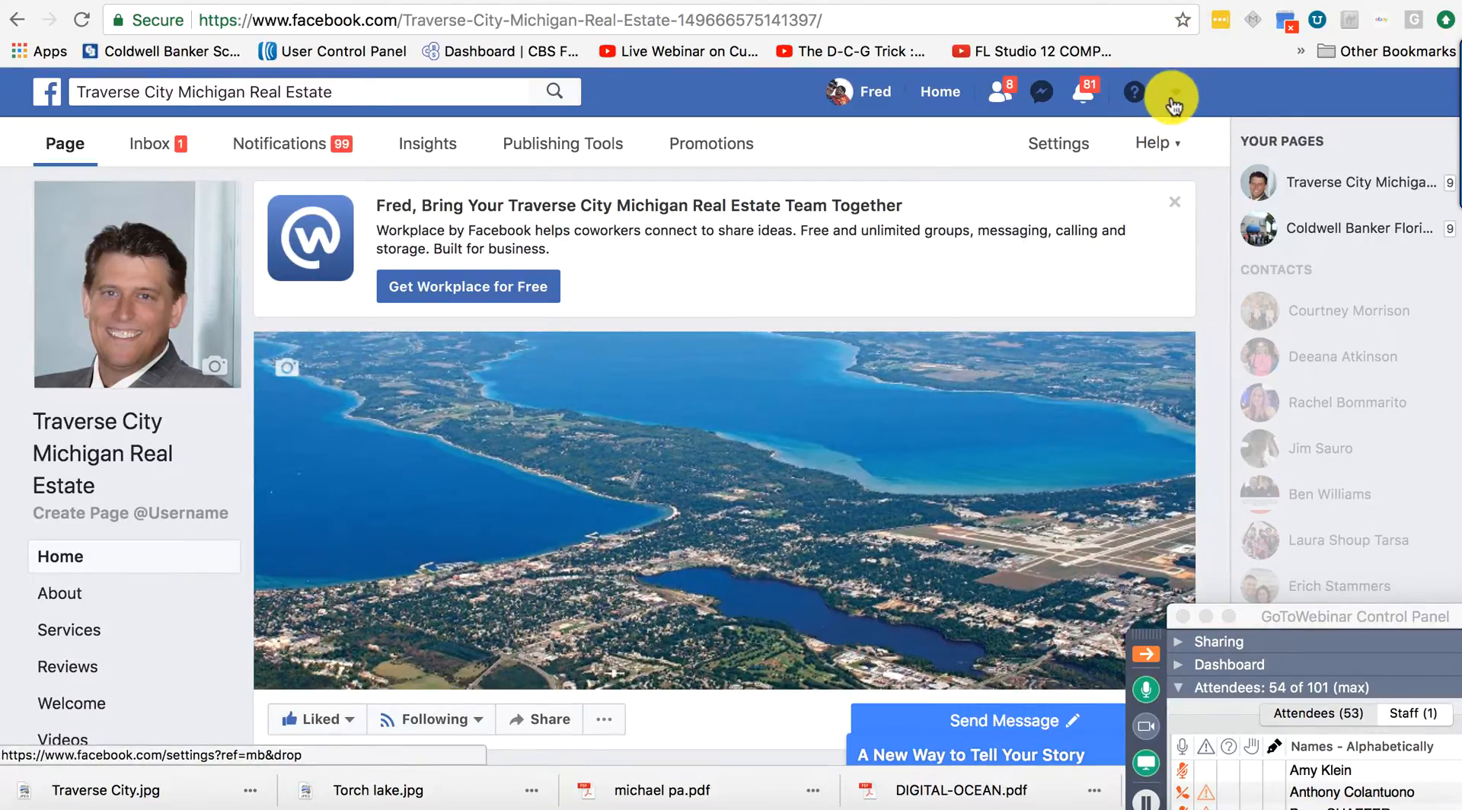
pyautogui.click(1174, 94)
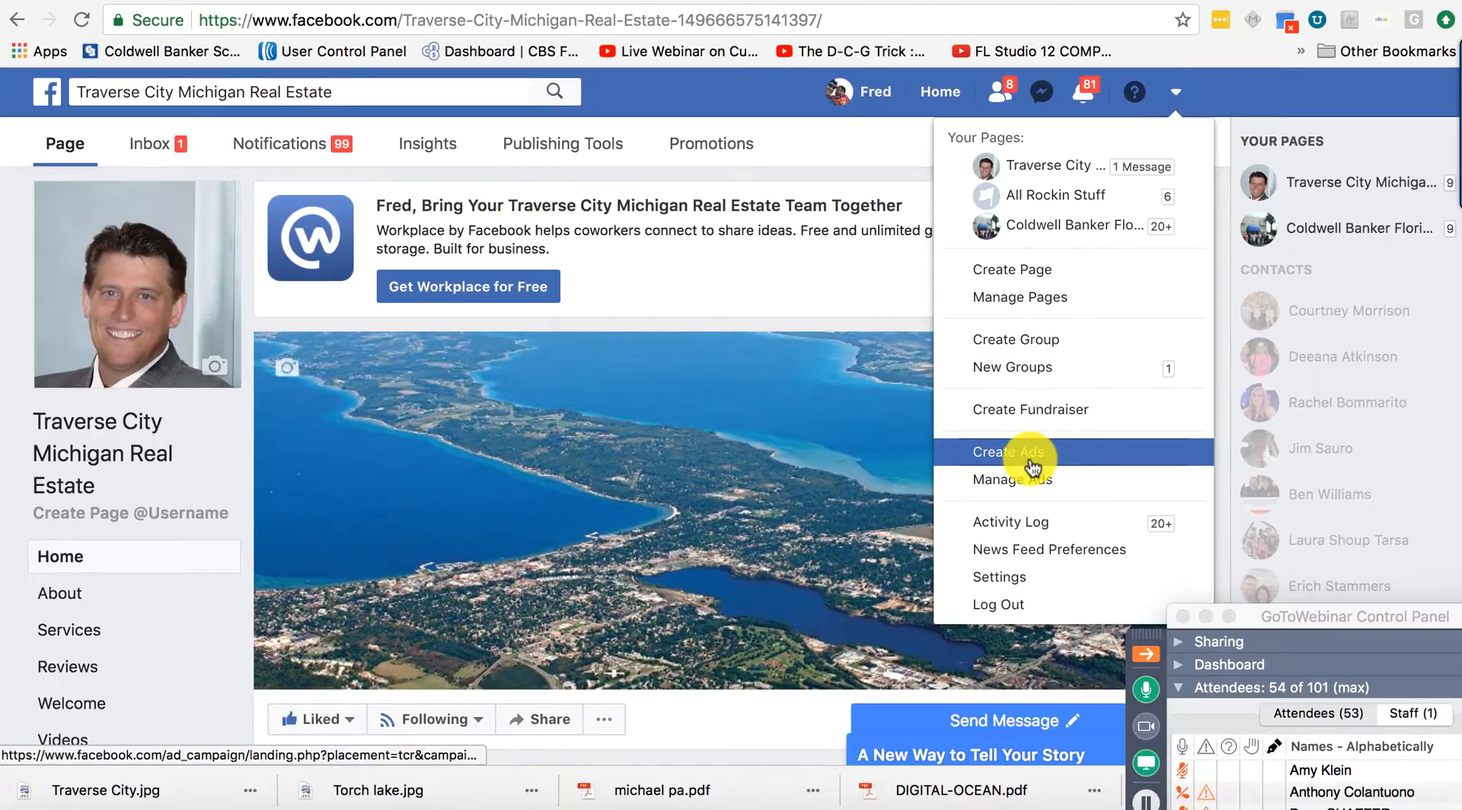
pyautogui.click(1033, 463)
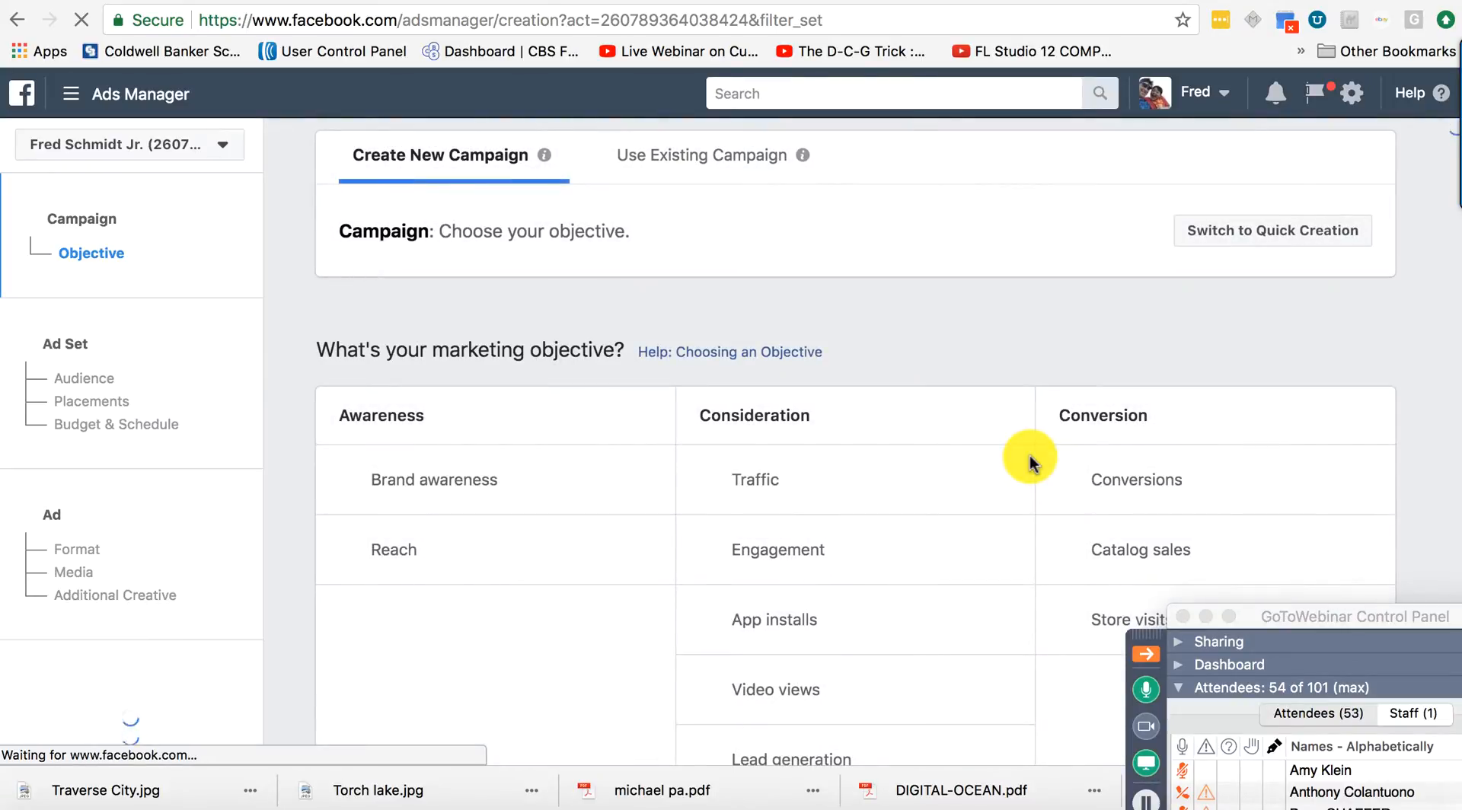
# Choose the Traffic objective, name the campaign Torch Lake Ad, and continue to the ad set.
pyautogui.click(774, 479)
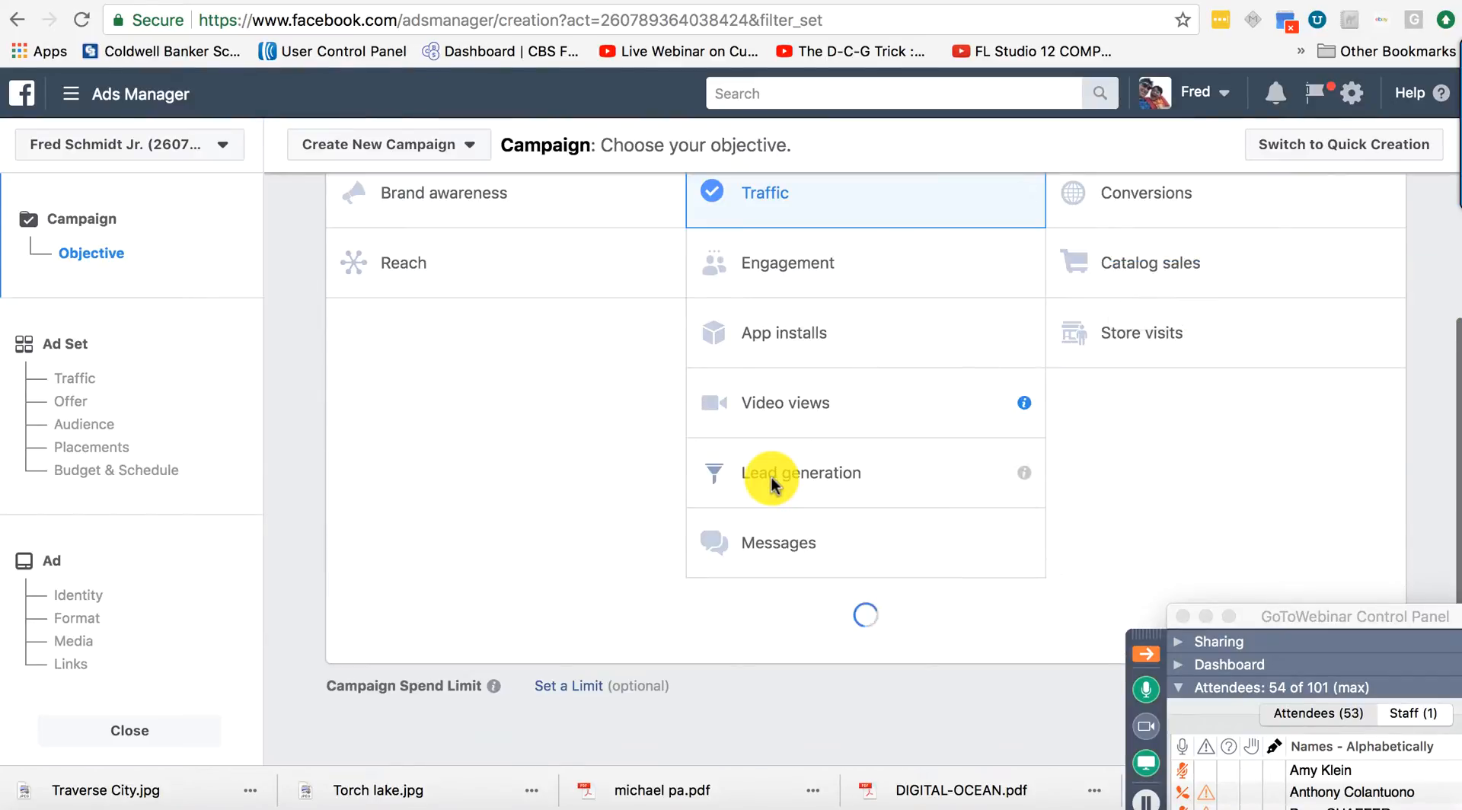
pyautogui.scroll(-3, 880, 602)
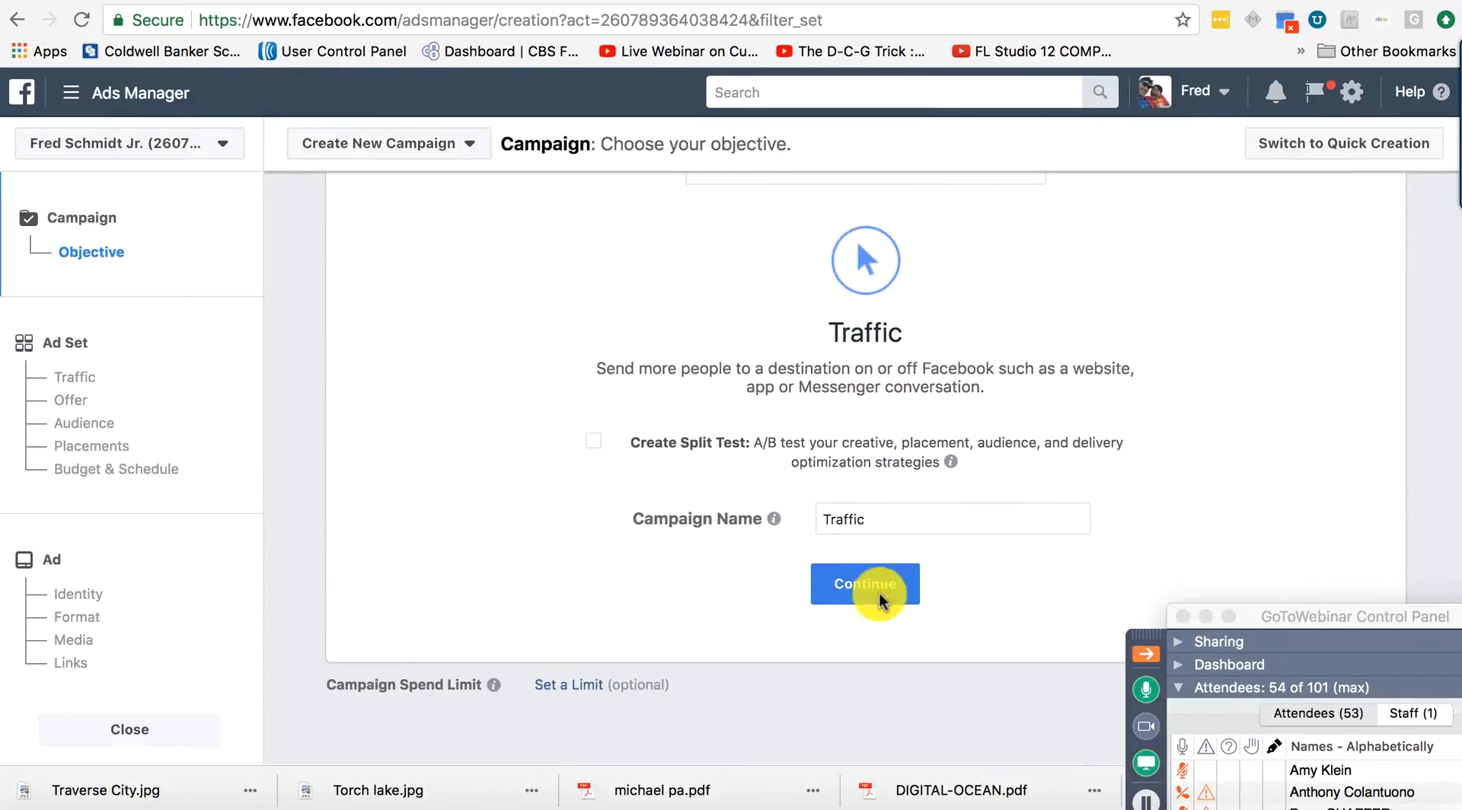
pyautogui.moveTo(870, 520); pyautogui.dragTo(812, 527)
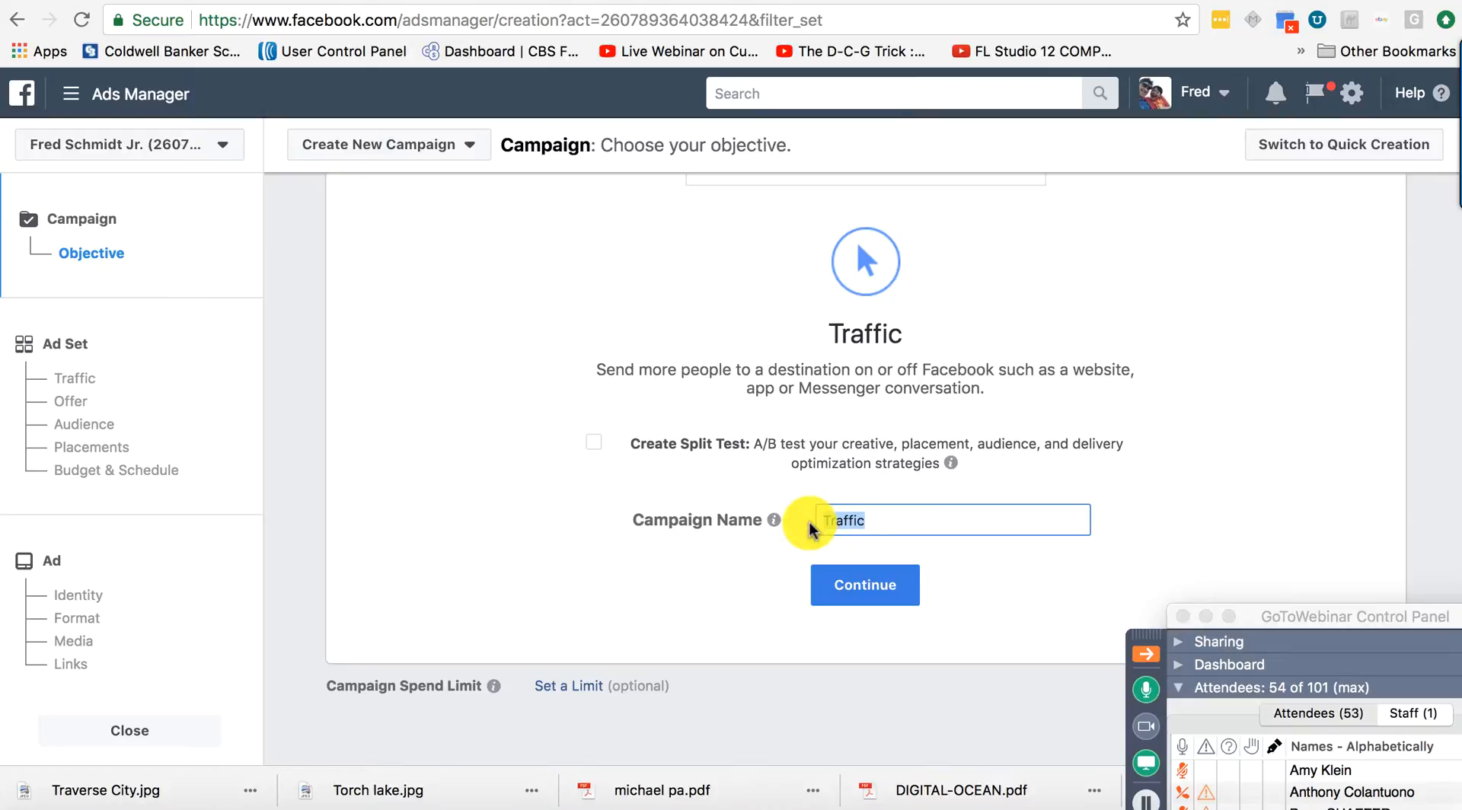
pyautogui.write('Torch Lake Ad')
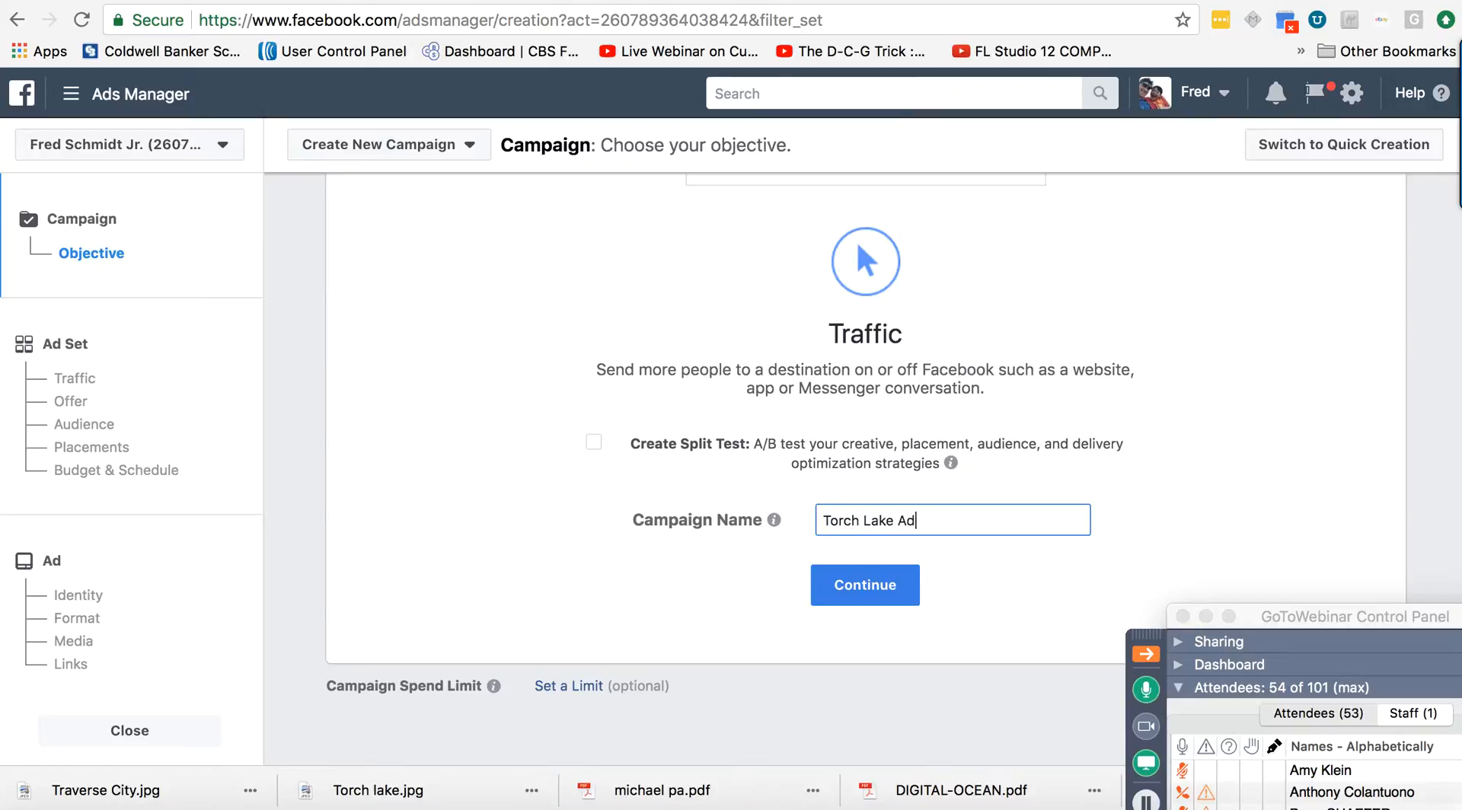
pyautogui.click(872, 588)
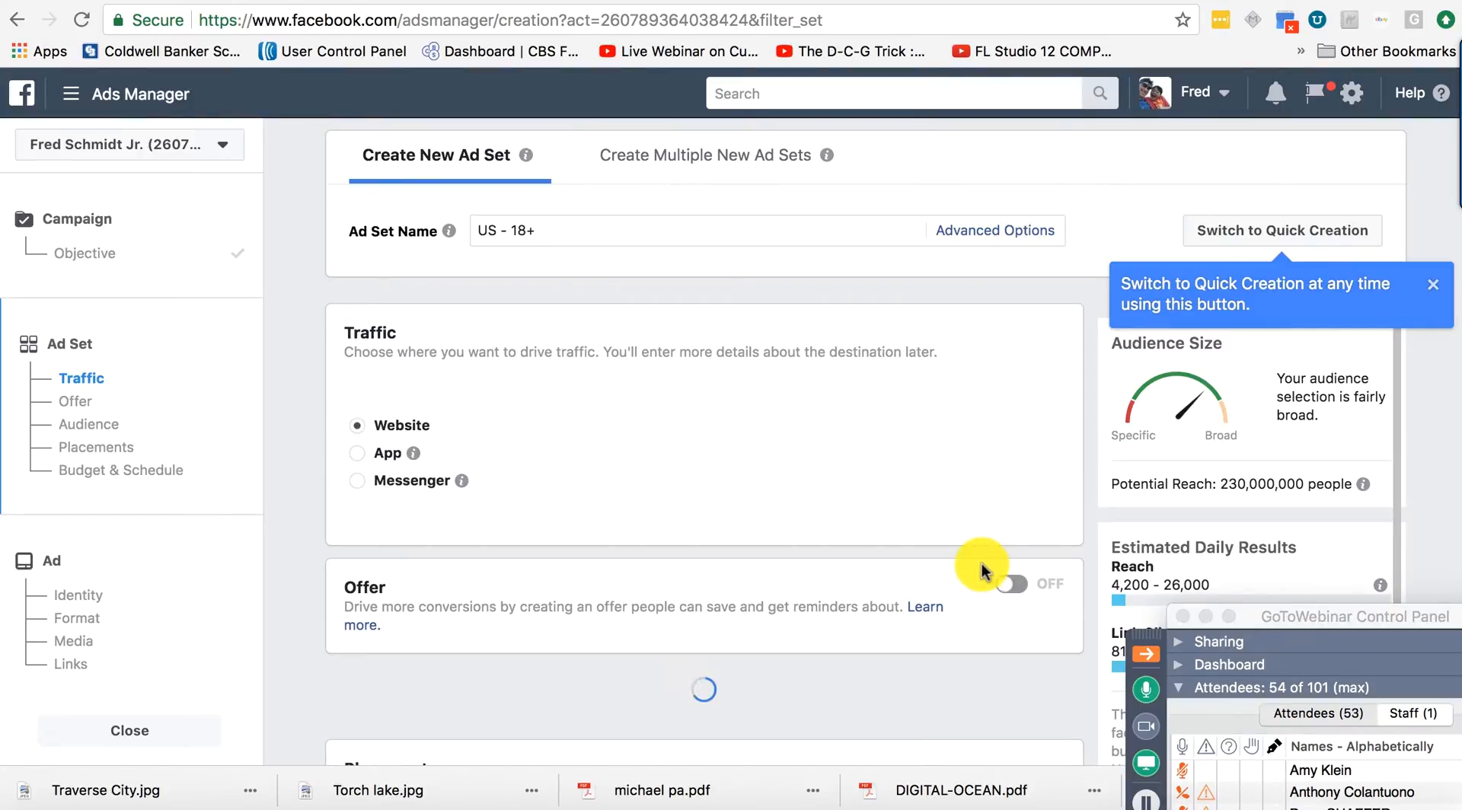
# Scroll to the Audience section and open the Custom Audiences dropdown, which lists no saved audiences.
pyautogui.scroll(-2, 954, 547)
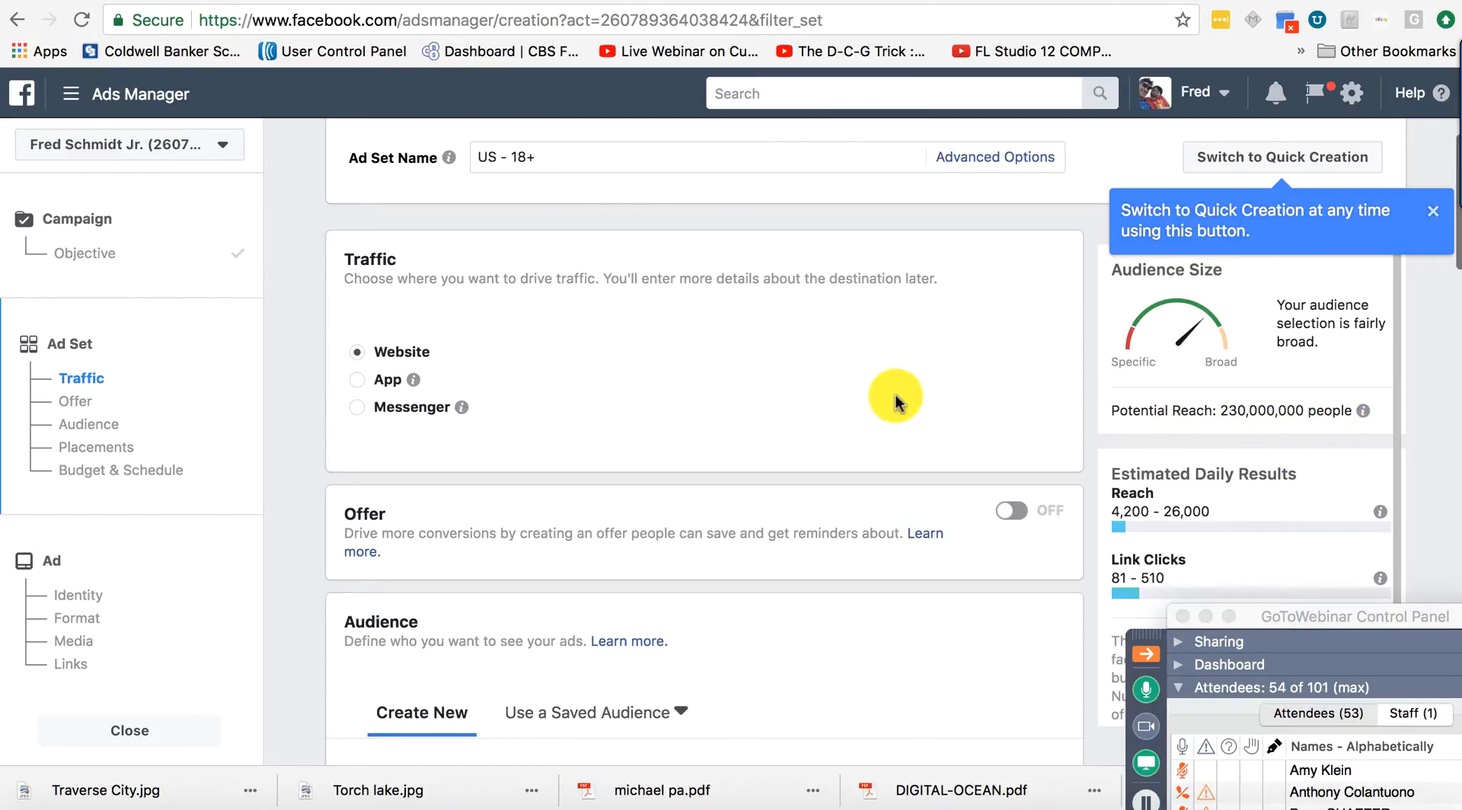
pyautogui.scroll(-6, 860, 408)
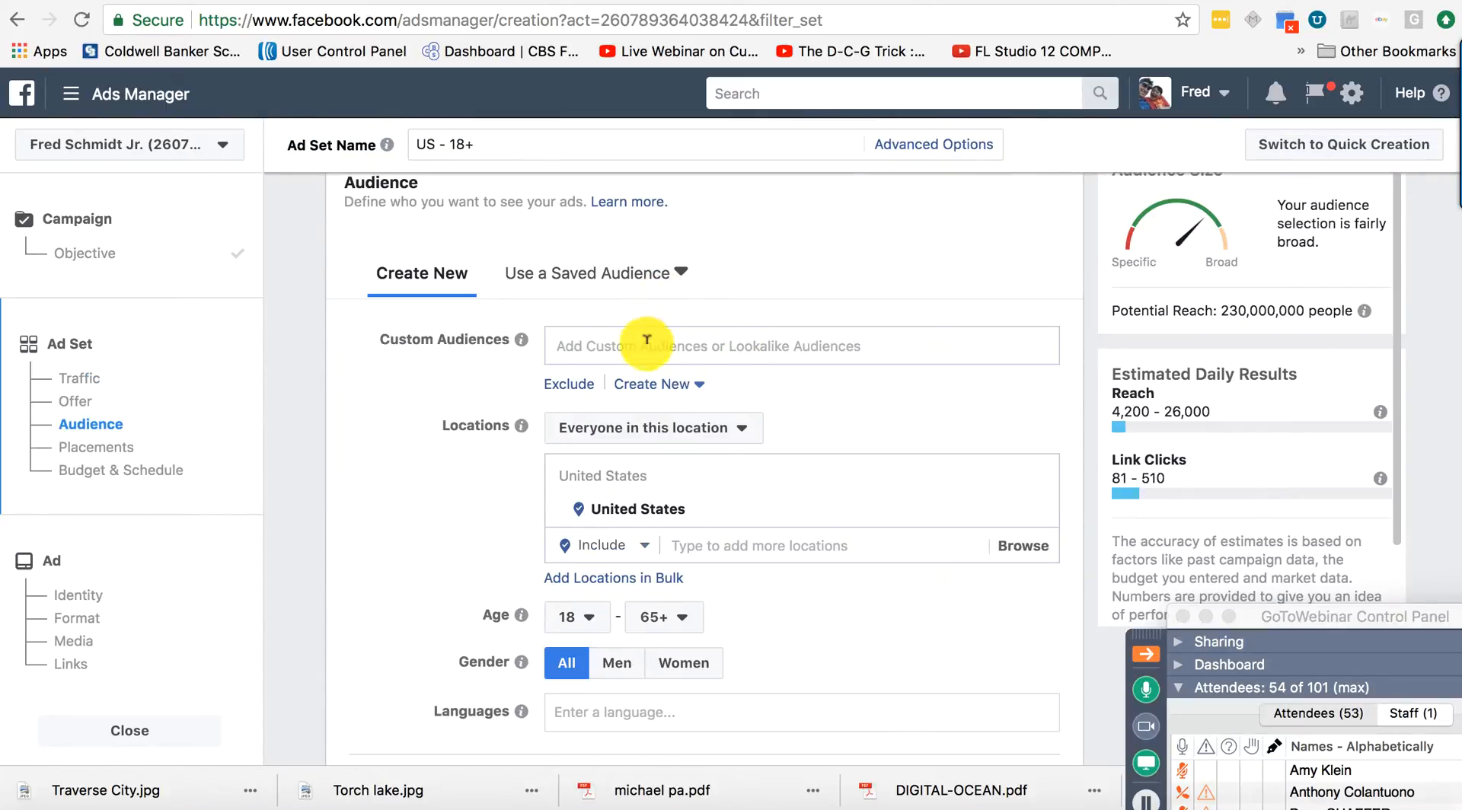
pyautogui.click(646, 340)
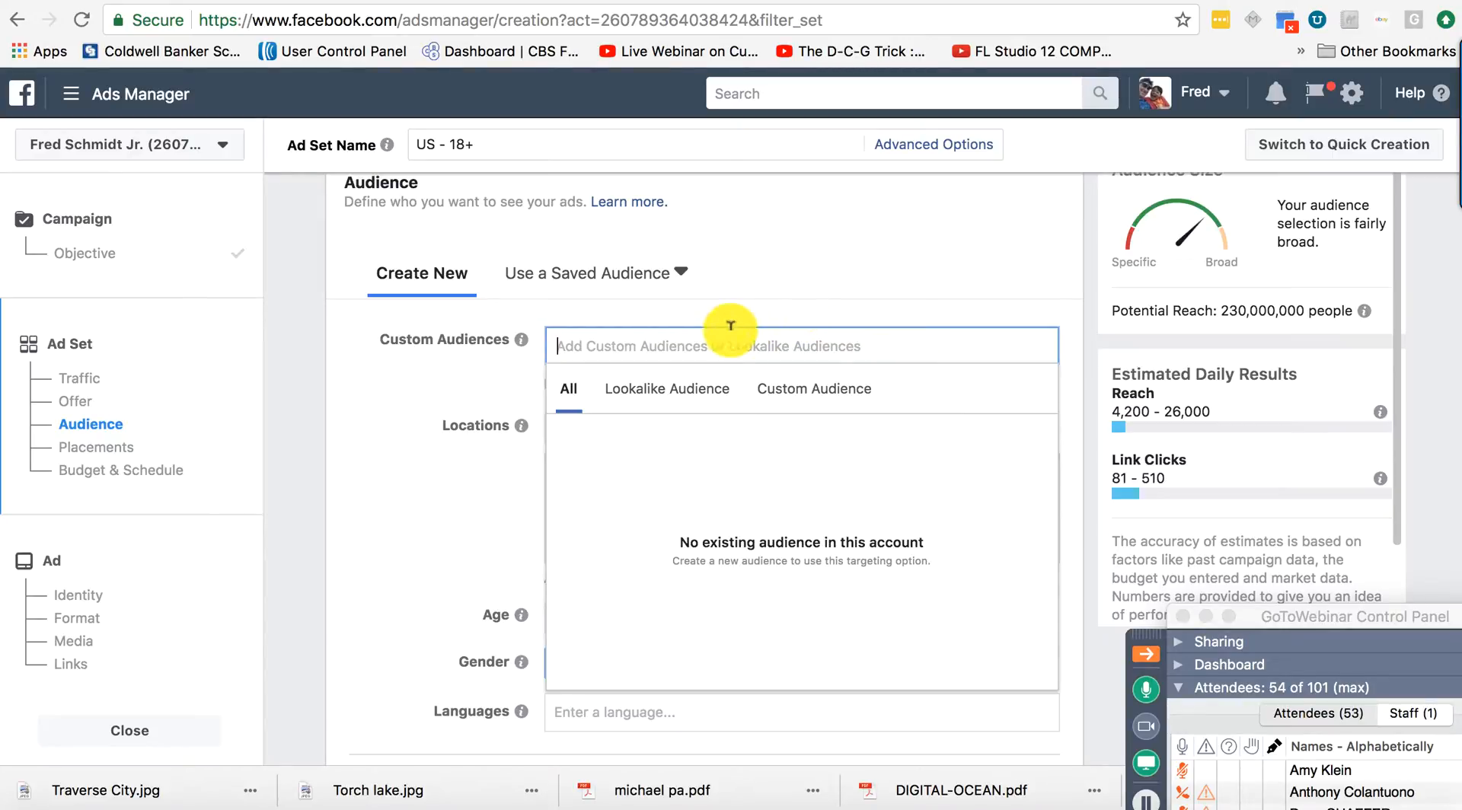
# Replace the United States location with Torch Lake, Michigan, United States at the default 25 mi radius.
pyautogui.write('torch')
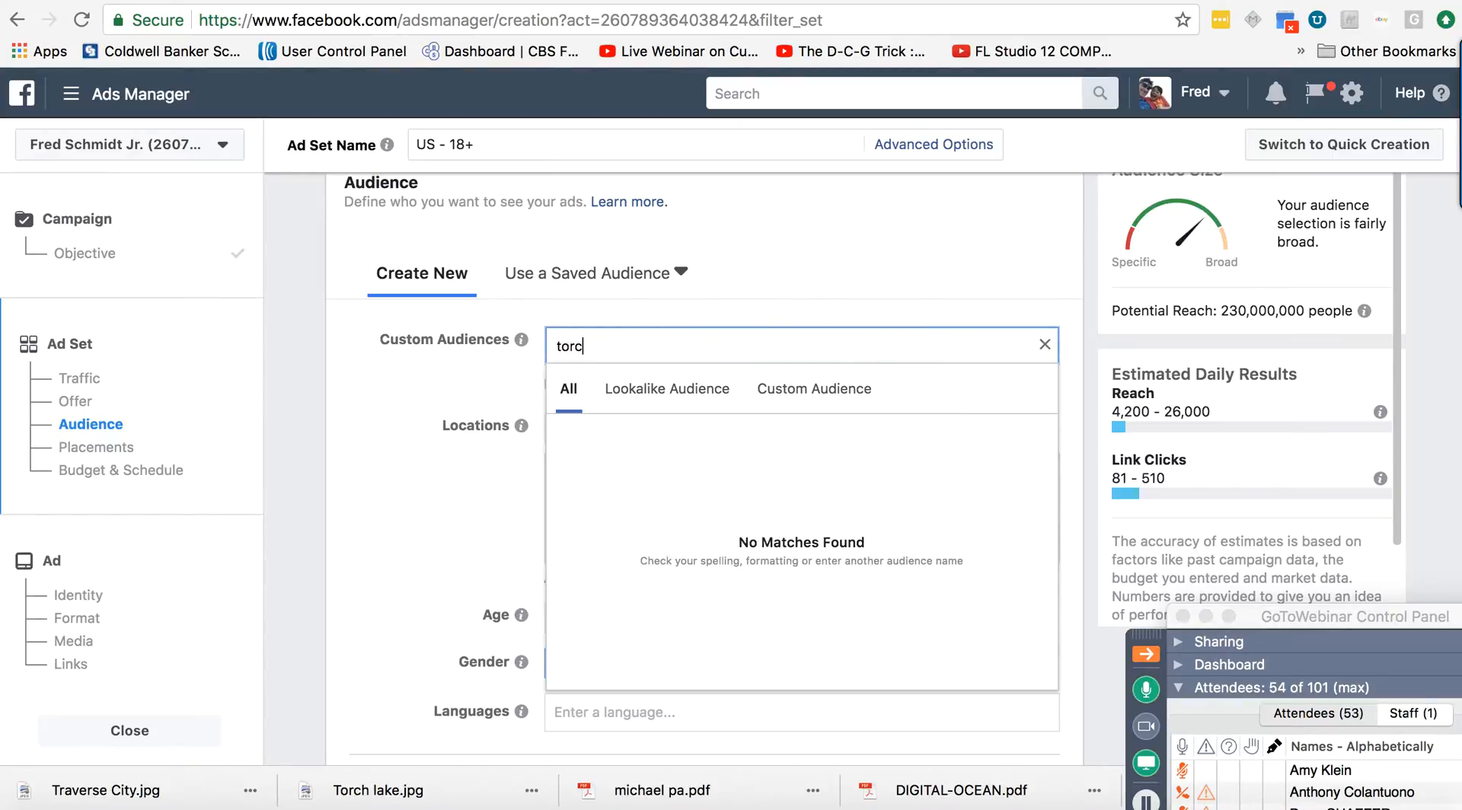
pyautogui.click(773, 294)
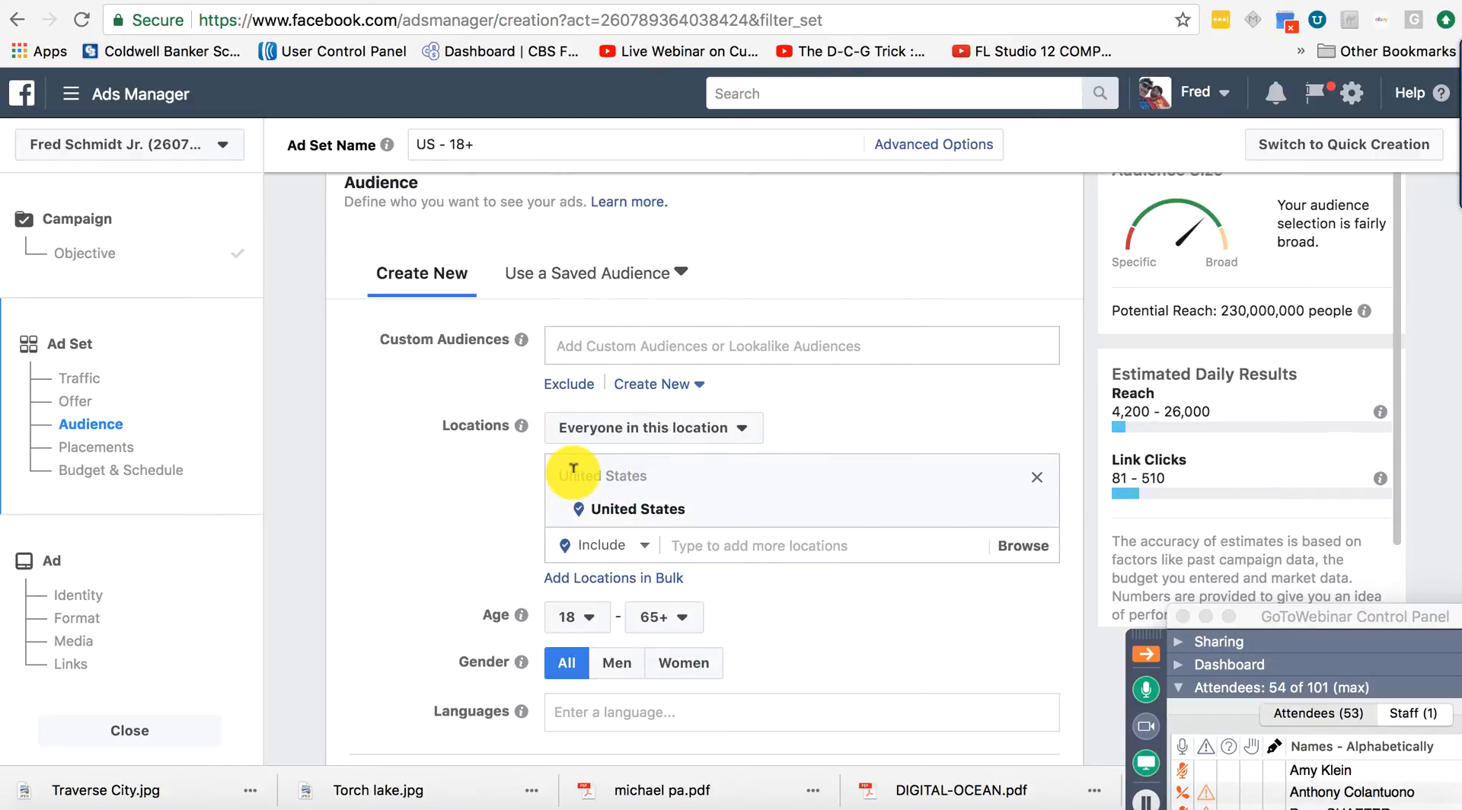
pyautogui.click(723, 543)
pyautogui.write('torc')
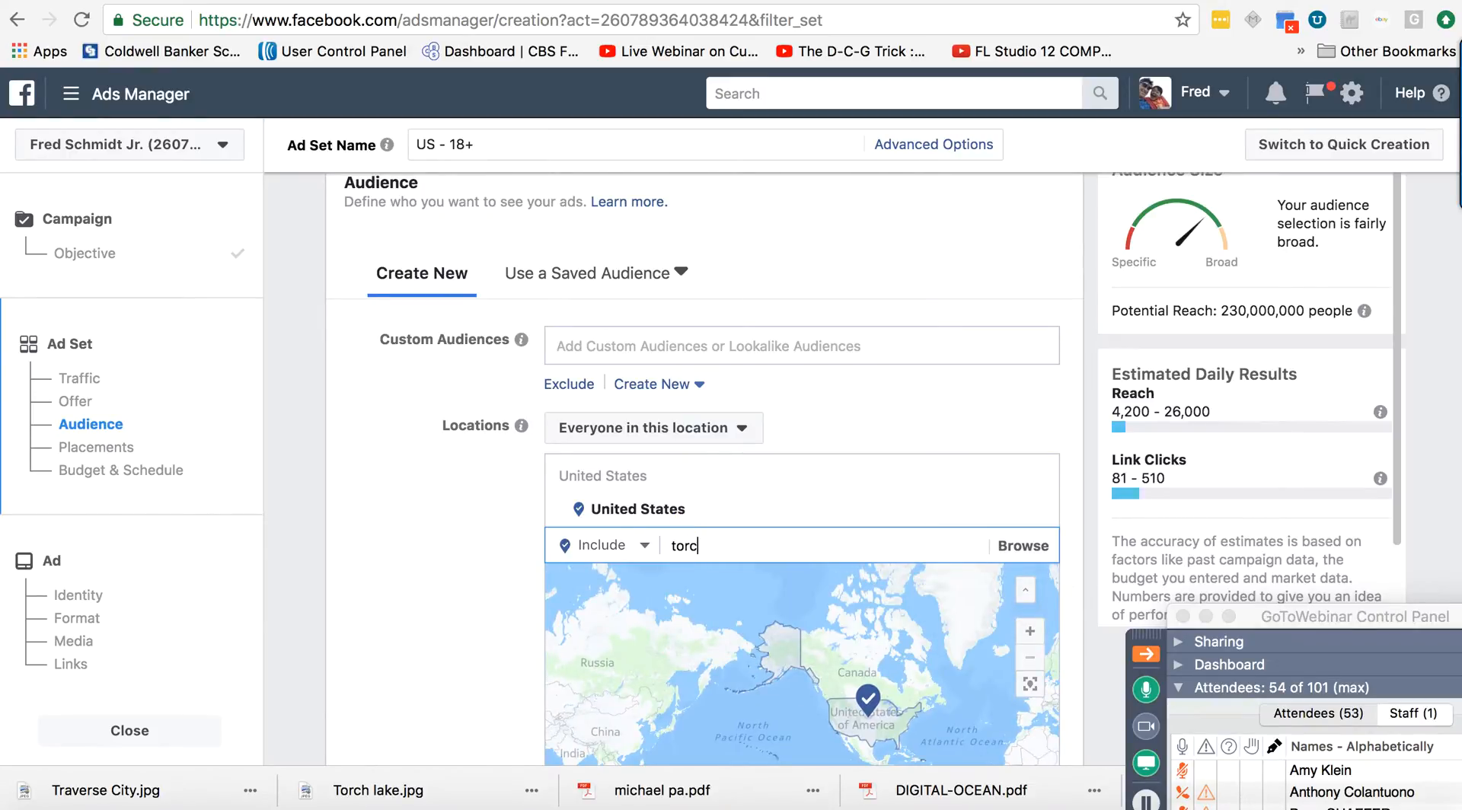
pyautogui.write('h')
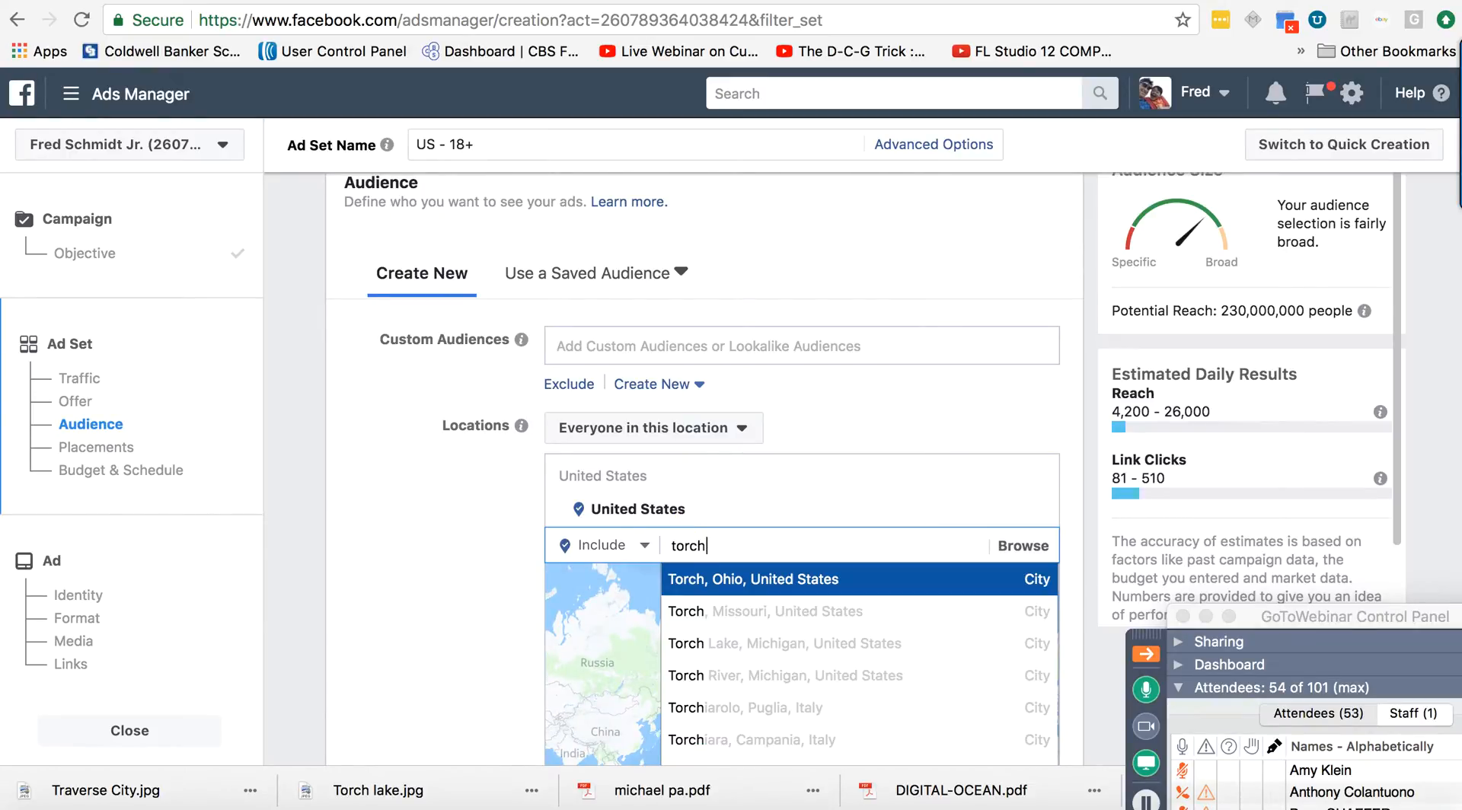
pyautogui.write(' lake')
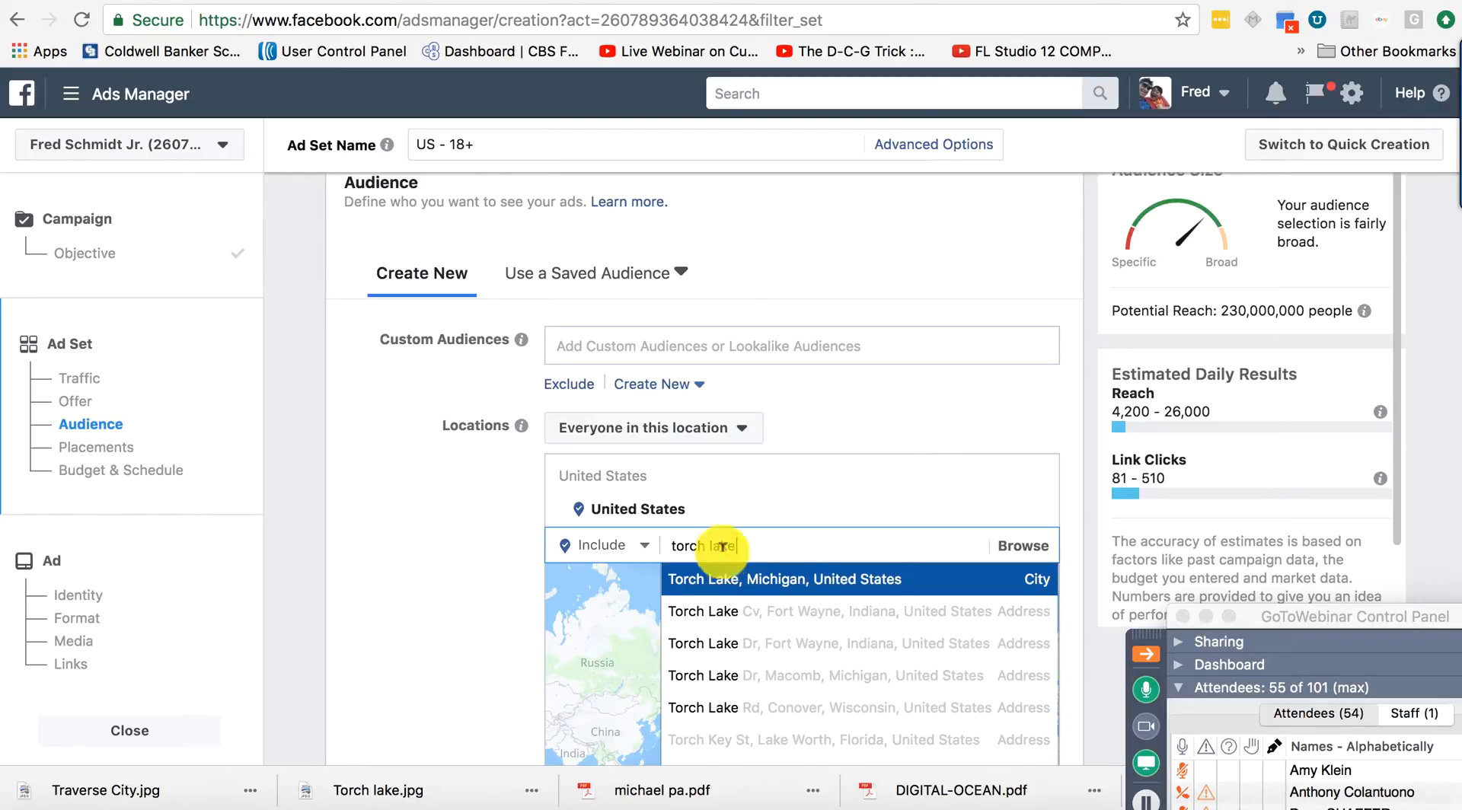
pyautogui.click(725, 578)
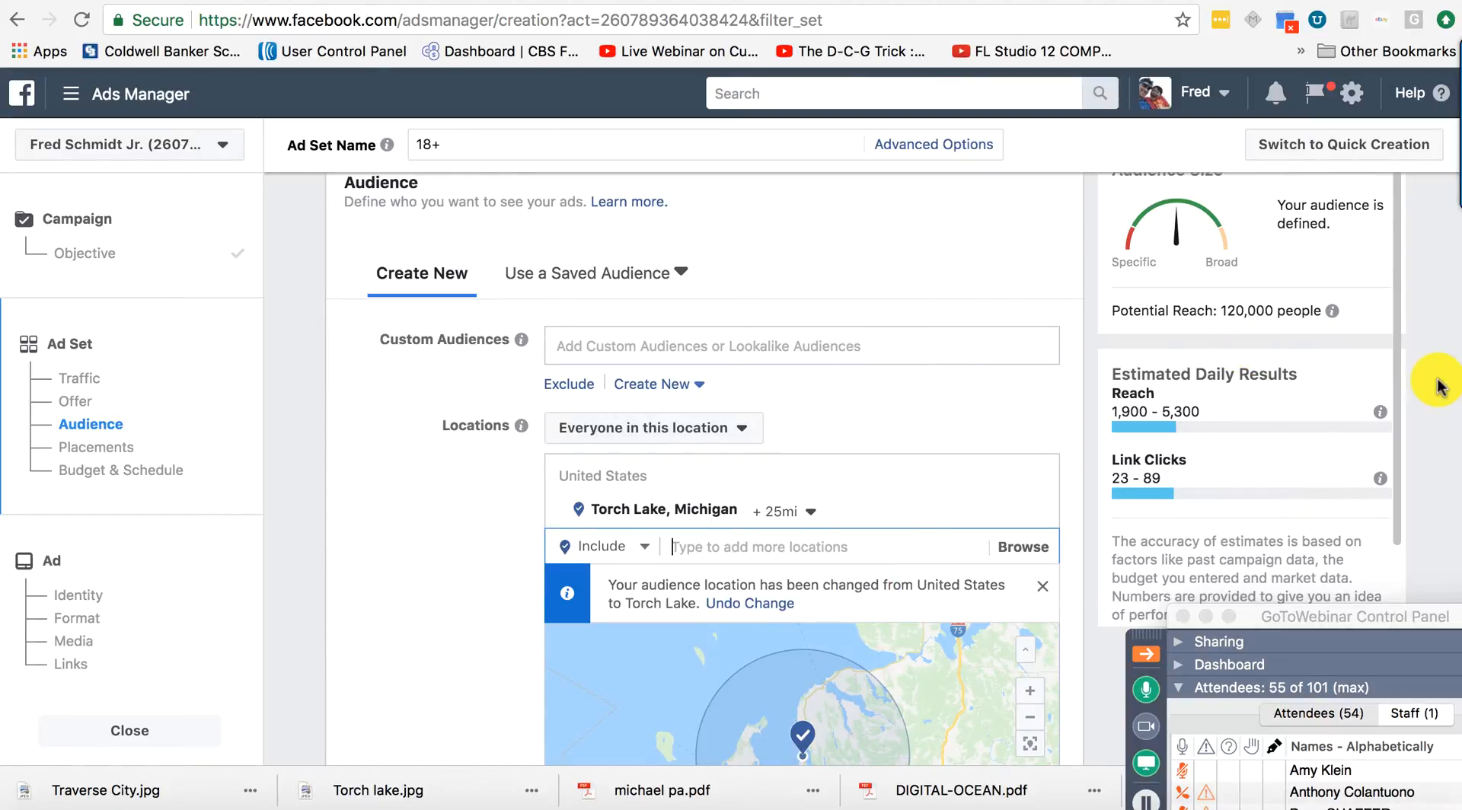
pyautogui.scroll(-2, 1438, 385)
pyautogui.scroll(-4, 1438, 384)
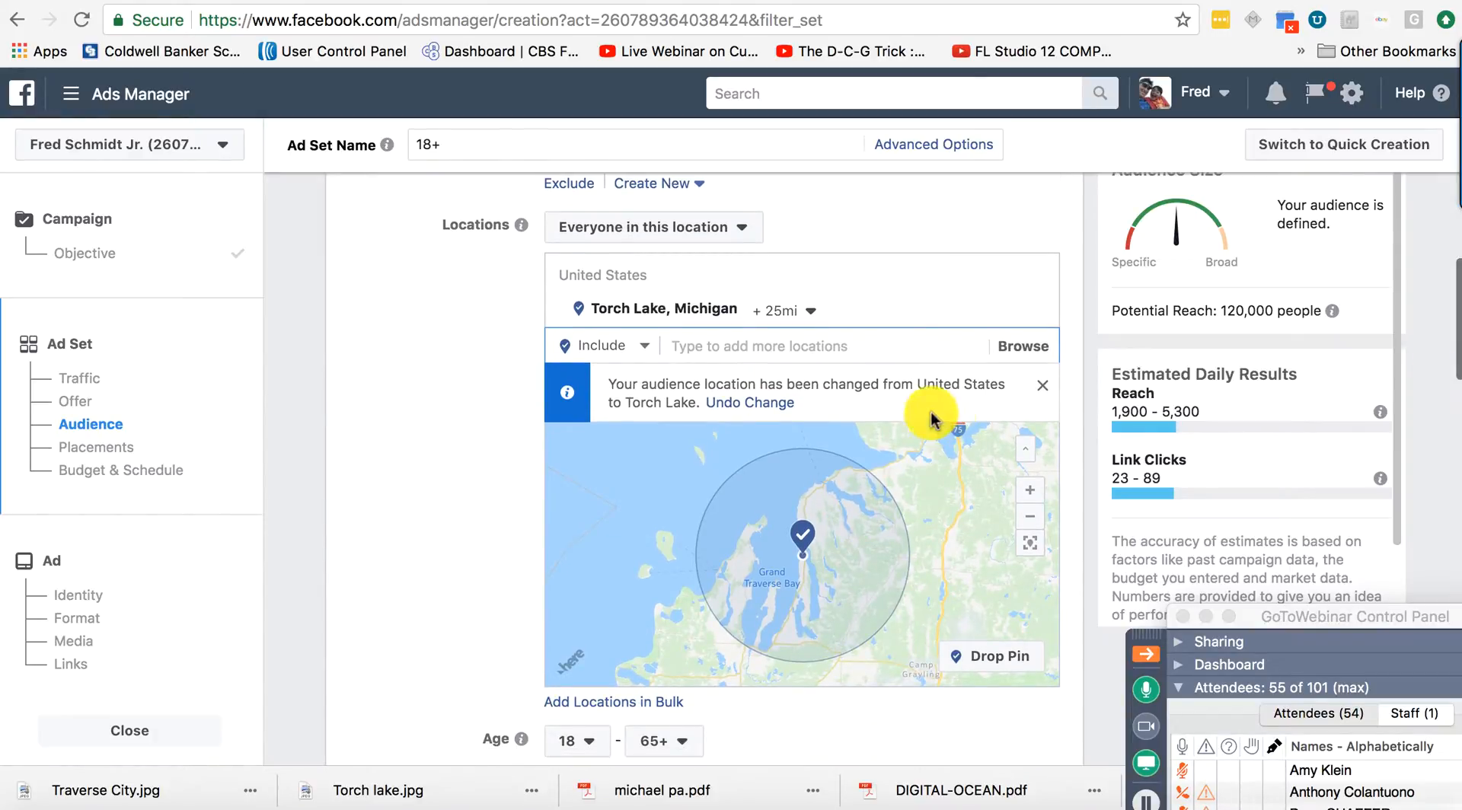
# Shrink the Torch Lake radius to 19 mi, then try an 'elk lake, mi' location search and clear it.
pyautogui.click(811, 314)
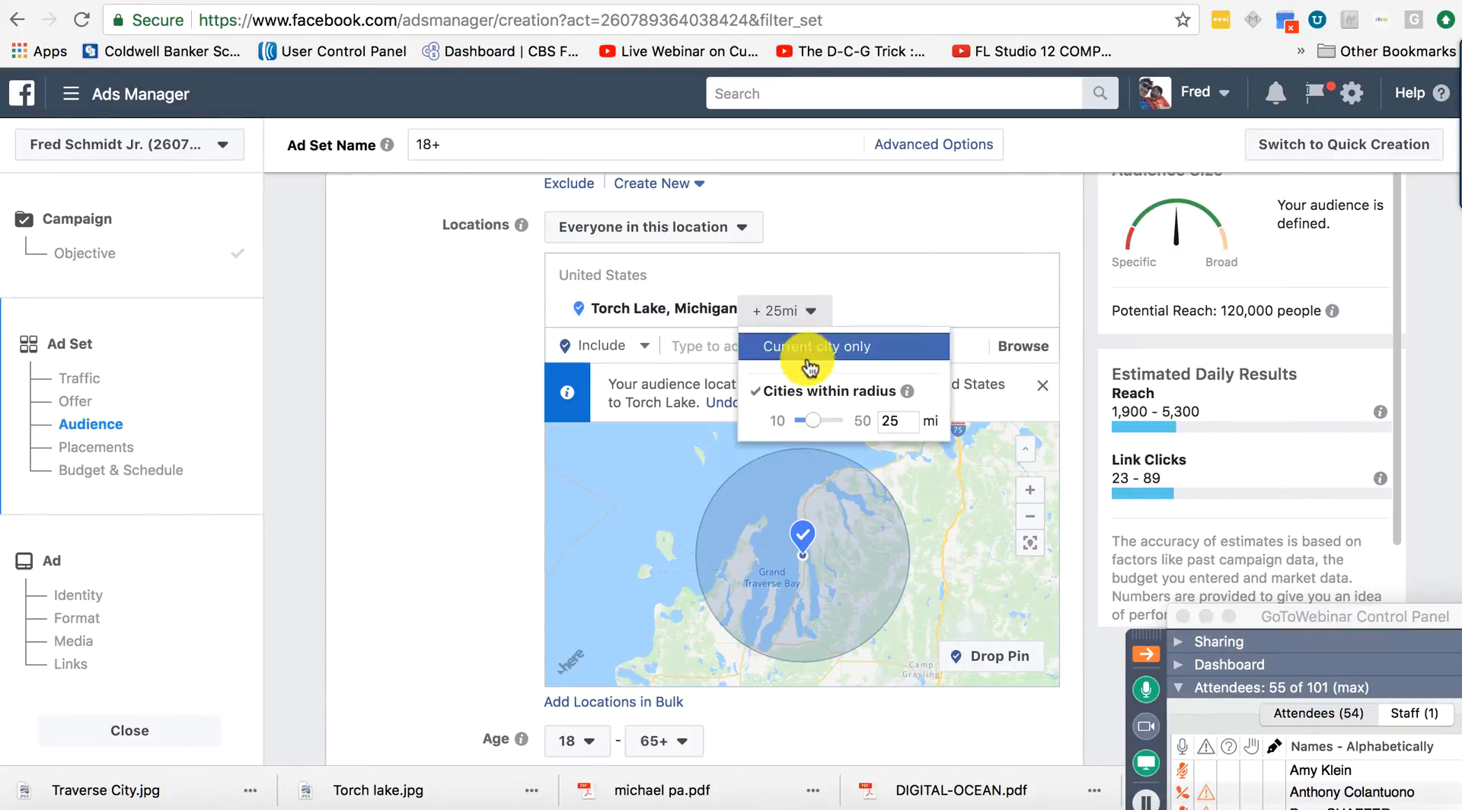
pyautogui.click(811, 421)
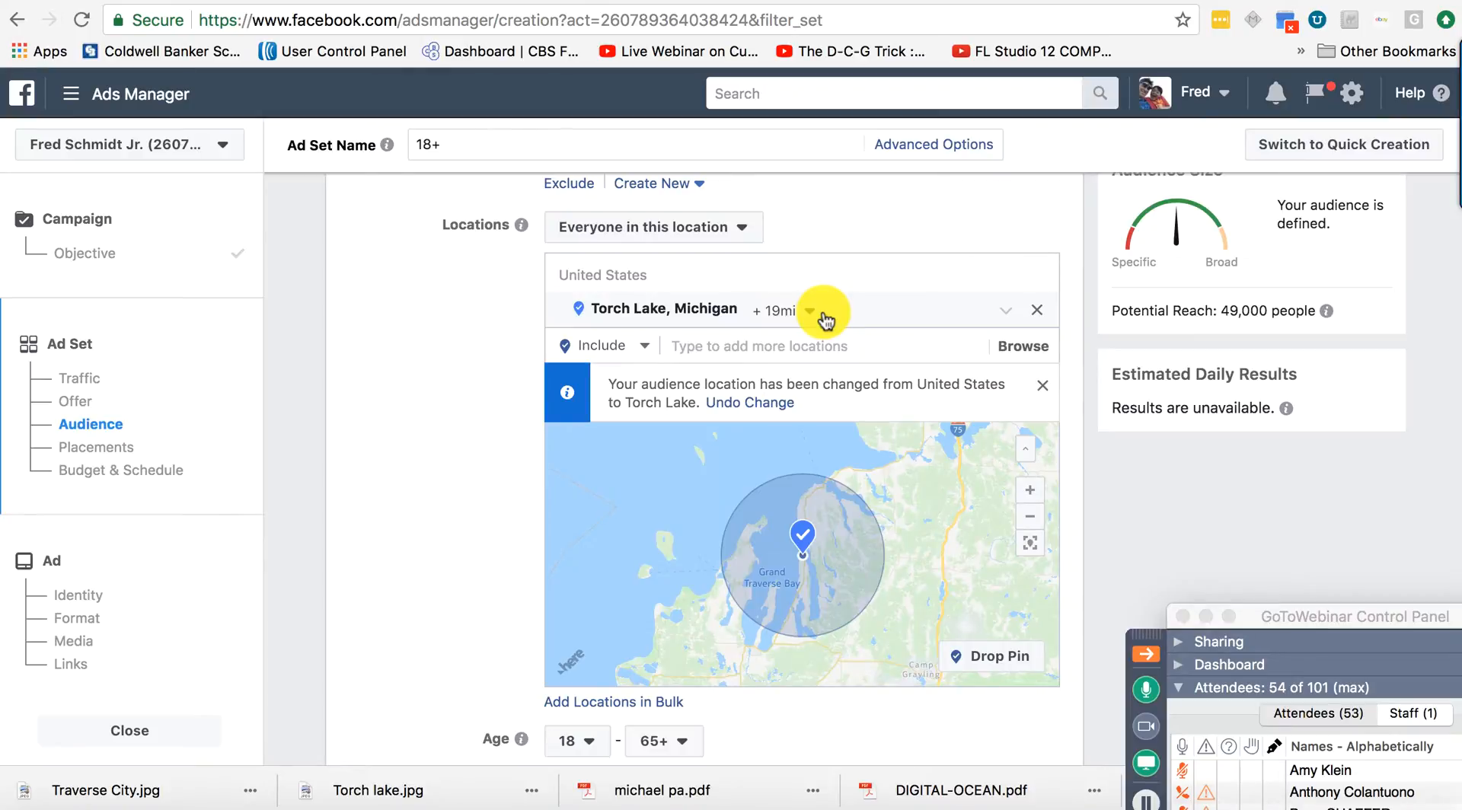
pyautogui.click(768, 341)
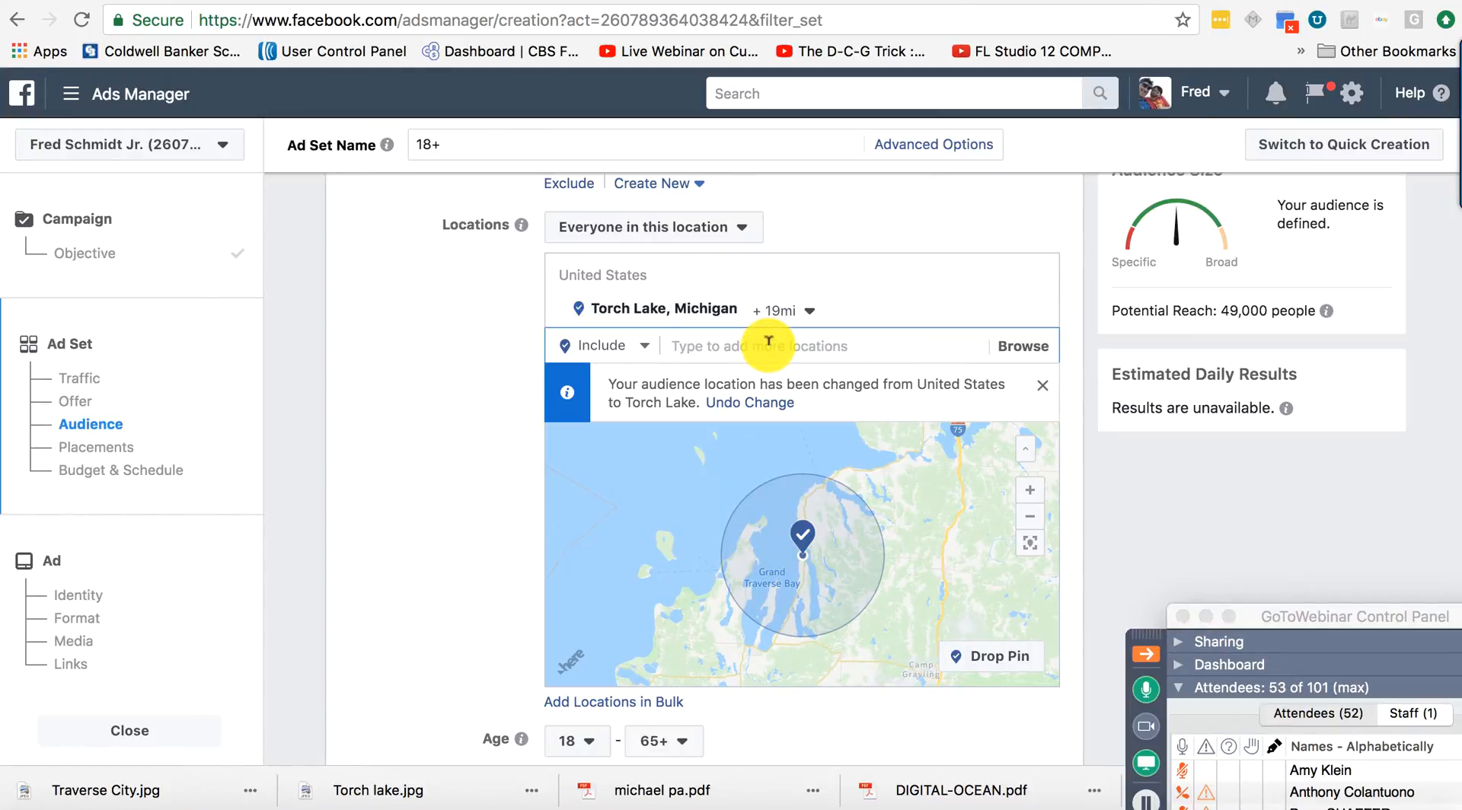
pyautogui.write('elk')
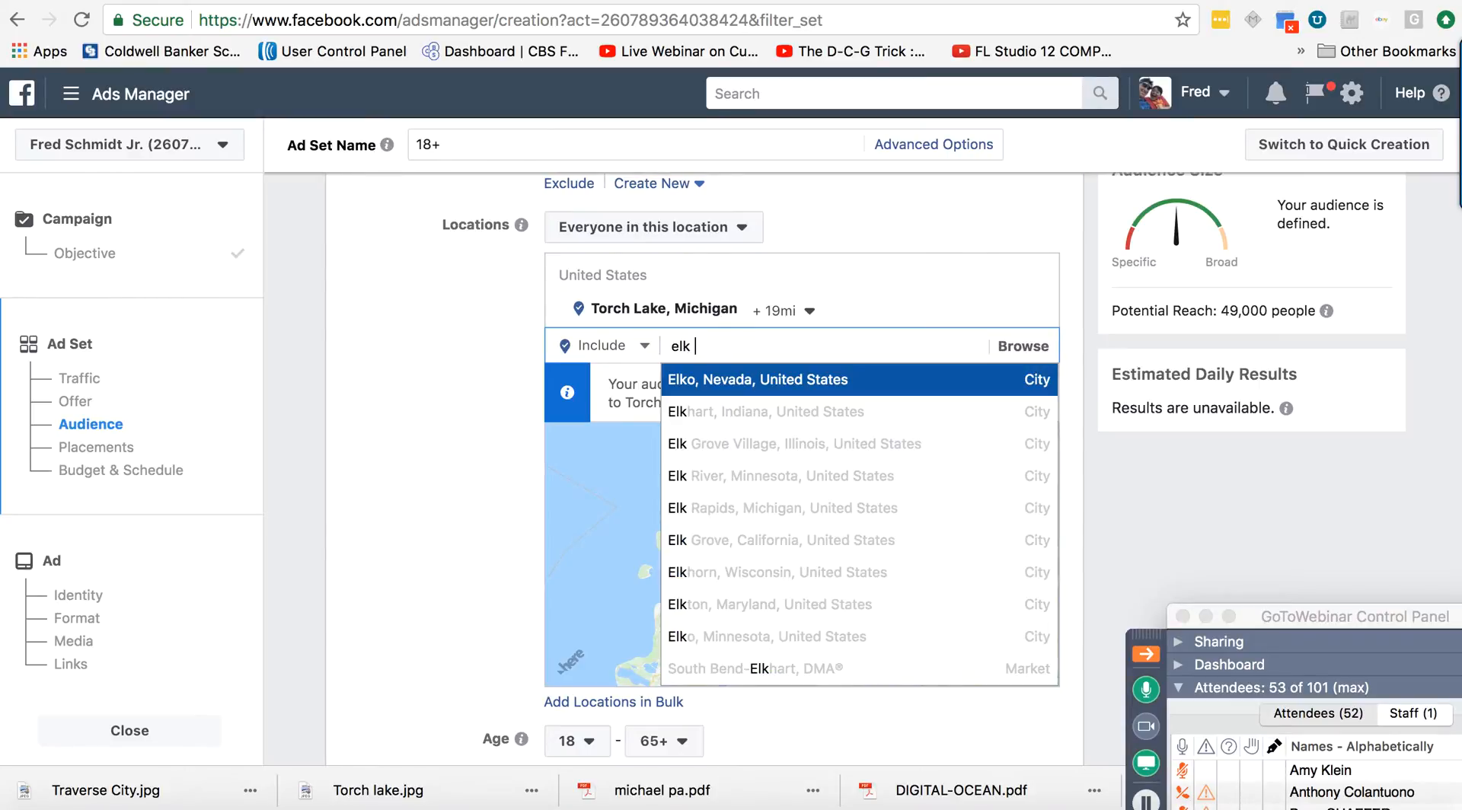
pyautogui.write(' lake')
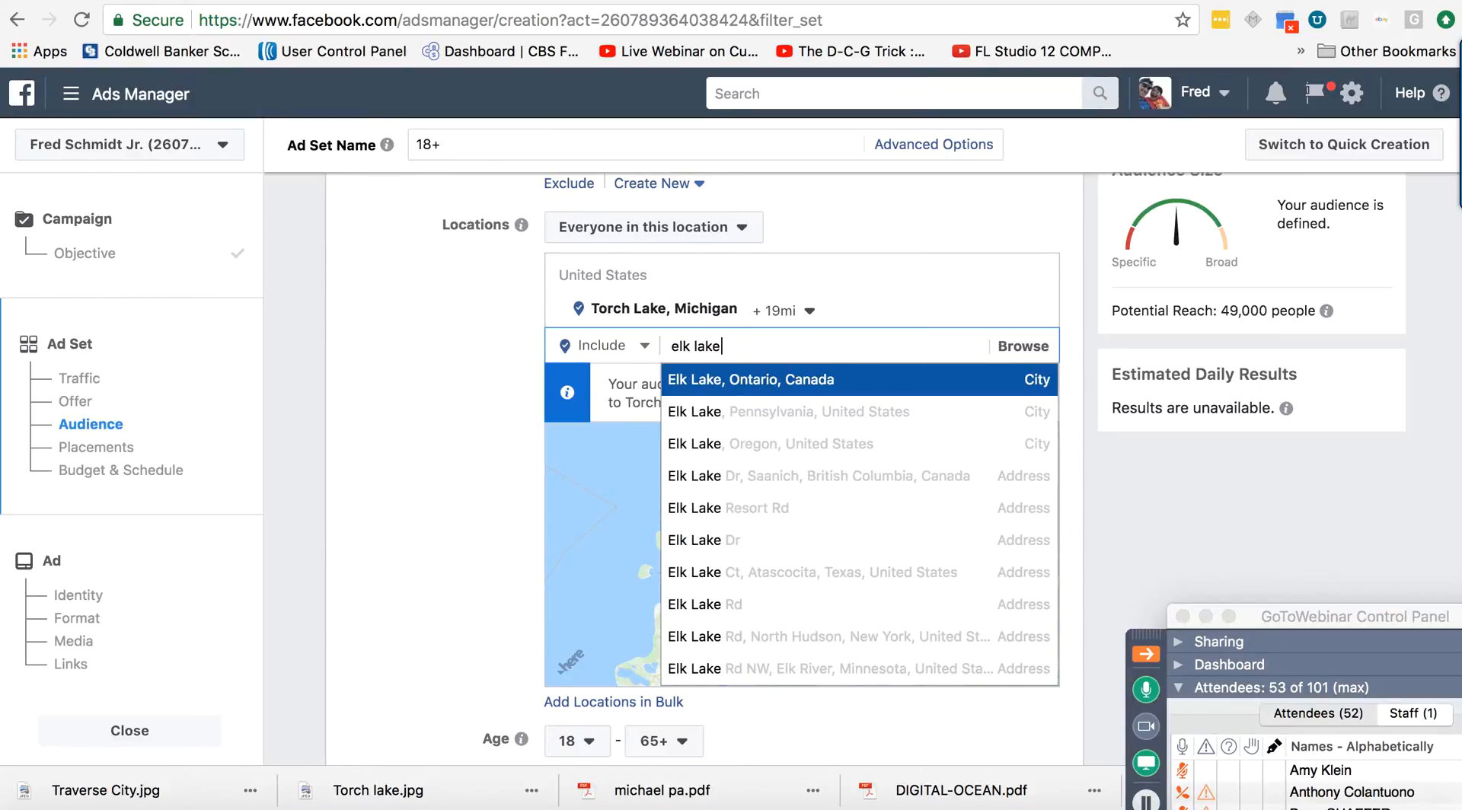
pyautogui.write(', mi')
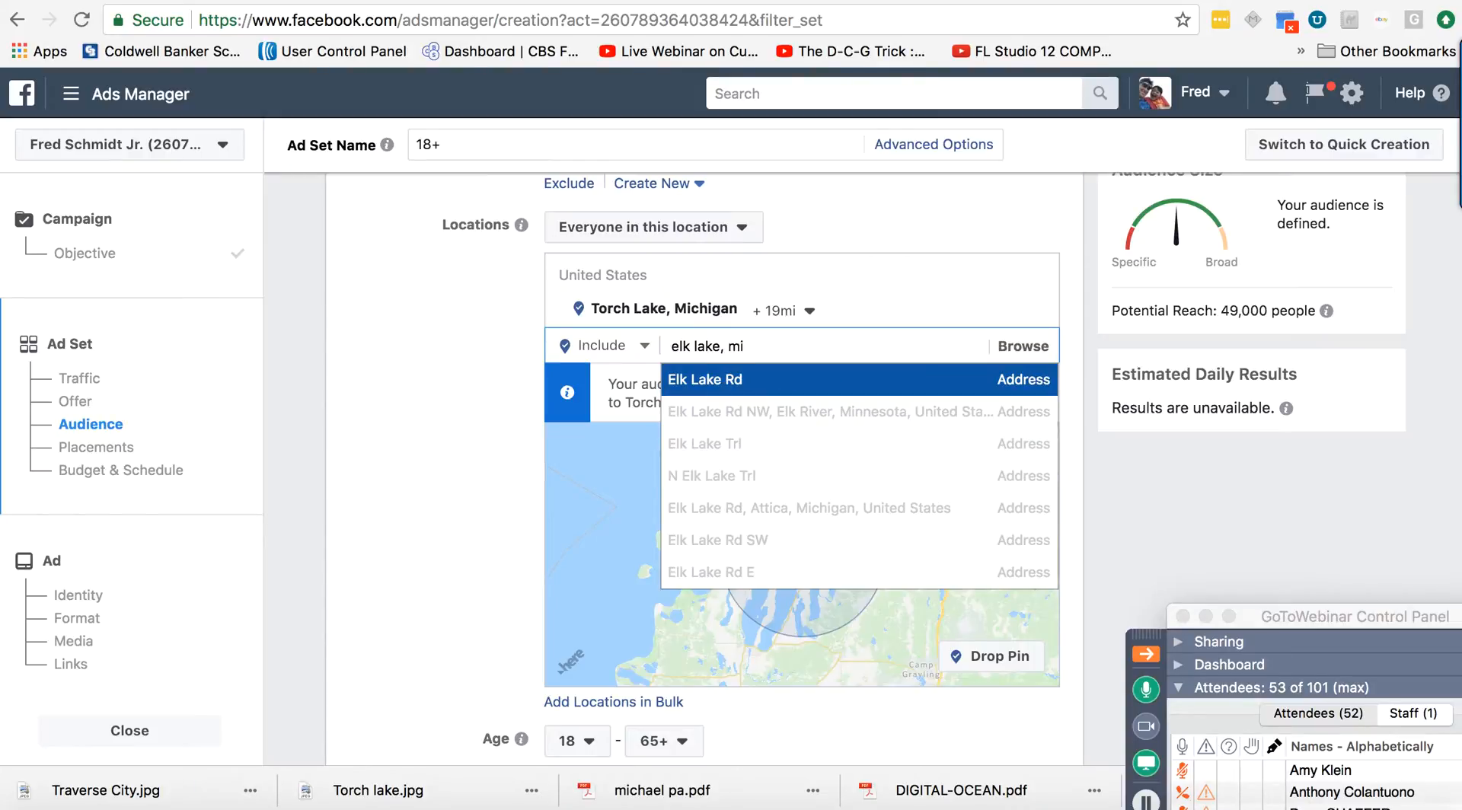
pyautogui.press('BackSpace')
pyautogui.press('BackSpace')
pyautogui.press('BackSpace')
pyautogui.press('BackSpace')
pyautogui.press('BackSpace')
pyautogui.press('BackSpace')
pyautogui.press('BackSpace')
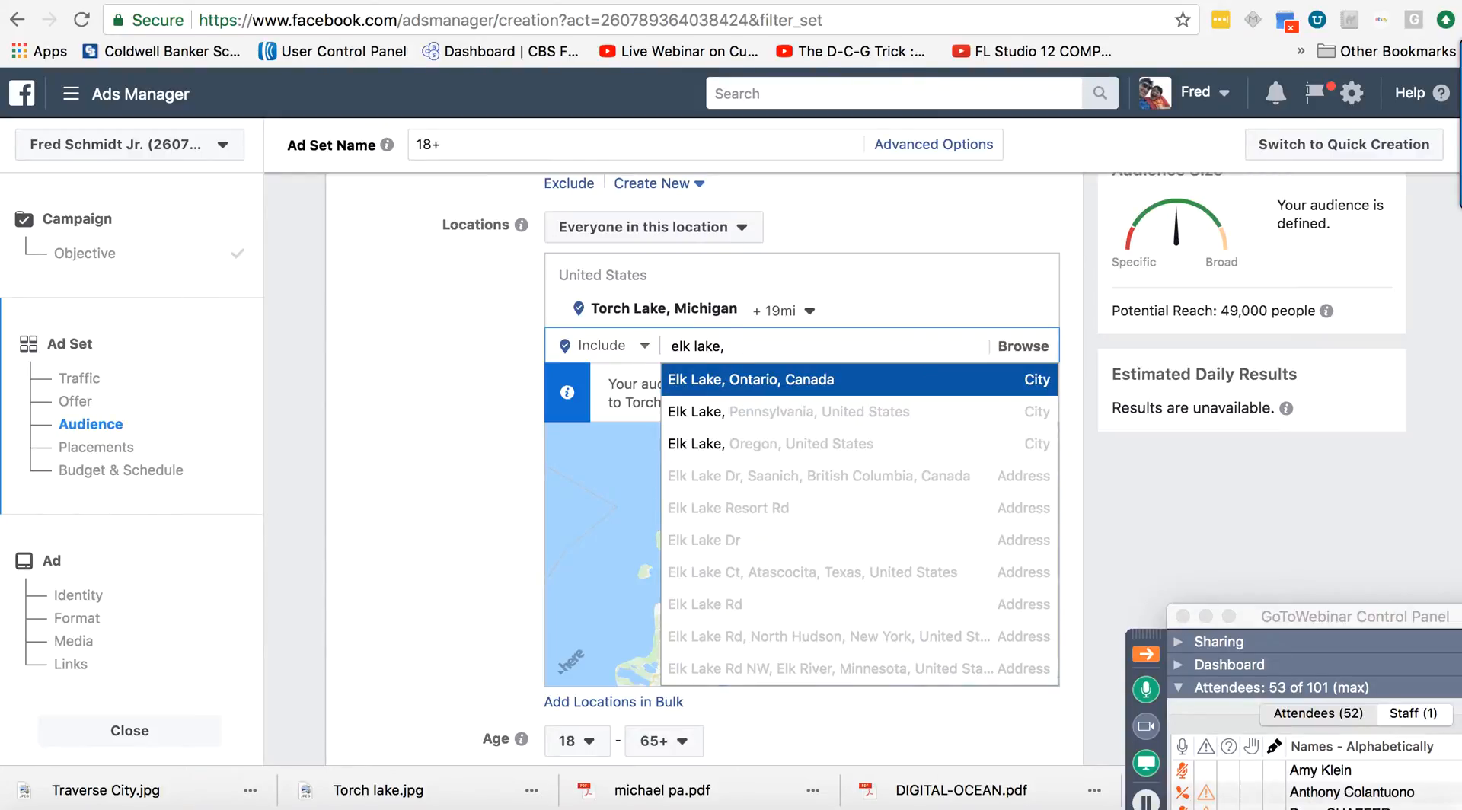
pyautogui.press('BackSpace')
pyautogui.press('BackSpace')
pyautogui.press('BackSpace')
pyautogui.press('BackSpace')
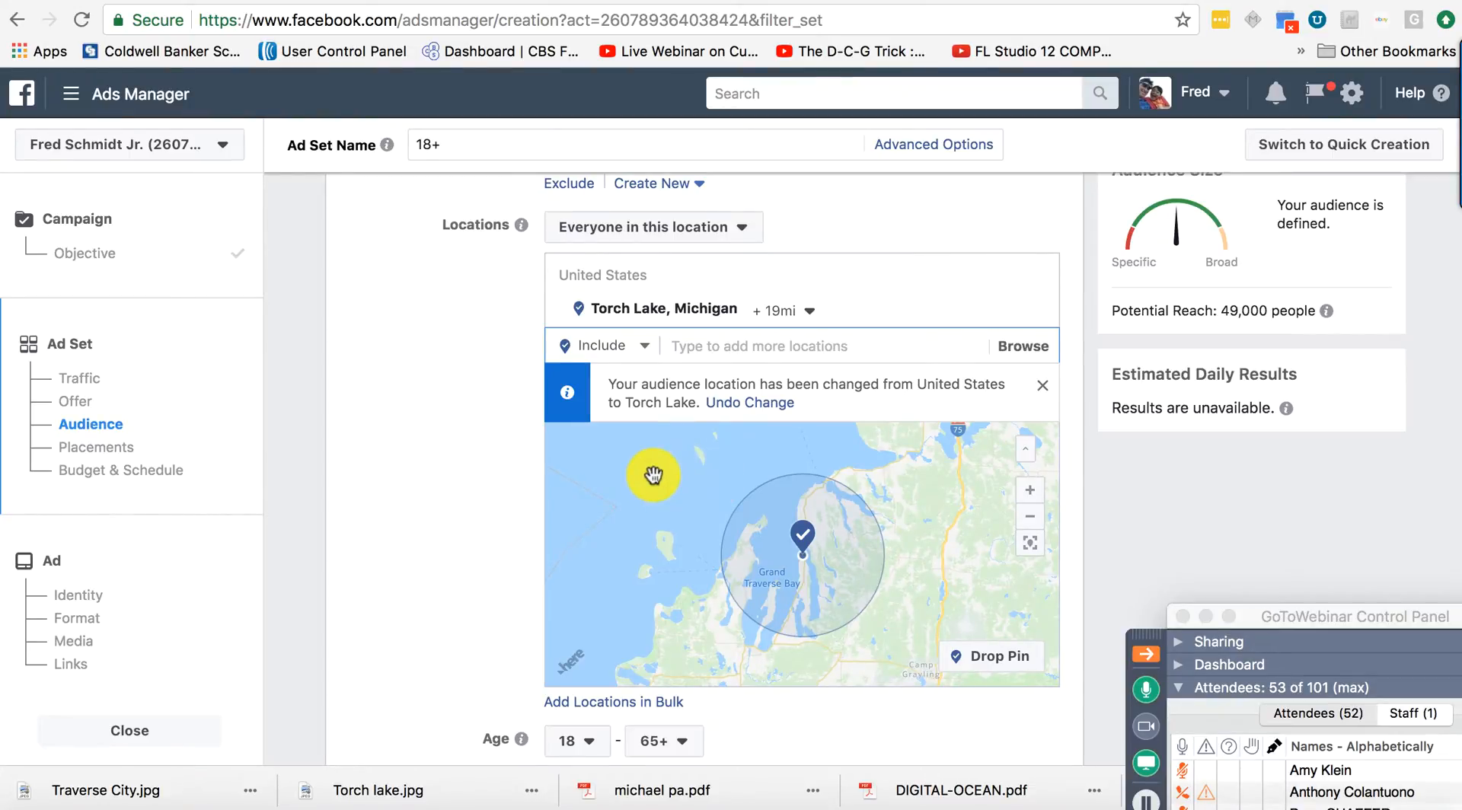
# Add Elk Rapids, Michigan as a second location, leaving its radius at 25 mi.
pyautogui.write('elk')
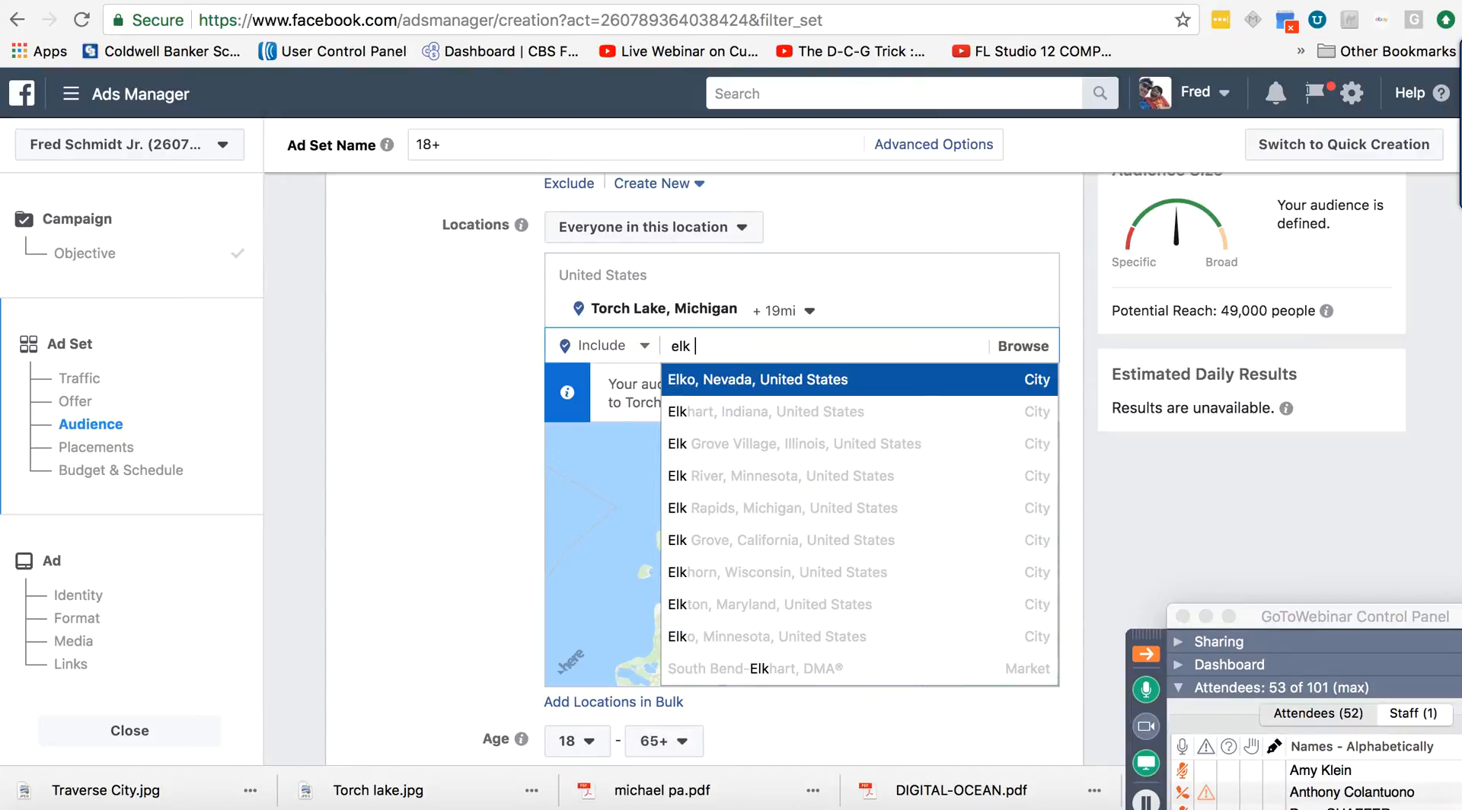
pyautogui.write(' rapids')
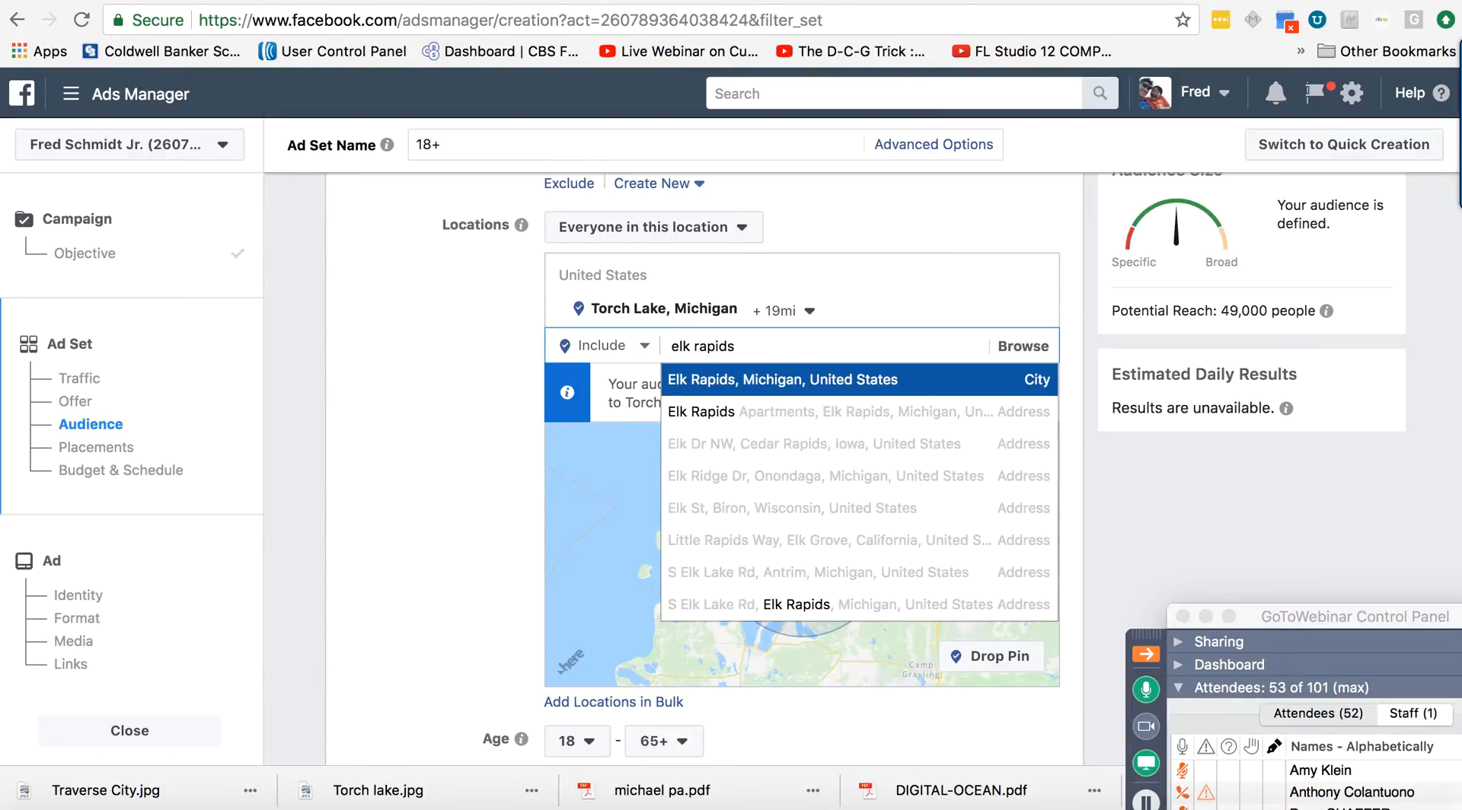
pyautogui.click(737, 390)
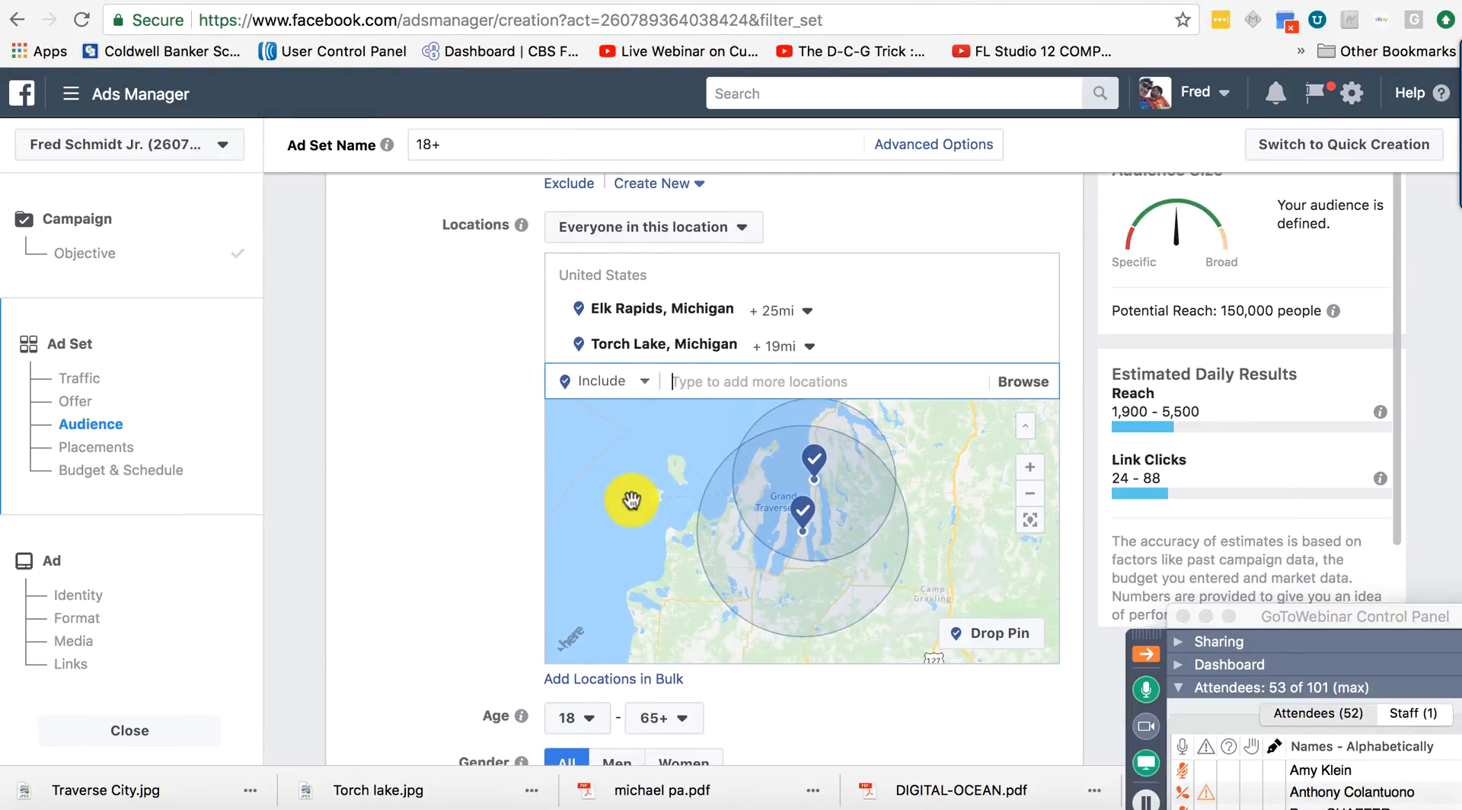
pyautogui.click(807, 313)
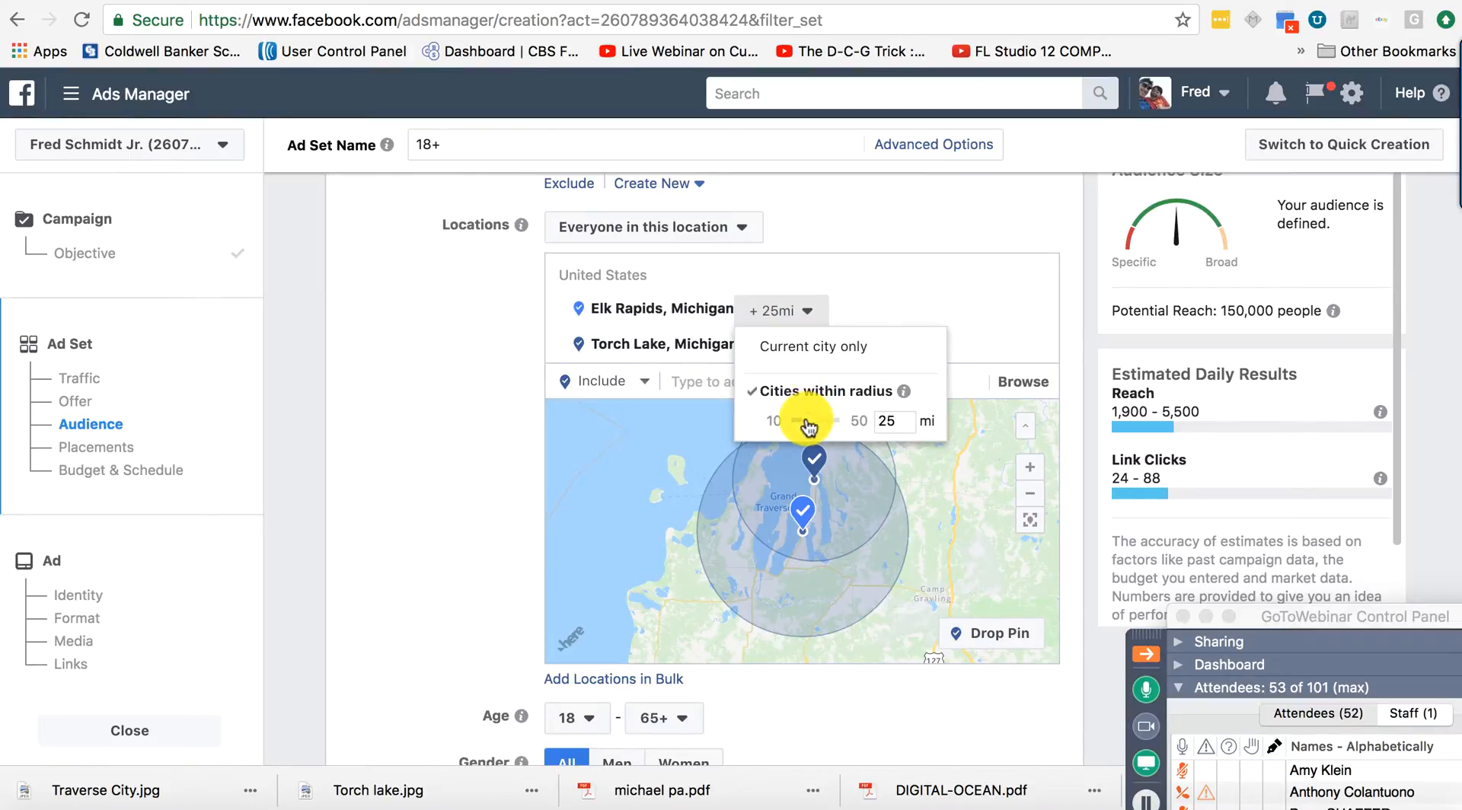
pyautogui.click(896, 415)
pyautogui.press('BackSpace')
pyautogui.press('BackSpace')
pyautogui.write('10')
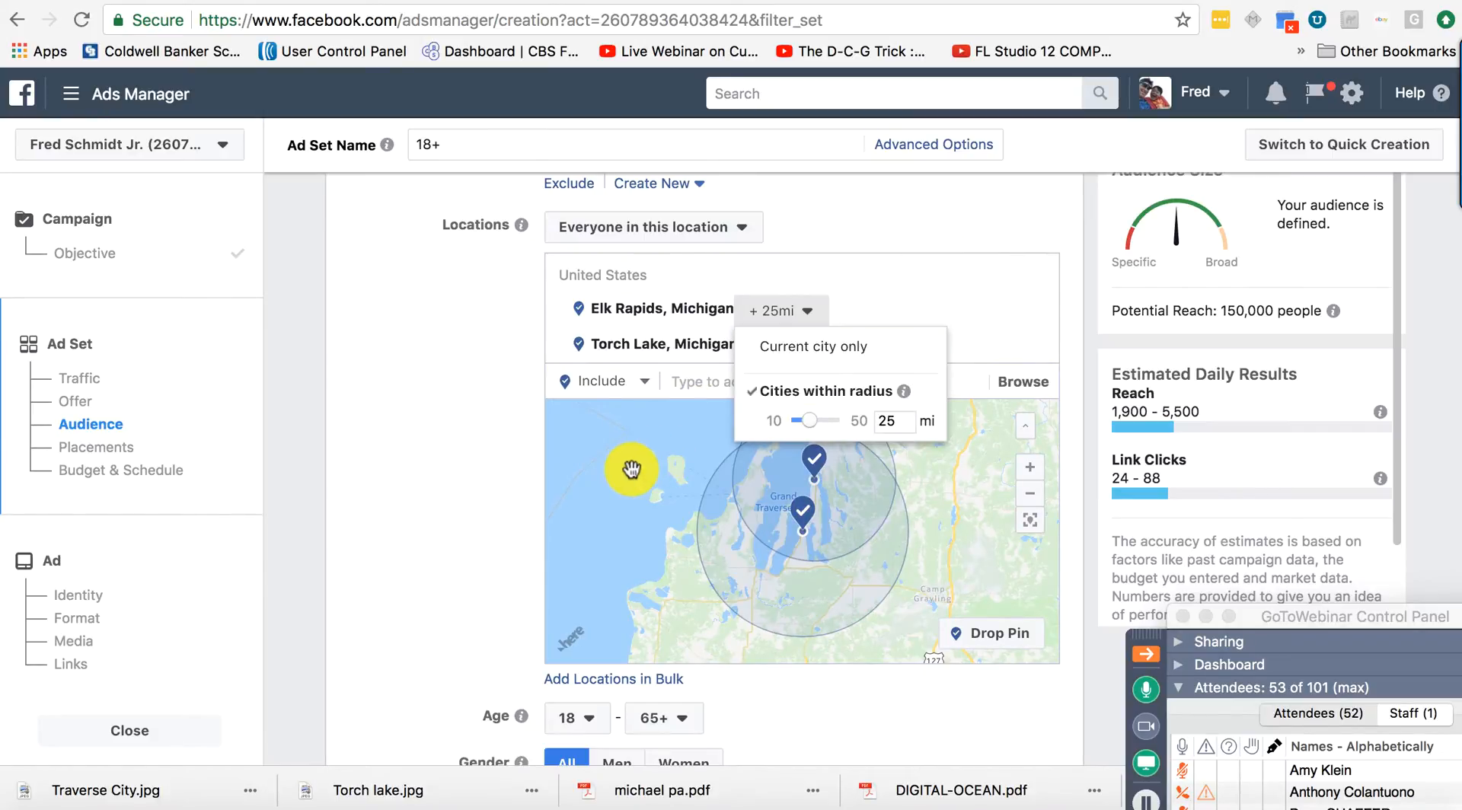
pyautogui.click(441, 539)
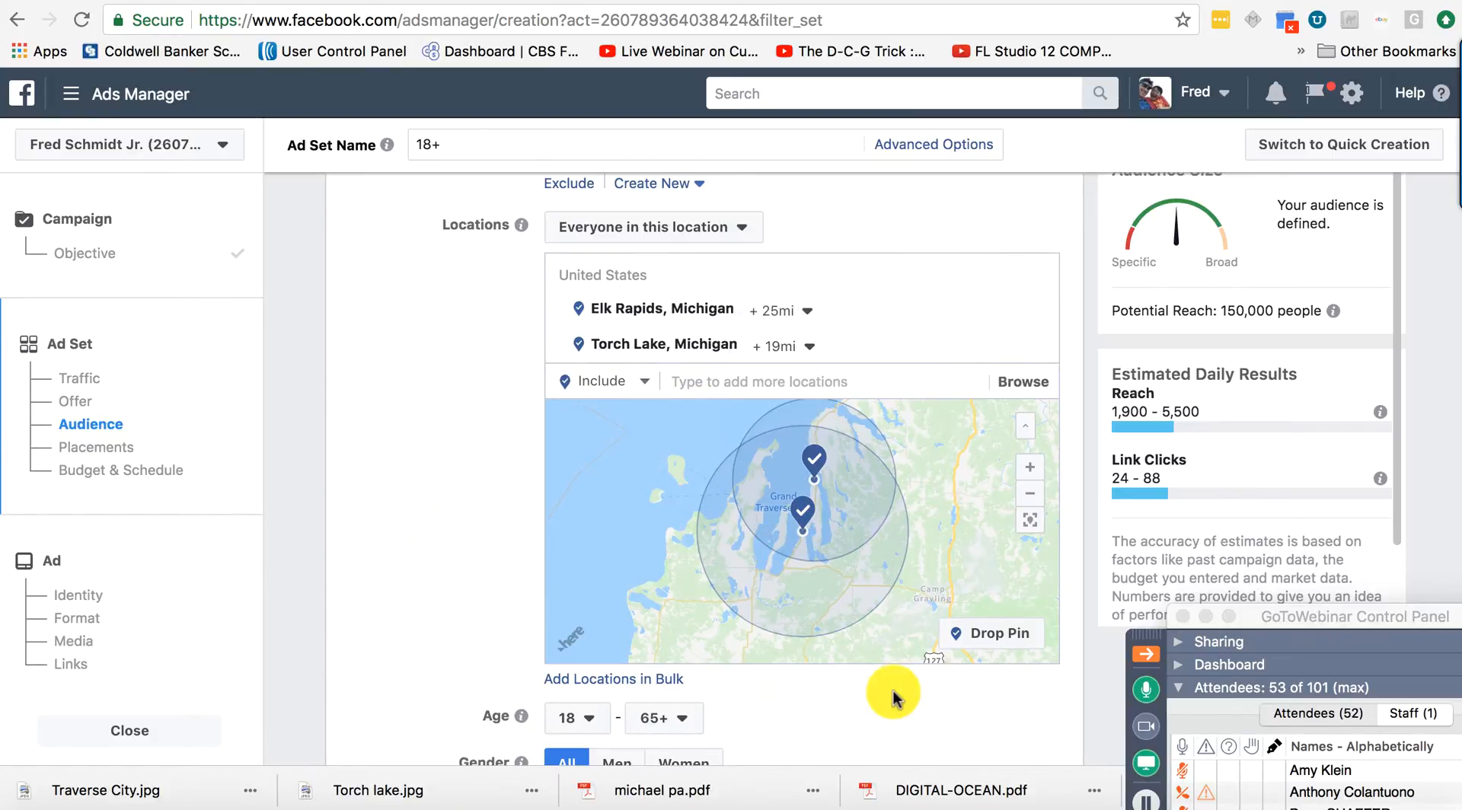
pyautogui.scroll(-5, 890, 697)
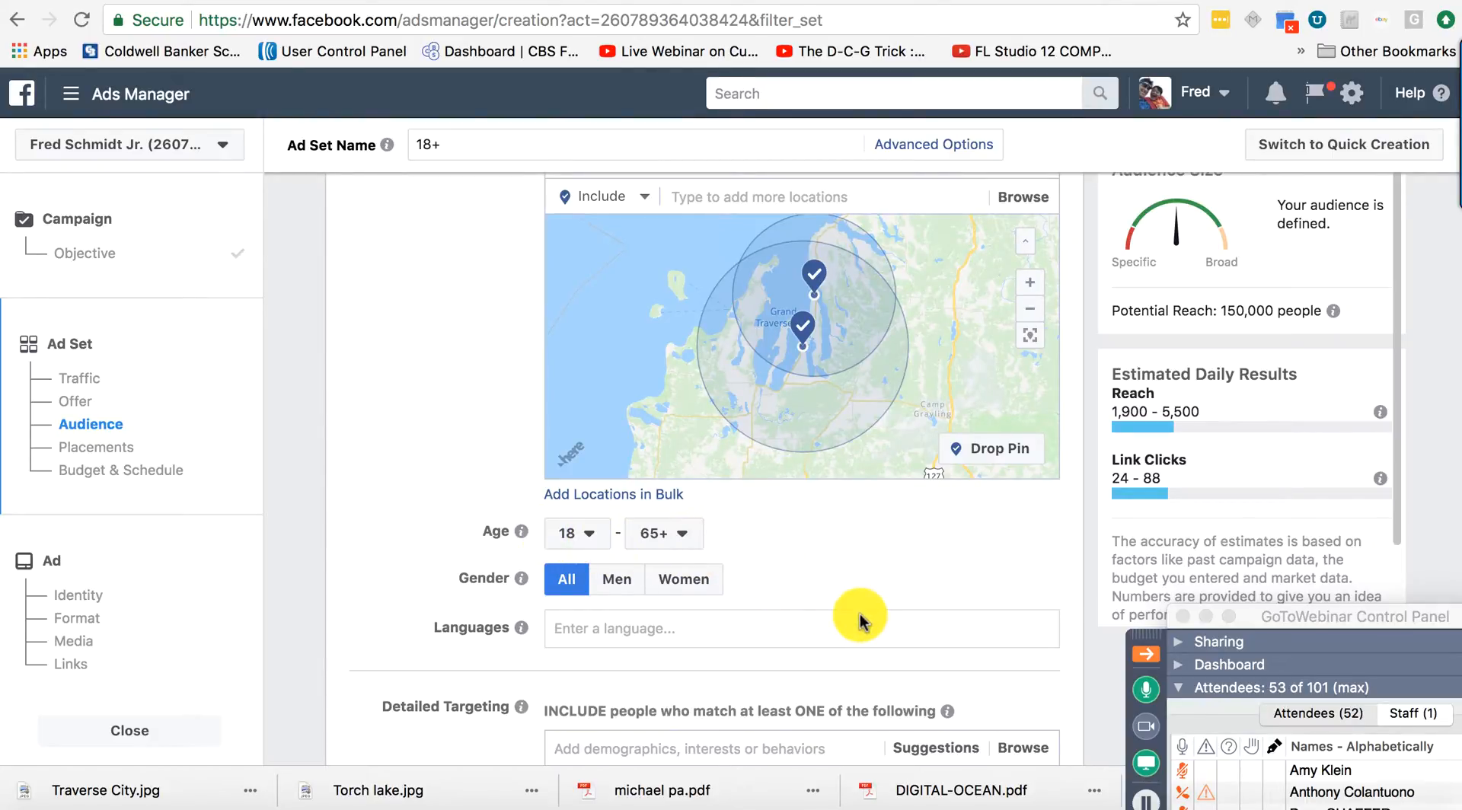
# Search 'home' in Detailed Targeting and add Demographics > Home Ownership > Homeowners.
pyautogui.scroll(-4, 865, 603)
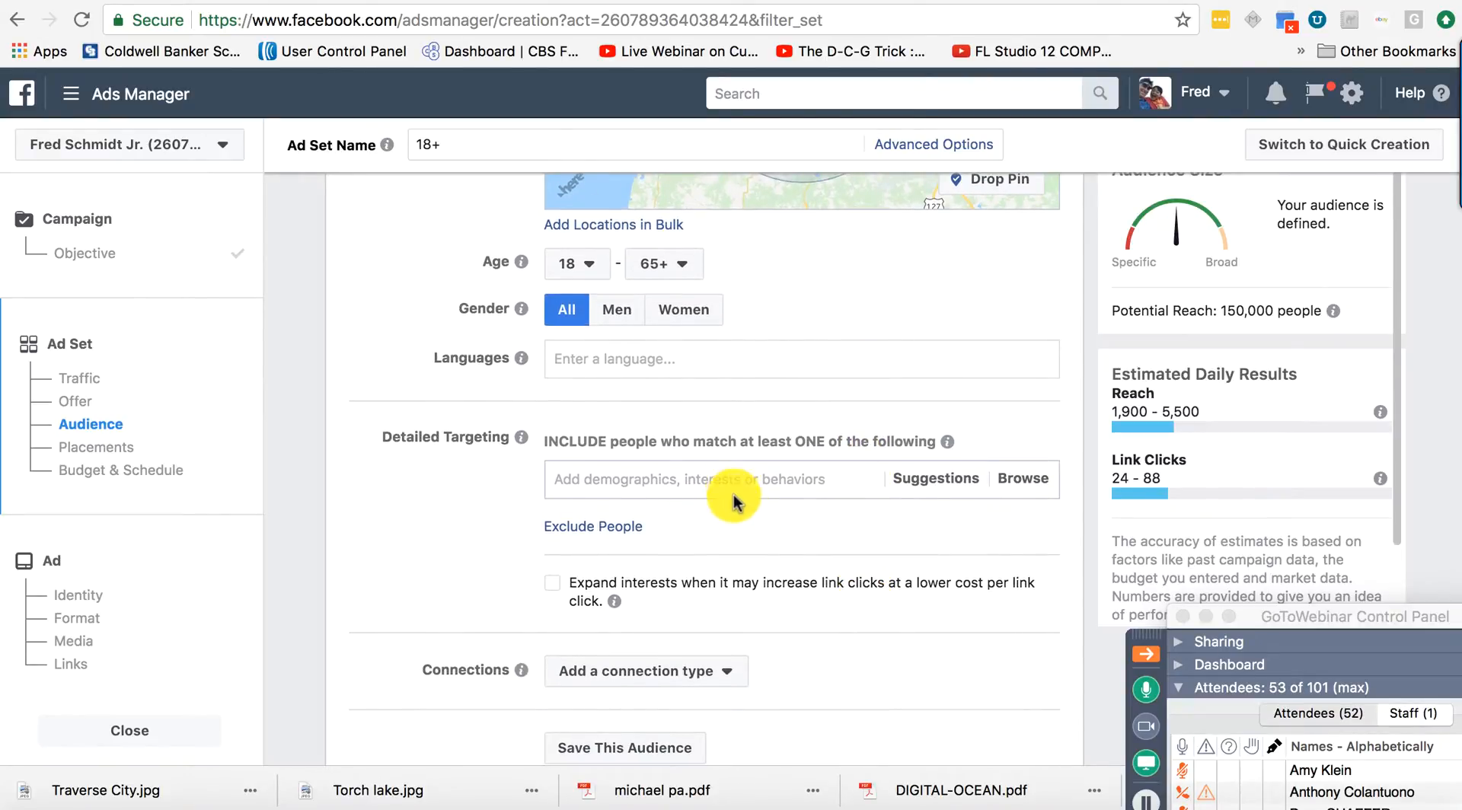
pyautogui.click(733, 489)
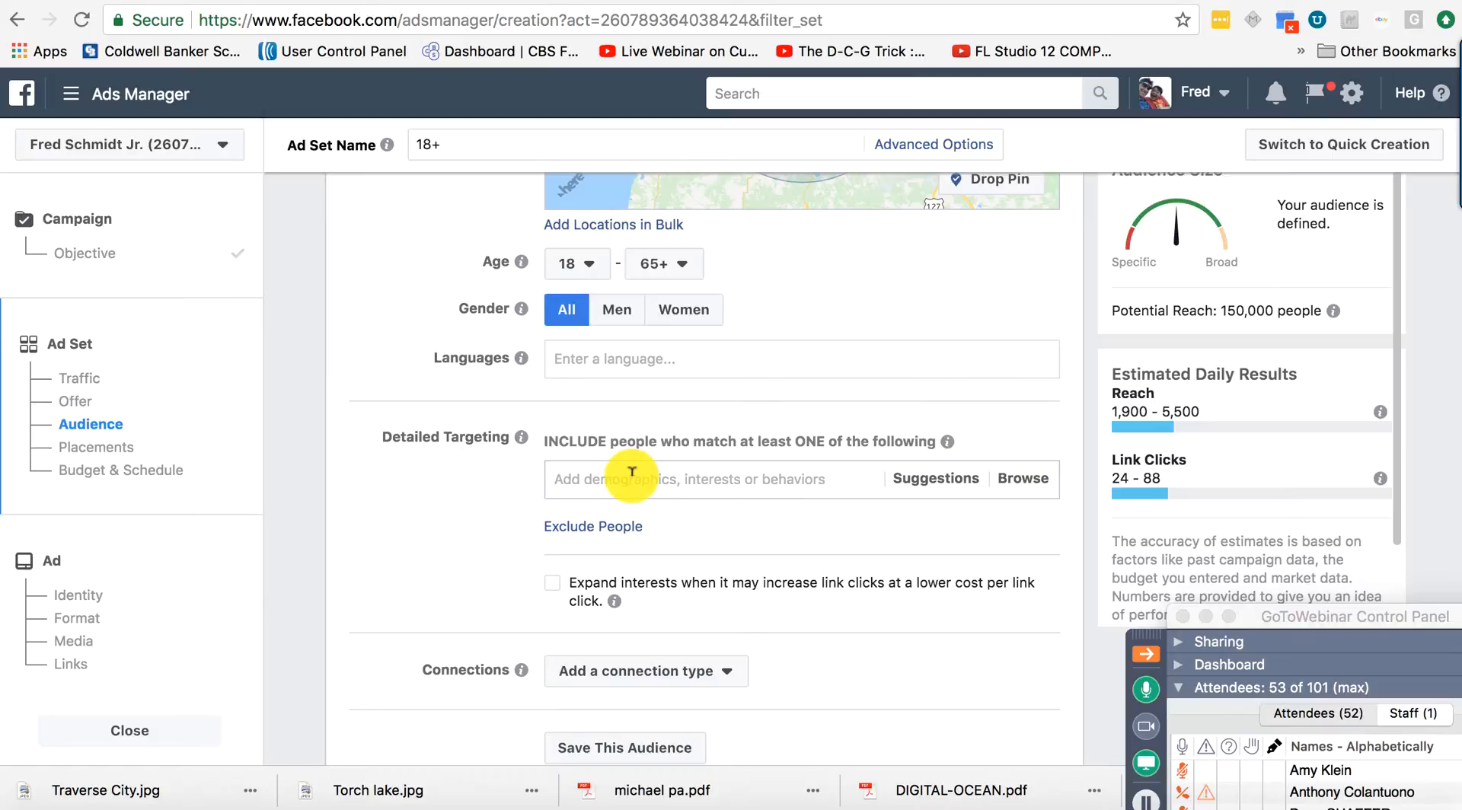
pyautogui.write('home')
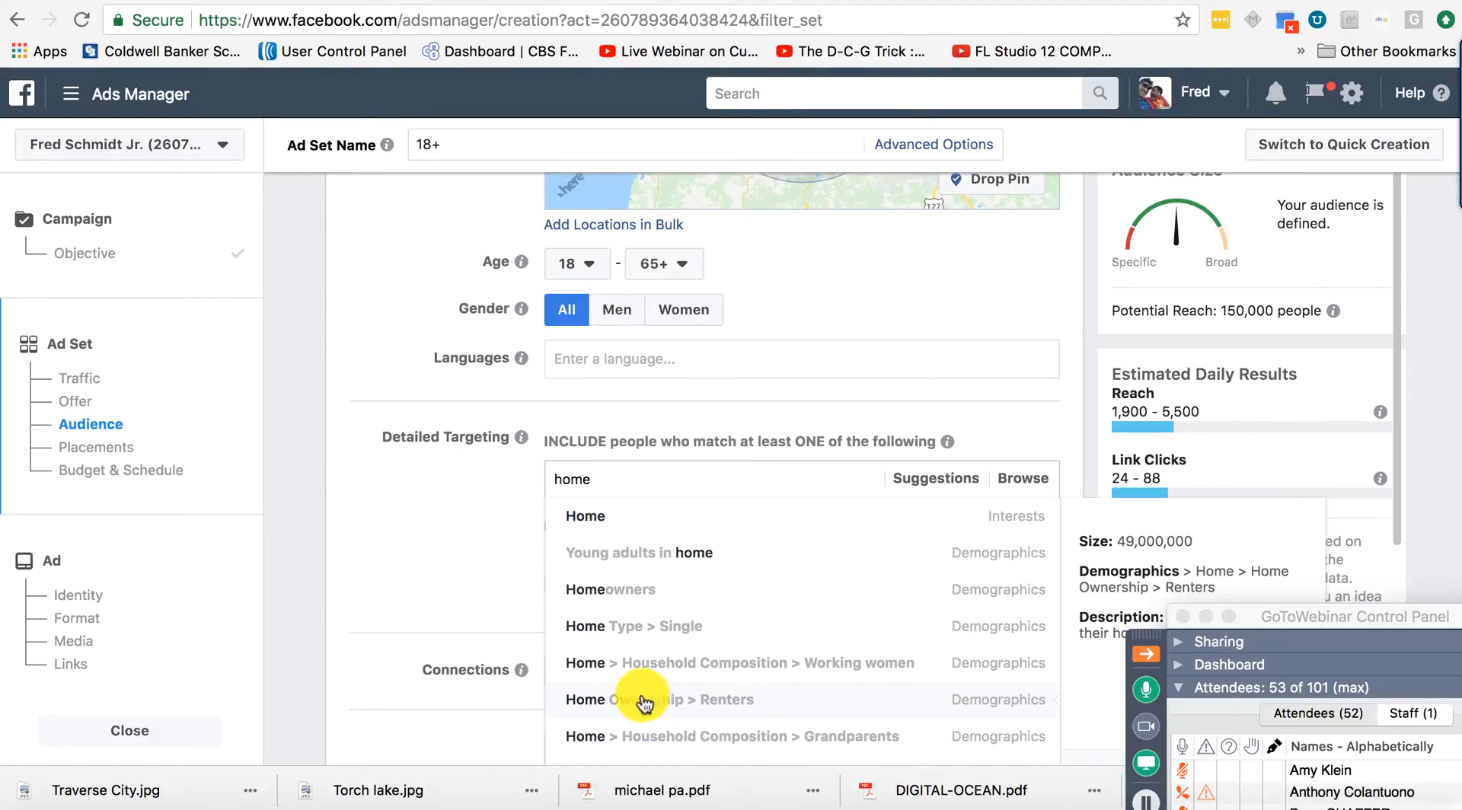
pyautogui.click(617, 594)
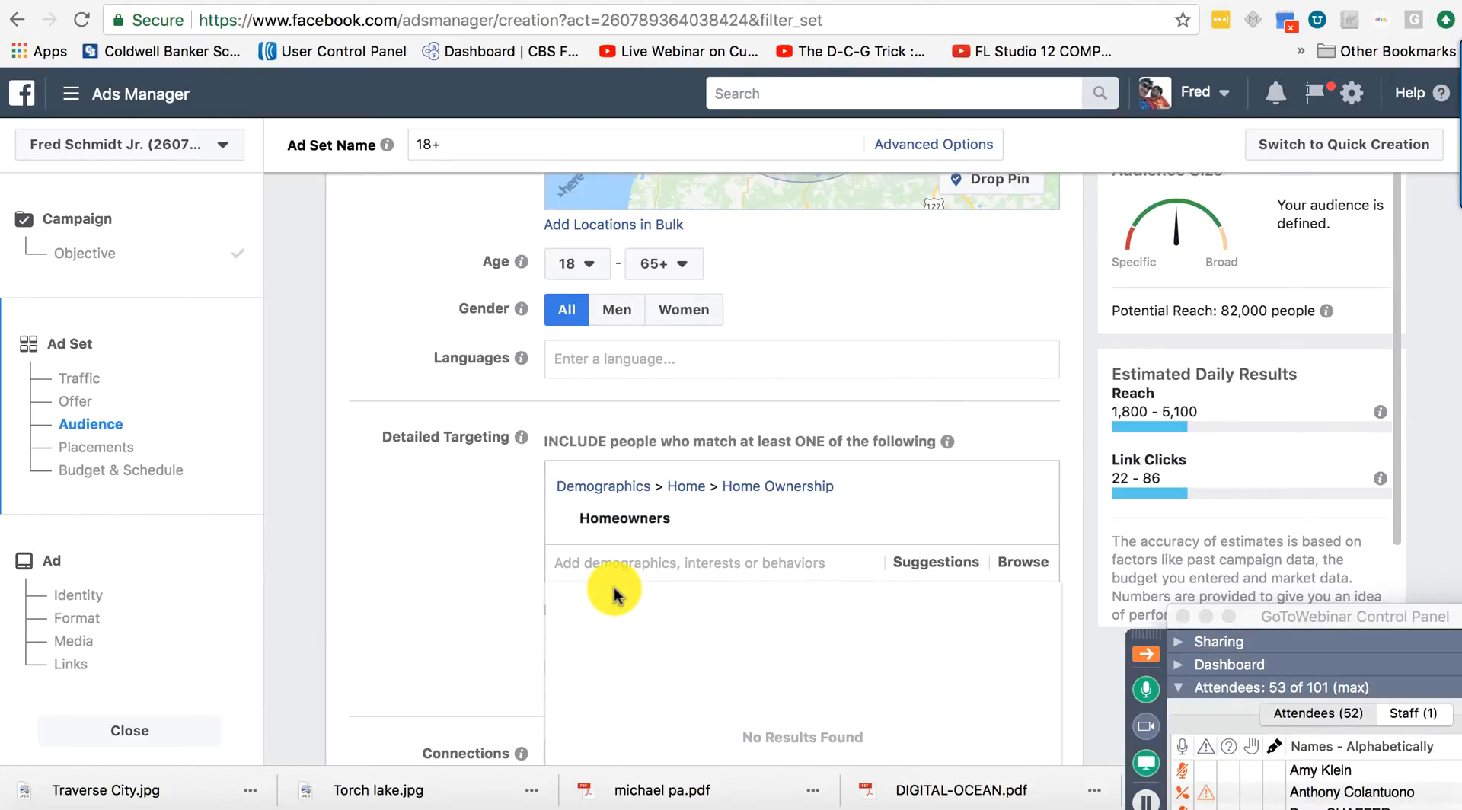
pyautogui.moveTo(699, 524)
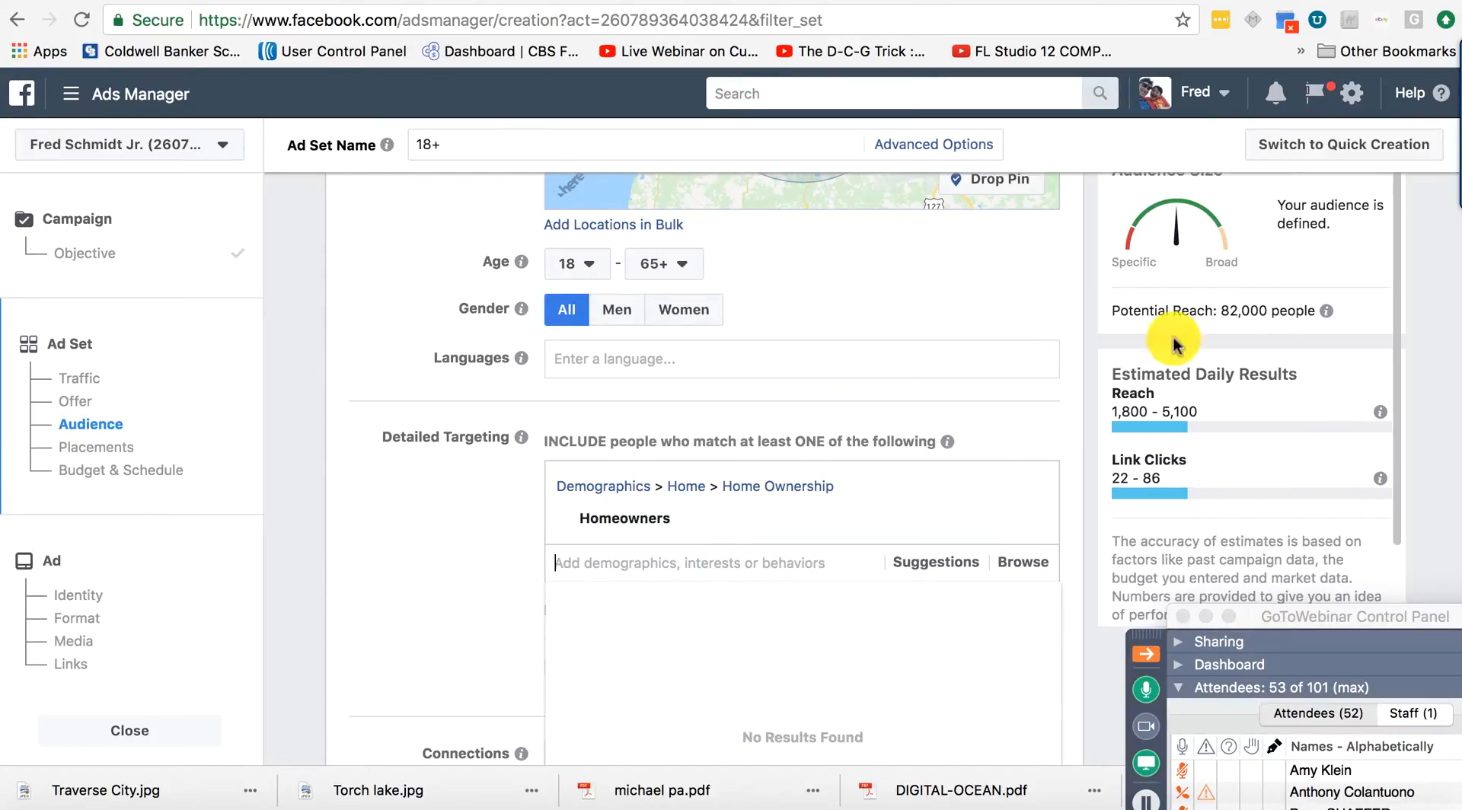
pyautogui.moveTo(1326, 312)
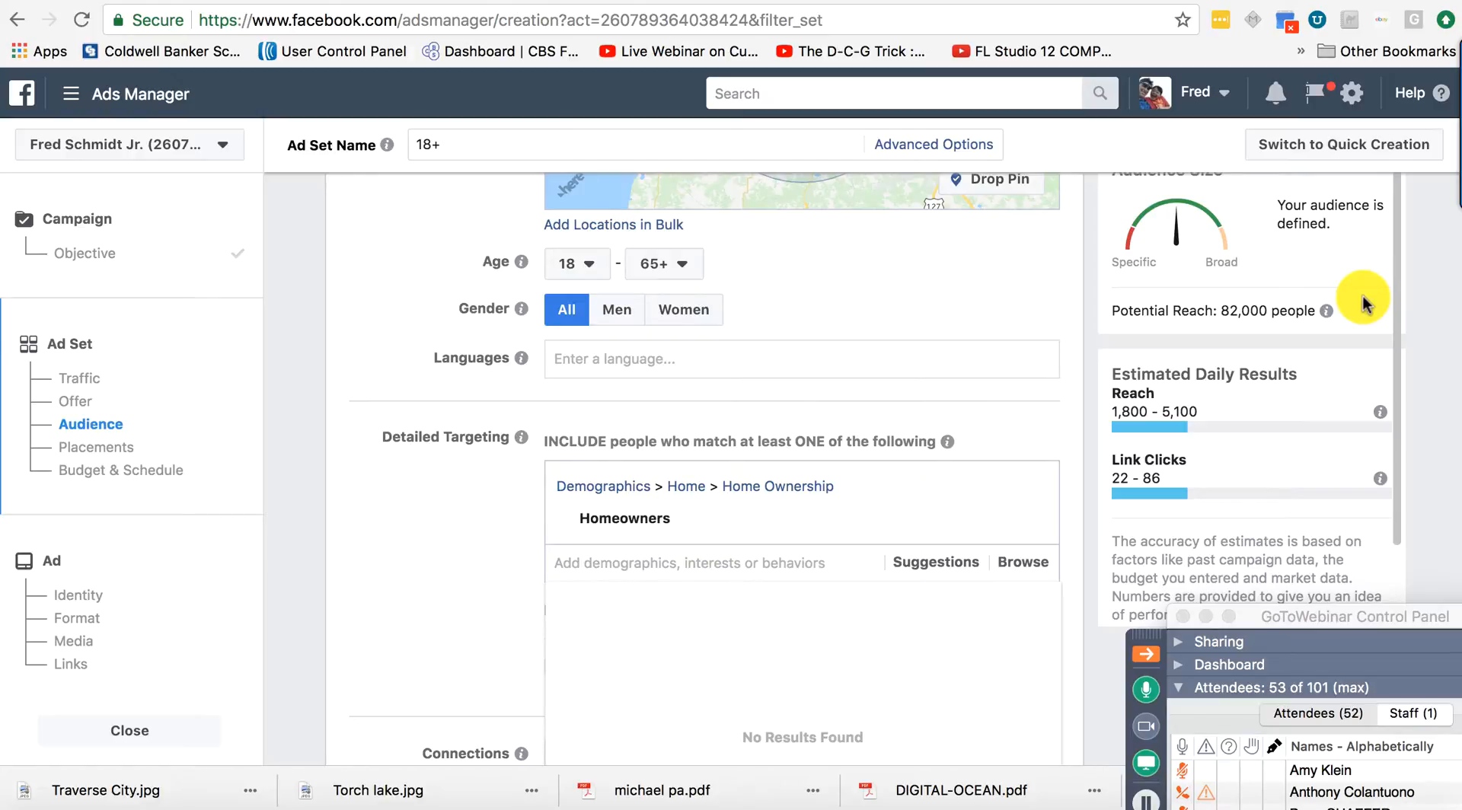
pyautogui.moveTo(786, 518)
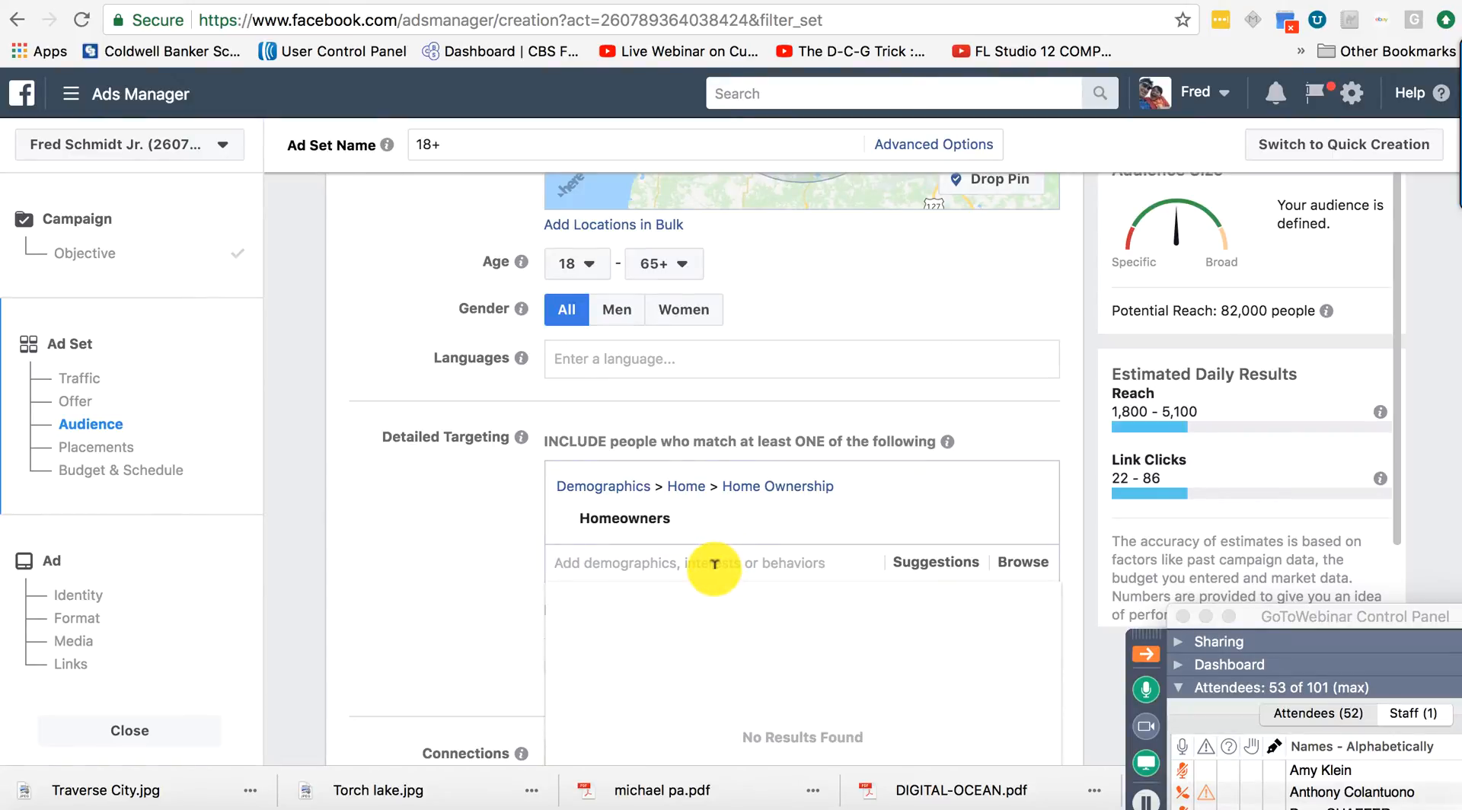
# Search 'likely to' and add Behaviors > Residential profiles > Likely to move to detailed targeting.
pyautogui.click(715, 564)
pyautogui.write('likely')
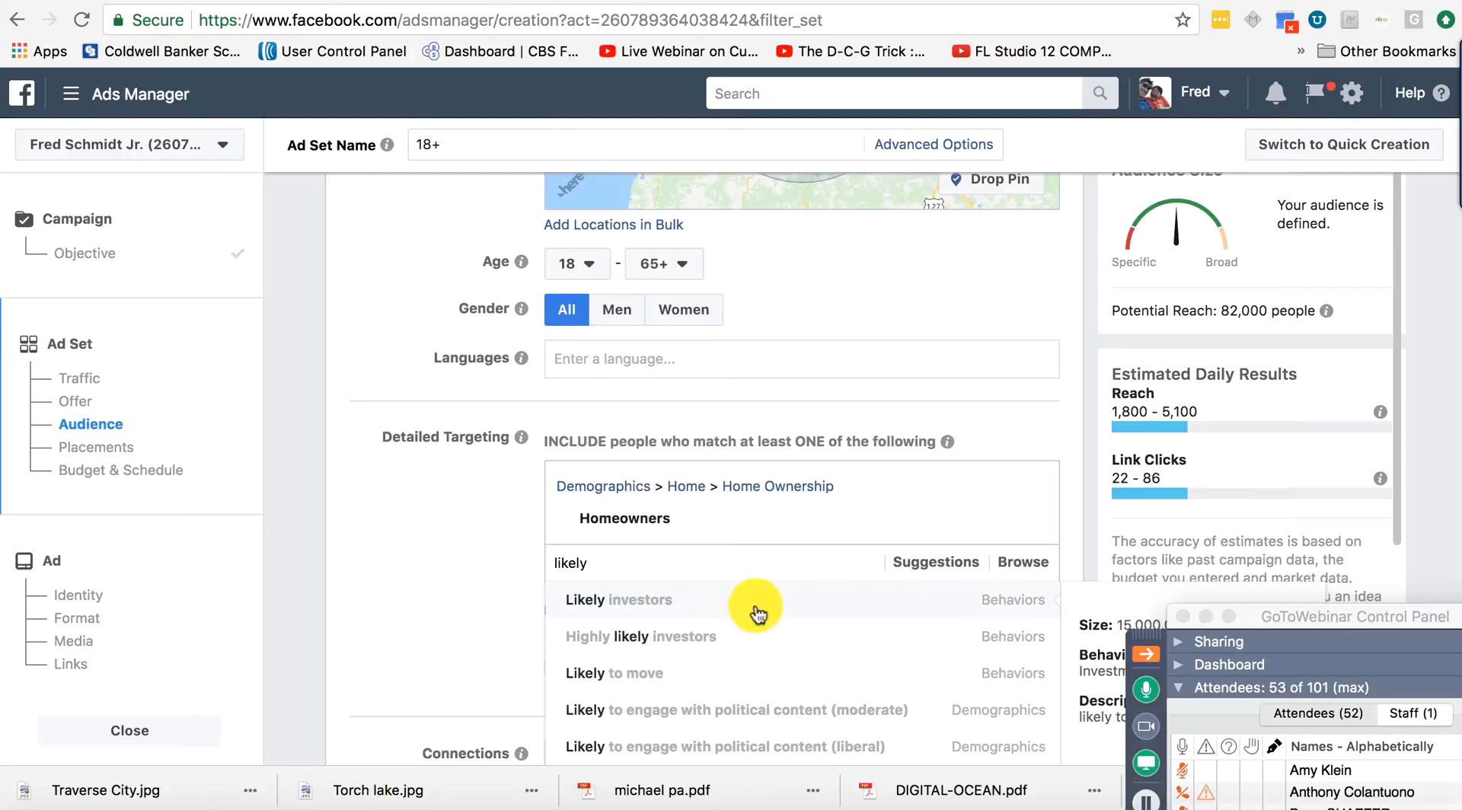
pyautogui.scroll(-3, 731, 659)
pyautogui.scroll(-6, 733, 666)
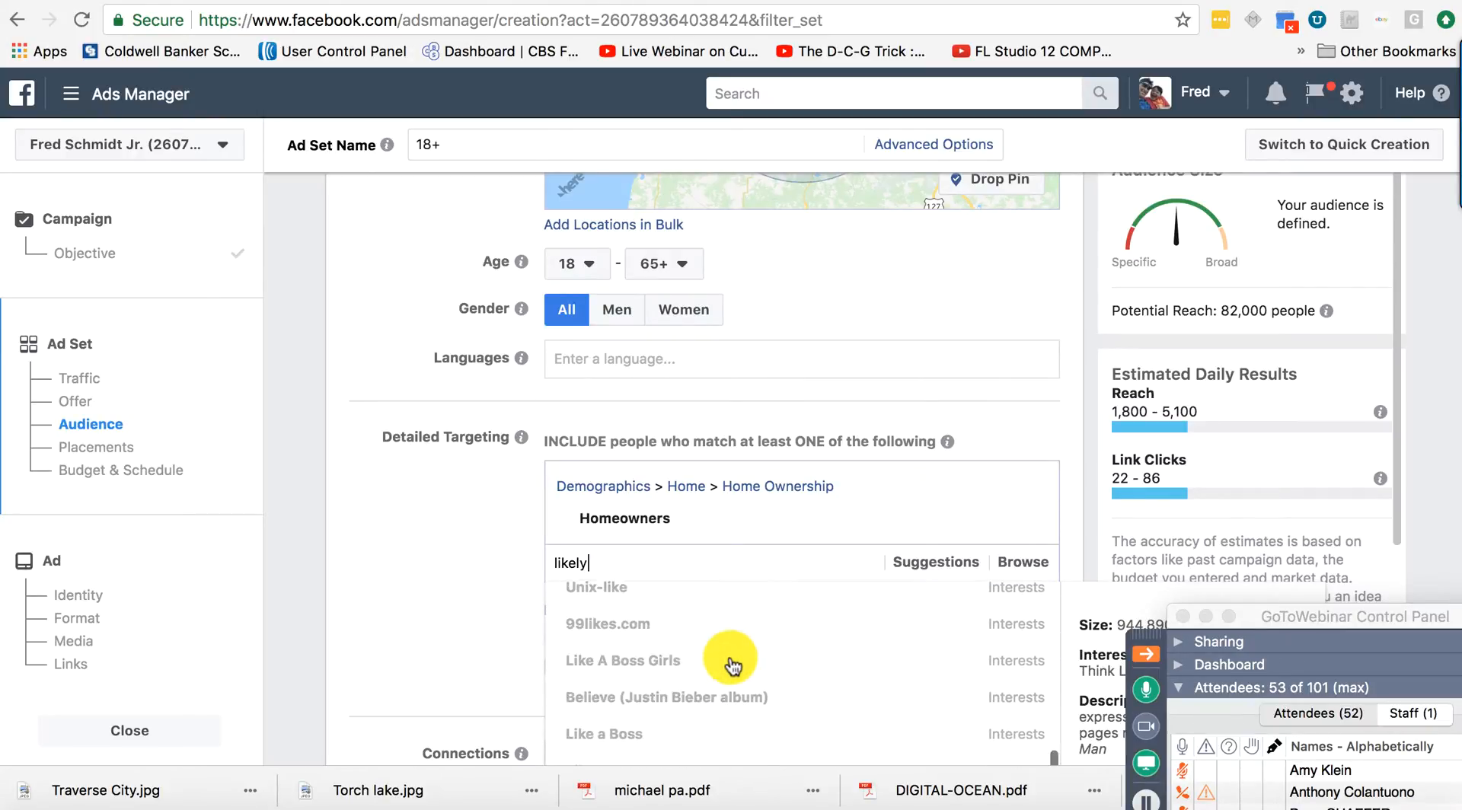
pyautogui.scroll(10, 731, 659)
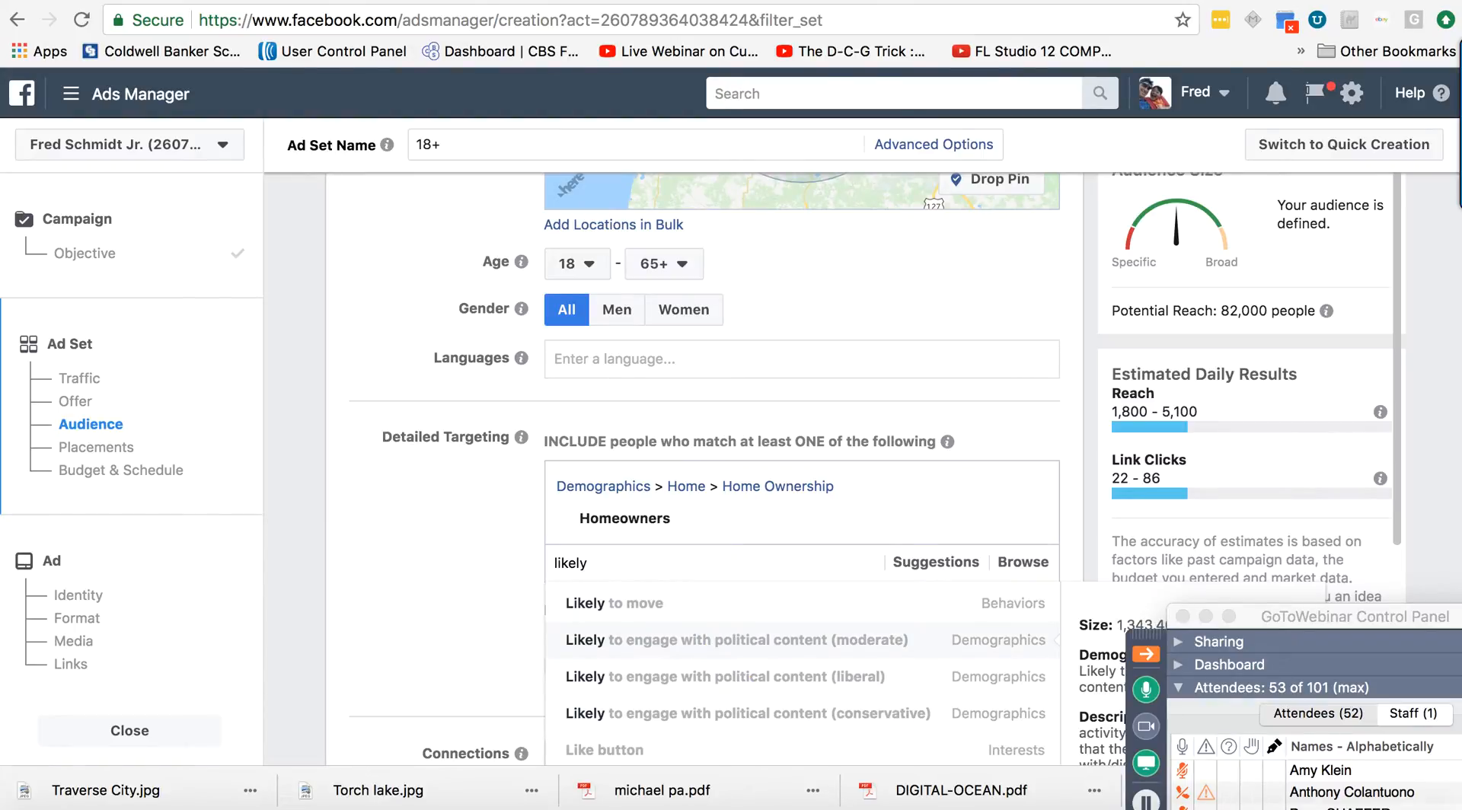
pyautogui.write('to')
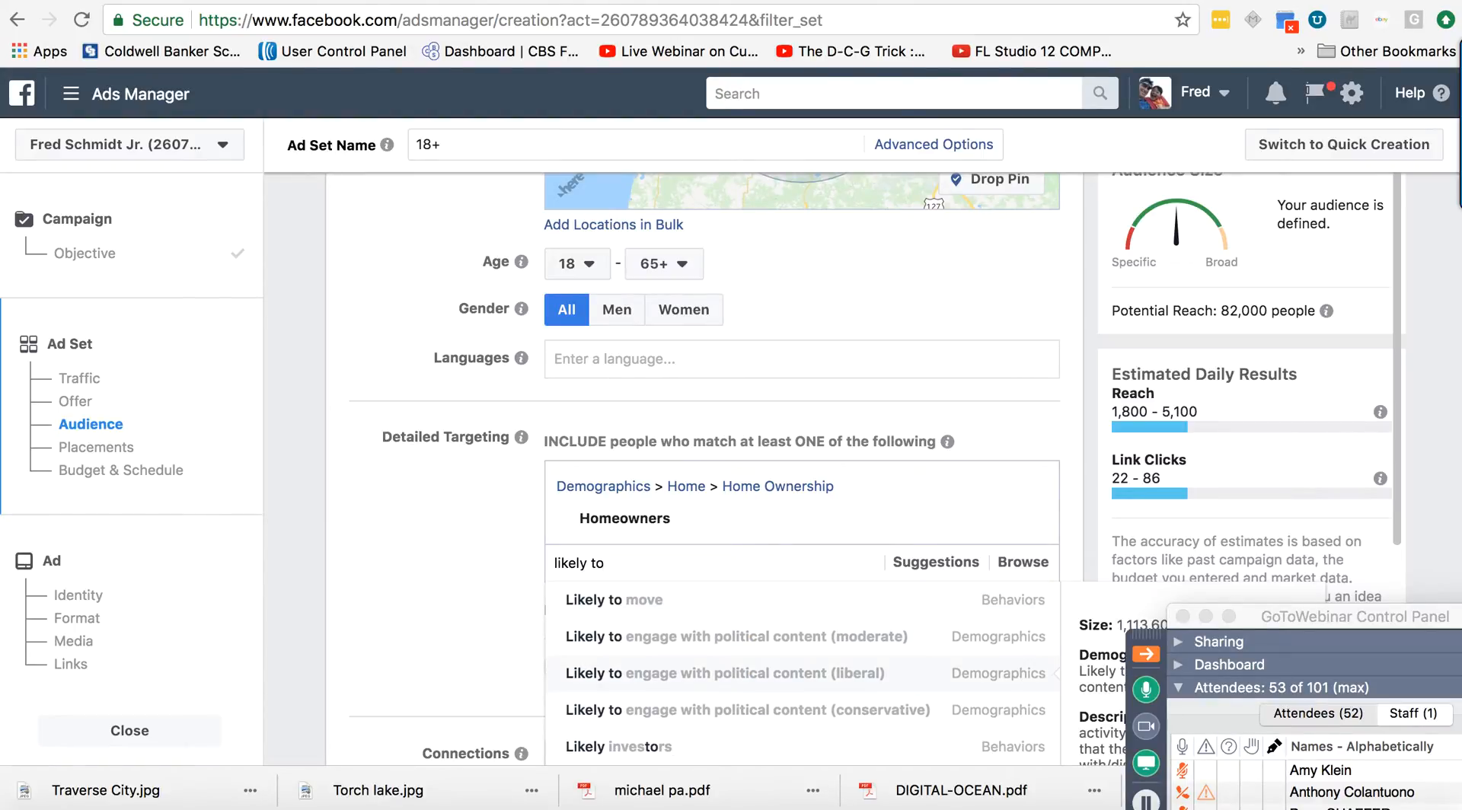
pyautogui.click(627, 604)
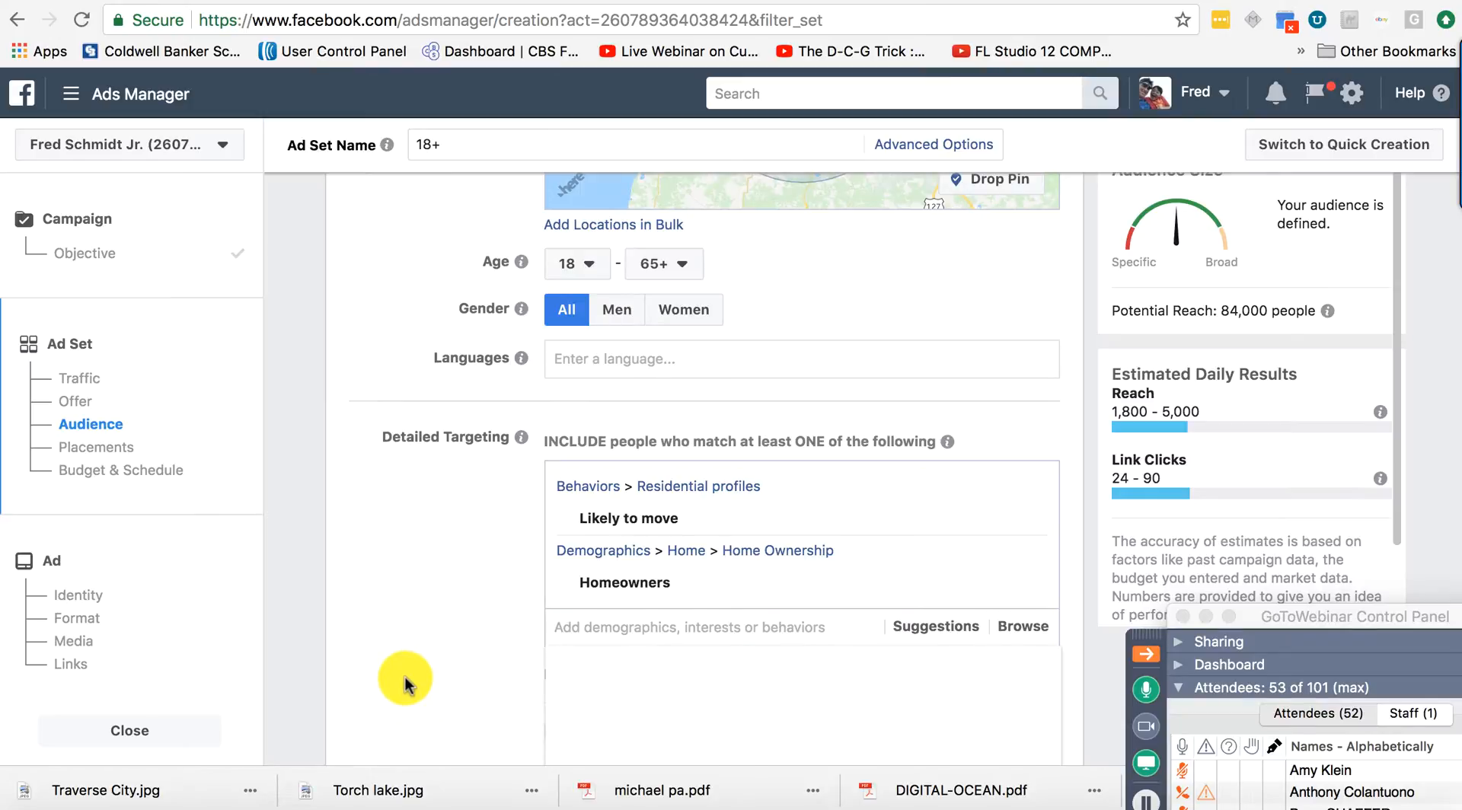
pyautogui.scroll(-3, 410, 670)
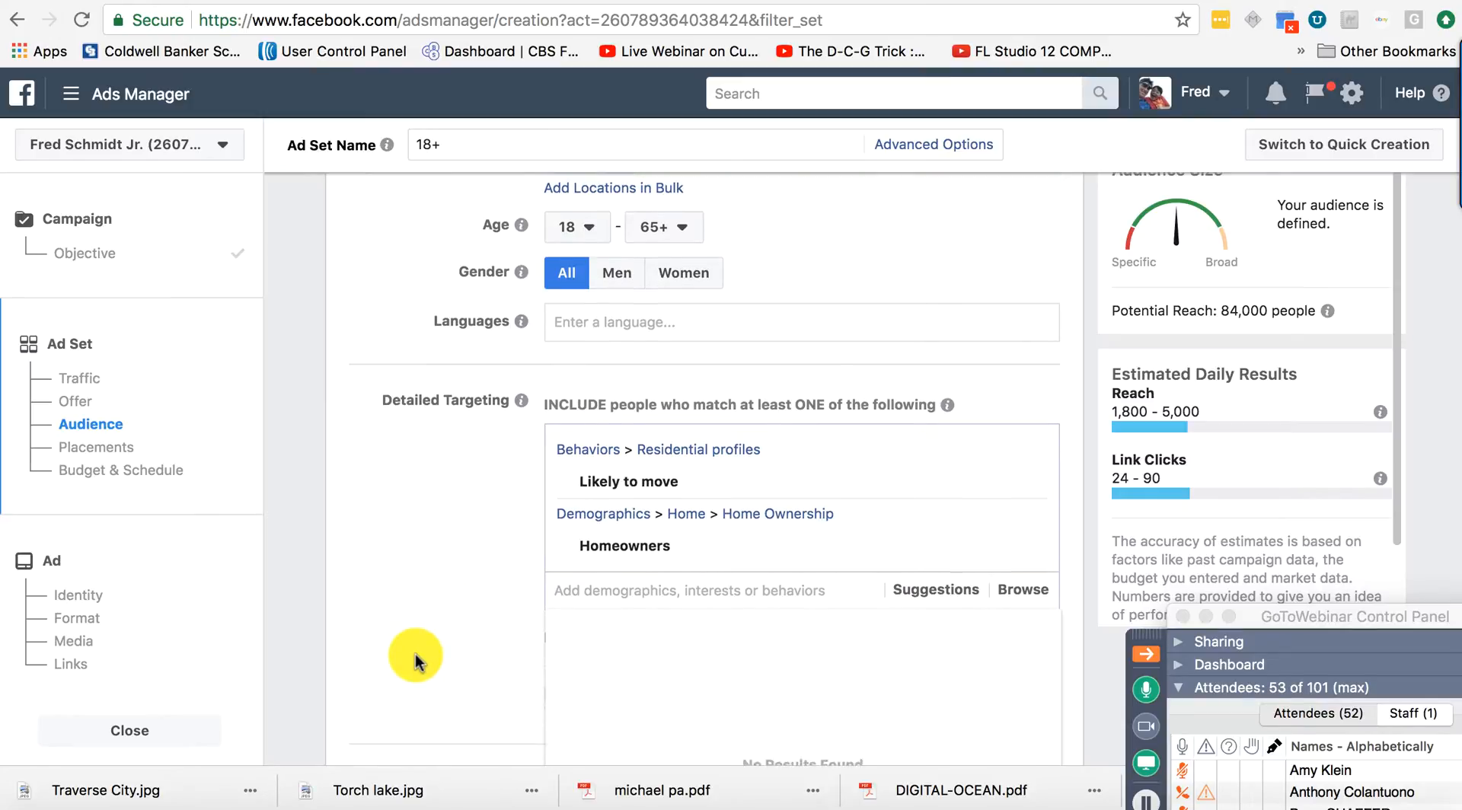
pyautogui.scroll(-7, 414, 655)
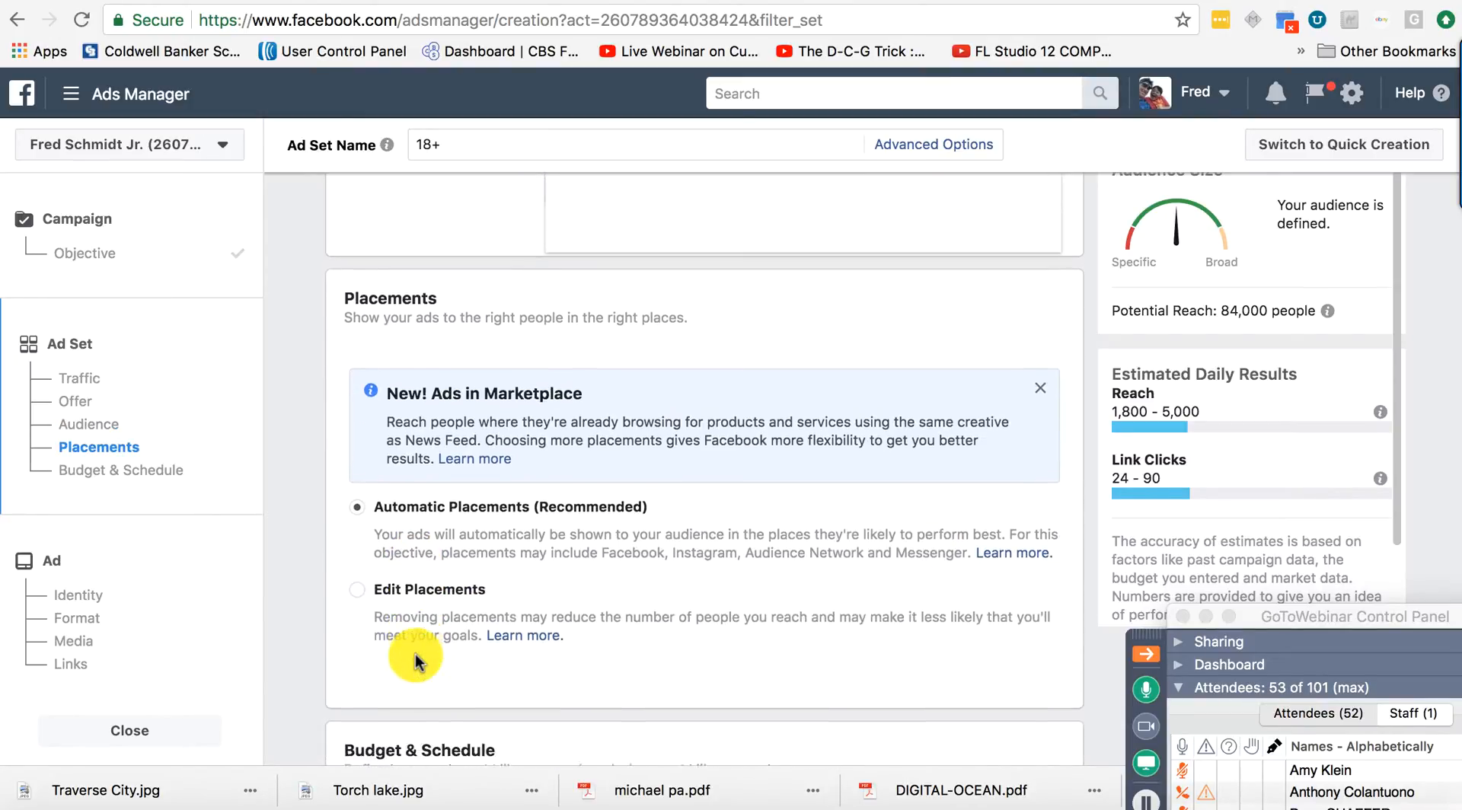
# Change the Daily Budget from $20.00 to $5.00 and review the bid strategy and delivery options.
pyautogui.scroll(-3, 414, 655)
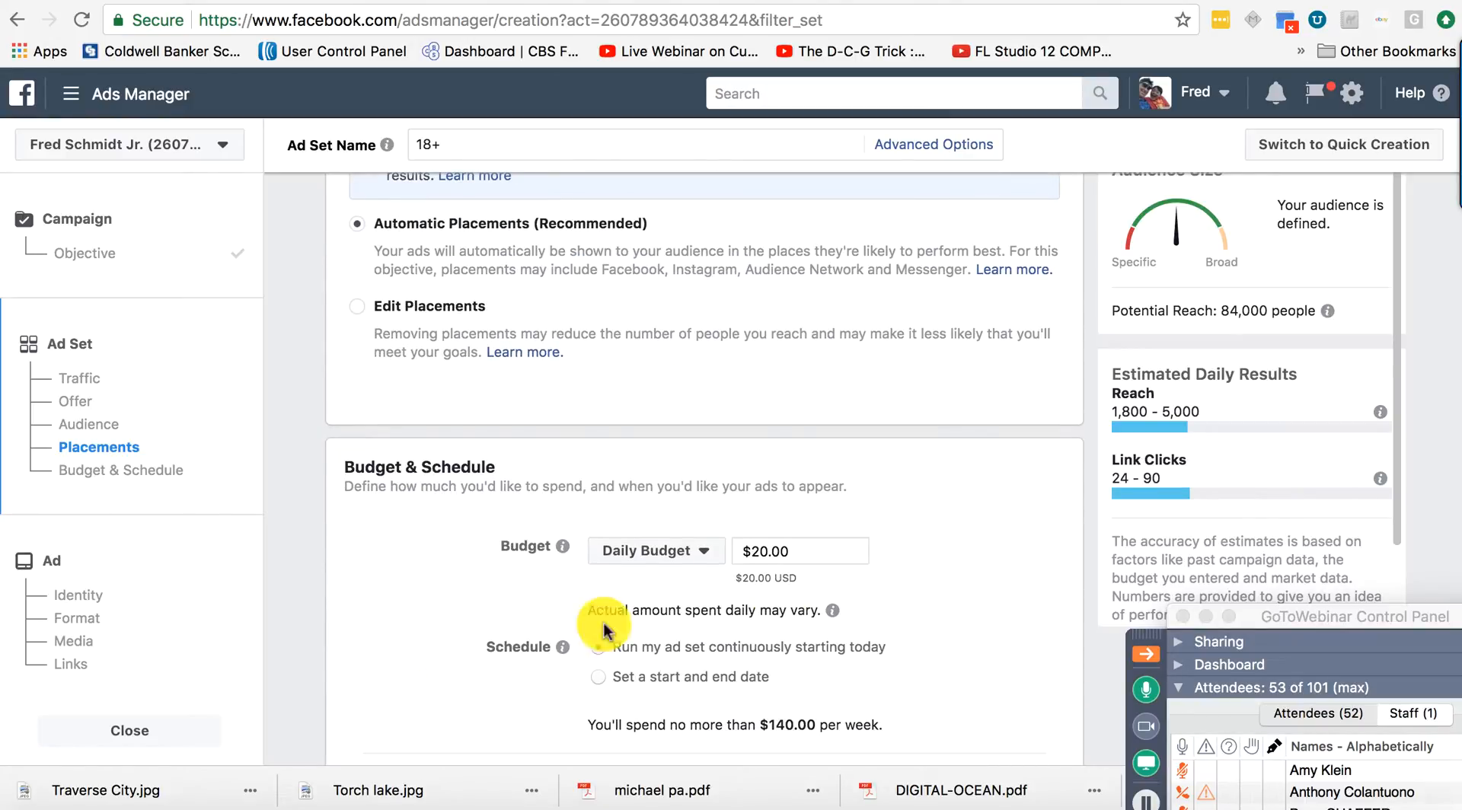
pyautogui.click(815, 550)
pyautogui.press('BackSpace')
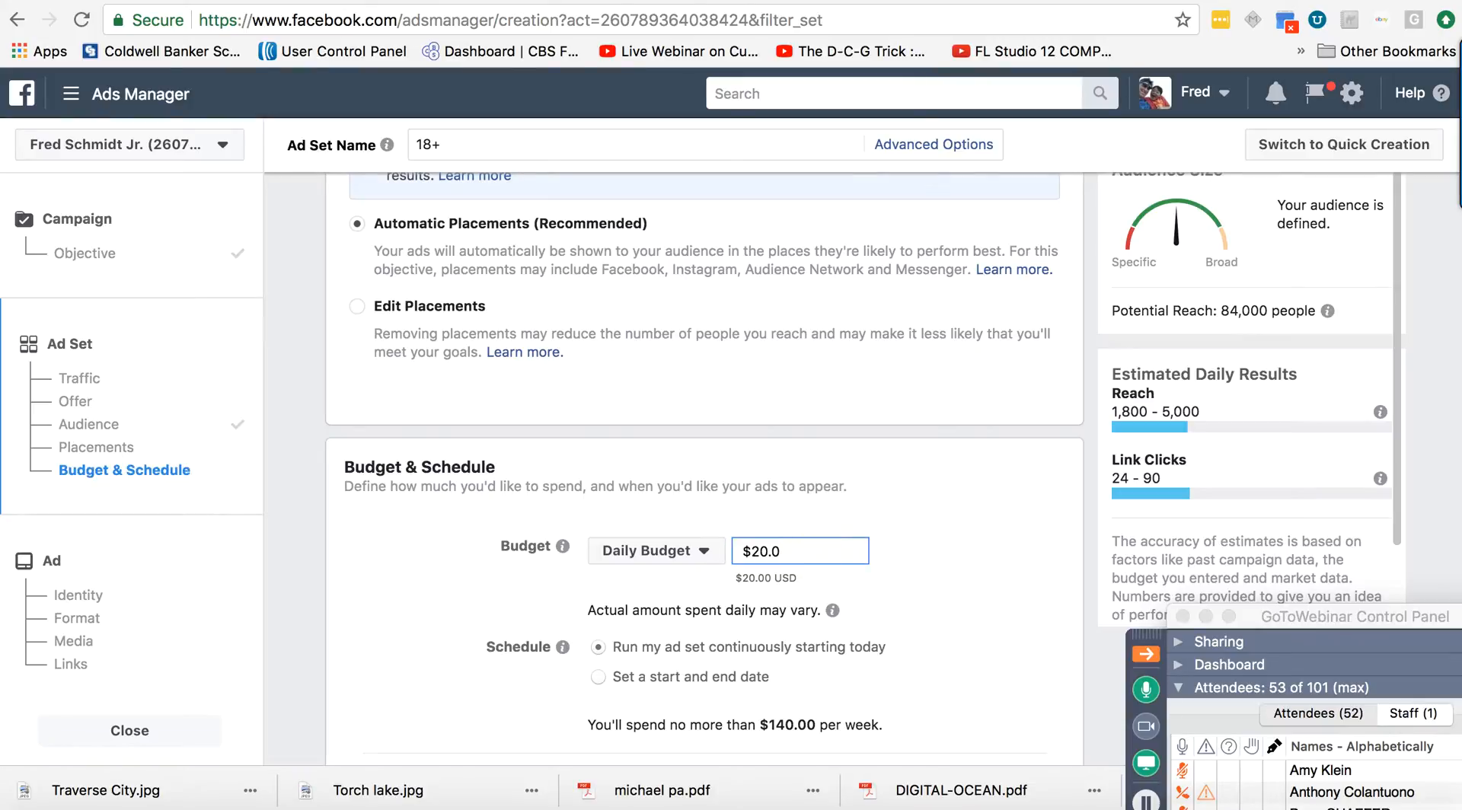
pyautogui.press('BackSpace')
pyautogui.press('BackSpace')
pyautogui.press('BackSpace')
pyautogui.press('BackSpace')
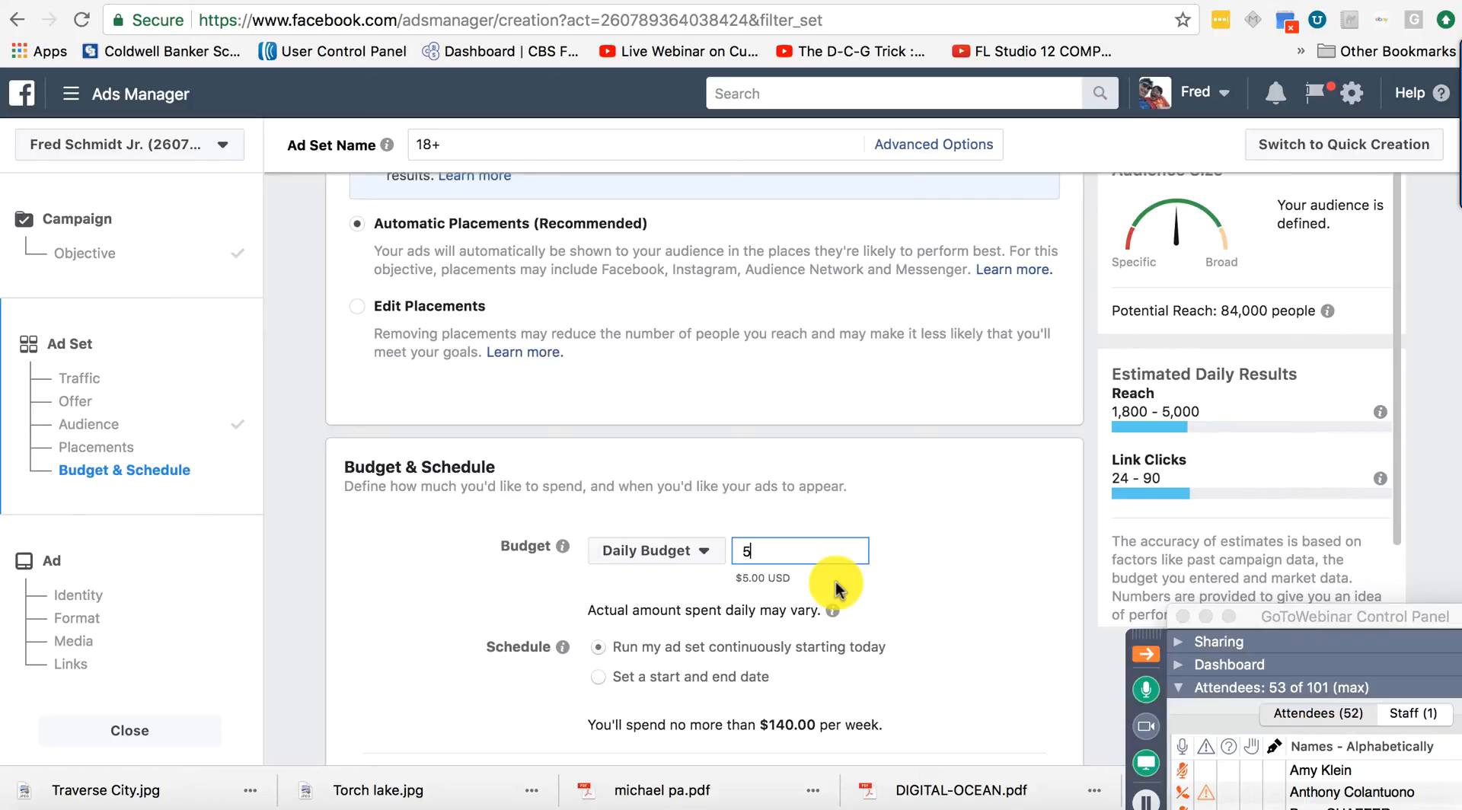
pyautogui.scroll(-3, 898, 640)
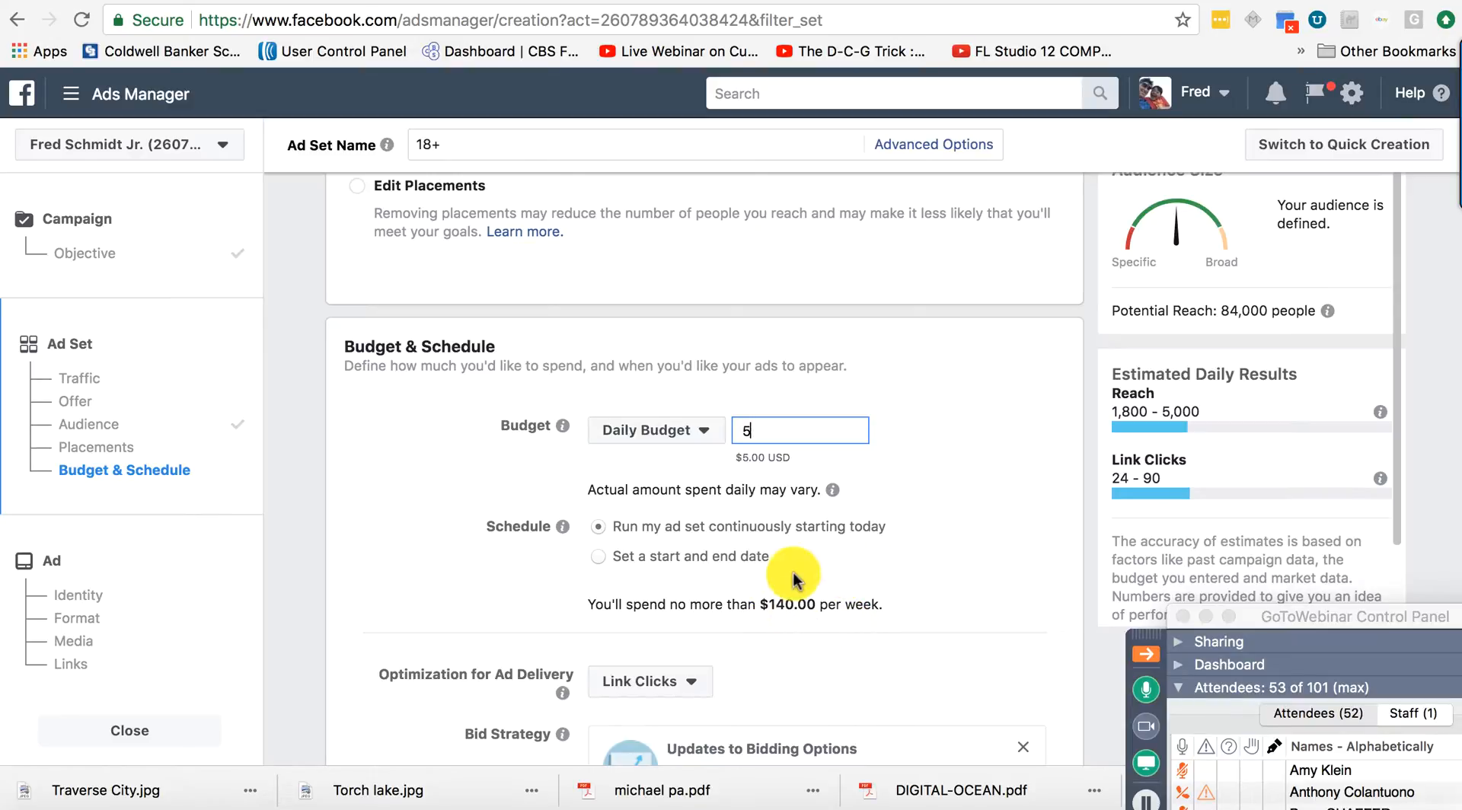
pyautogui.scroll(-5, 888, 623)
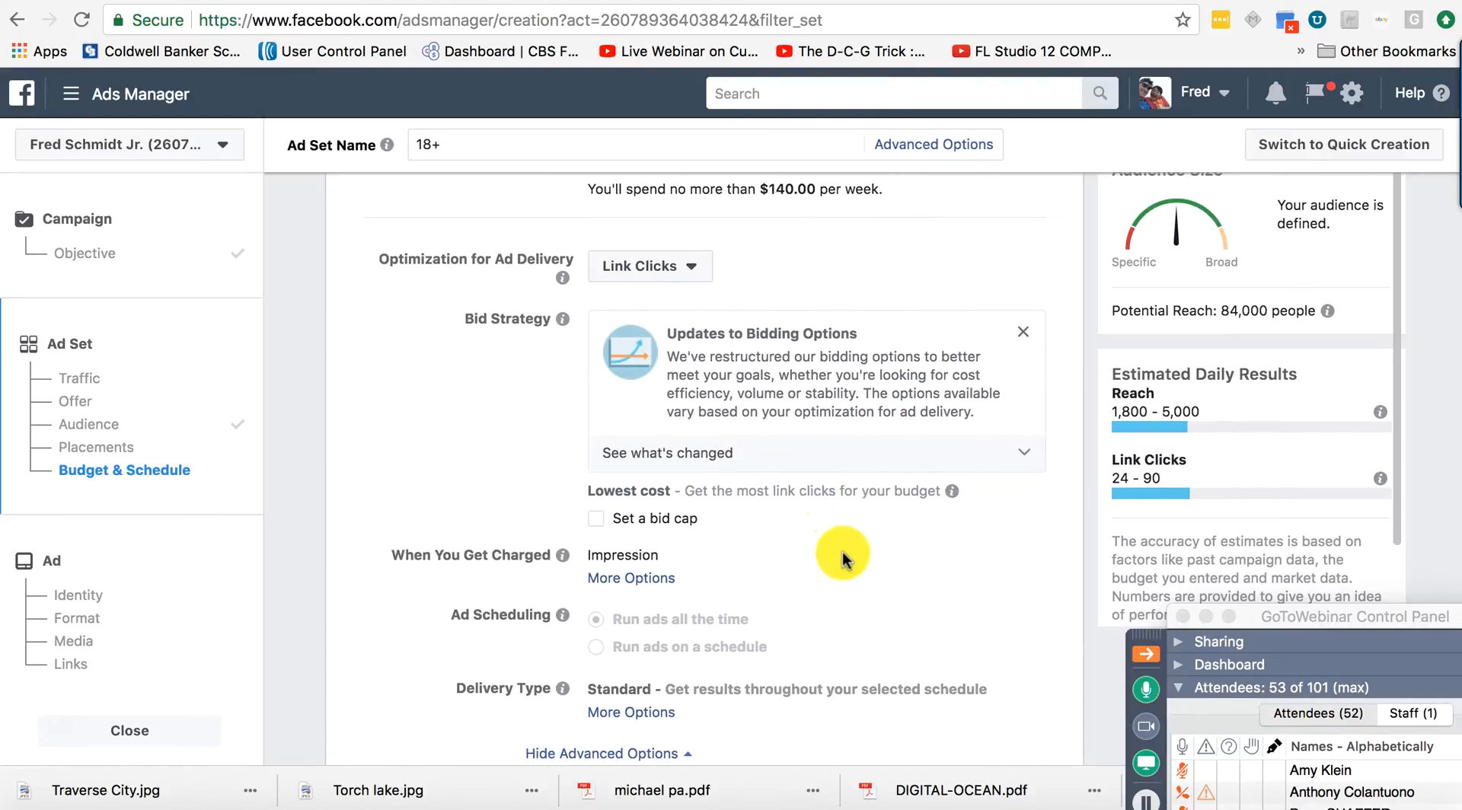
pyautogui.scroll(-2, 843, 560)
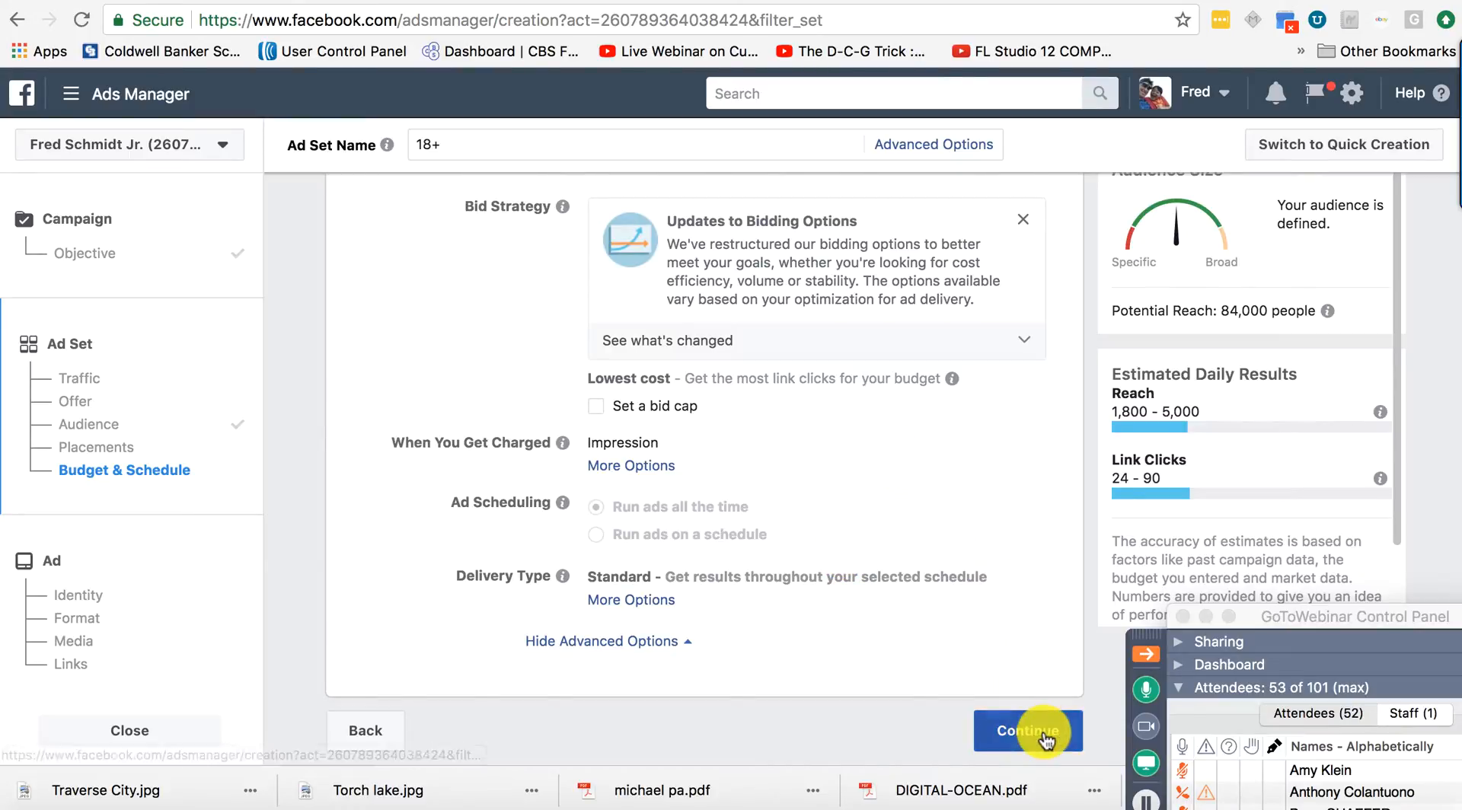
# Continue to the ad and paste the searchallproperties.com Torch Lake valuation link as the Website URL.
pyautogui.click(1032, 733)
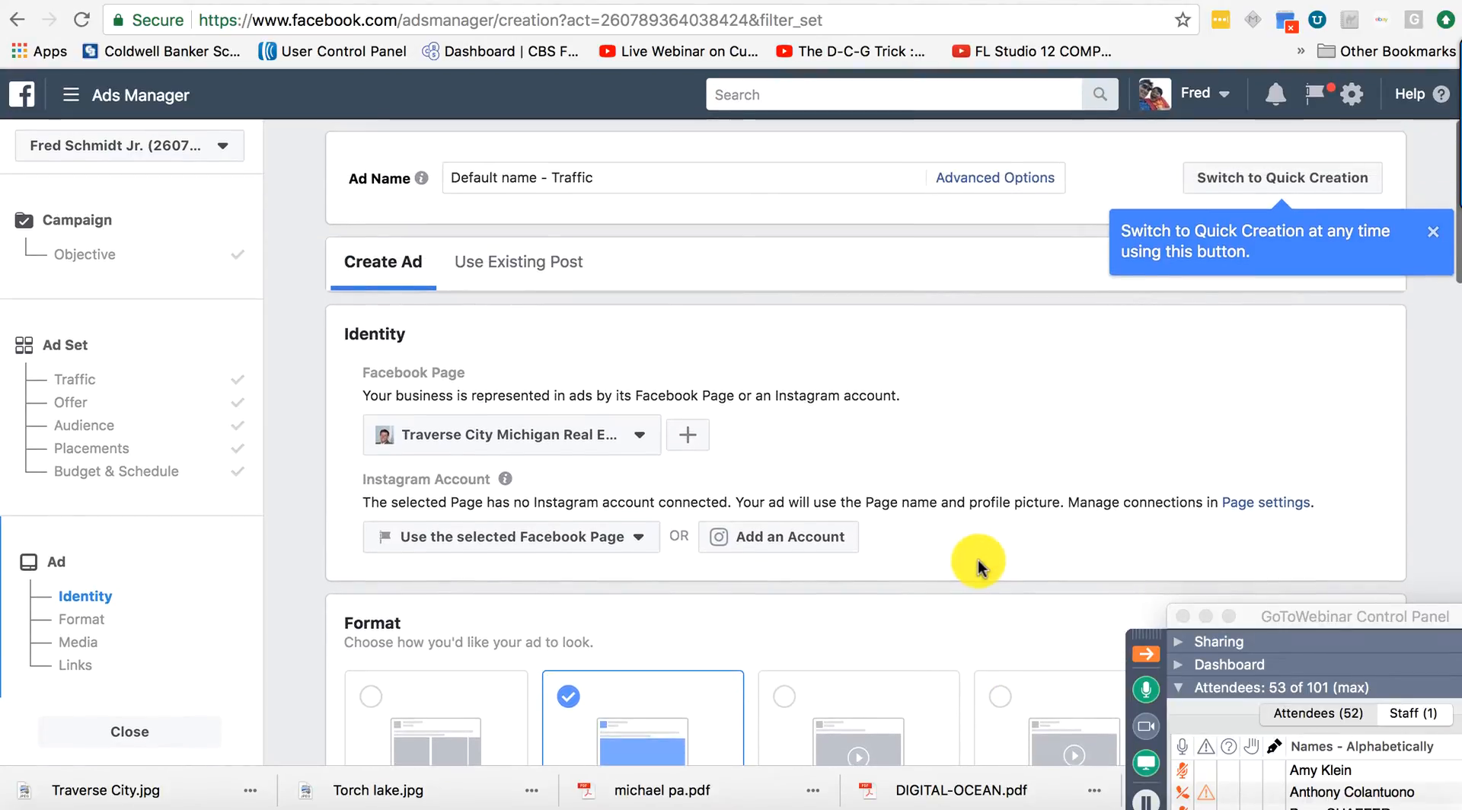
pyautogui.scroll(-10, 979, 568)
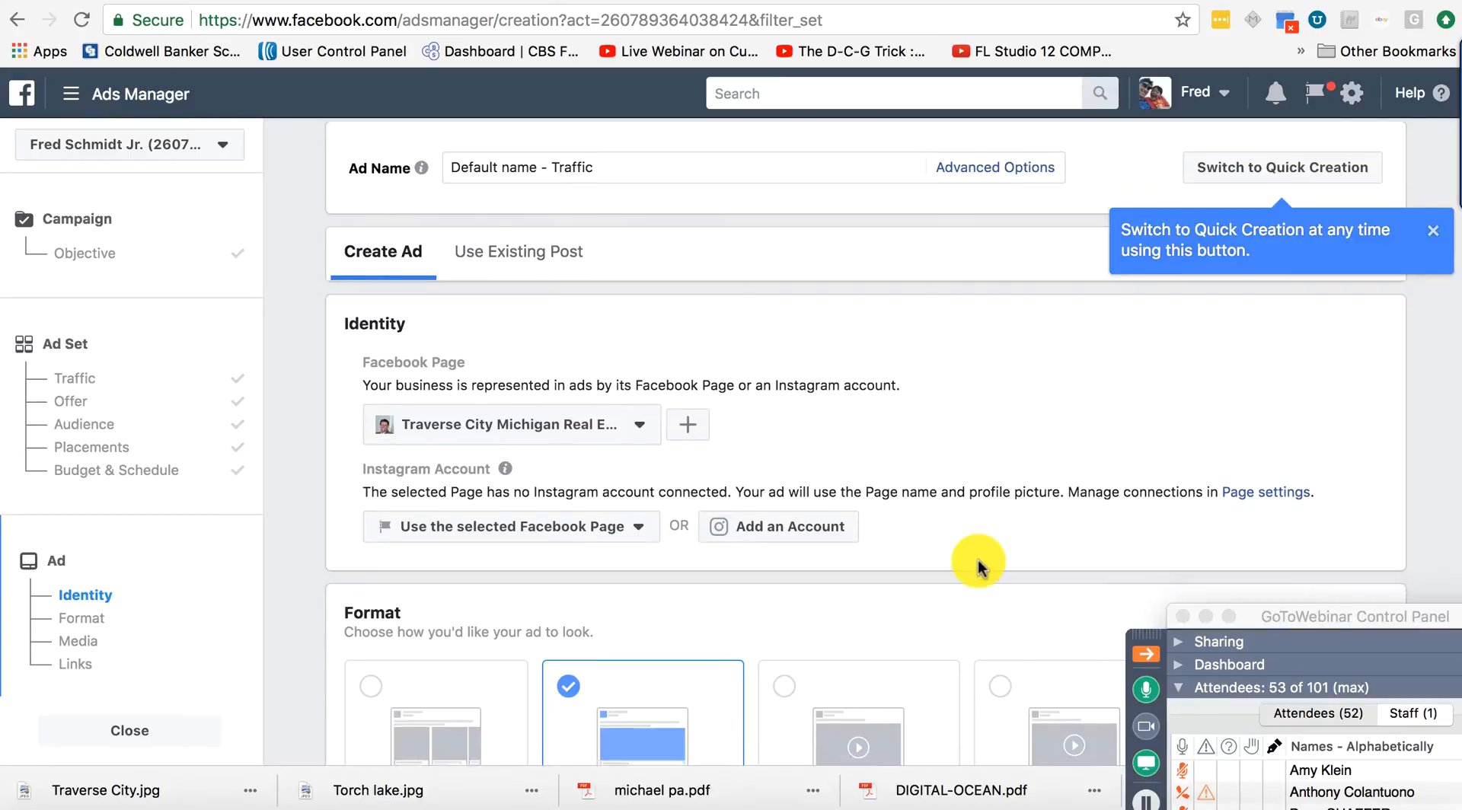
pyautogui.scroll(-5, 979, 568)
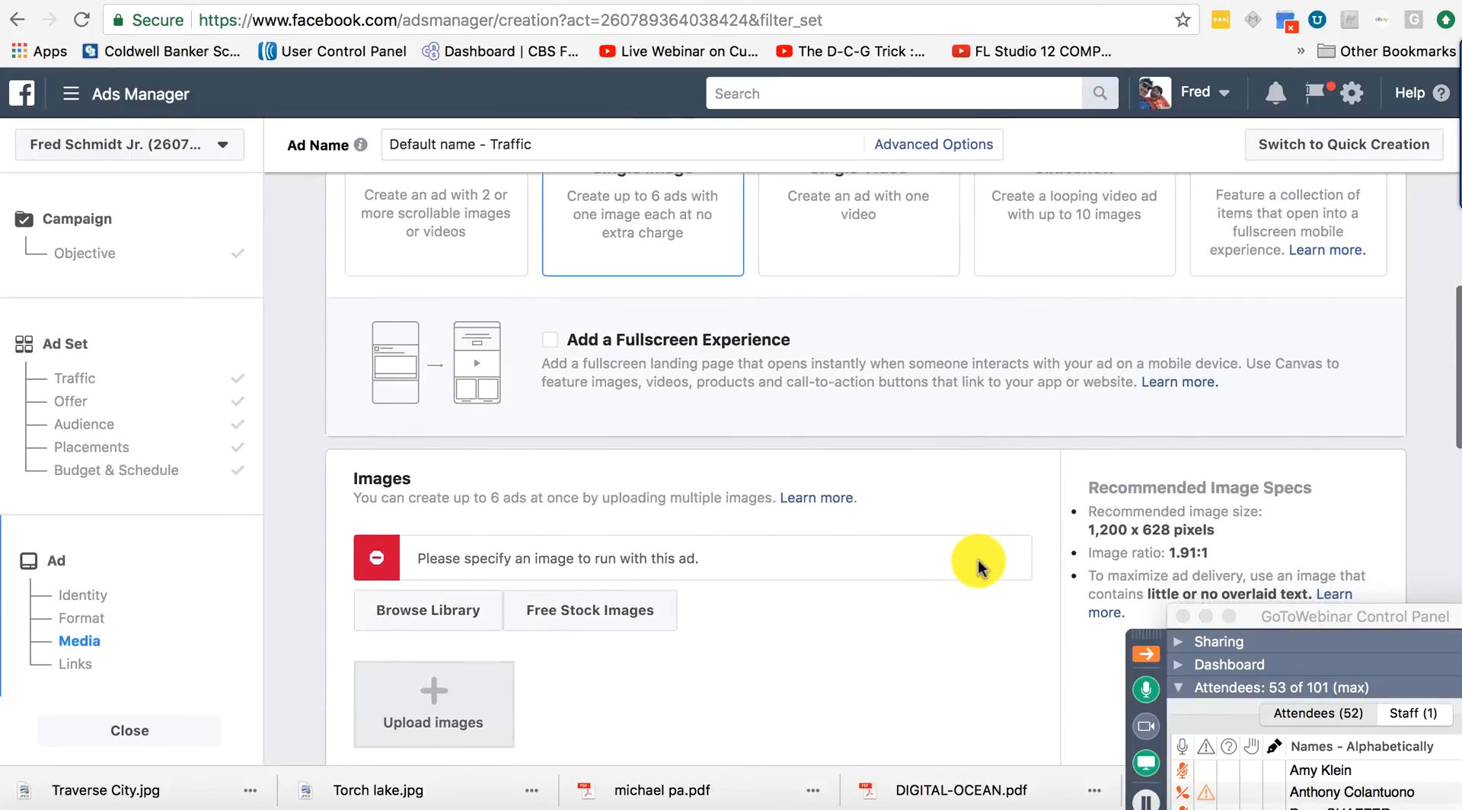
pyautogui.scroll(-4, 979, 563)
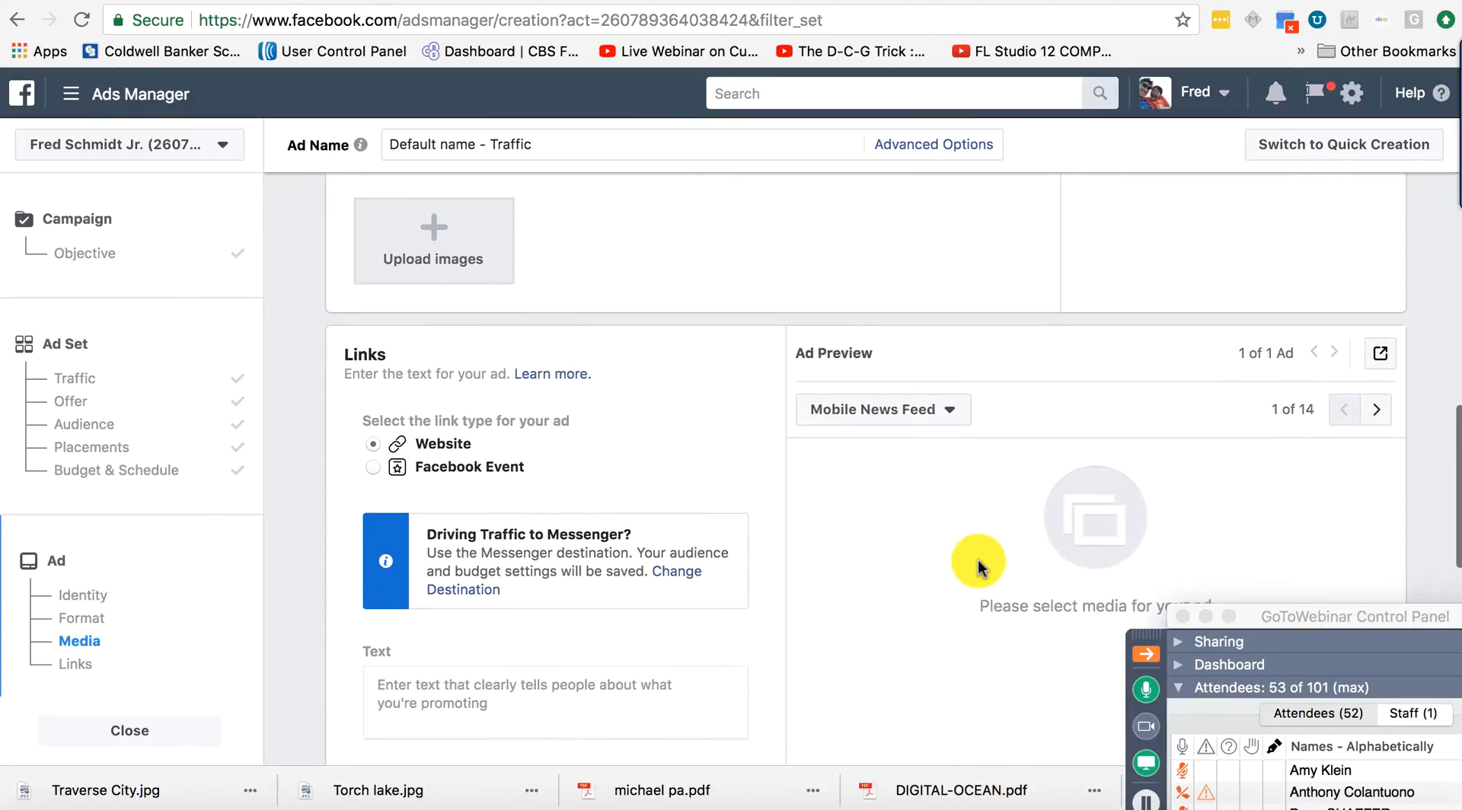
pyautogui.scroll(-1, 978, 560)
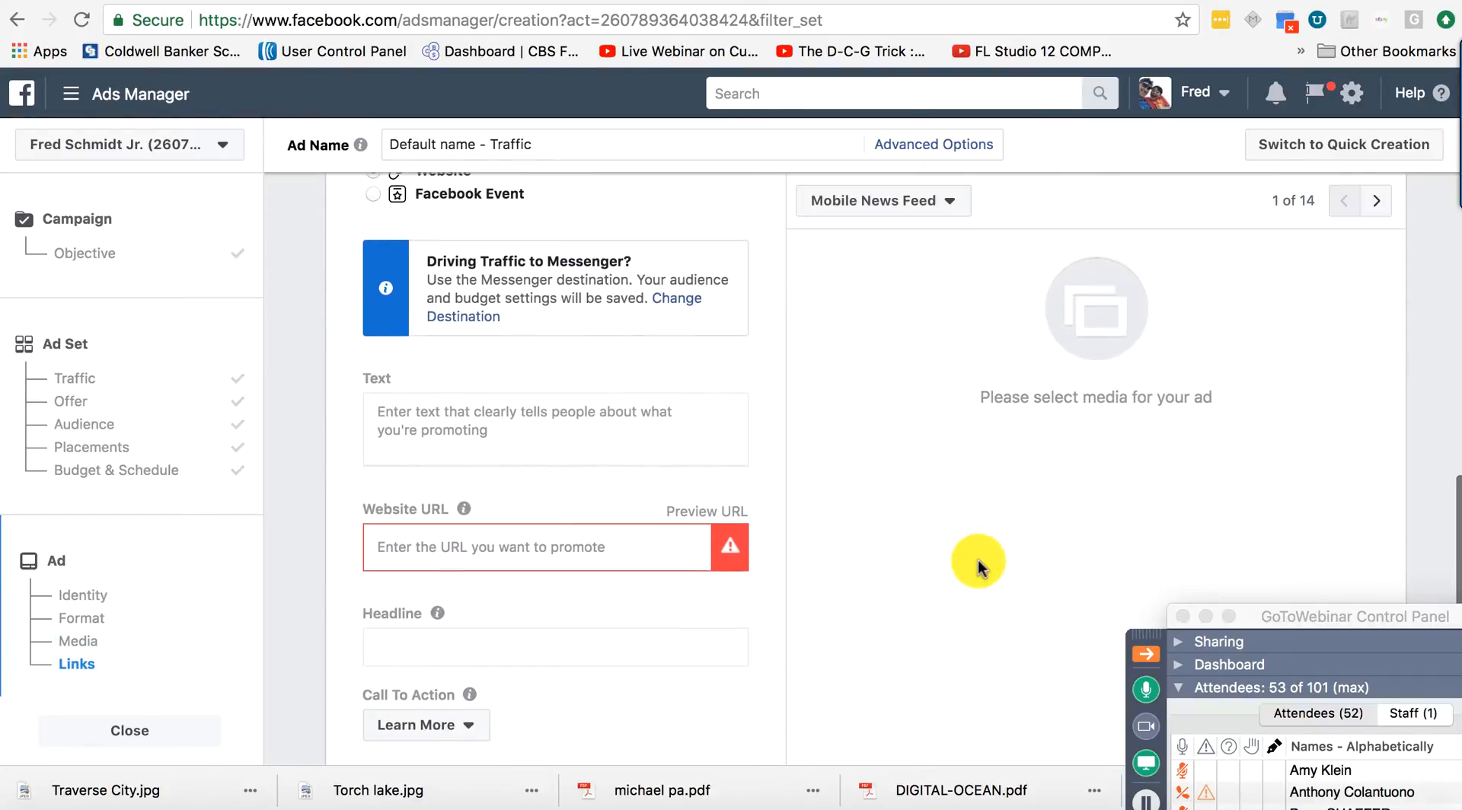
pyautogui.click(575, 545)
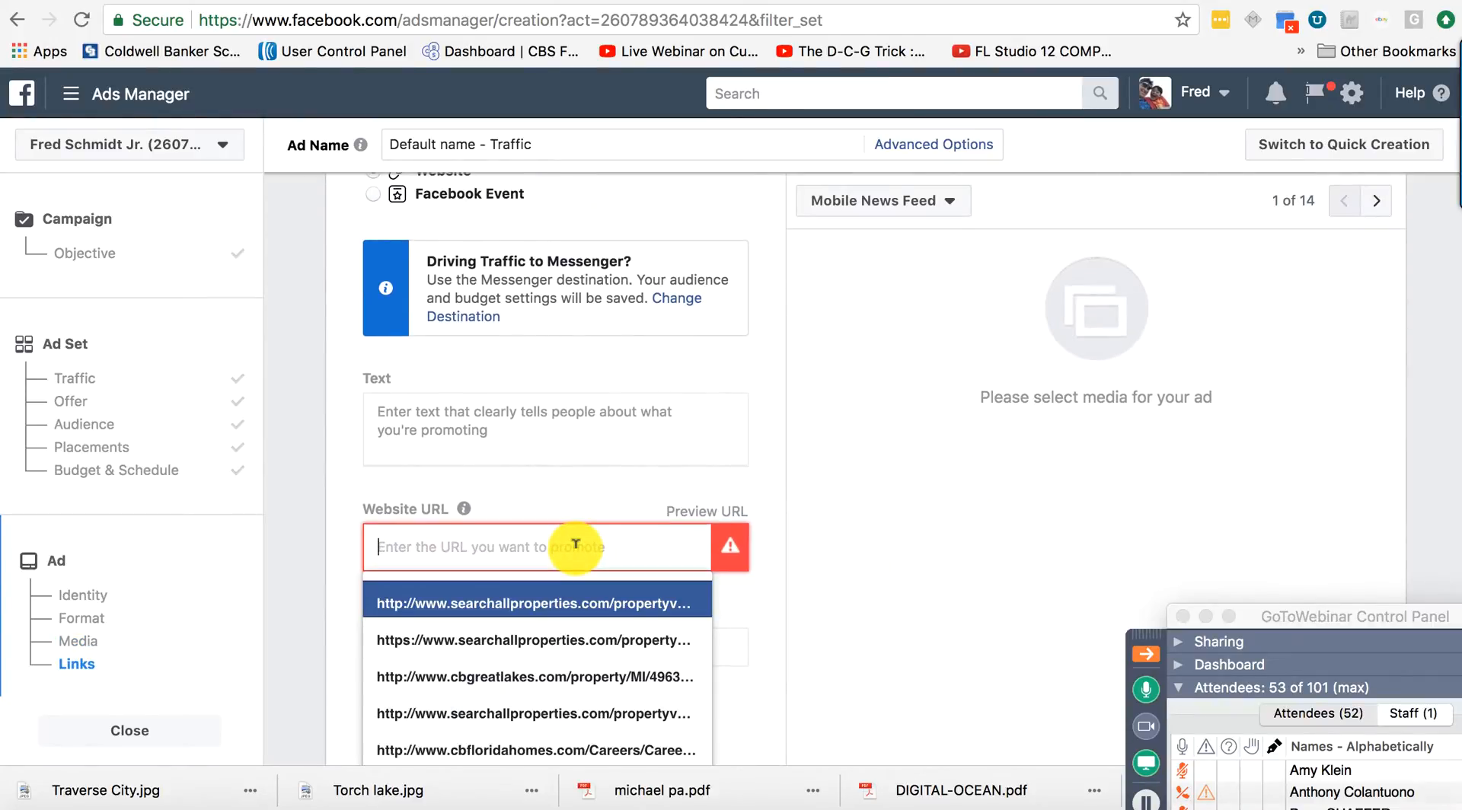
pyautogui.press('super+v')
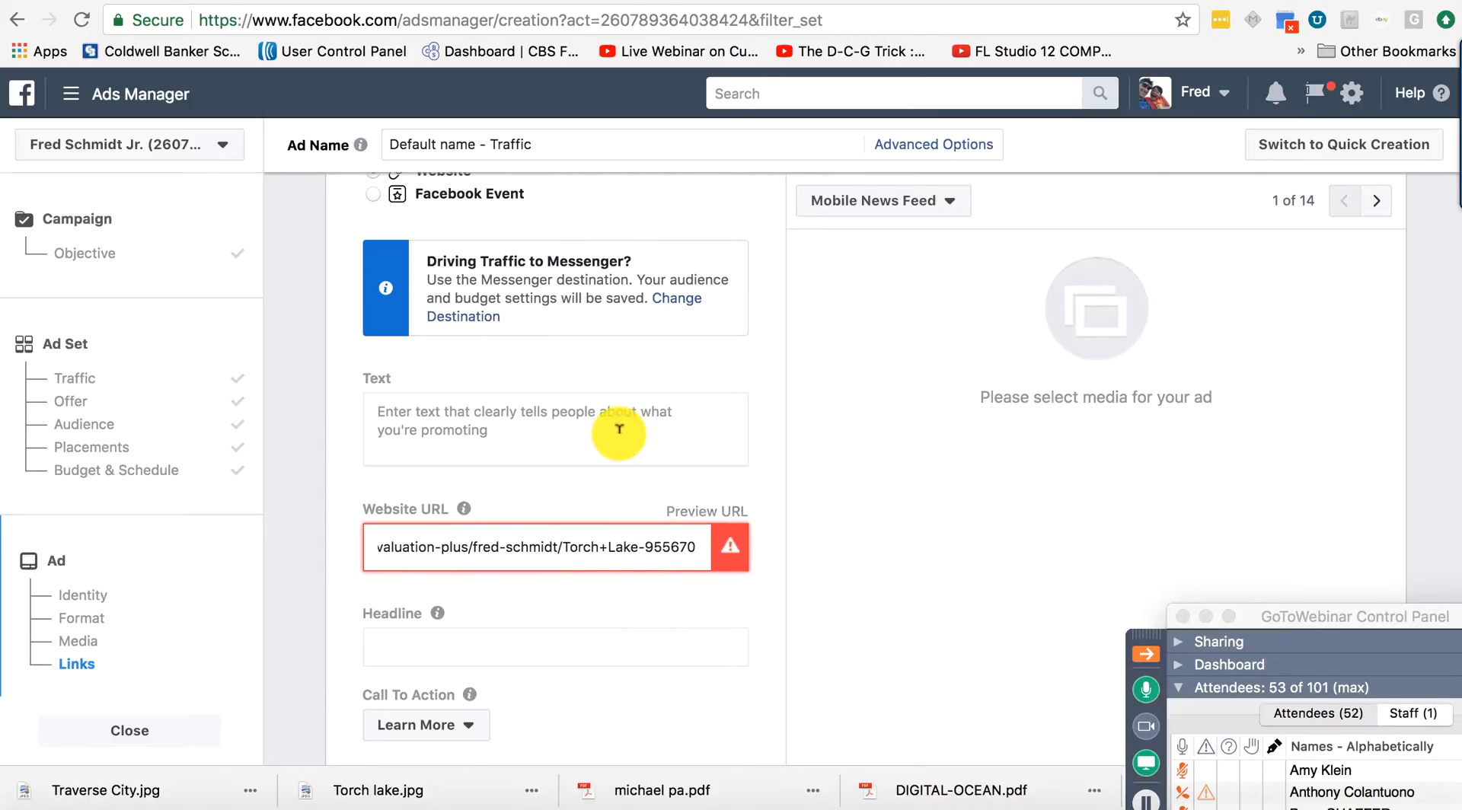
# Enter ad text 'How much is you Torch Lake Property Worth?' and complete the headline 'What Is Your Torch Lake Property Worth?'.
pyautogui.click(618, 431)
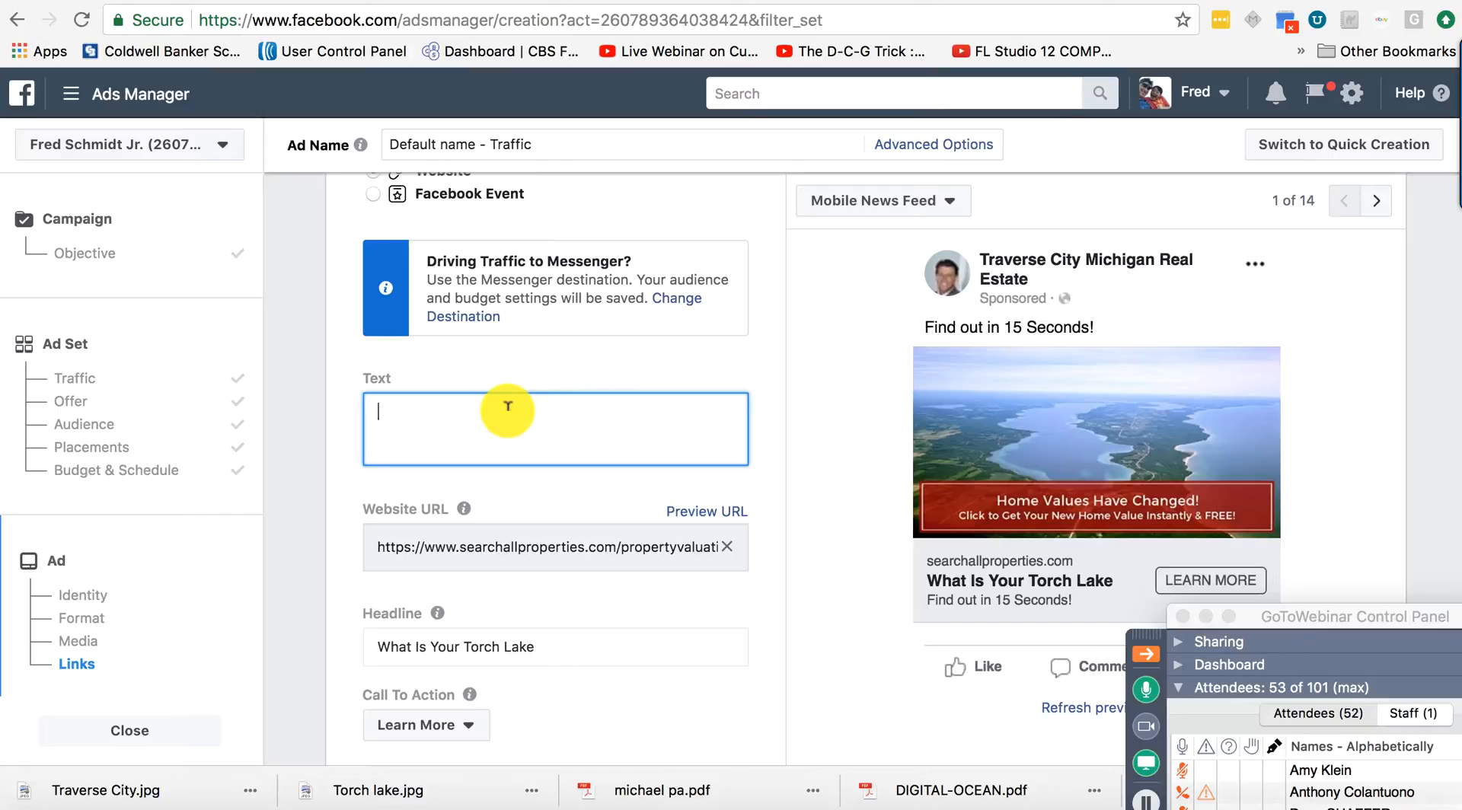
pyautogui.write('How much is you')
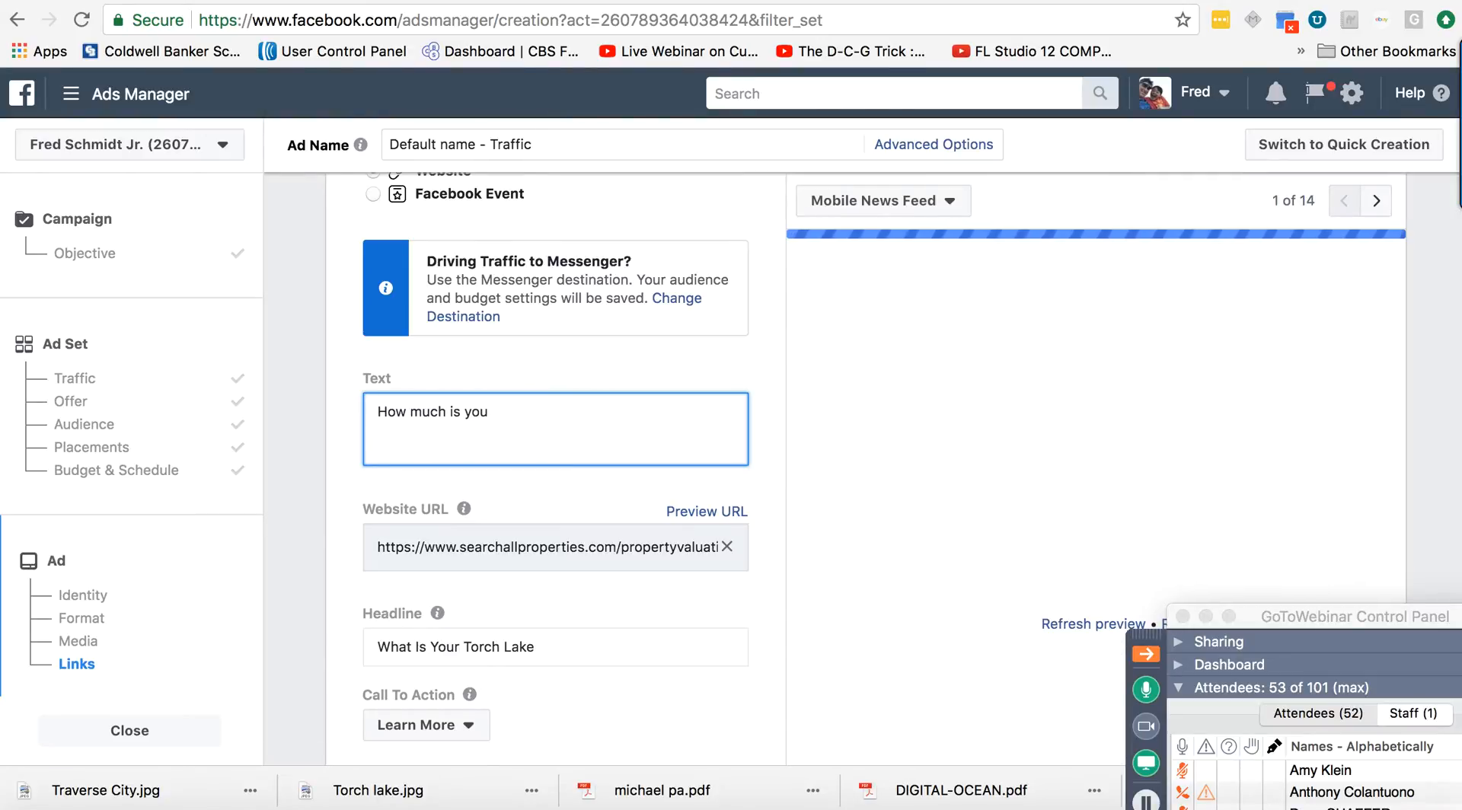
pyautogui.write(' Torch')
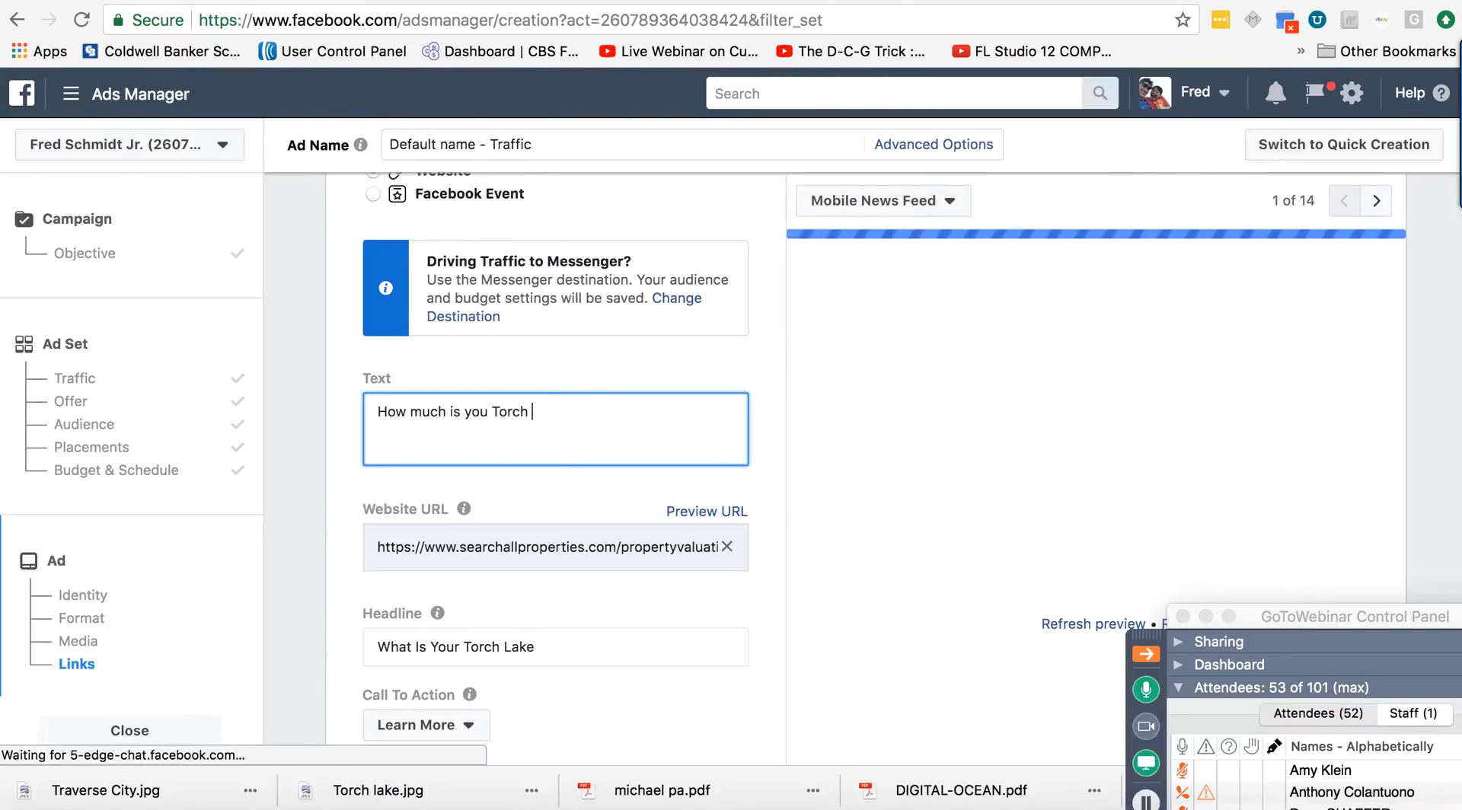
pyautogui.write(' Lake')
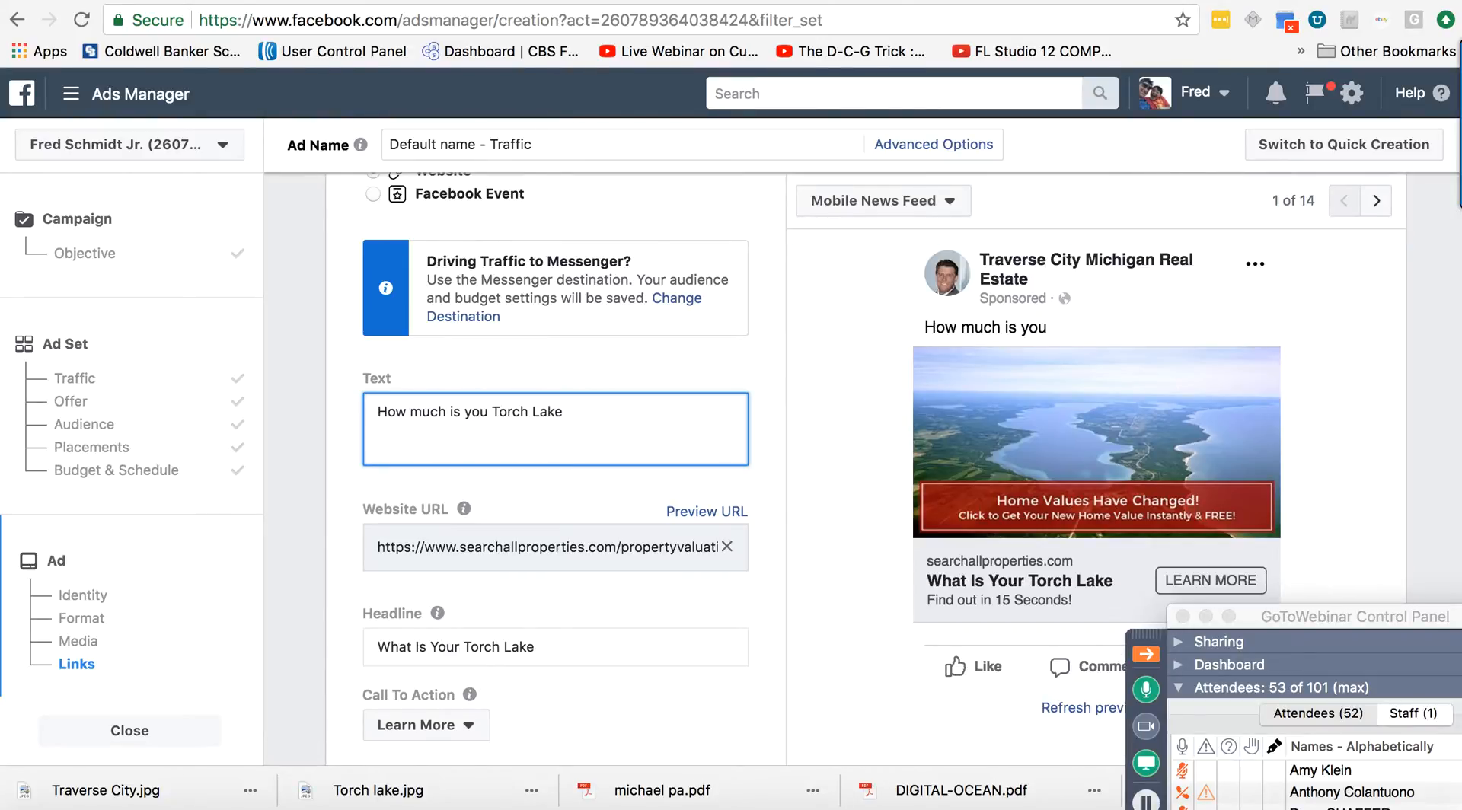
pyautogui.write(' Propert')
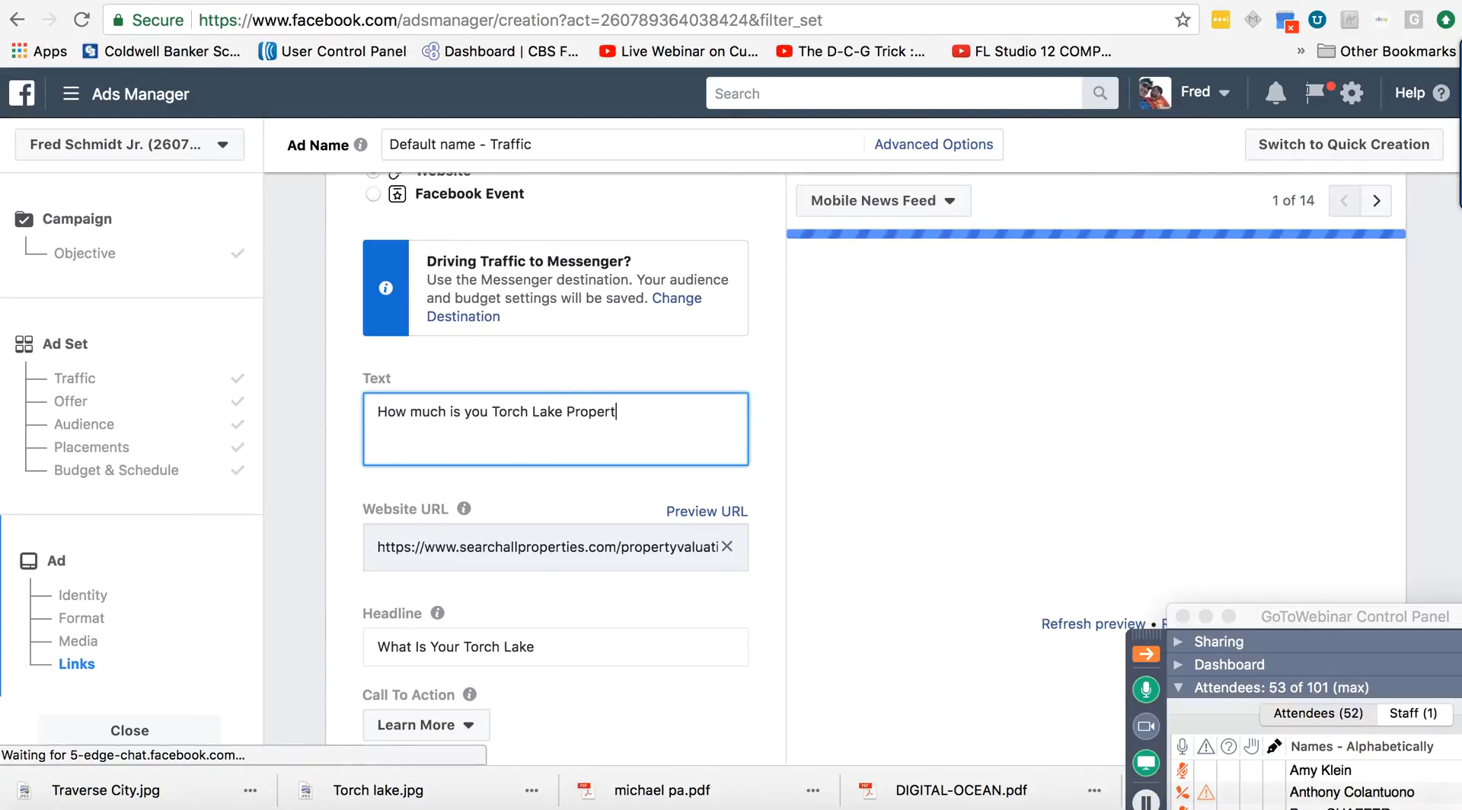
pyautogui.write('y Wor')
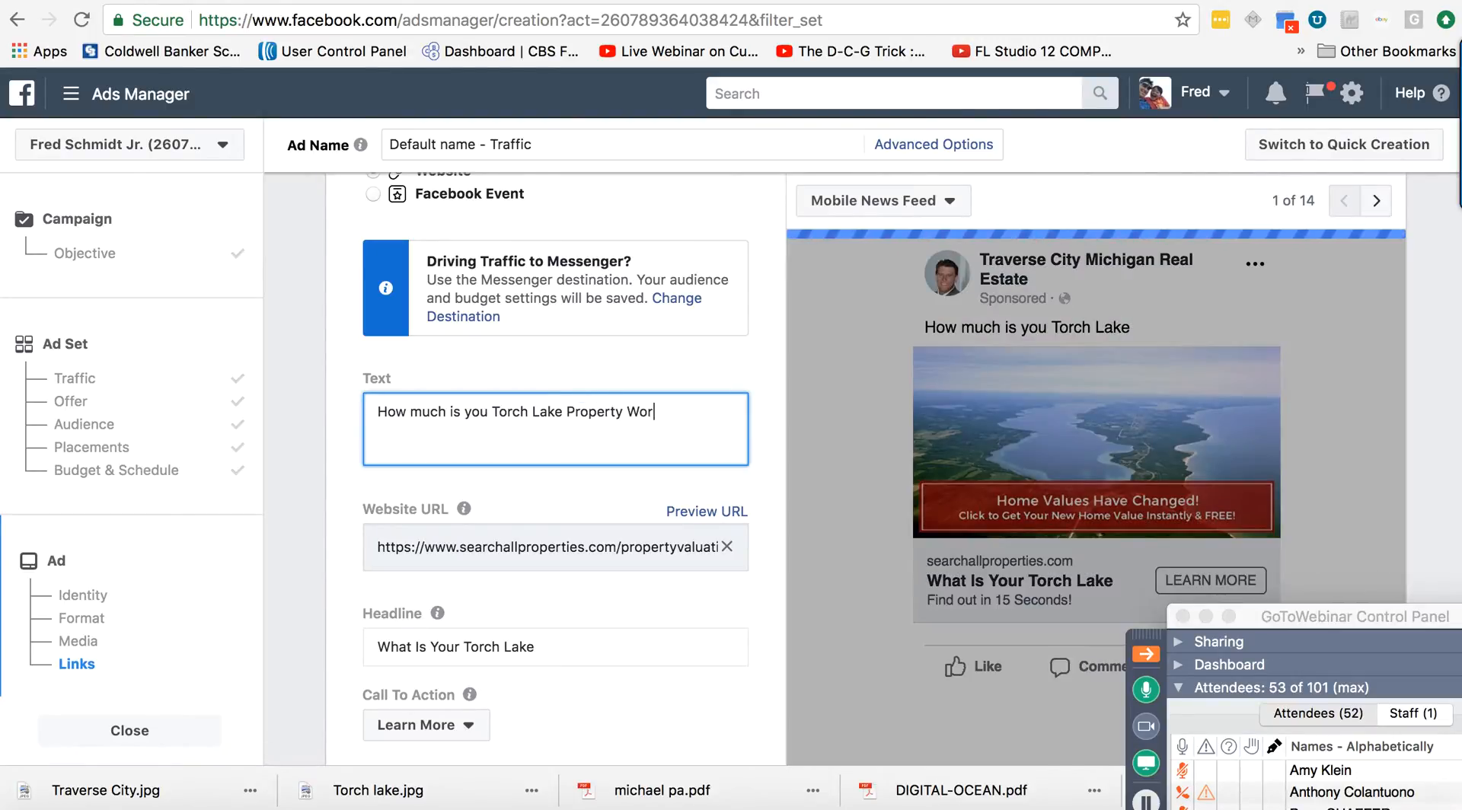
pyautogui.write('th?')
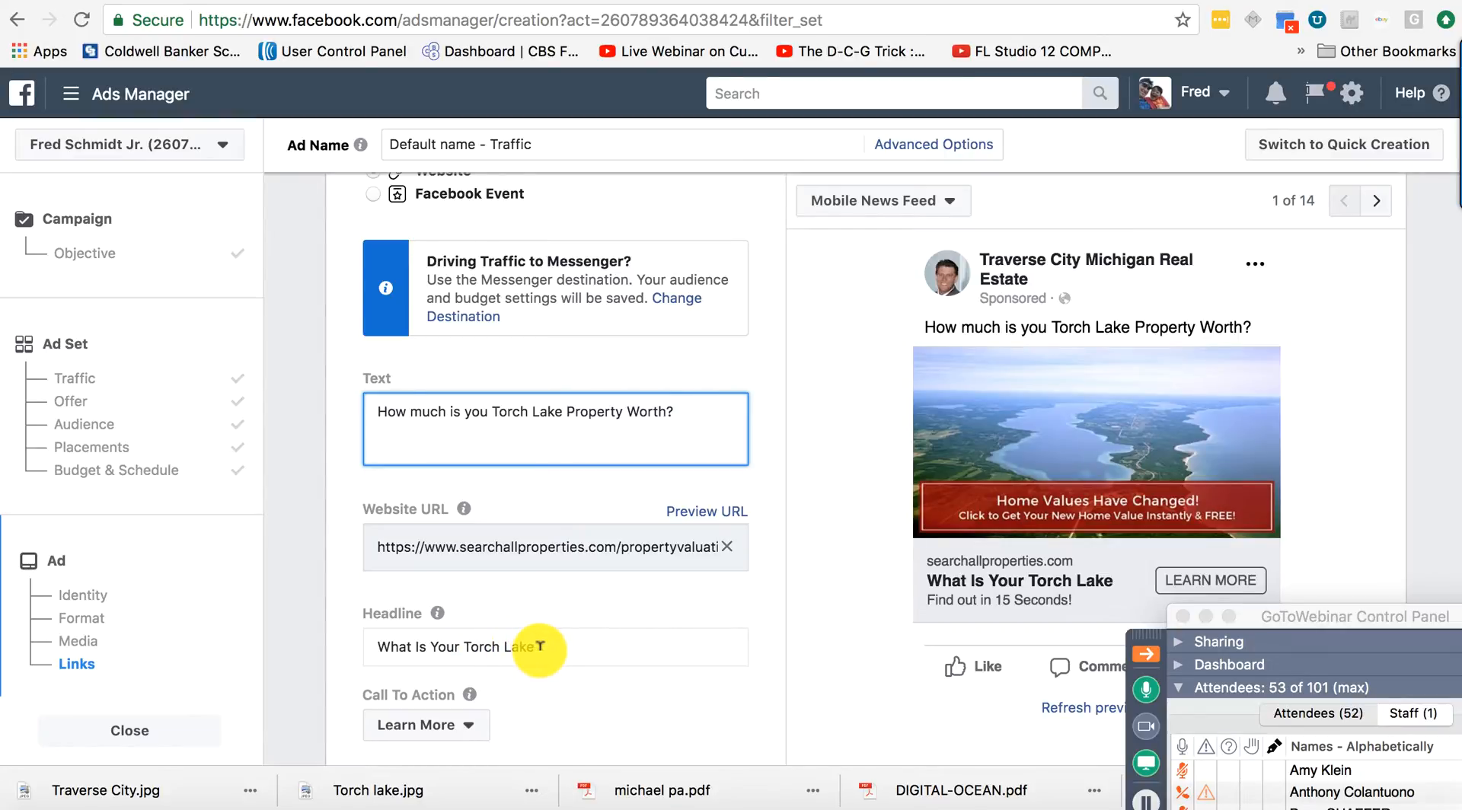
pyautogui.click(538, 646)
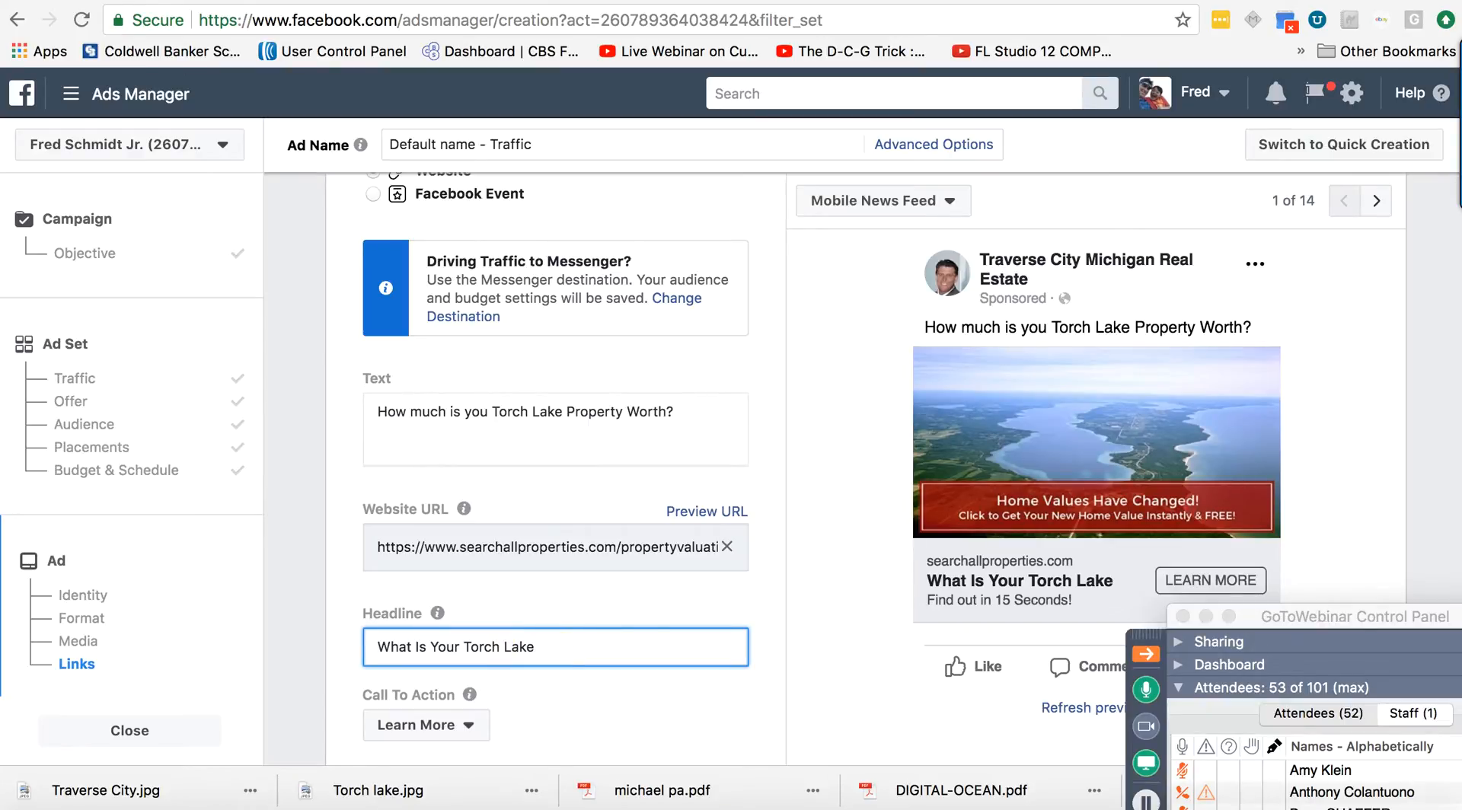
pyautogui.write('Proper')
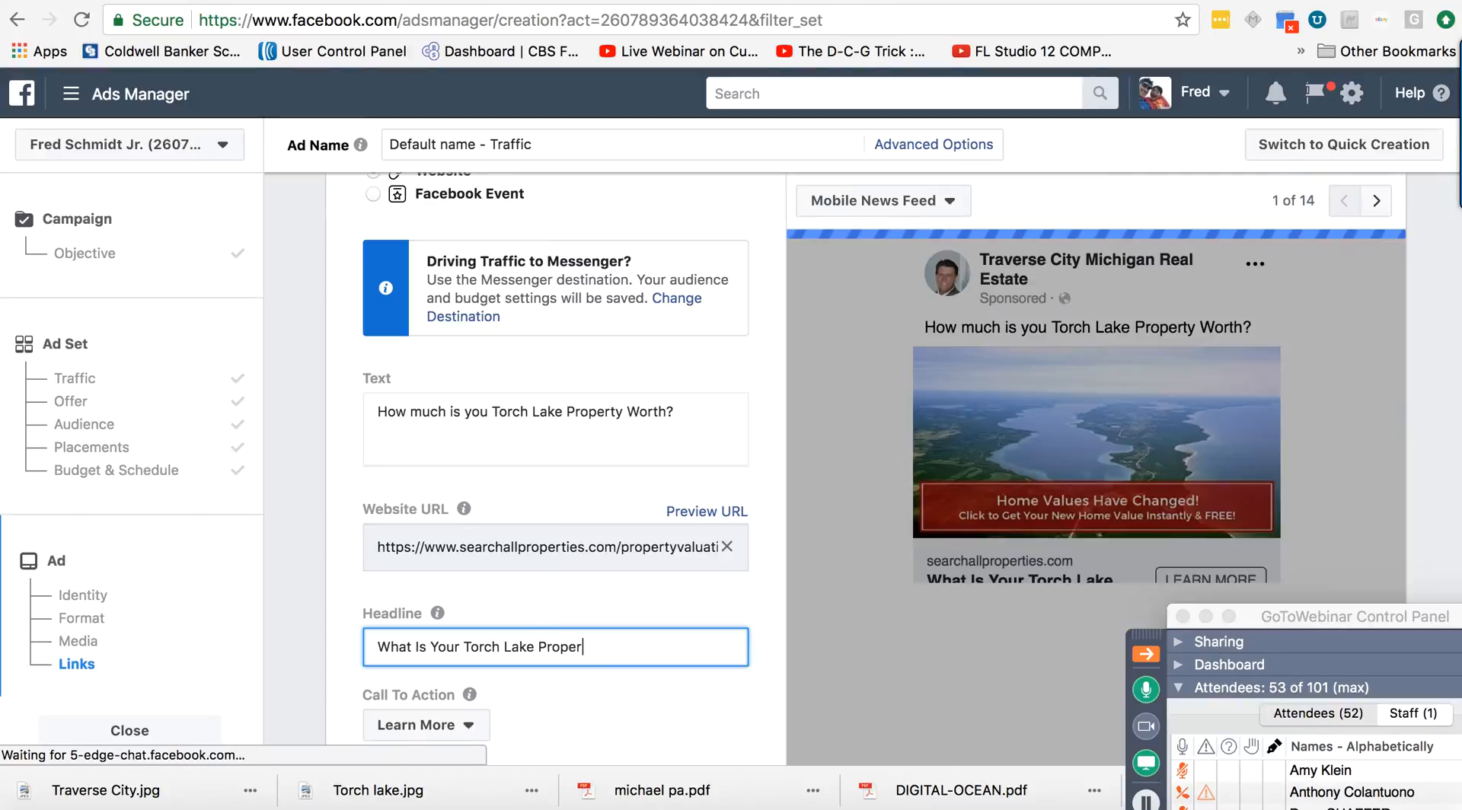
pyautogui.write('ty')
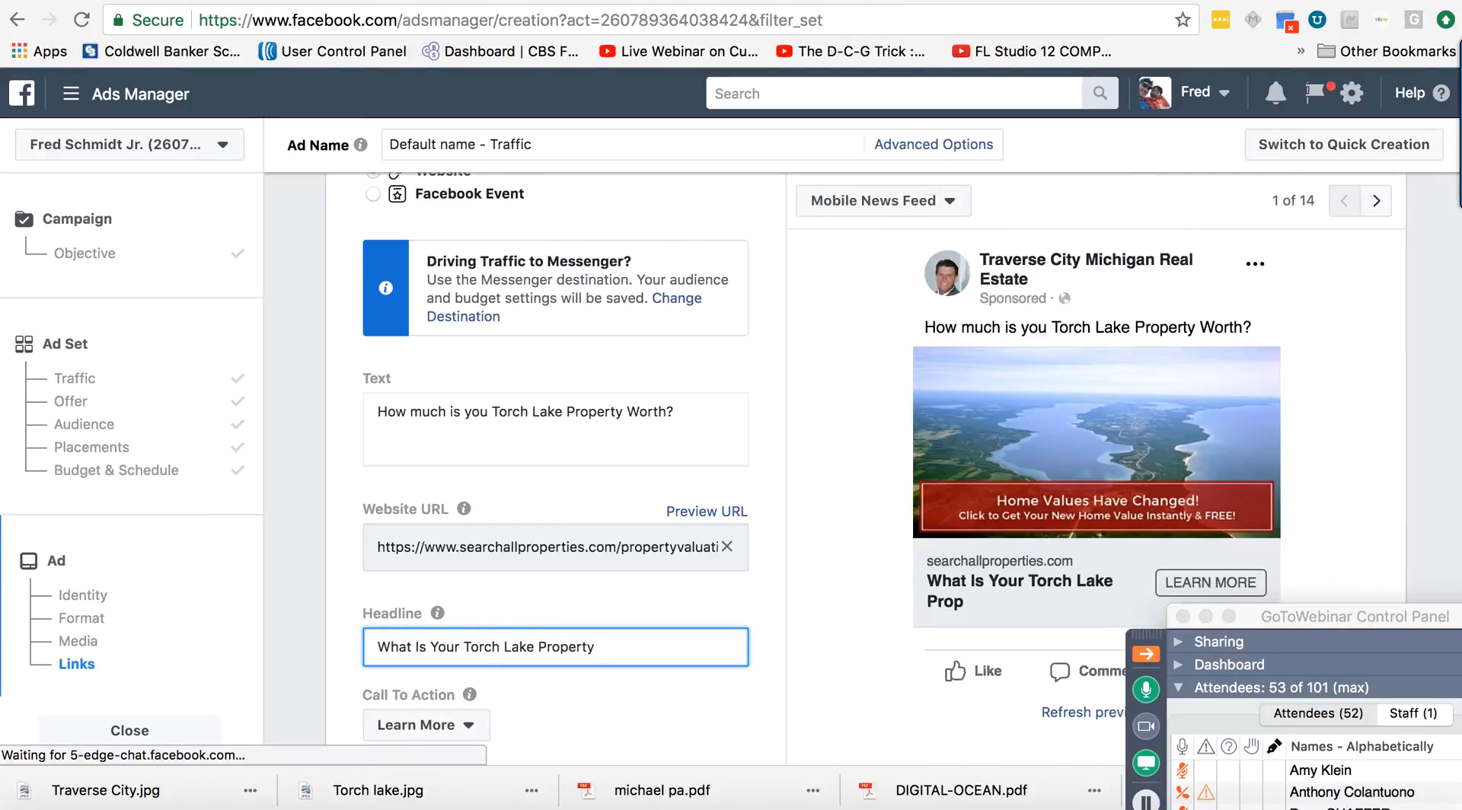
pyautogui.write(' W')
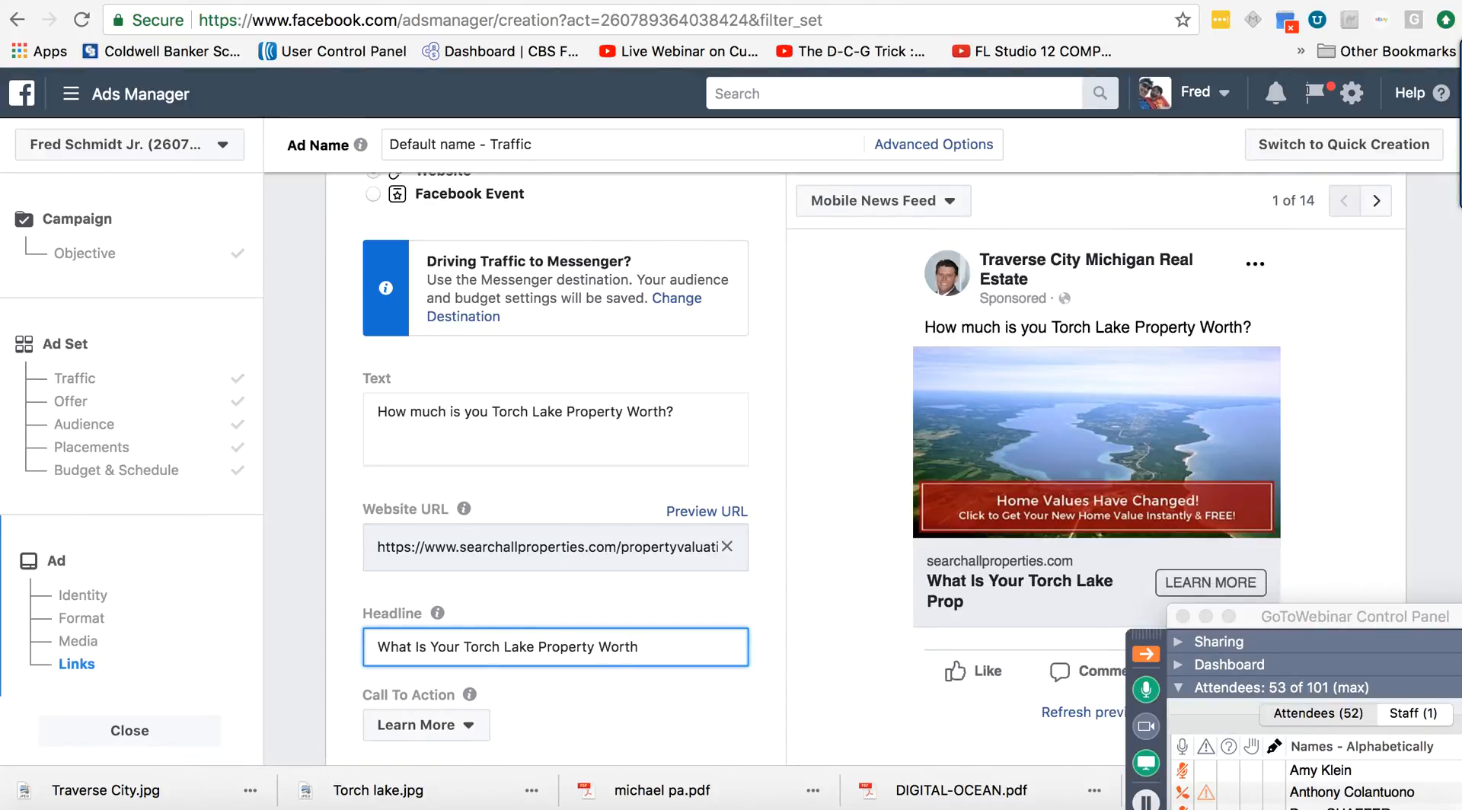
pyautogui.write('orth')
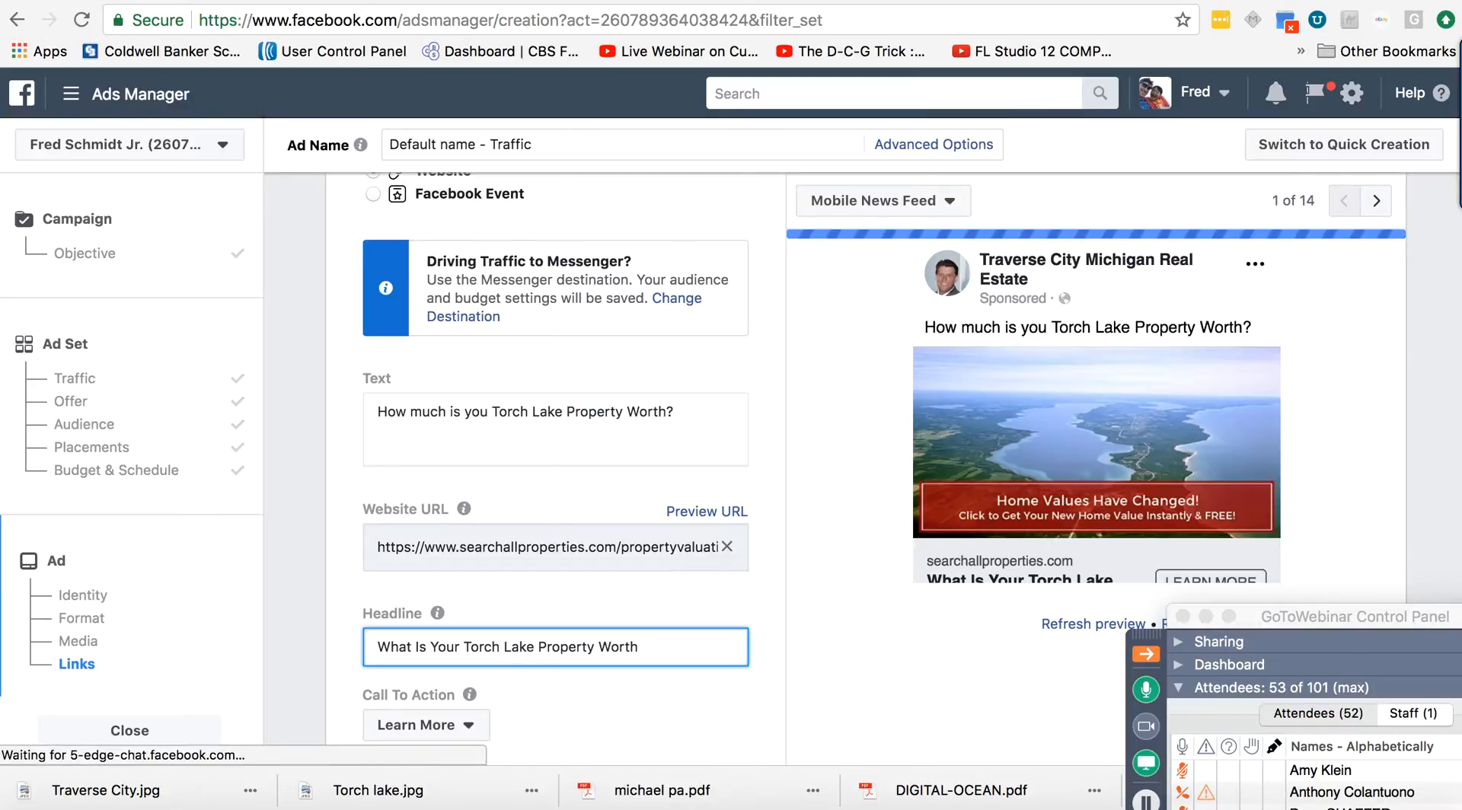
pyautogui.write('?')
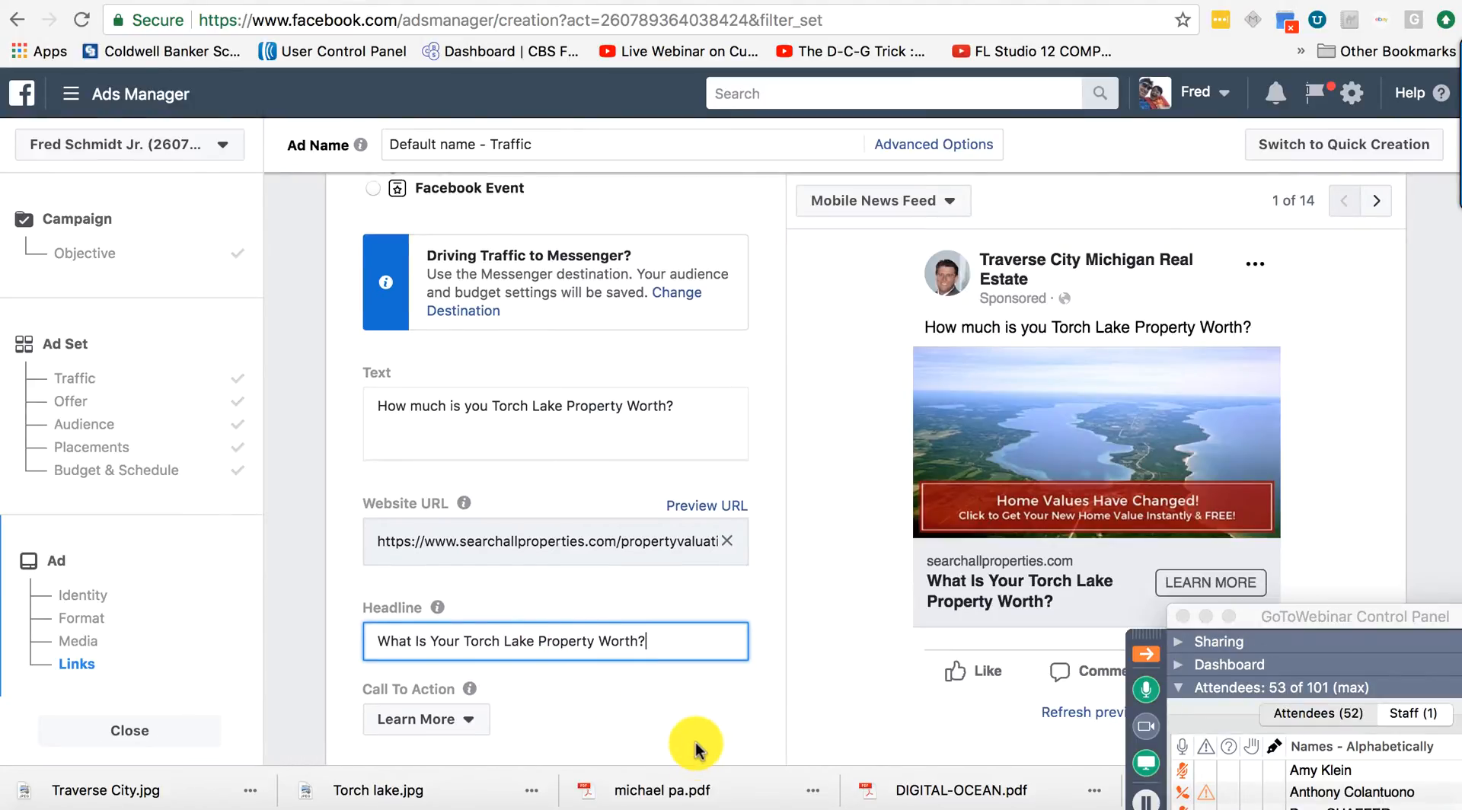
pyautogui.scroll(-5, 696, 751)
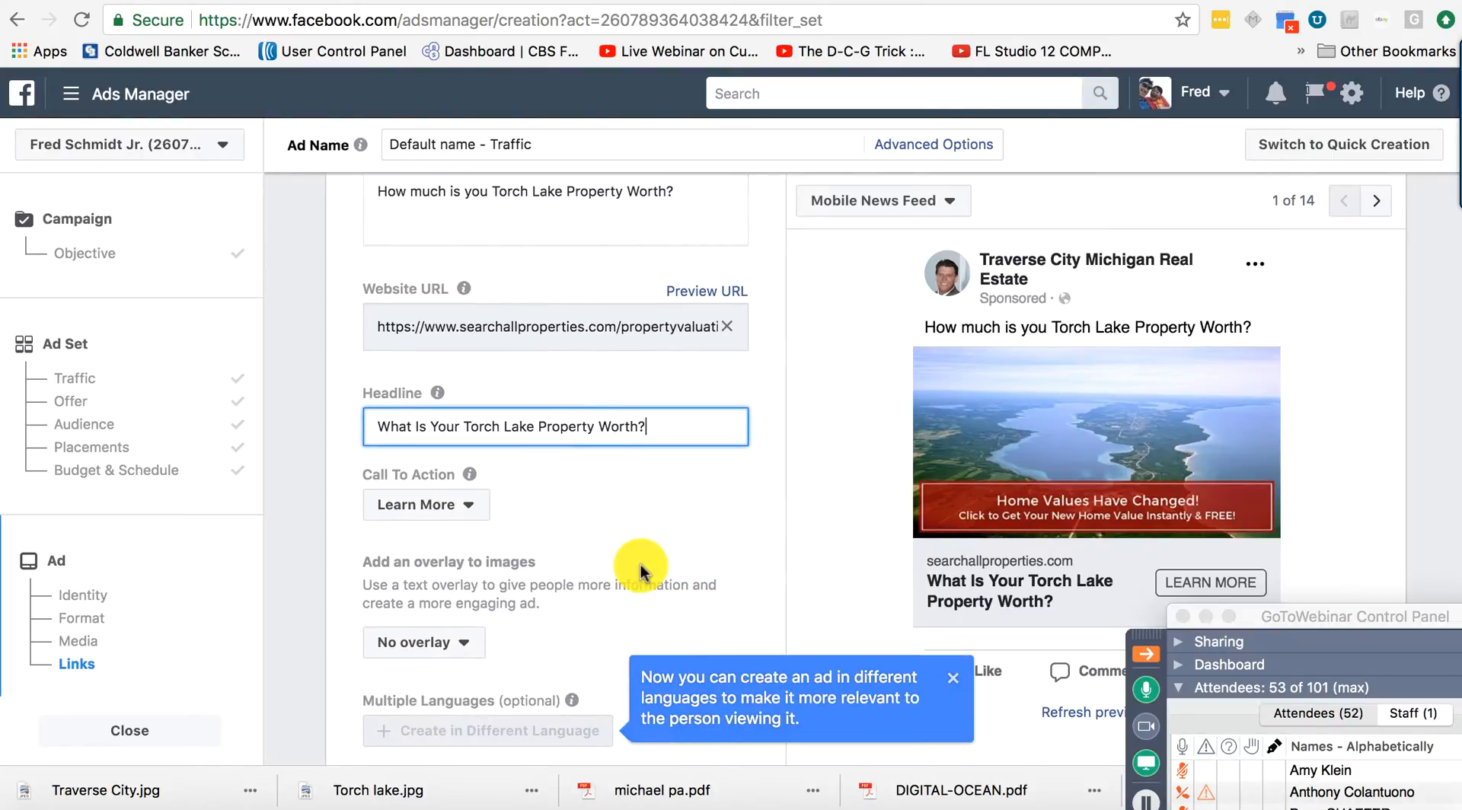
pyautogui.scroll(10, 641, 565)
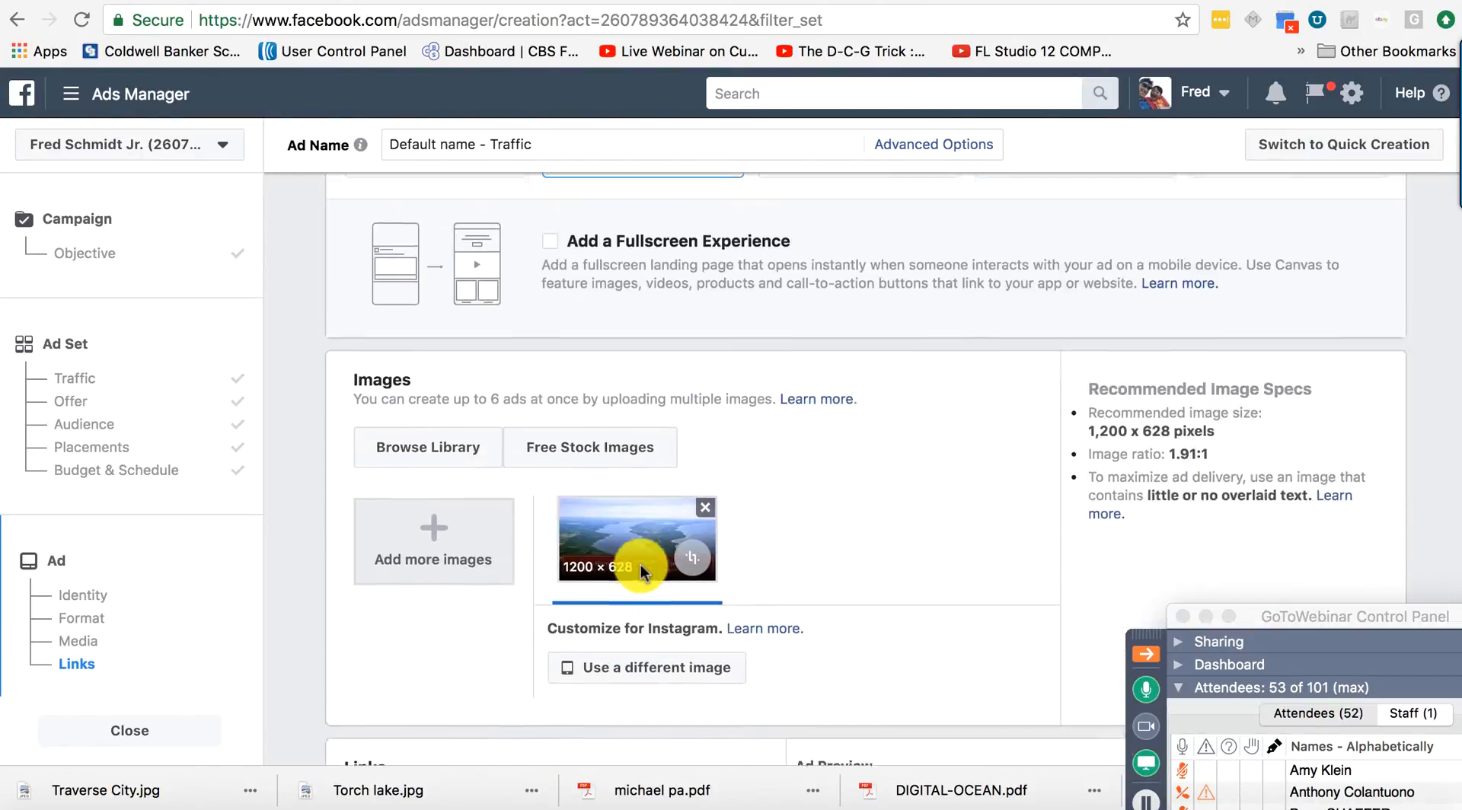
pyautogui.scroll(2, 641, 565)
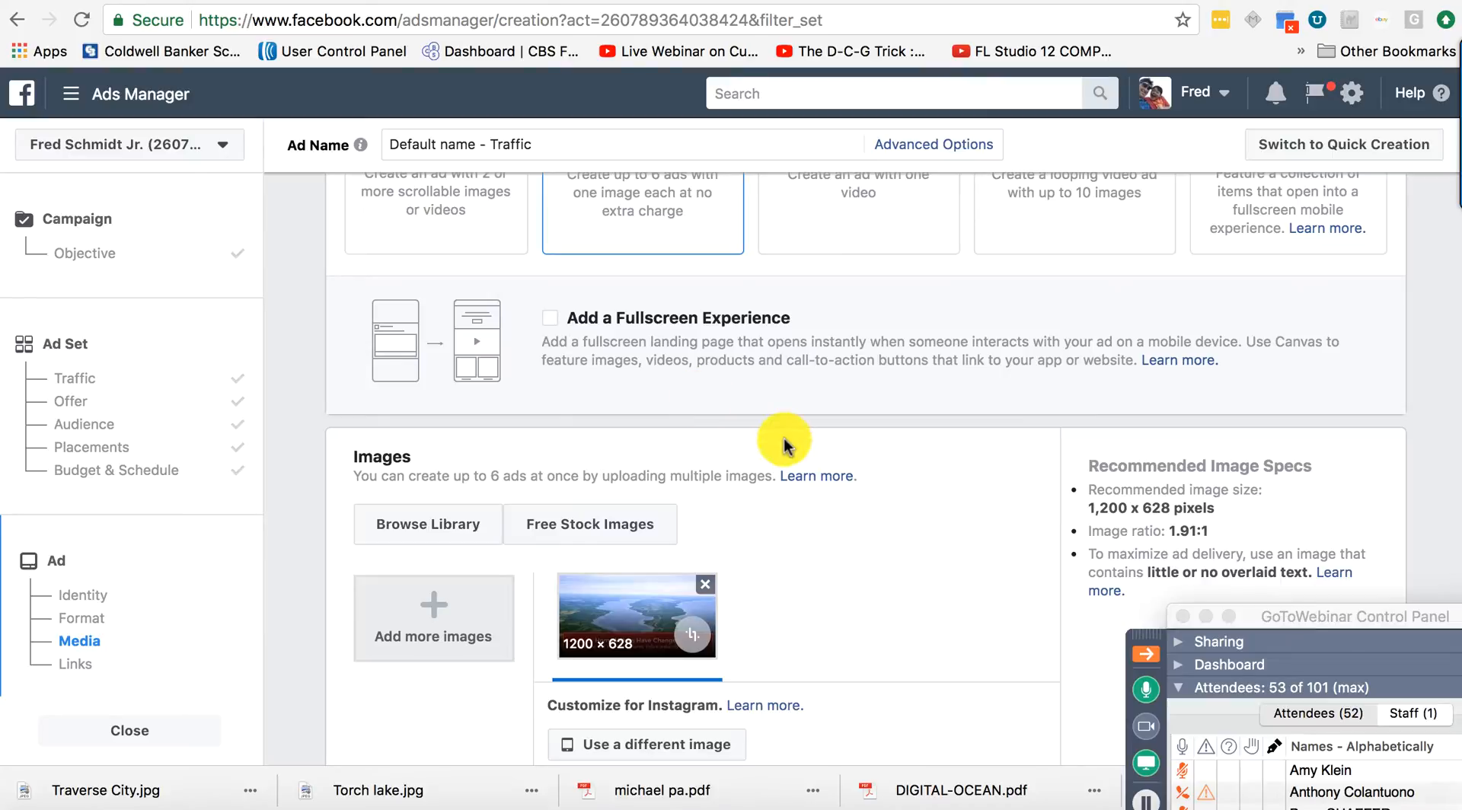
pyautogui.scroll(6, 825, 438)
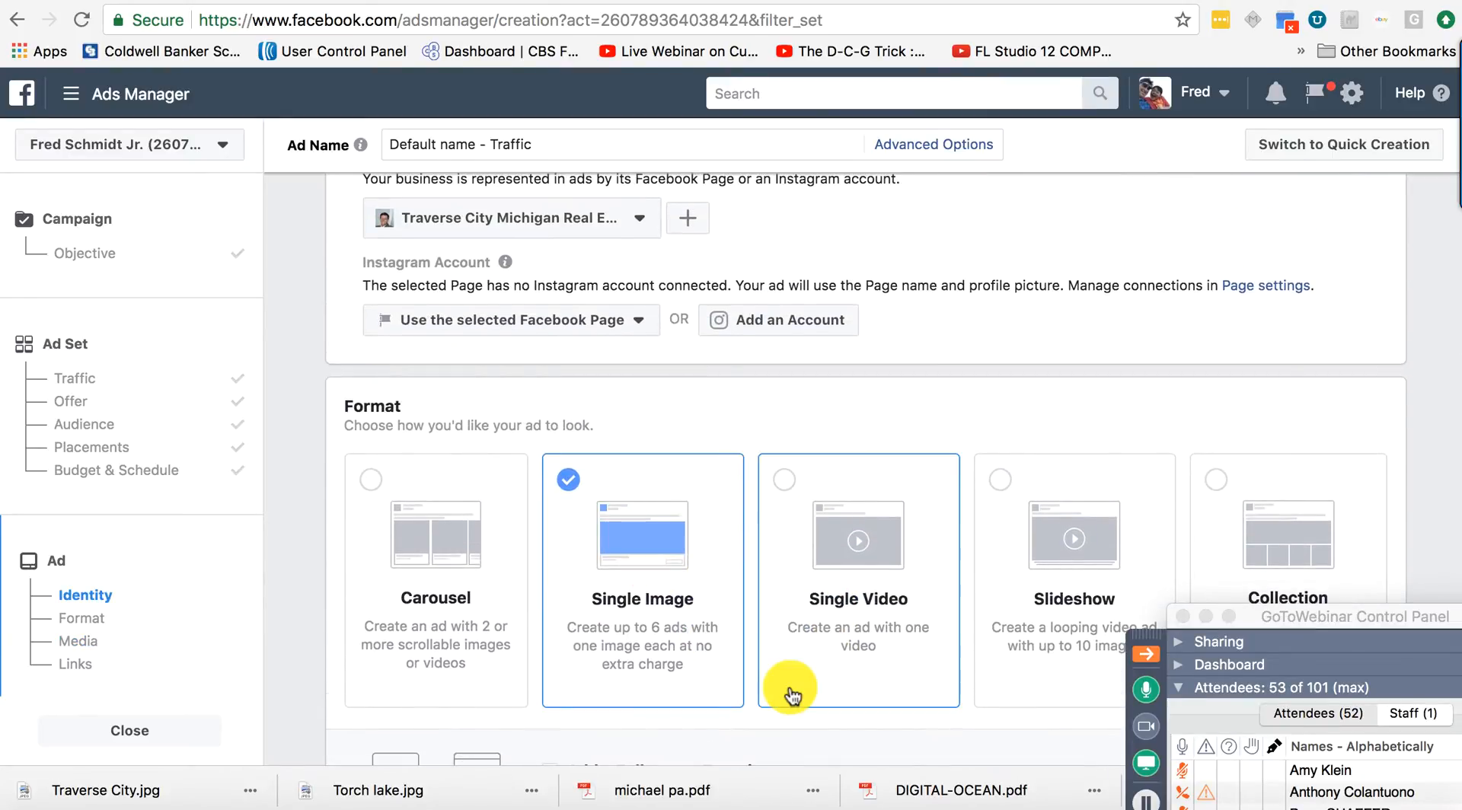
pyautogui.scroll(-5, 790, 691)
pyautogui.scroll(-1, 824, 661)
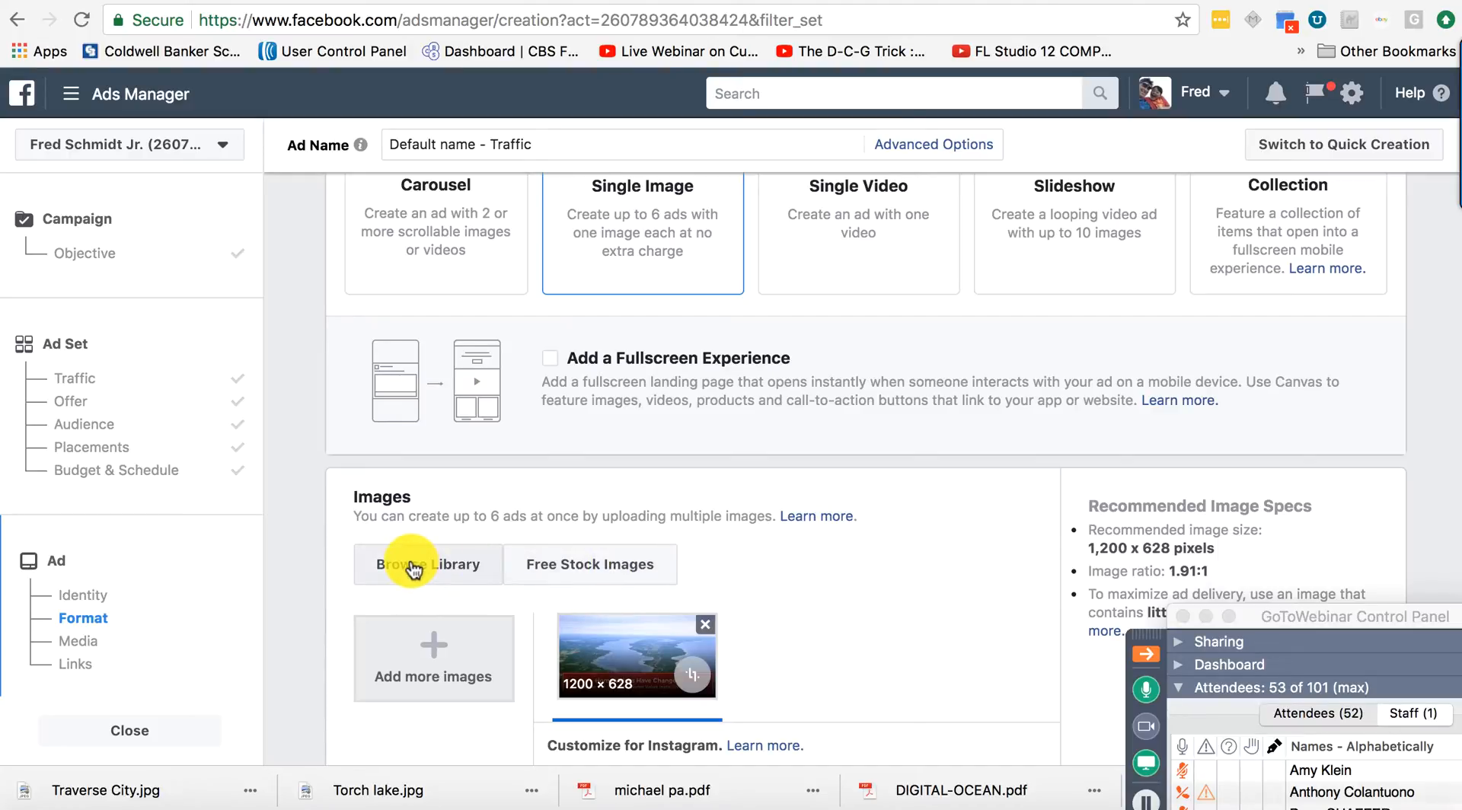
# Add the second Torch Lake aerial from Account Images in the library and confirm both images.
pyautogui.click(414, 568)
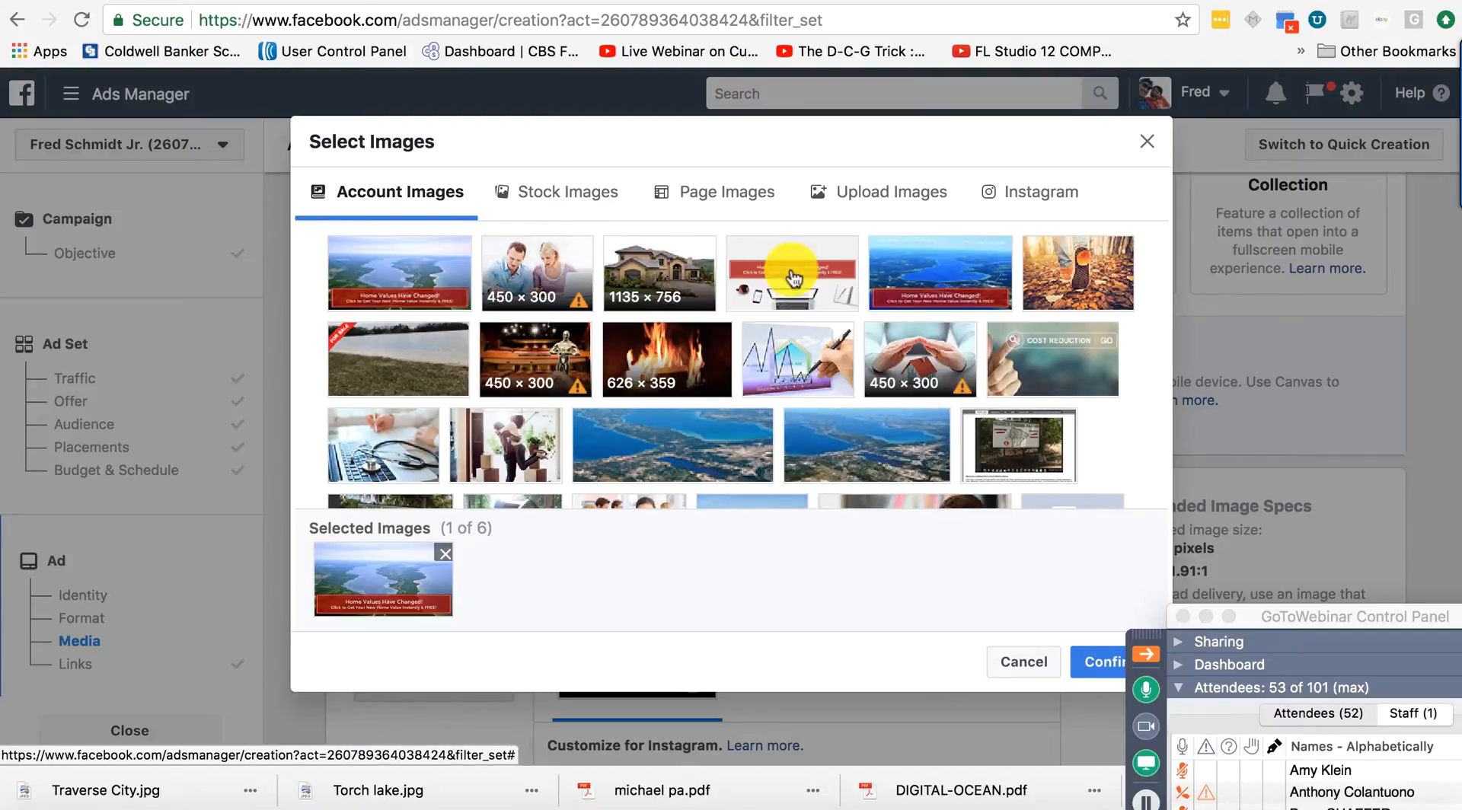
pyautogui.click(933, 270)
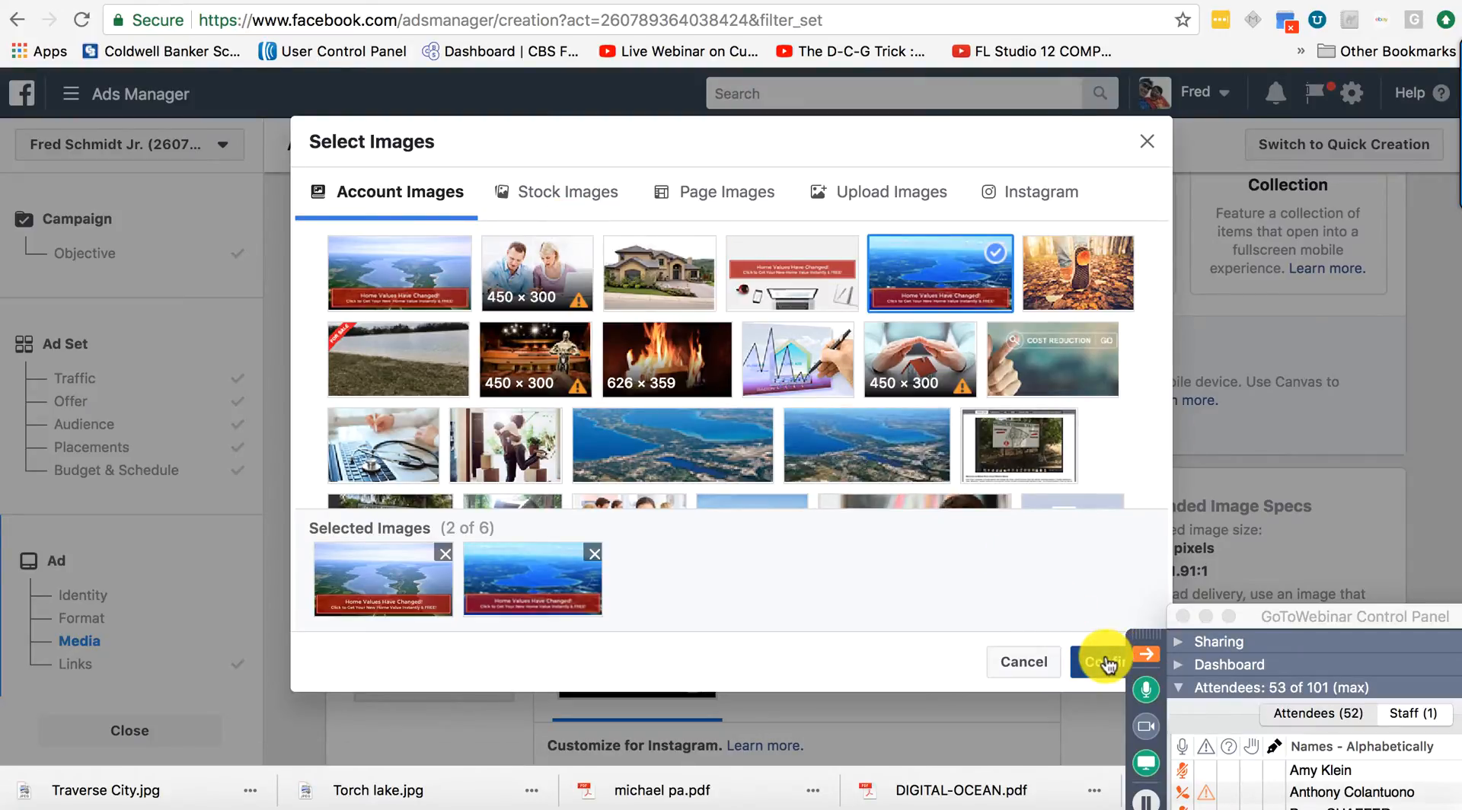
pyautogui.click(1133, 662)
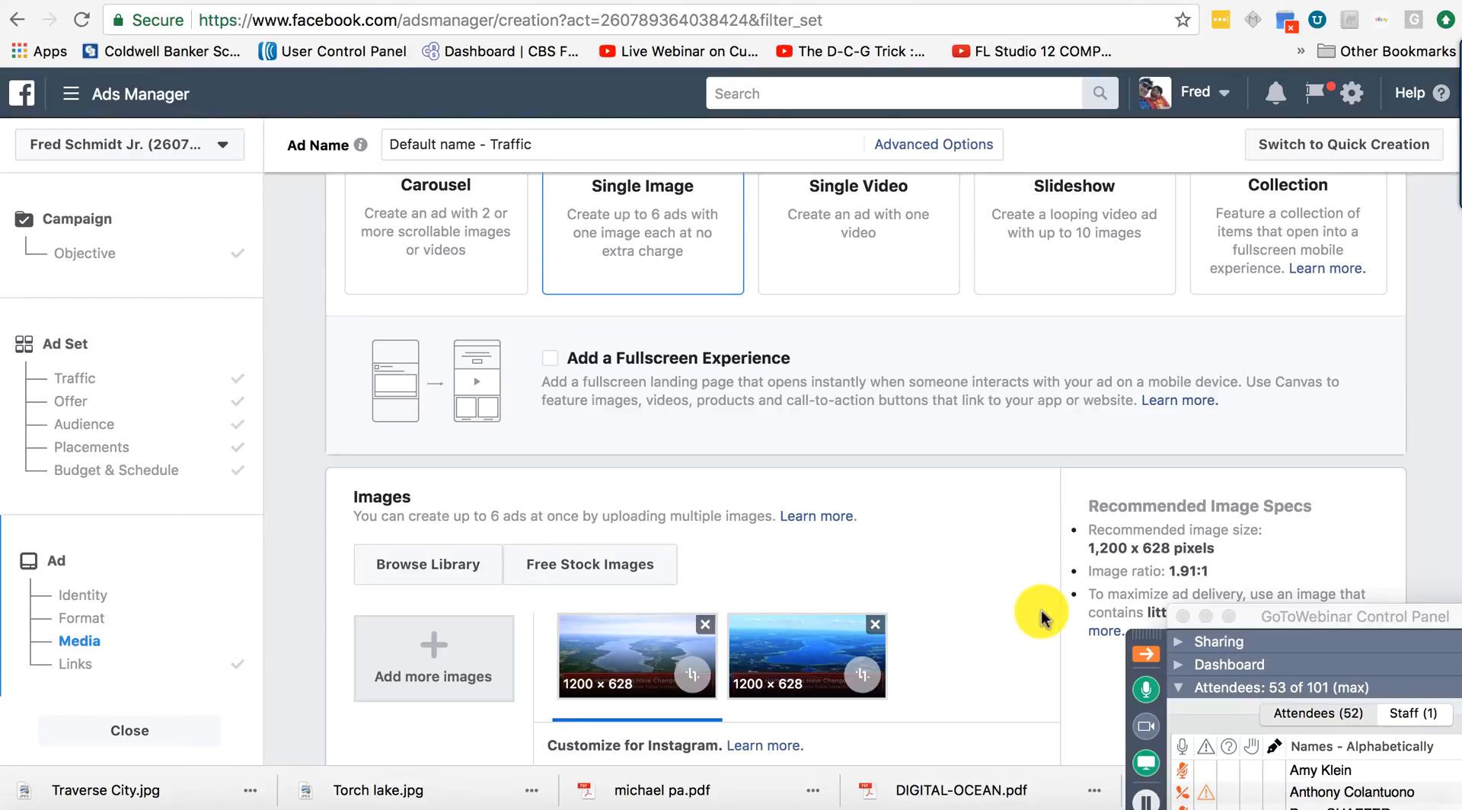
pyautogui.scroll(-2, 1039, 617)
pyautogui.scroll(-10, 1041, 617)
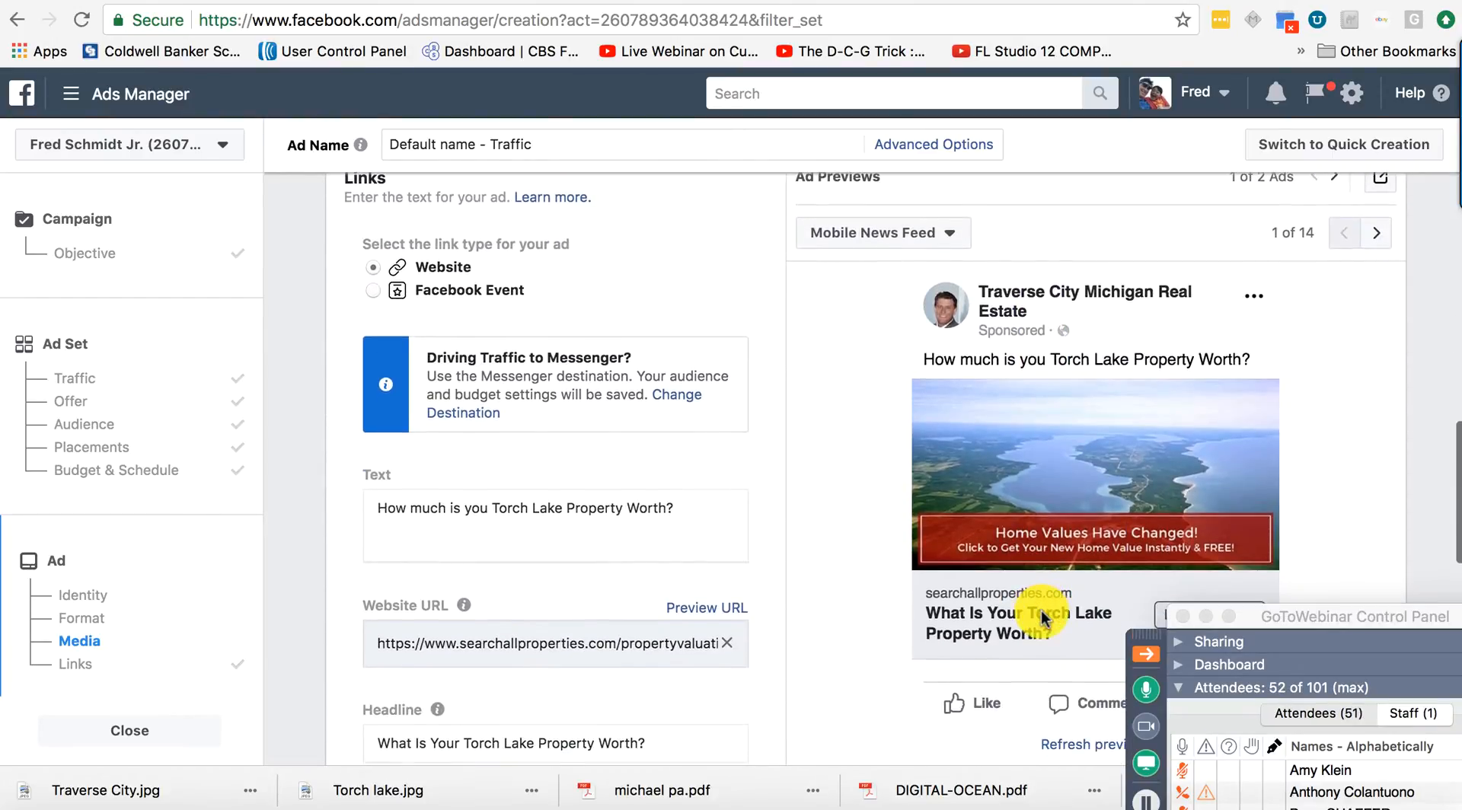
pyautogui.scroll(-2, 1041, 617)
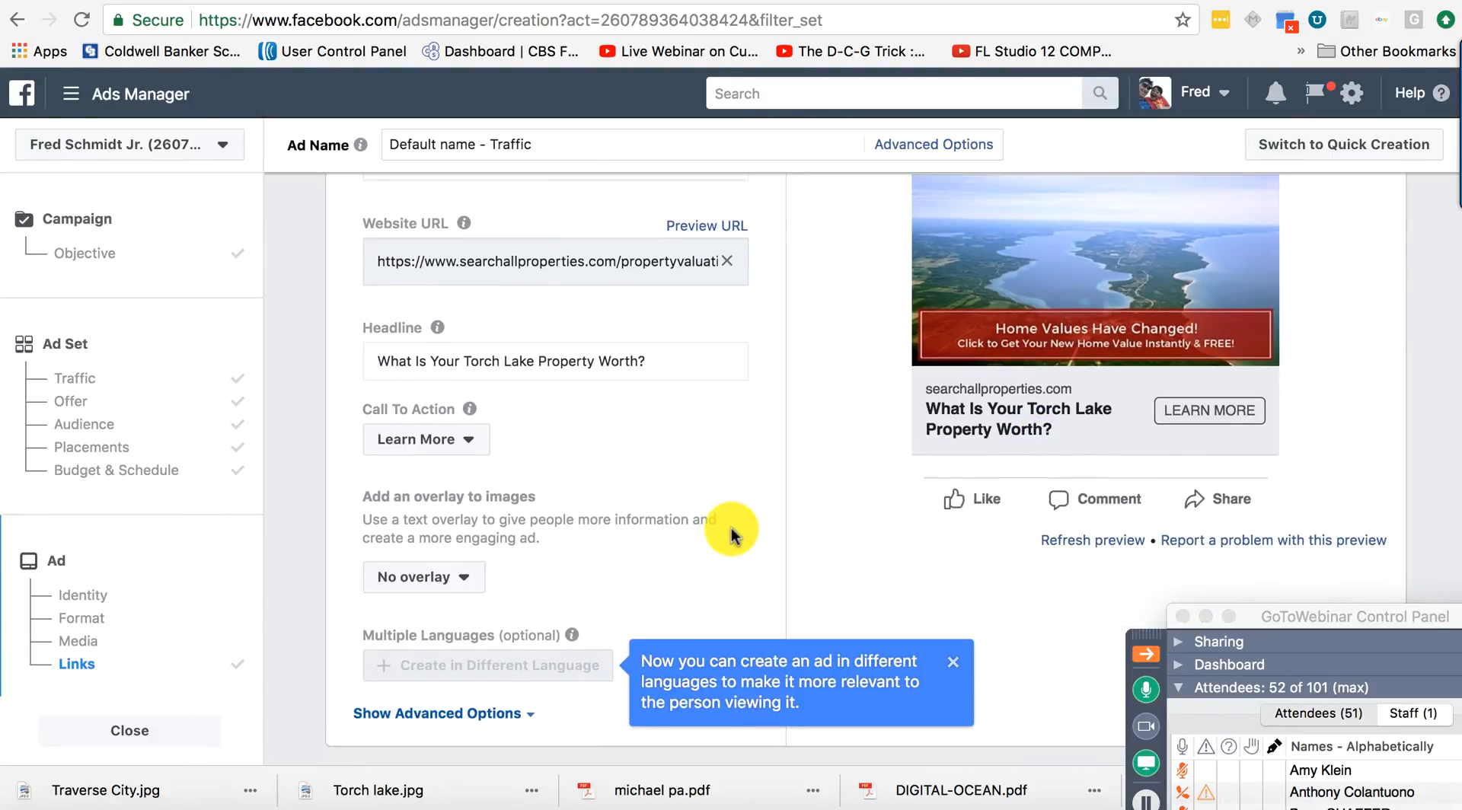
pyautogui.scroll(-3, 731, 533)
pyautogui.scroll(-3, 731, 533)
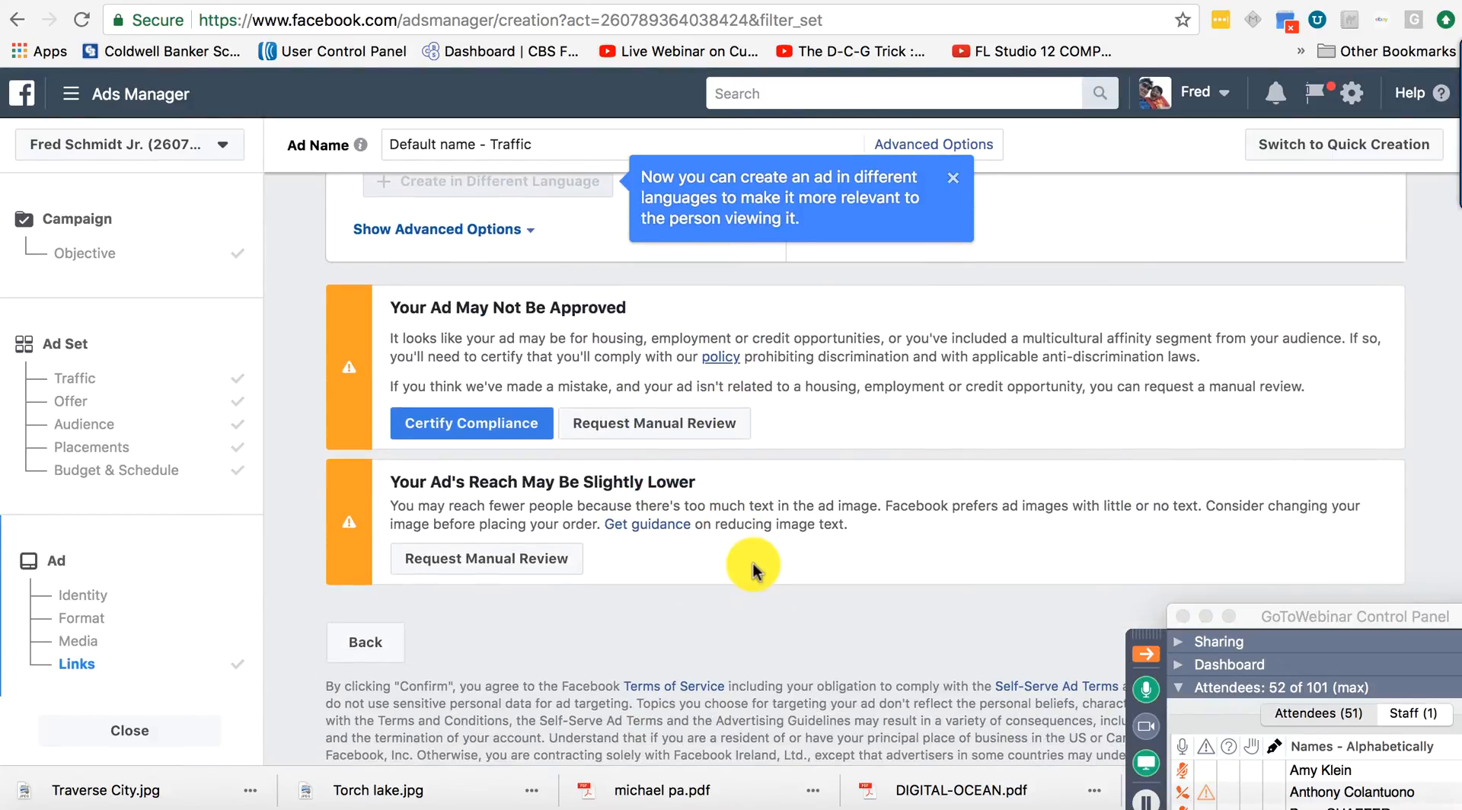
pyautogui.scroll(-1, 752, 563)
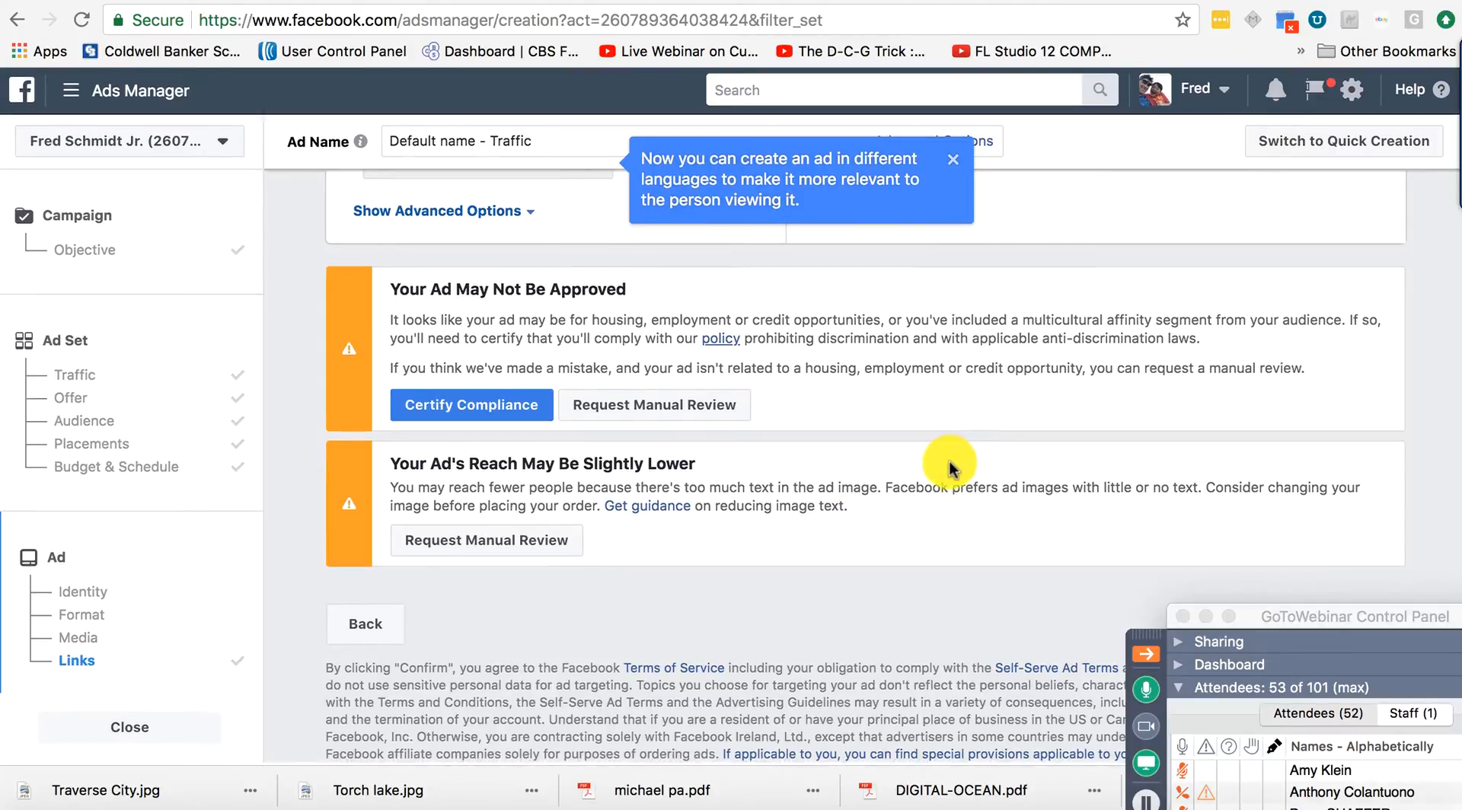
pyautogui.scroll(3, 760, 564)
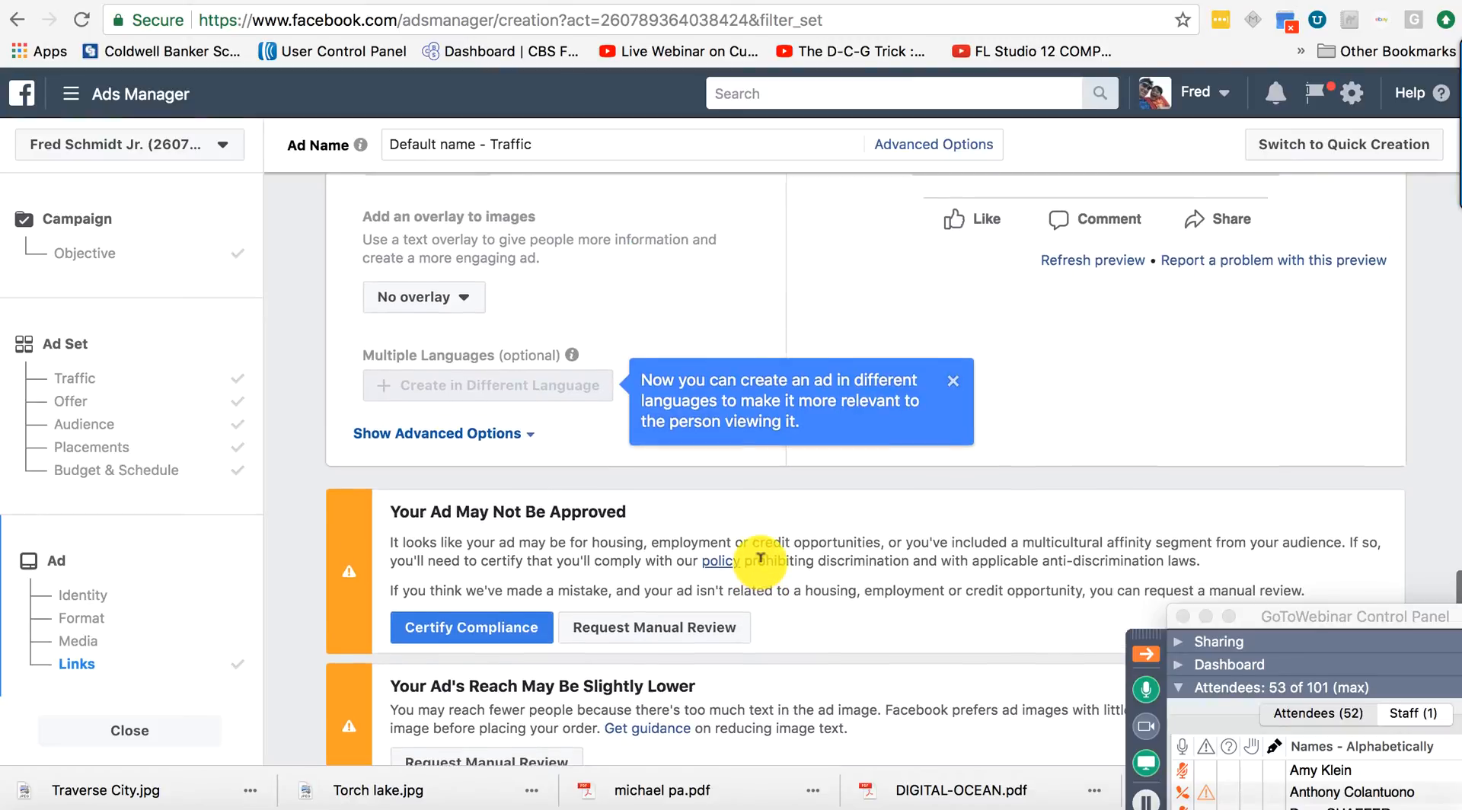
pyautogui.scroll(3, 869, 590)
pyautogui.scroll(5, 870, 590)
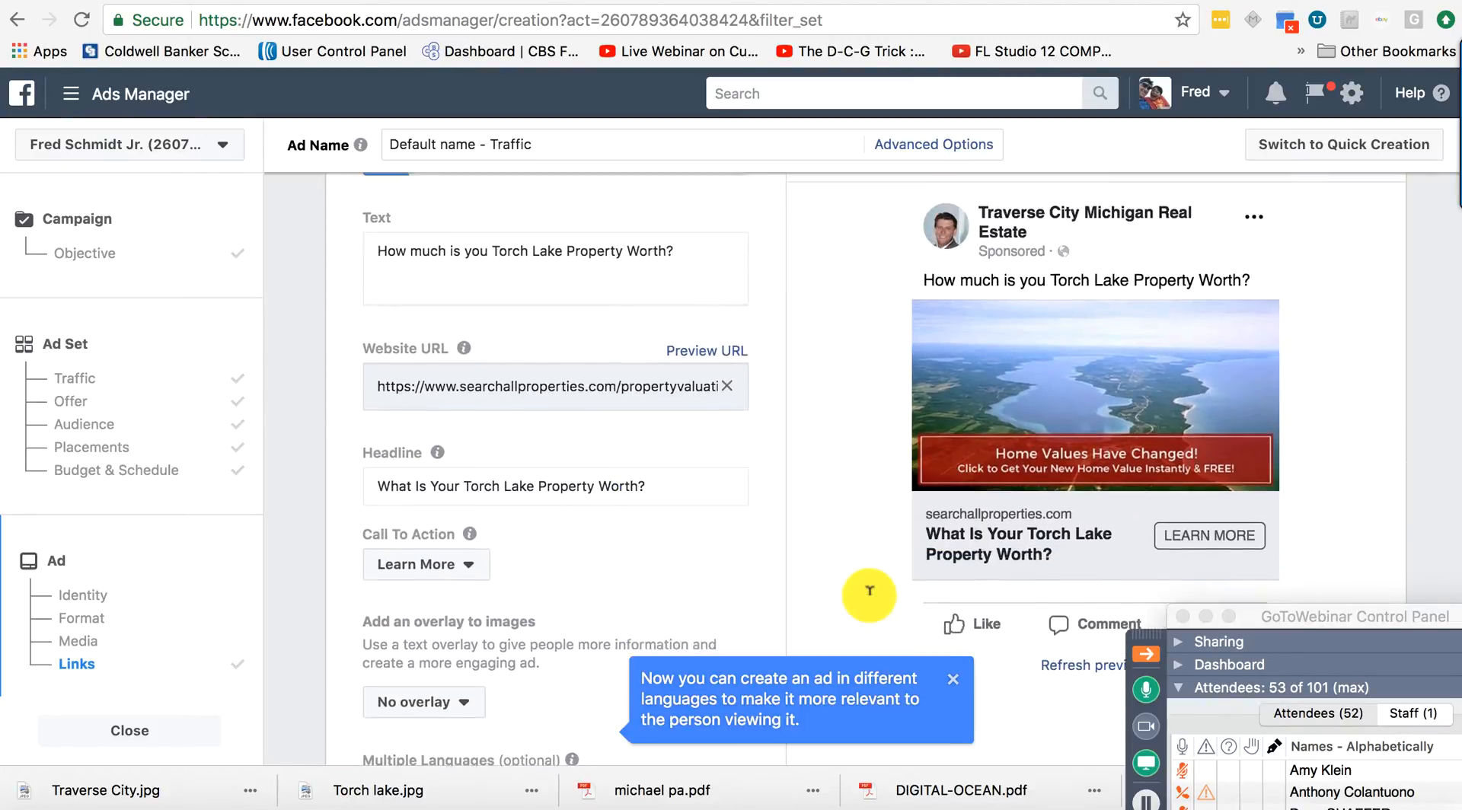
pyautogui.scroll(-9, 842, 607)
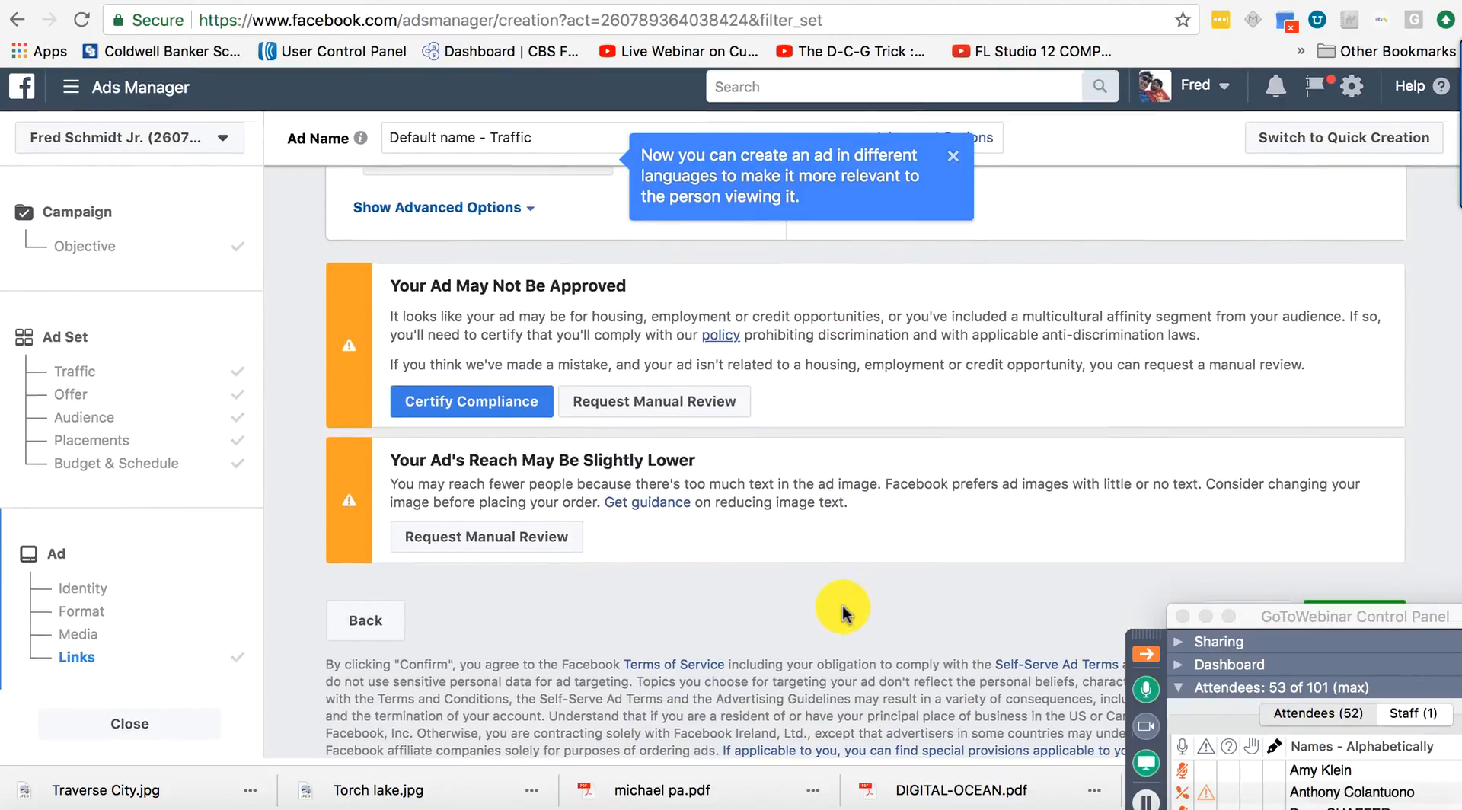
pyautogui.moveTo(1445, 614); pyautogui.dragTo(960, 645)
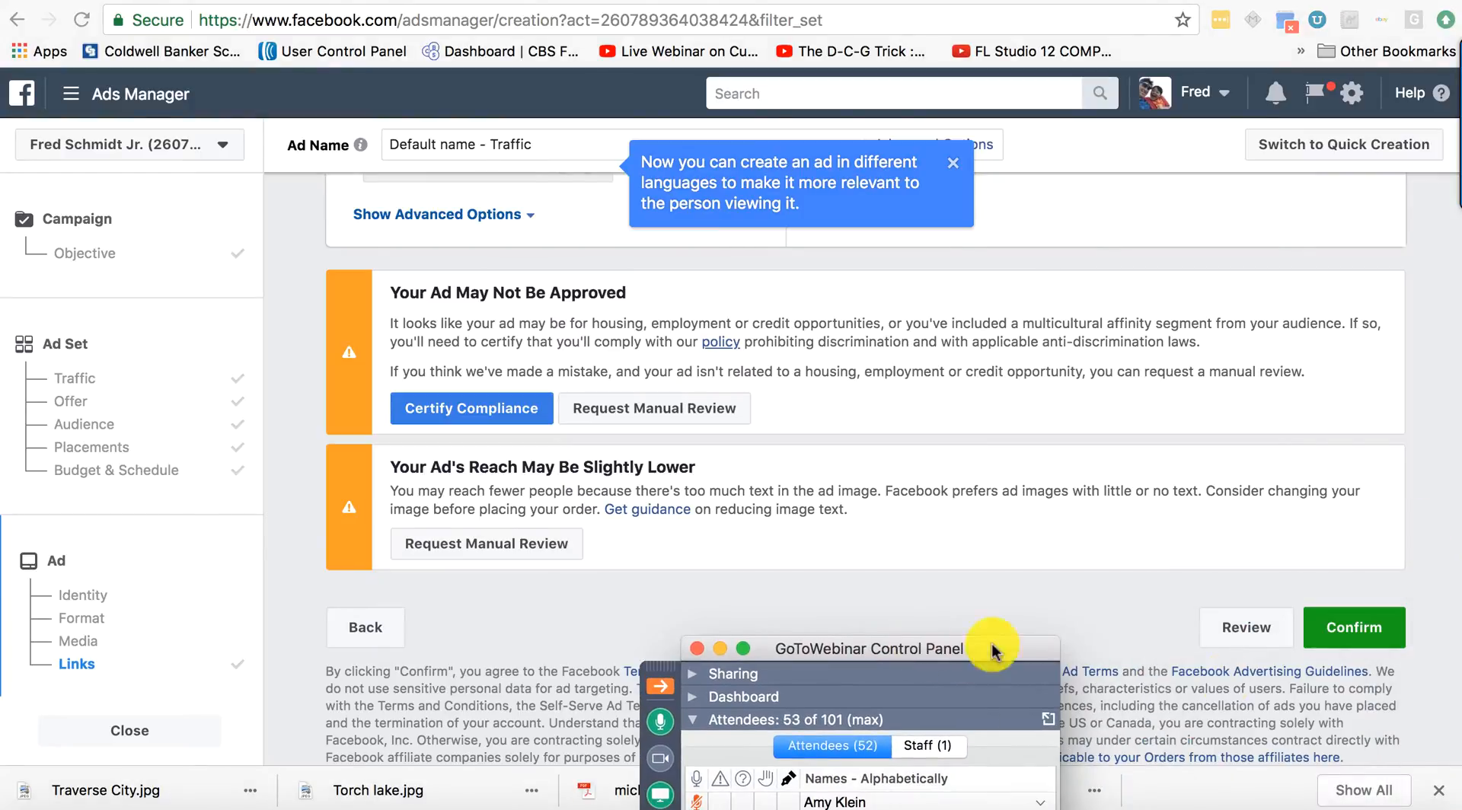
pyautogui.click(1345, 629)
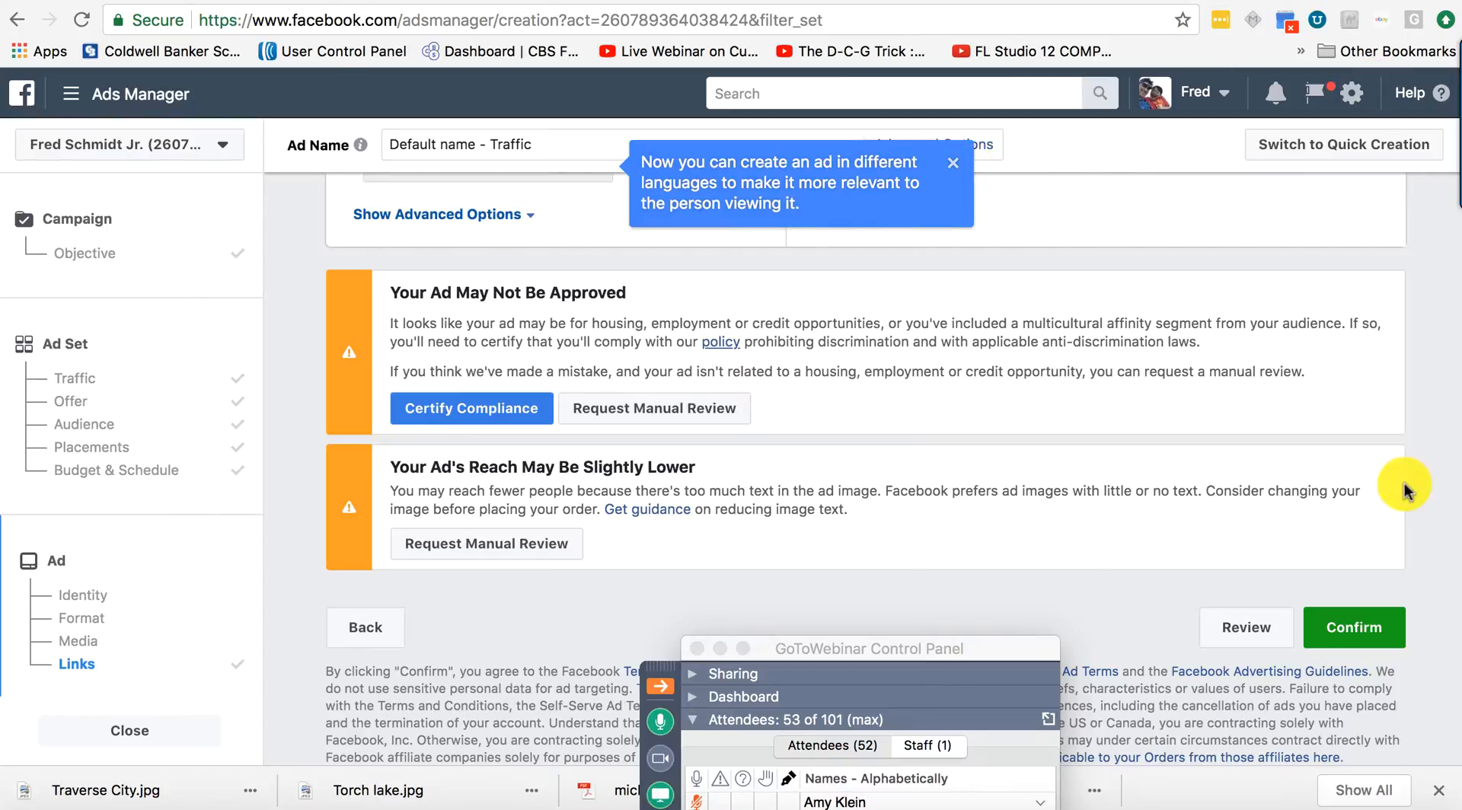
# Move the GoToWebinar Control Panel to the upper right and scroll down the Questions list.
pyautogui.moveTo(978, 651); pyautogui.dragTo(1387, 119)
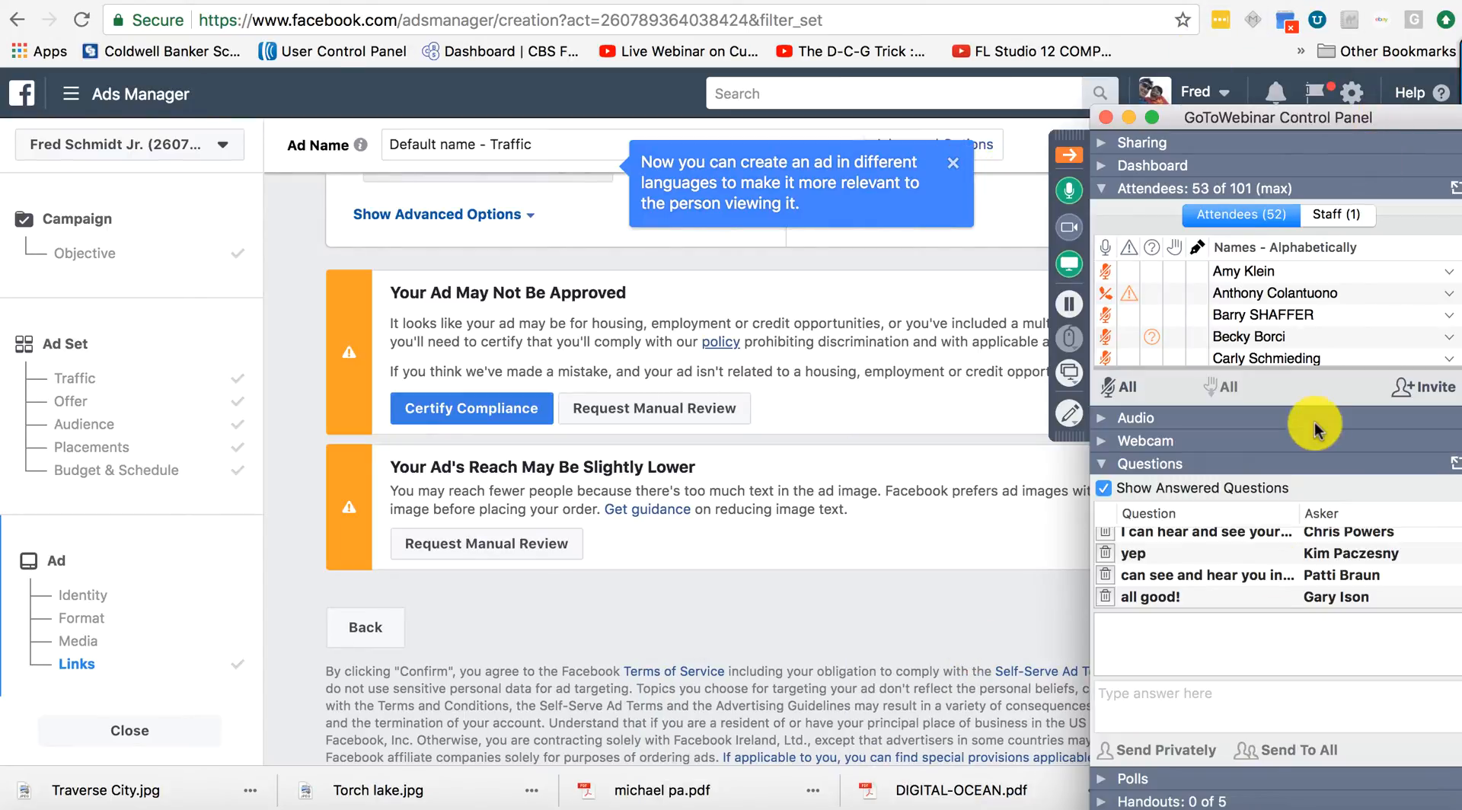
pyautogui.scroll(-1, 1236, 578)
pyautogui.scroll(-5, 1235, 584)
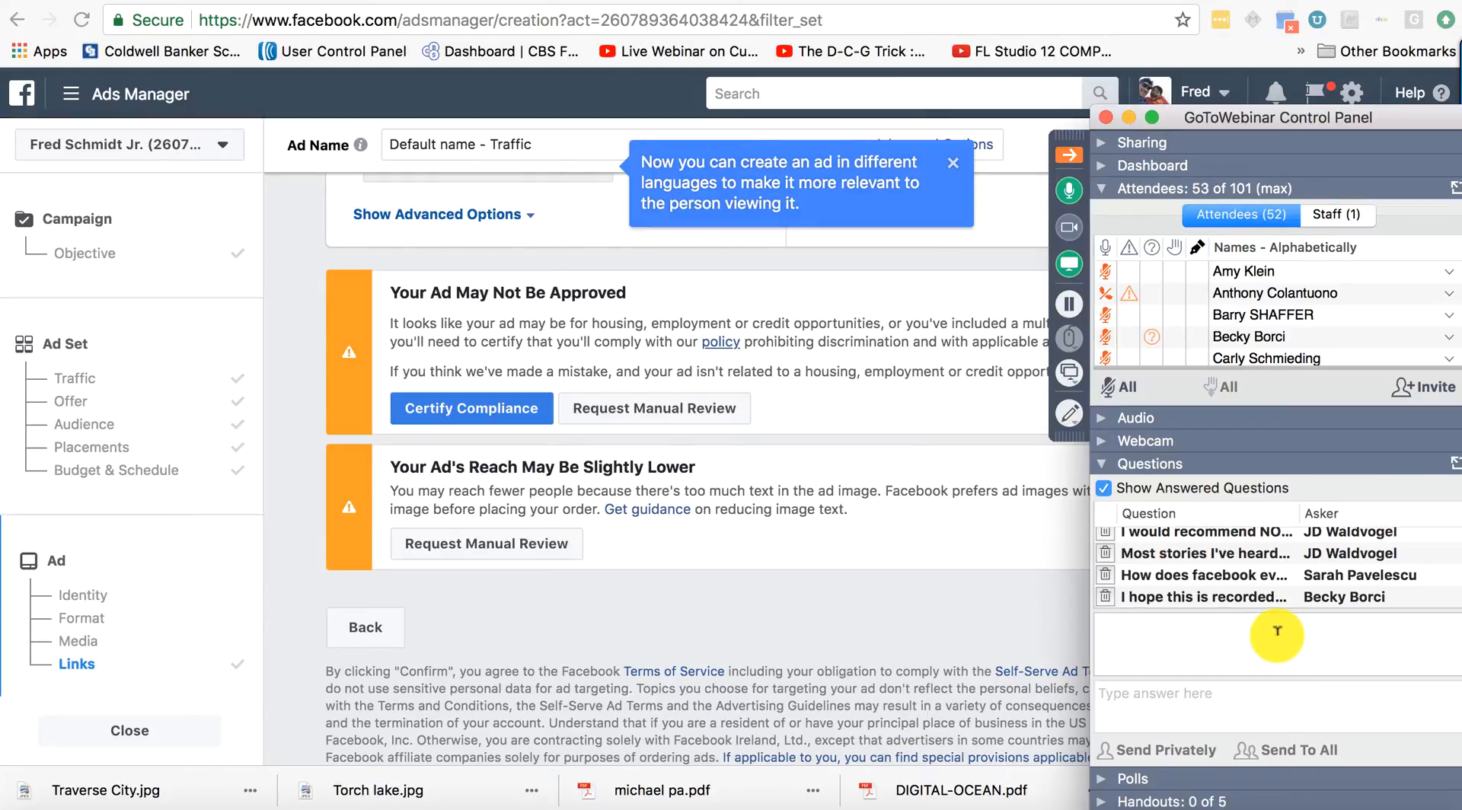
# Read the new questions on boosting versus ads and where leads go, ending with the REACH-goal reply.
pyautogui.click(1256, 599)
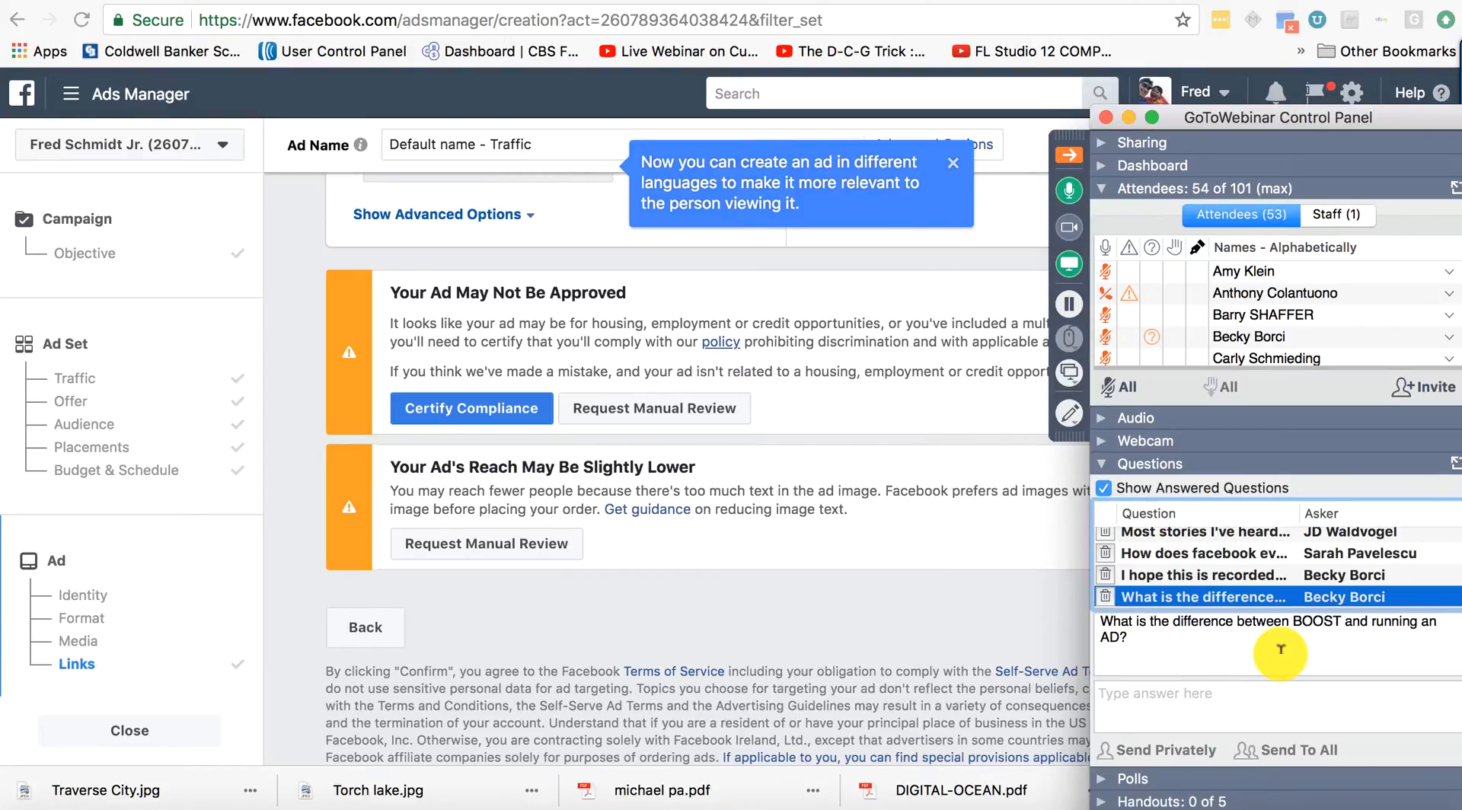
pyautogui.scroll(-3, 1273, 576)
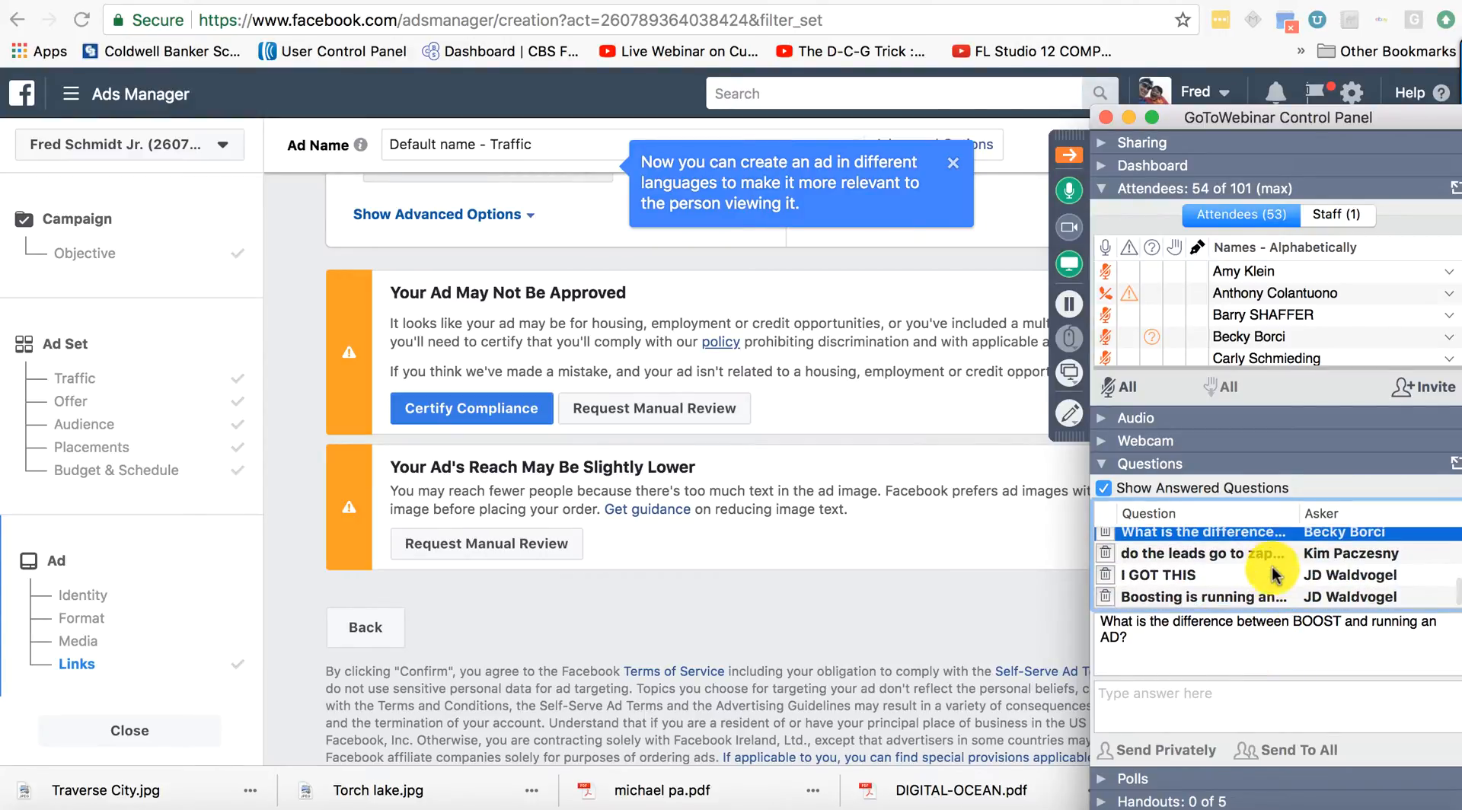
pyautogui.click(1264, 558)
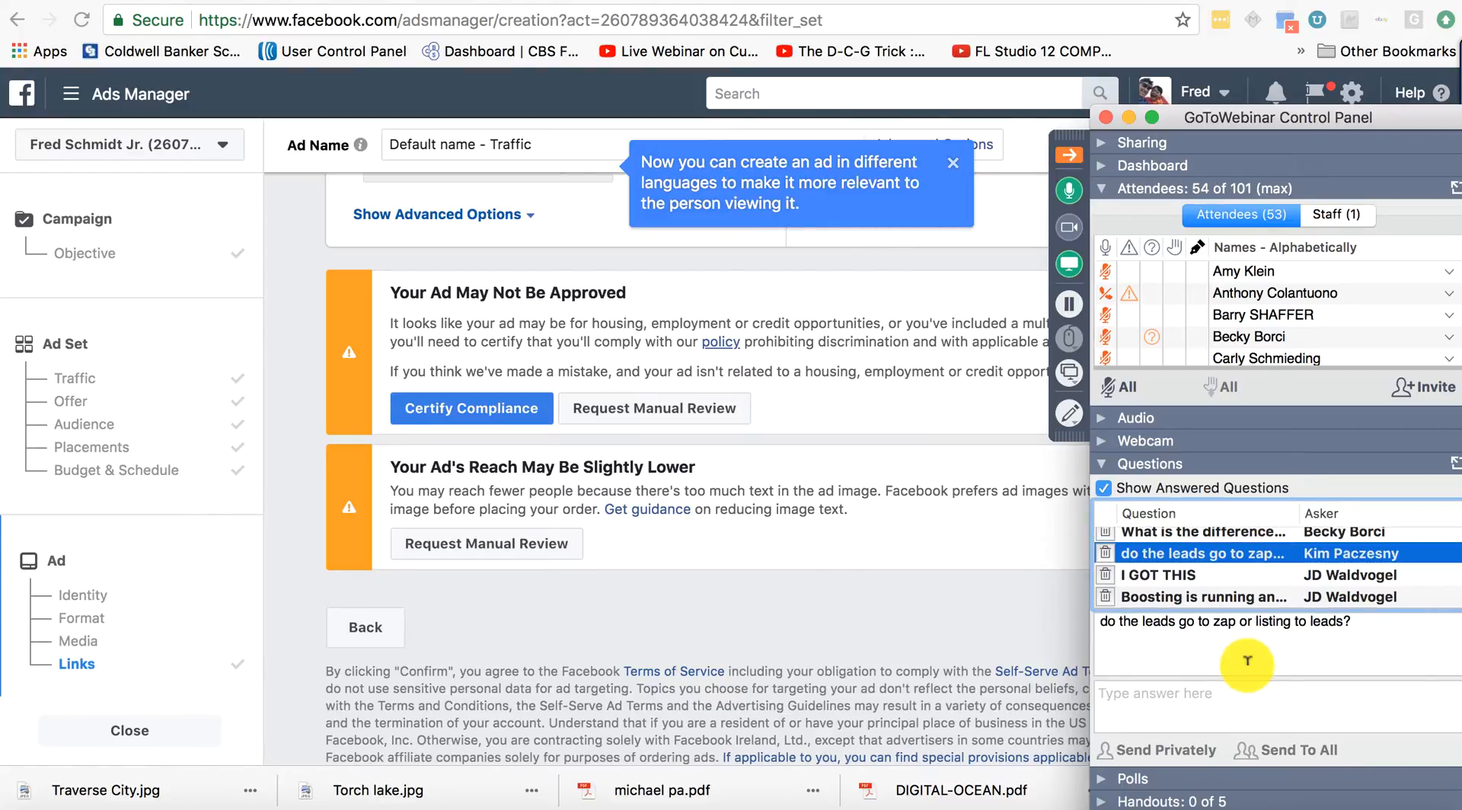
pyautogui.click(1250, 573)
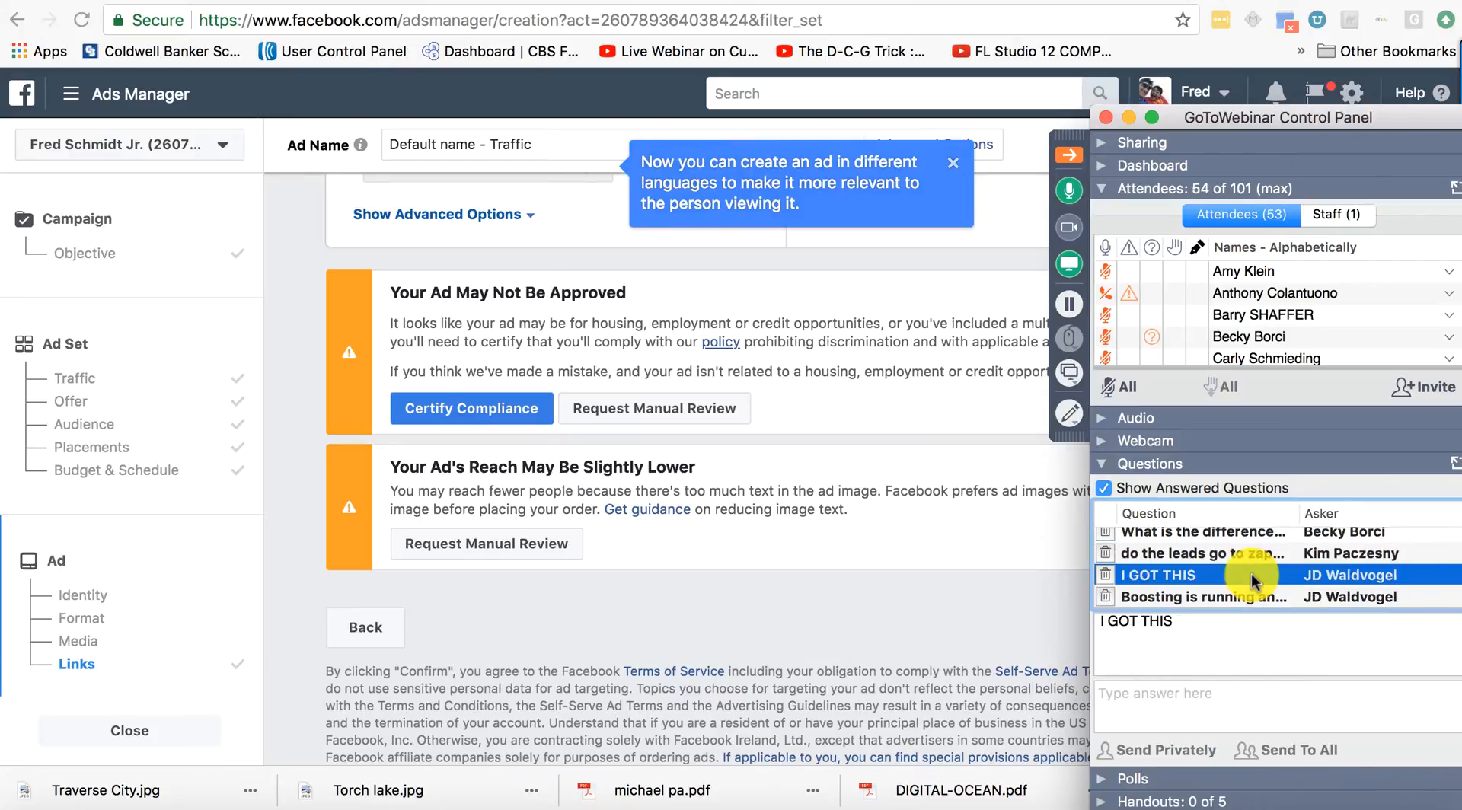
pyautogui.click(1296, 597)
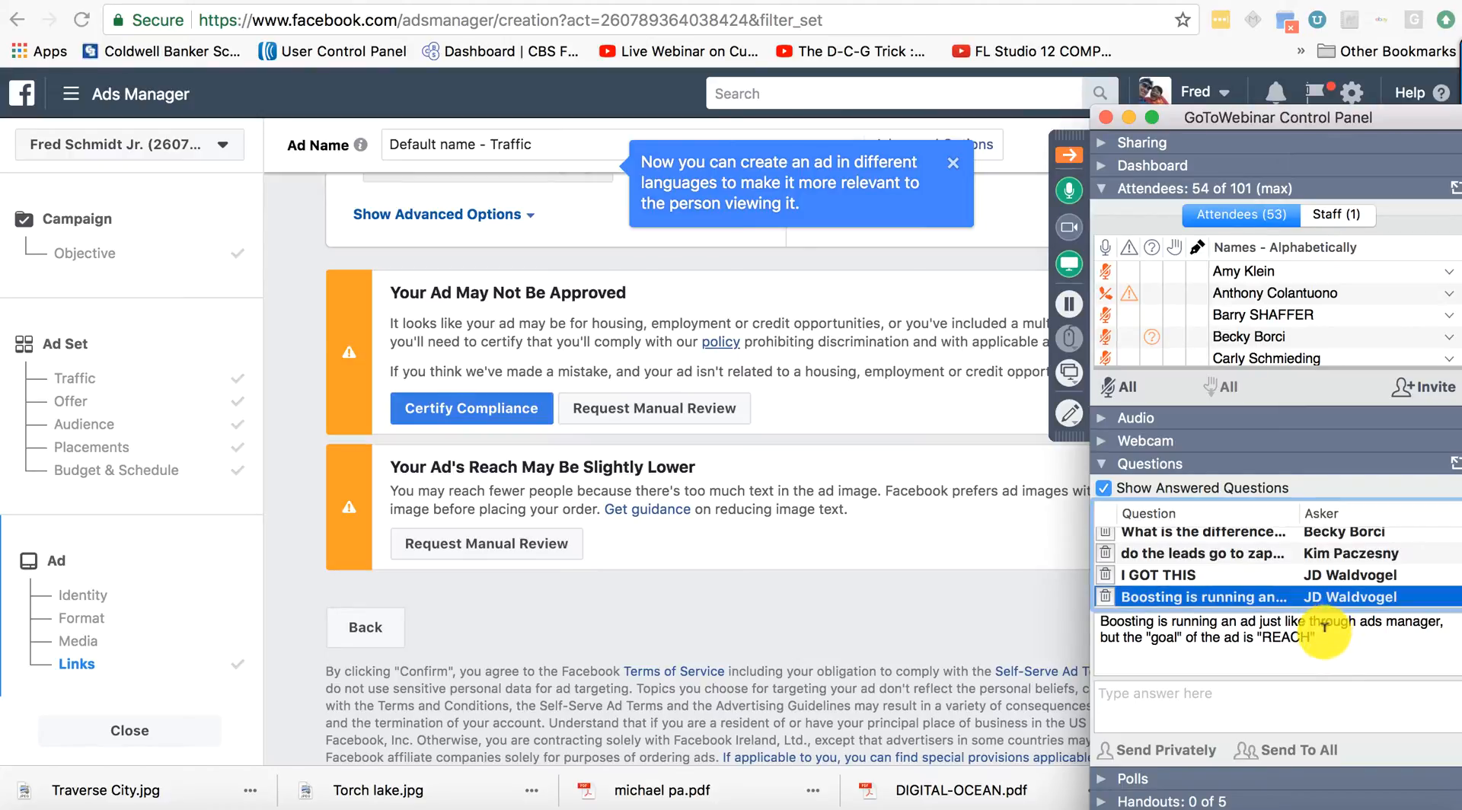
# Answer everyone that boosting means running an ad with a REACH goal.
pyautogui.moveTo(1340, 643); pyautogui.dragTo(1097, 613)
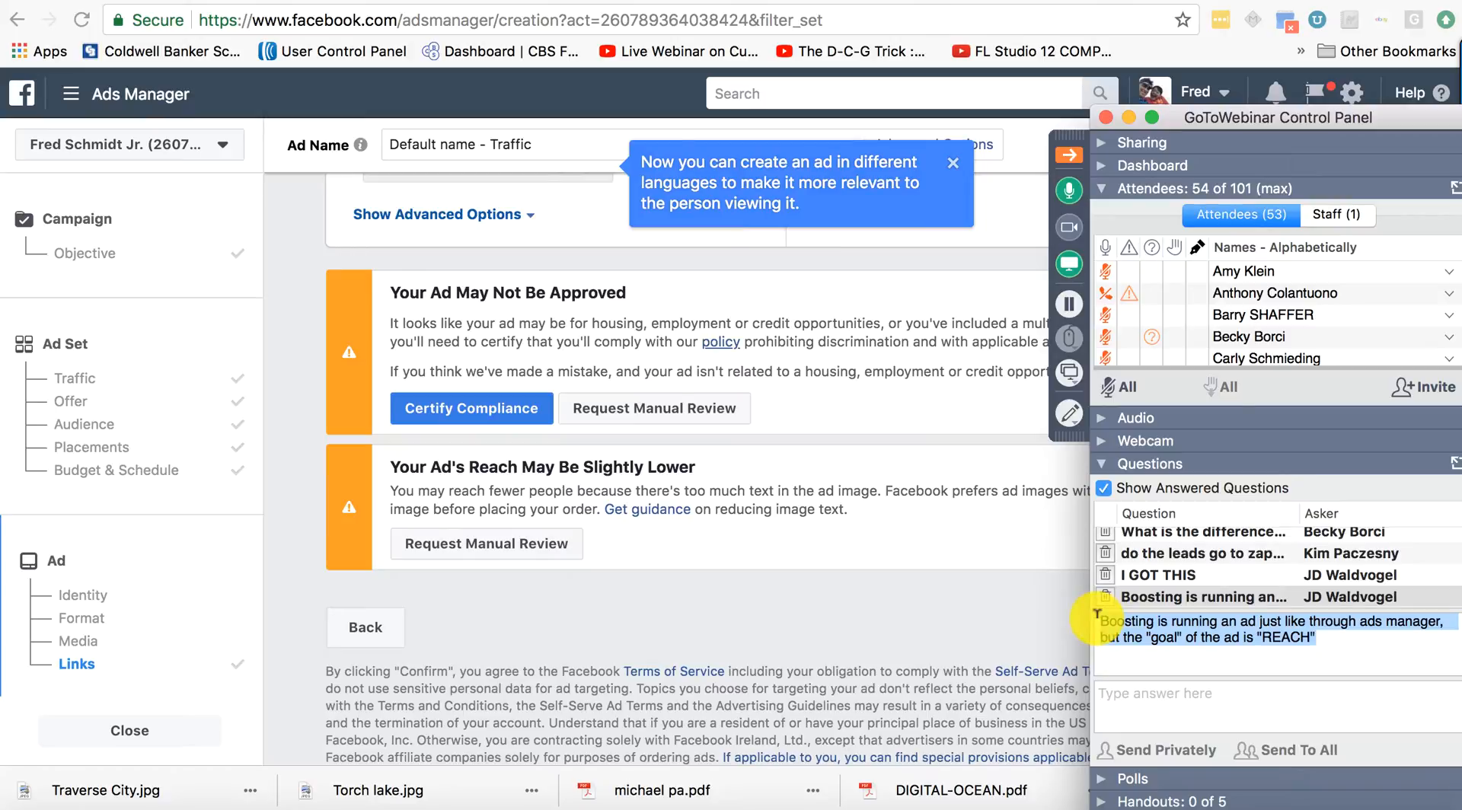
pyautogui.press('super+c')
pyautogui.click(1206, 708)
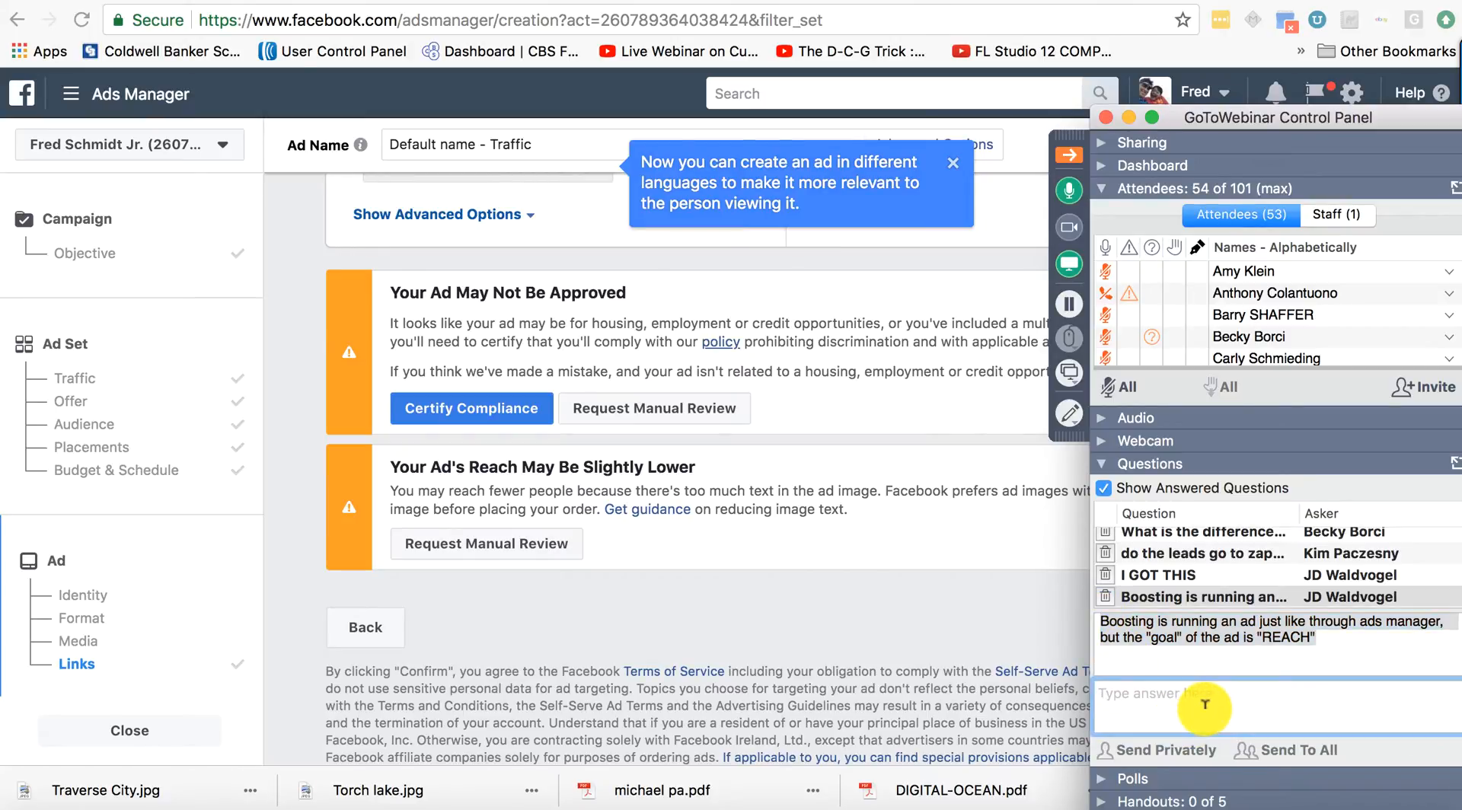
pyautogui.press('super+v')
pyautogui.click(1286, 750)
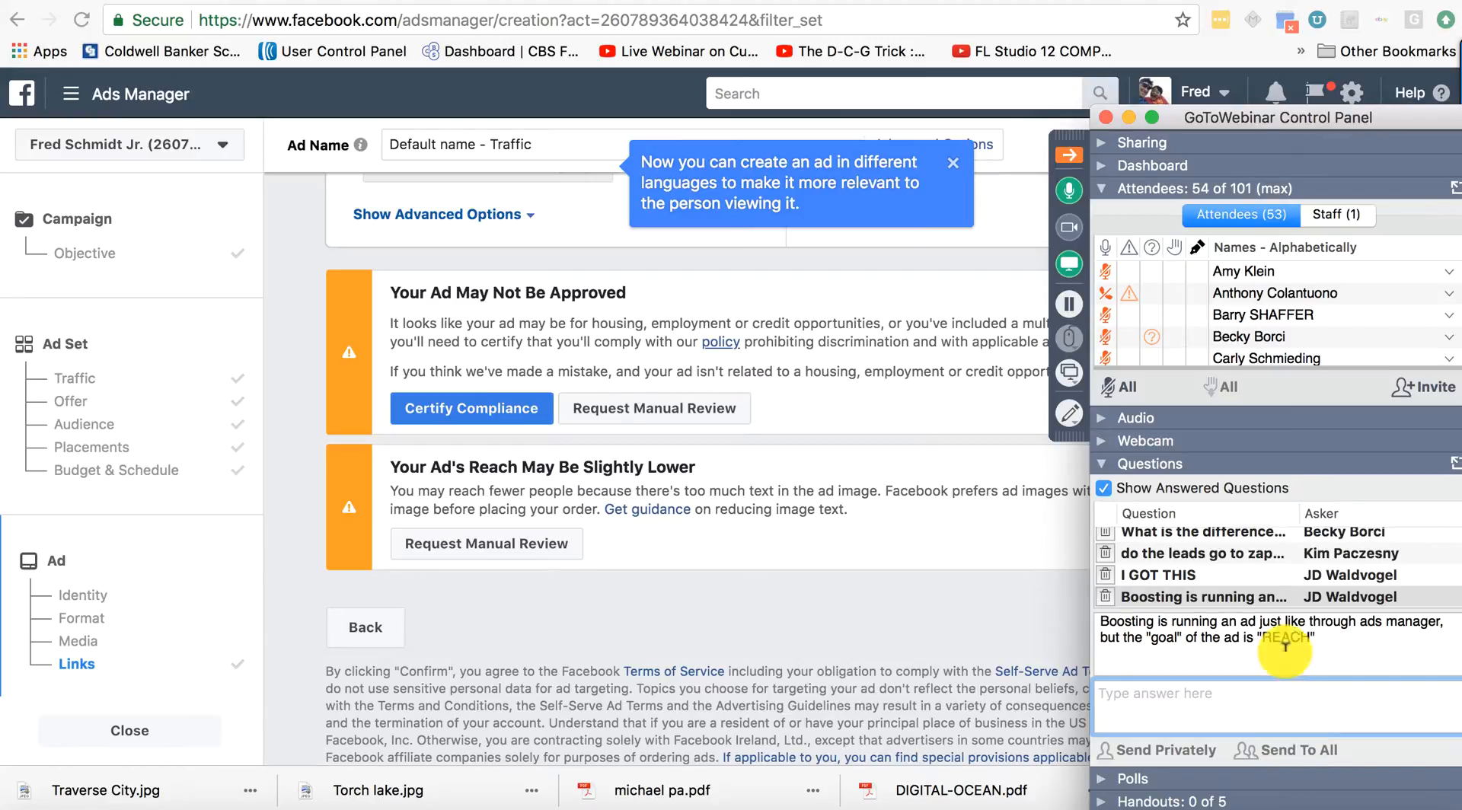
# Read the new questions: the lol message, the Buyer Type question and the audio control request.
pyautogui.scroll(-2, 1272, 590)
pyautogui.click(1268, 554)
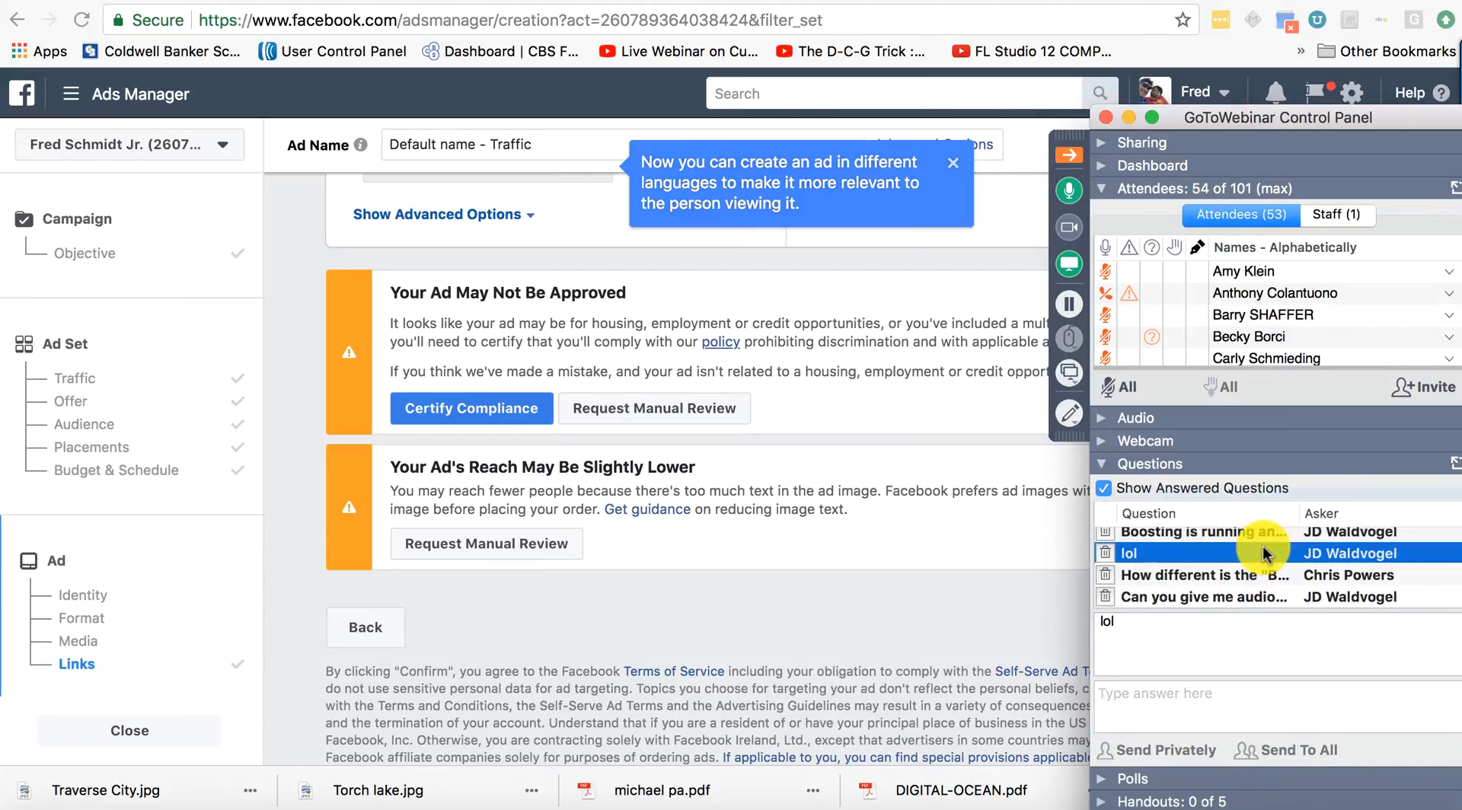
pyautogui.click(1275, 577)
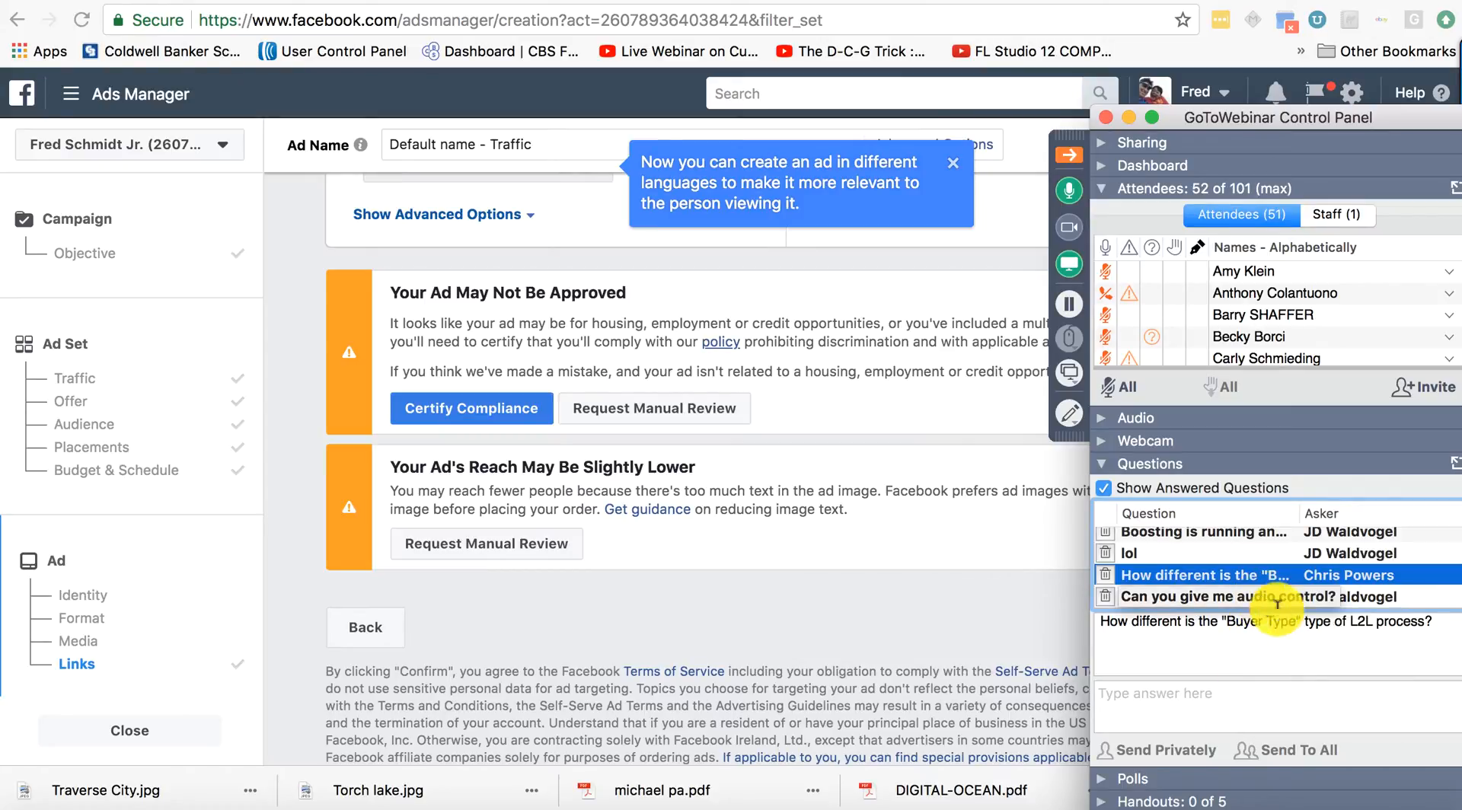
pyautogui.click(1313, 601)
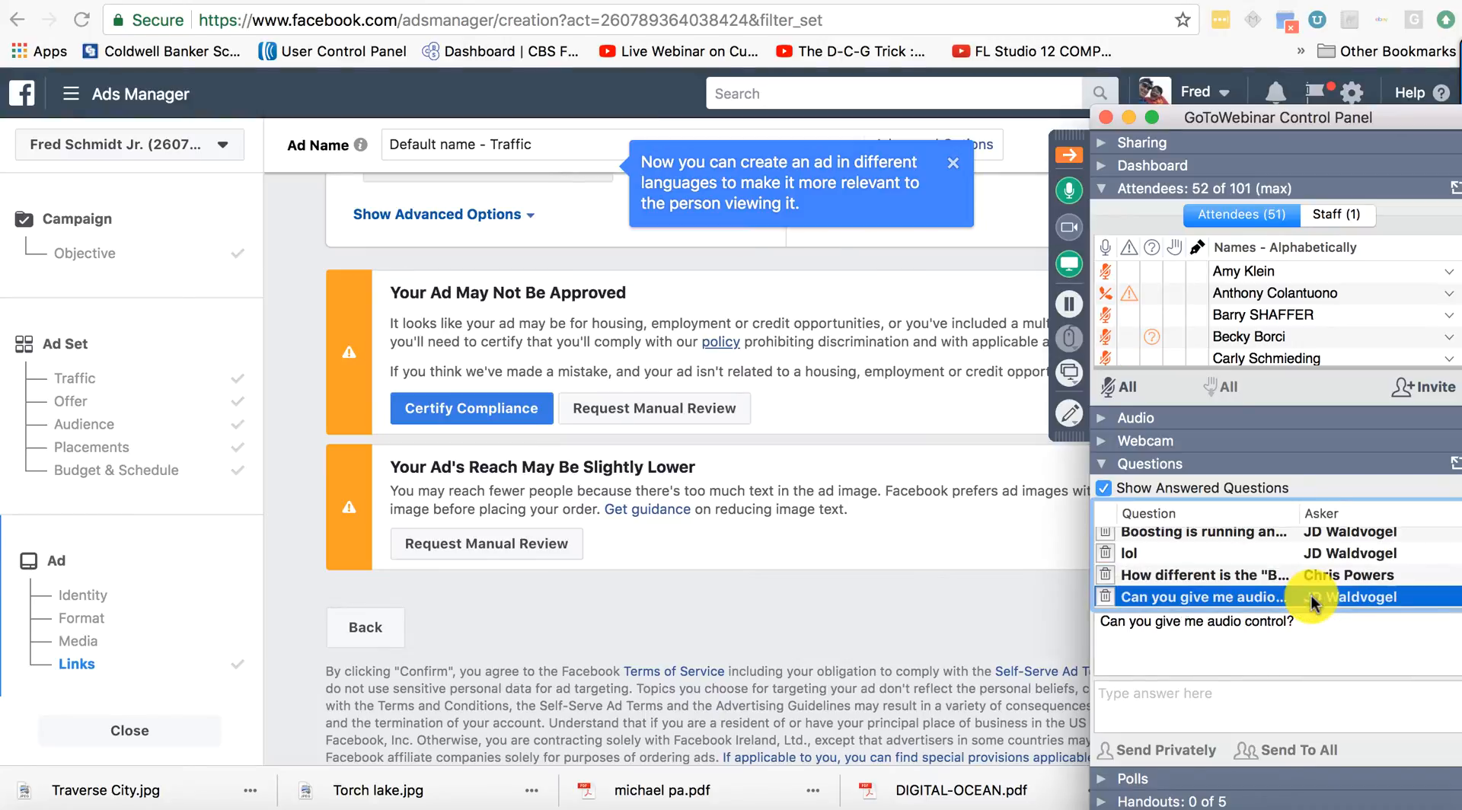
pyautogui.click(1303, 578)
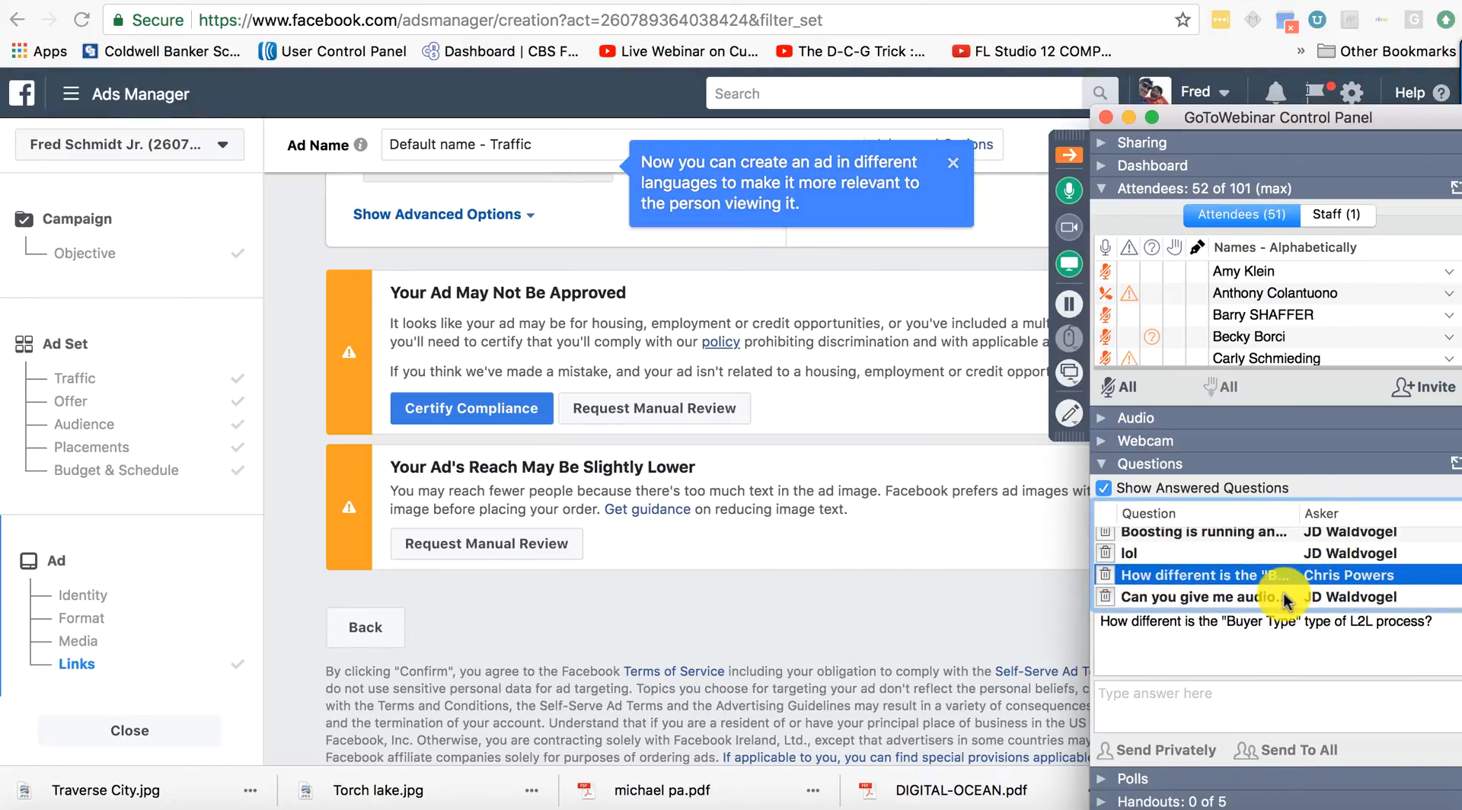
pyautogui.click(1296, 598)
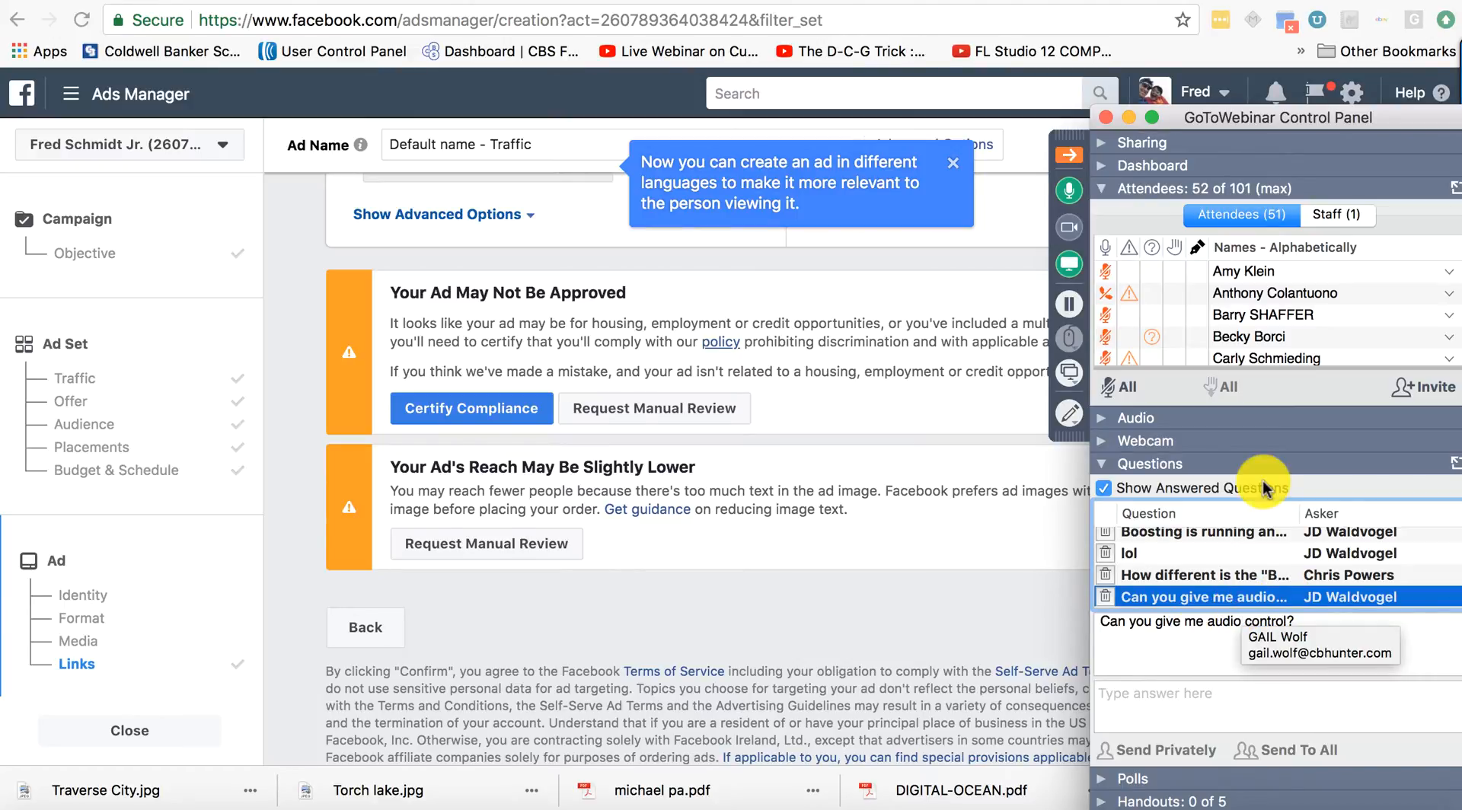
# Unmute the attendee who requested audio control and turn up the system volume.
pyautogui.scroll(-10, 1347, 331)
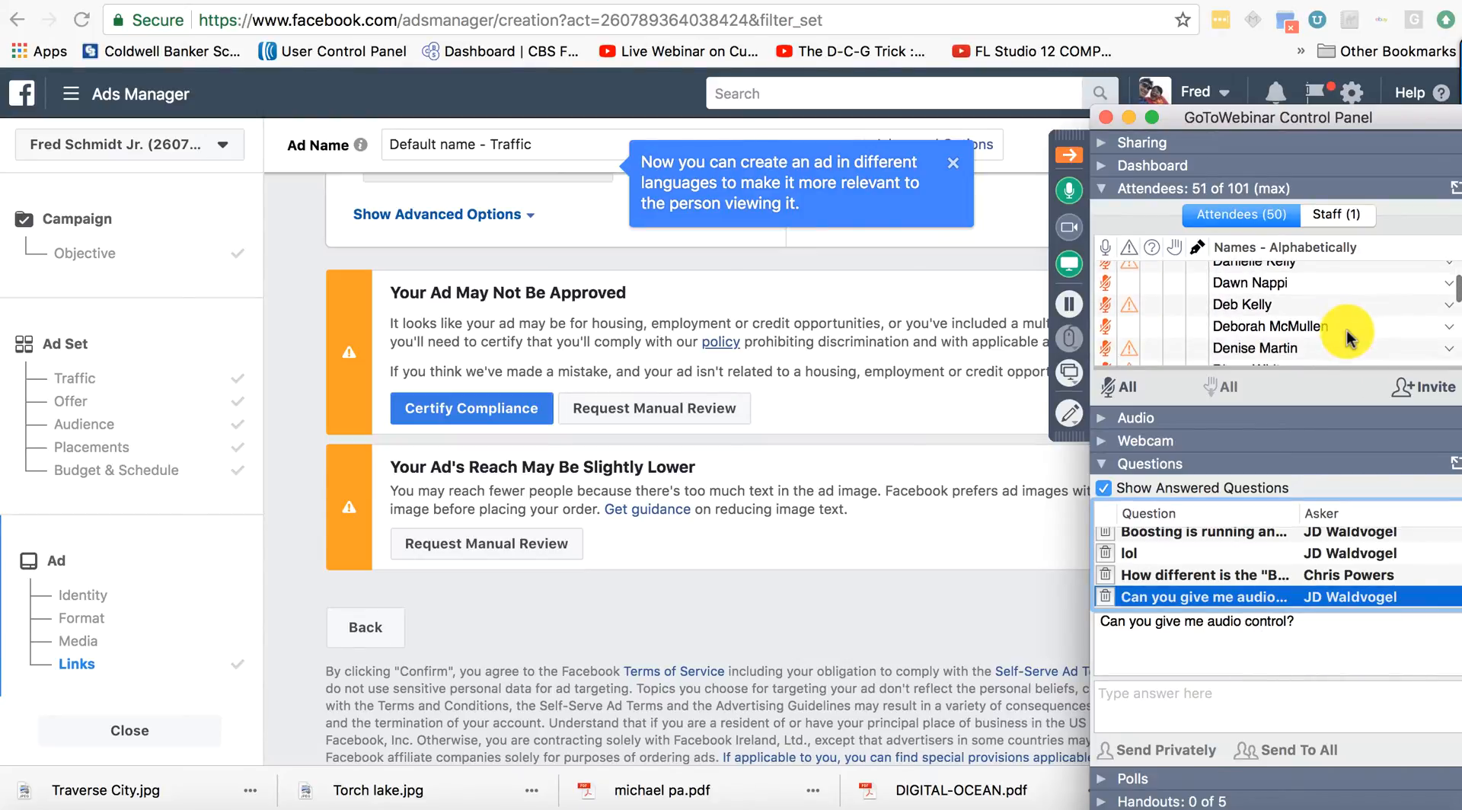
pyautogui.scroll(-10, 1347, 330)
pyautogui.scroll(6, 1346, 331)
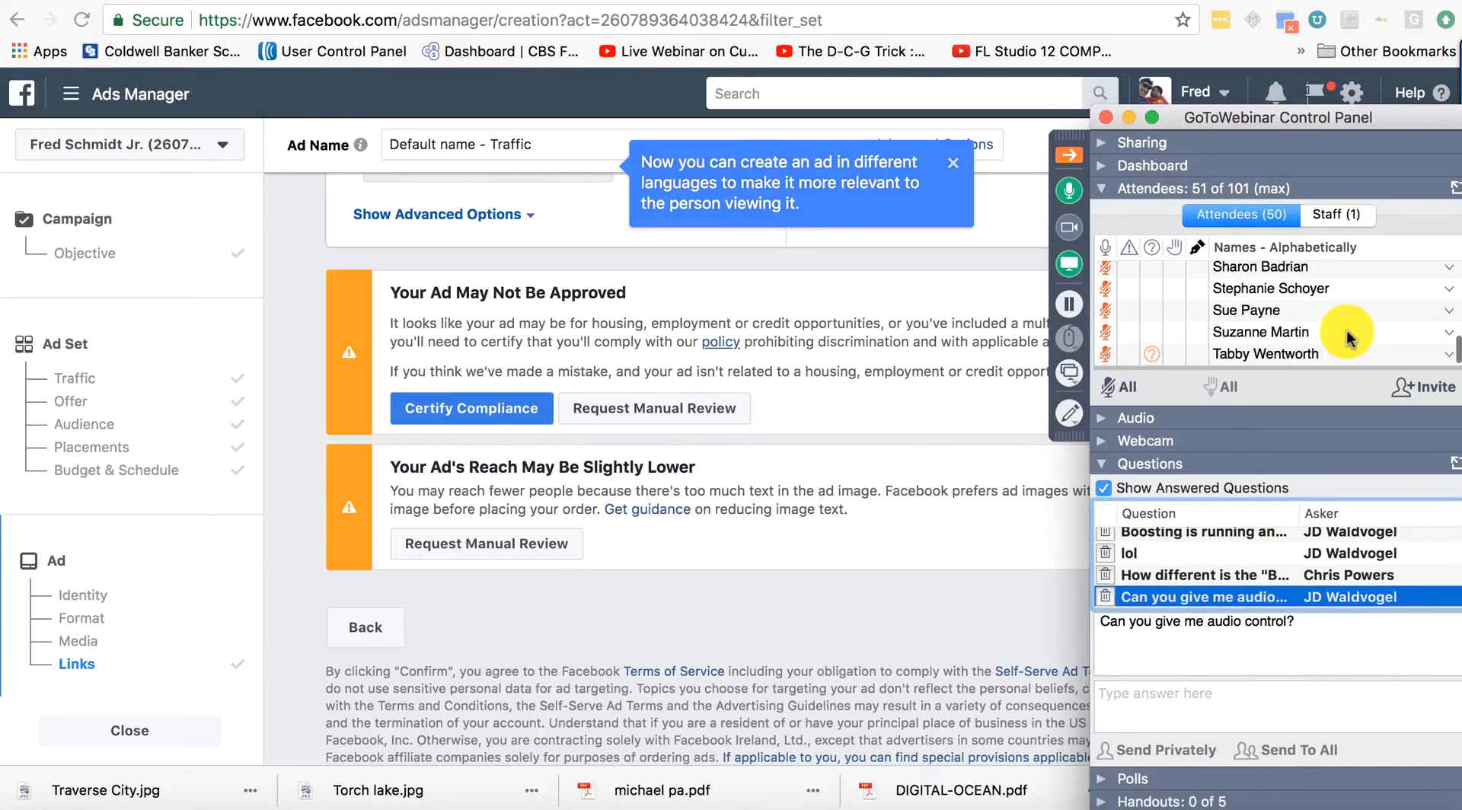
pyautogui.scroll(15, 1347, 331)
pyautogui.scroll(-6, 1346, 330)
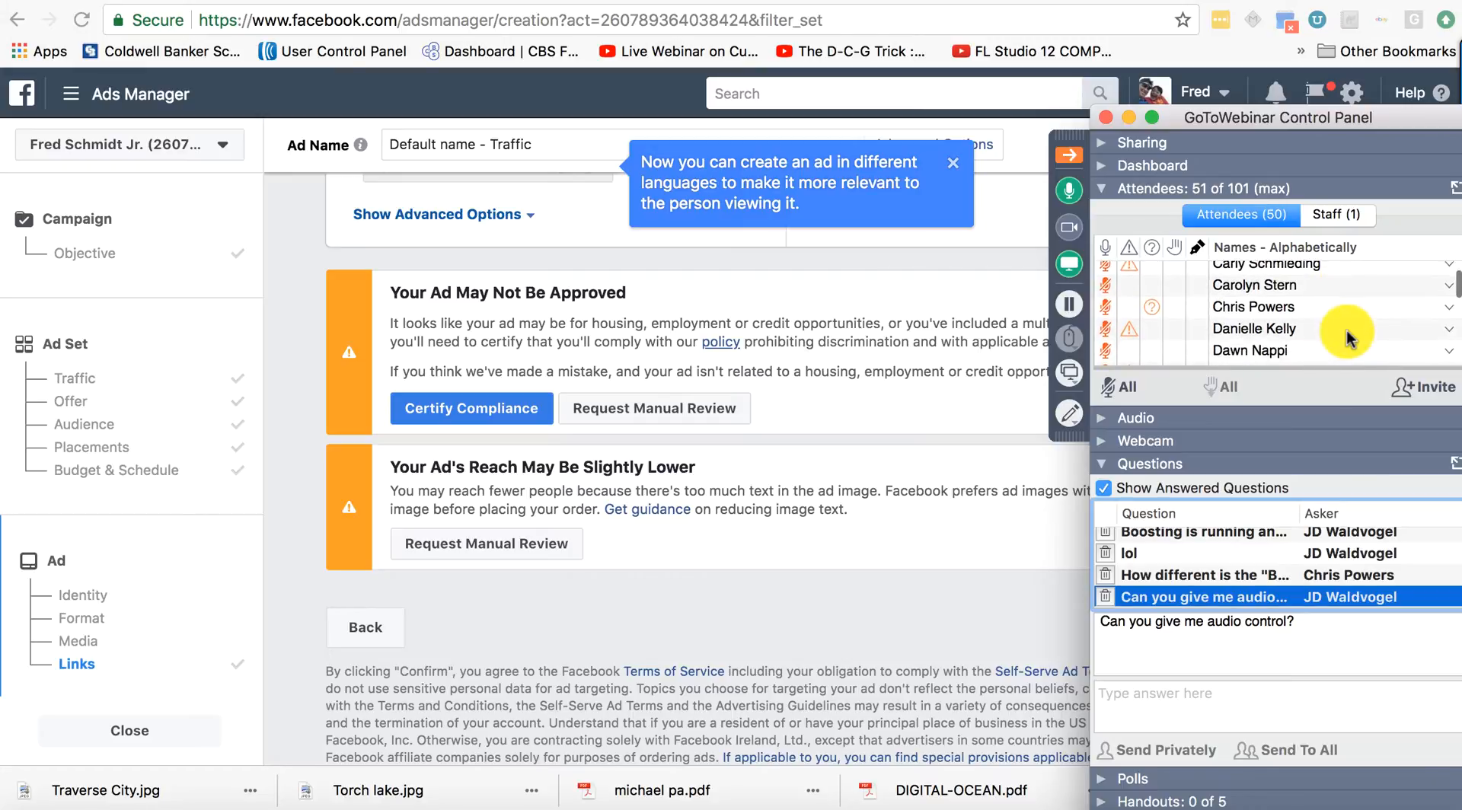
pyautogui.scroll(-5, 1347, 330)
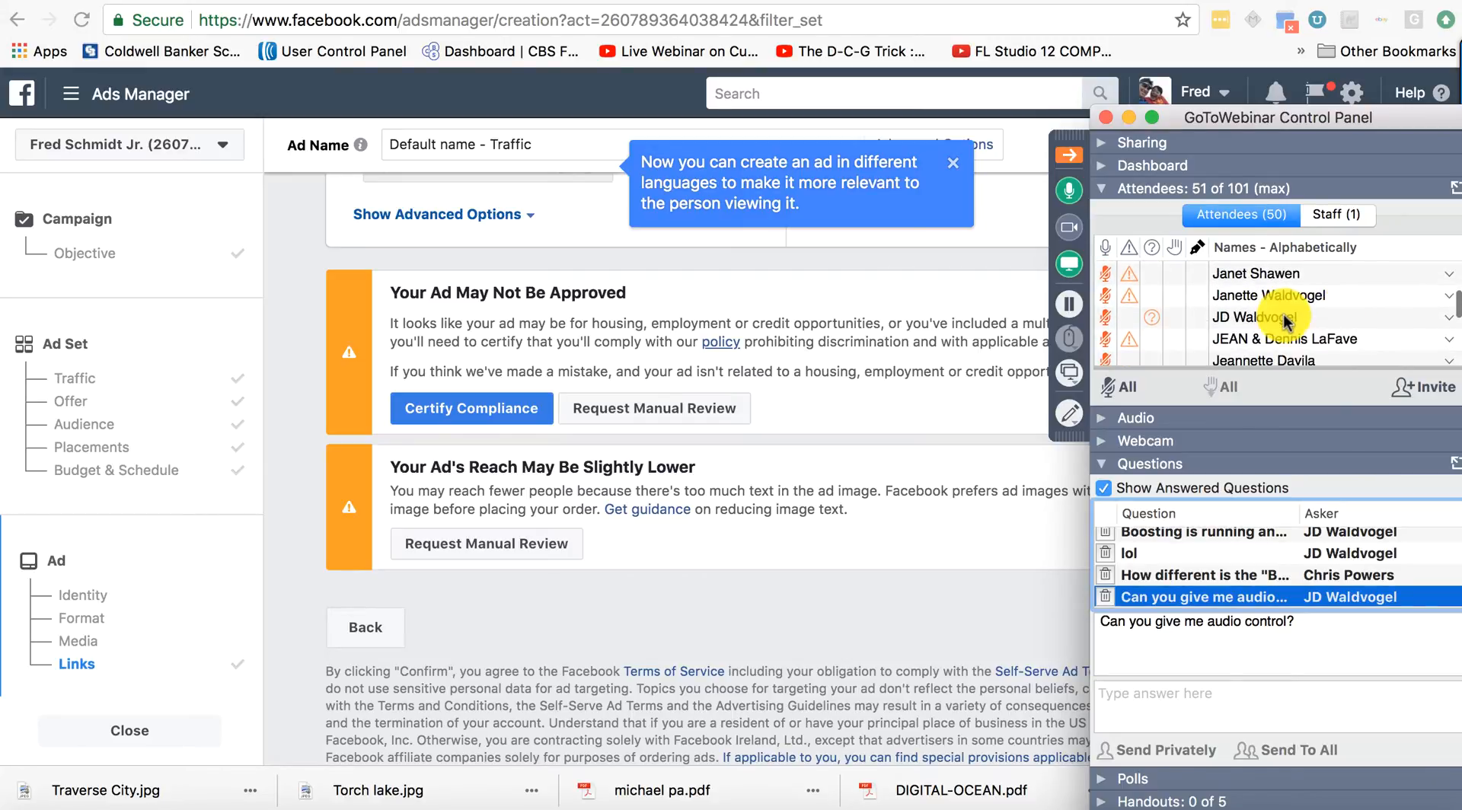
pyautogui.click(1103, 294)
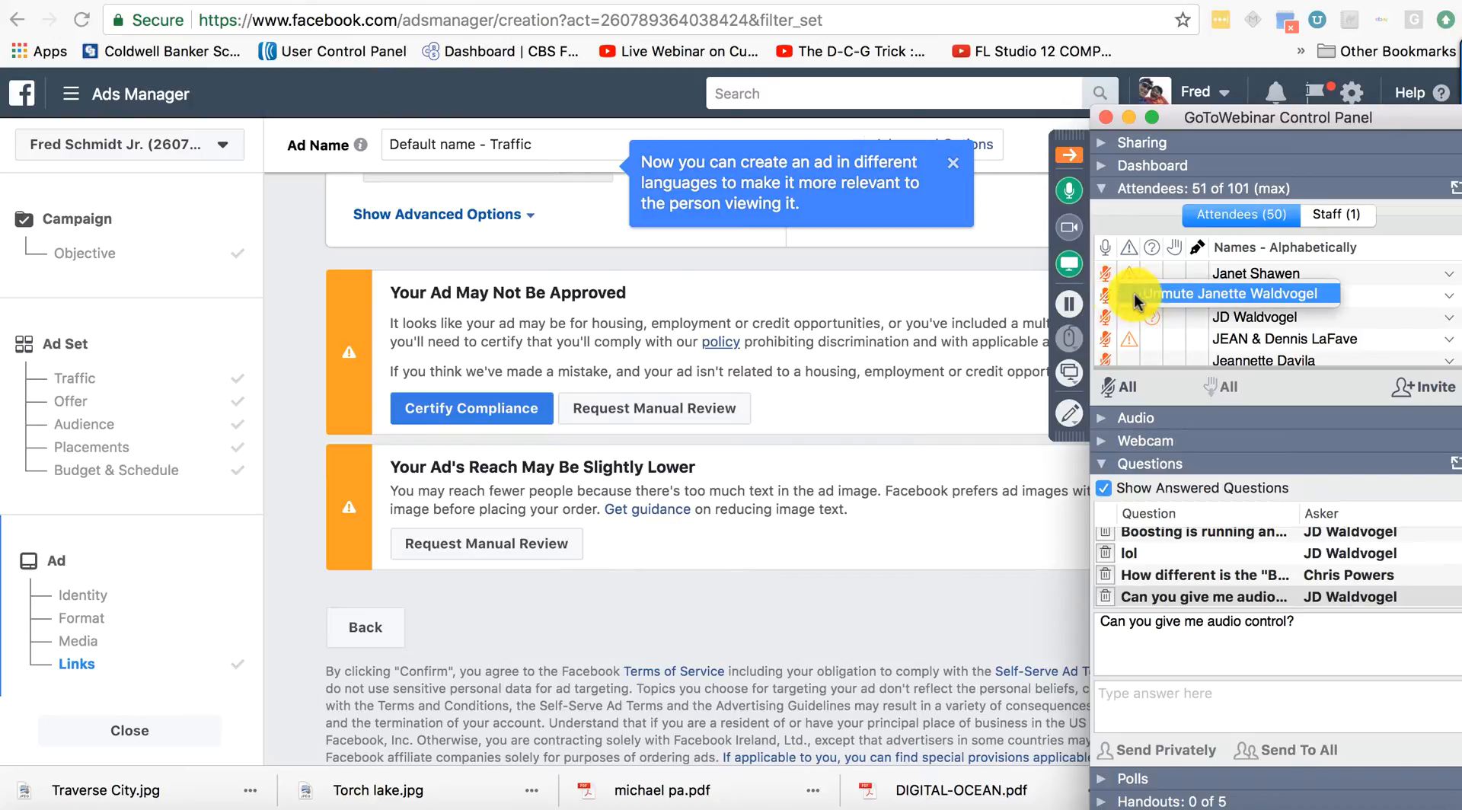
pyautogui.click(1105, 297)
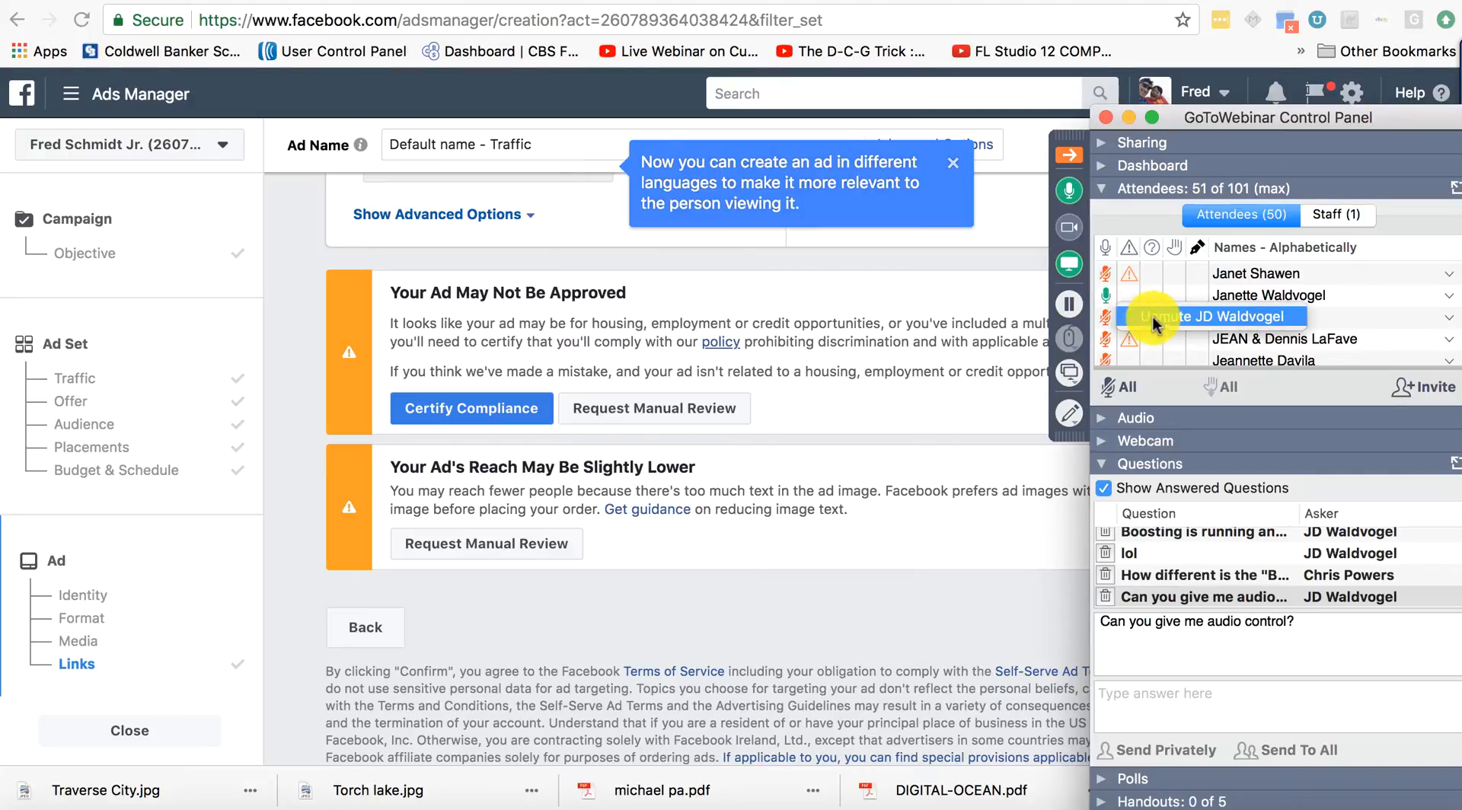
pyautogui.click(1155, 318)
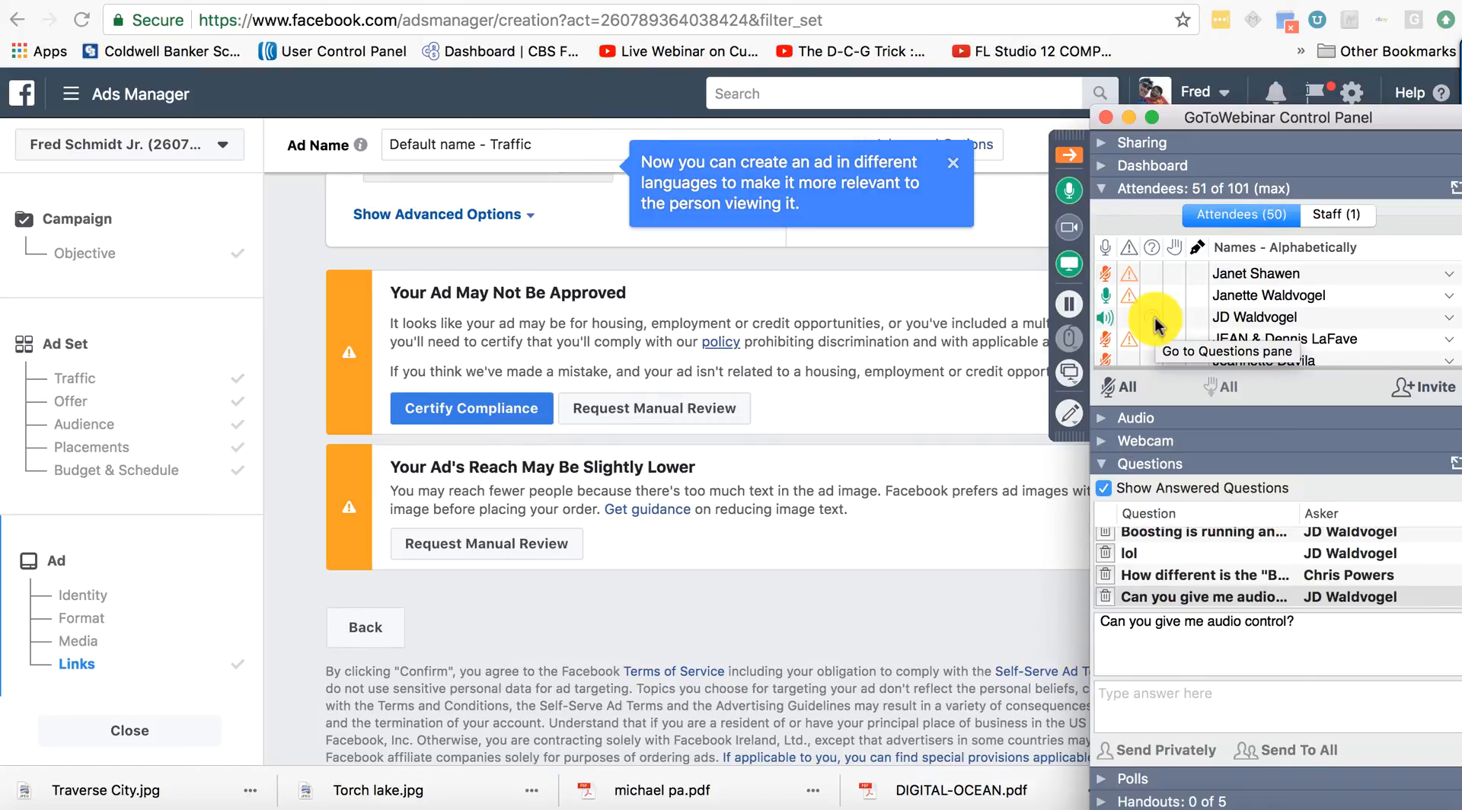
pyautogui.press('XF86AudioRaiseVolume')
pyautogui.press('XF86AudioRaiseVolume')
pyautogui.press('XF86AudioRaiseVolume')
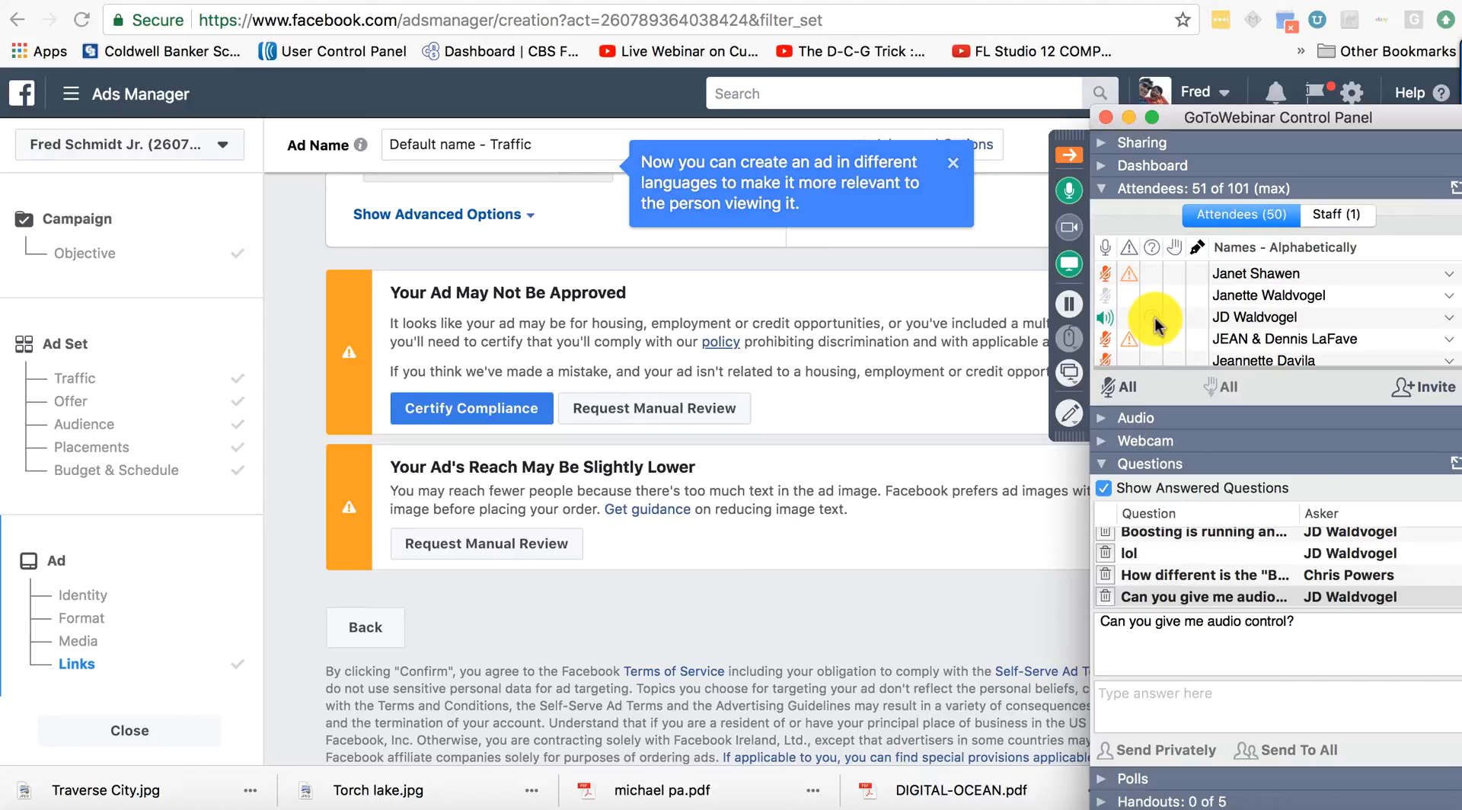
pyautogui.scroll(15, 905, 480)
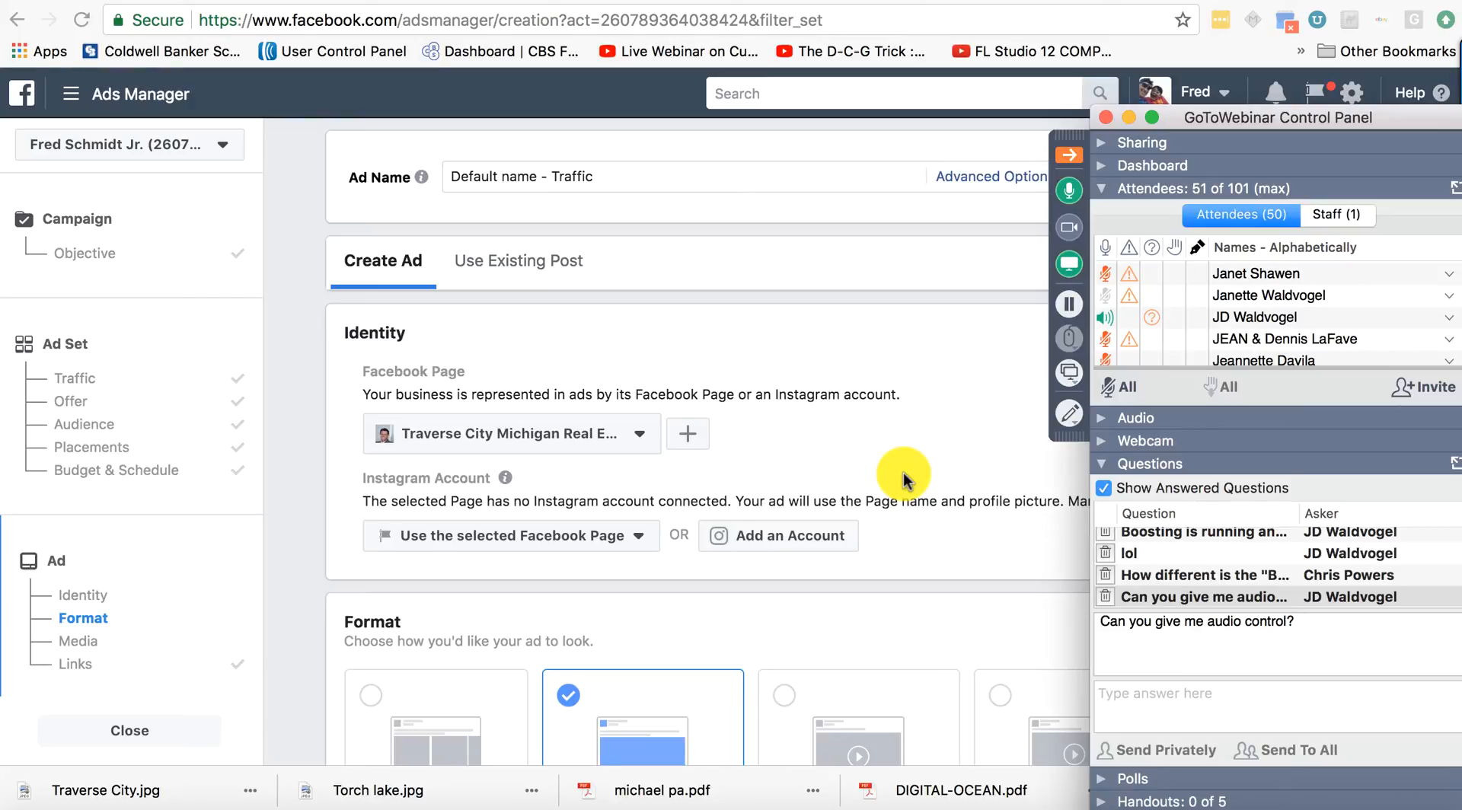
# Read the follow-up replies about reaching buyers and Buyer Landing pages.
pyautogui.scroll(-3, 1169, 573)
pyautogui.click(1170, 576)
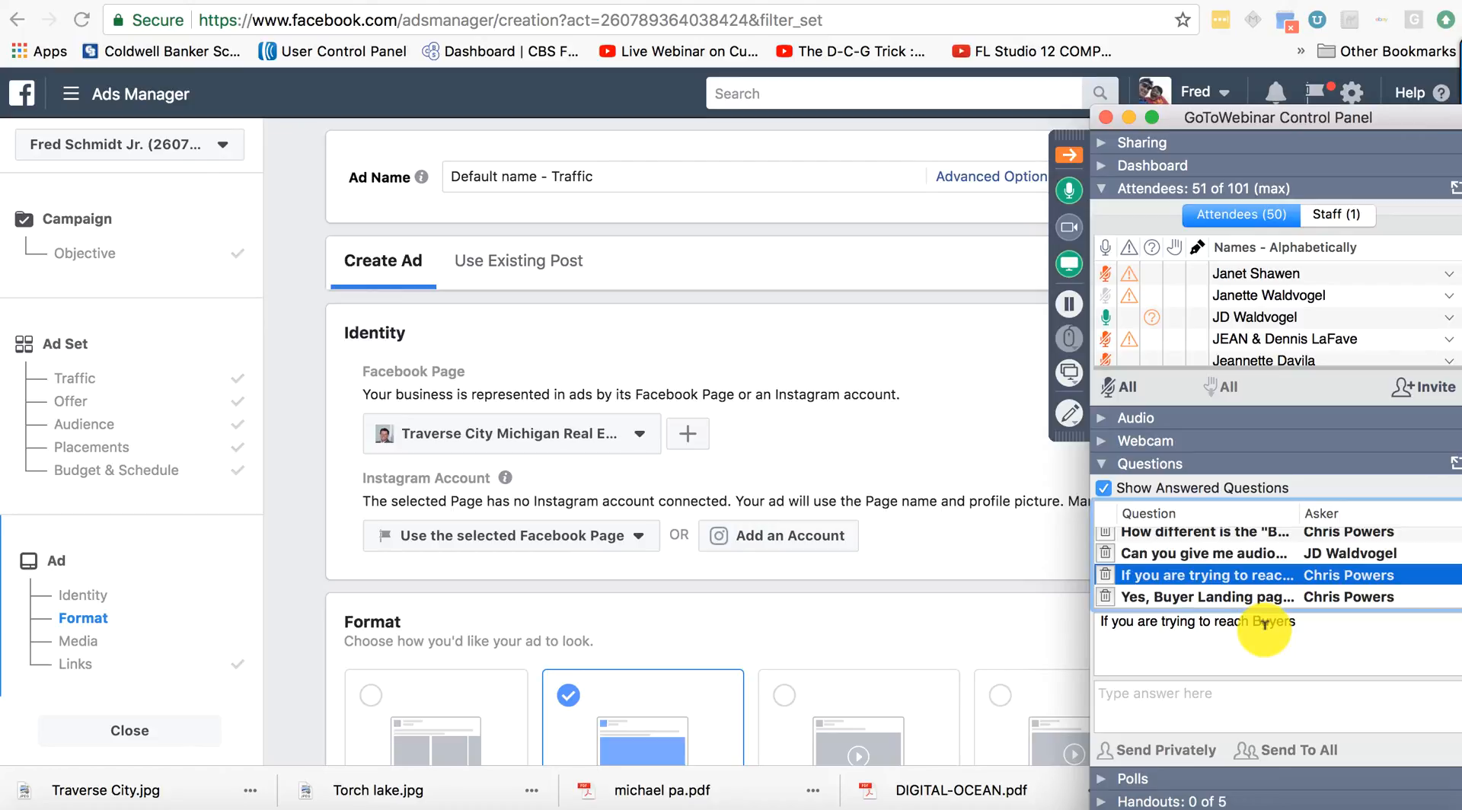
pyautogui.click(1258, 597)
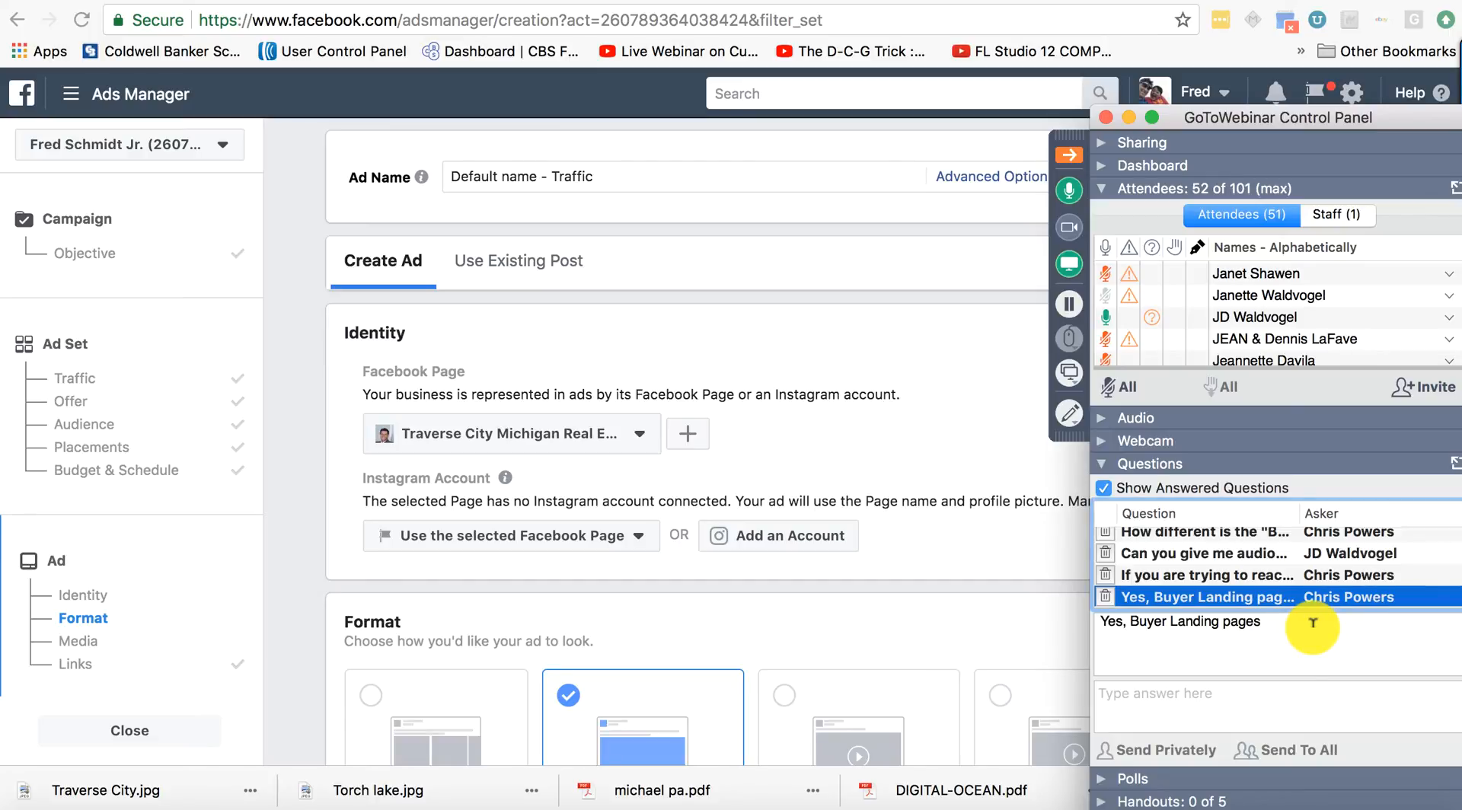
# Mute the attendee who was speaking again.
pyautogui.click(1108, 319)
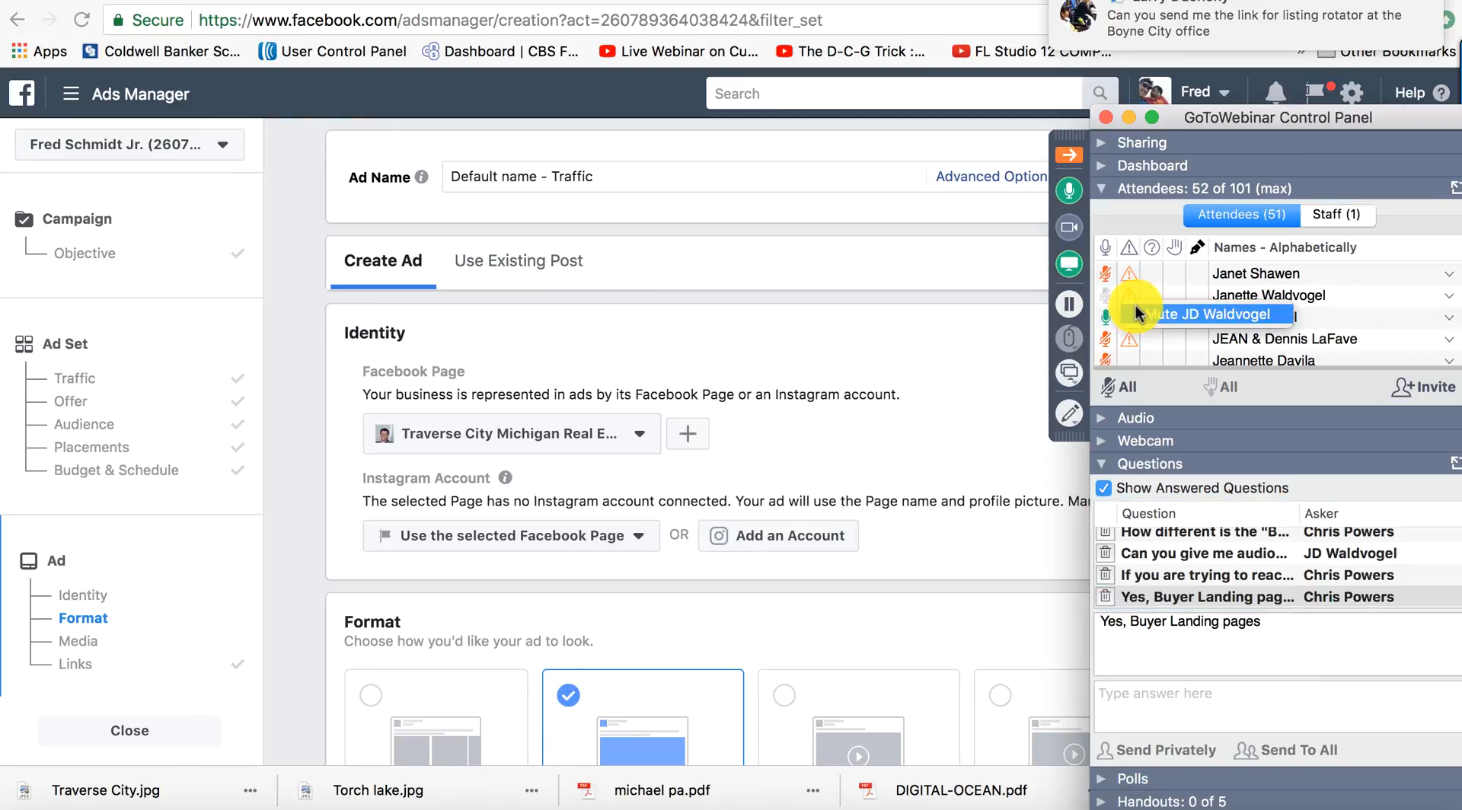
pyautogui.click(1137, 313)
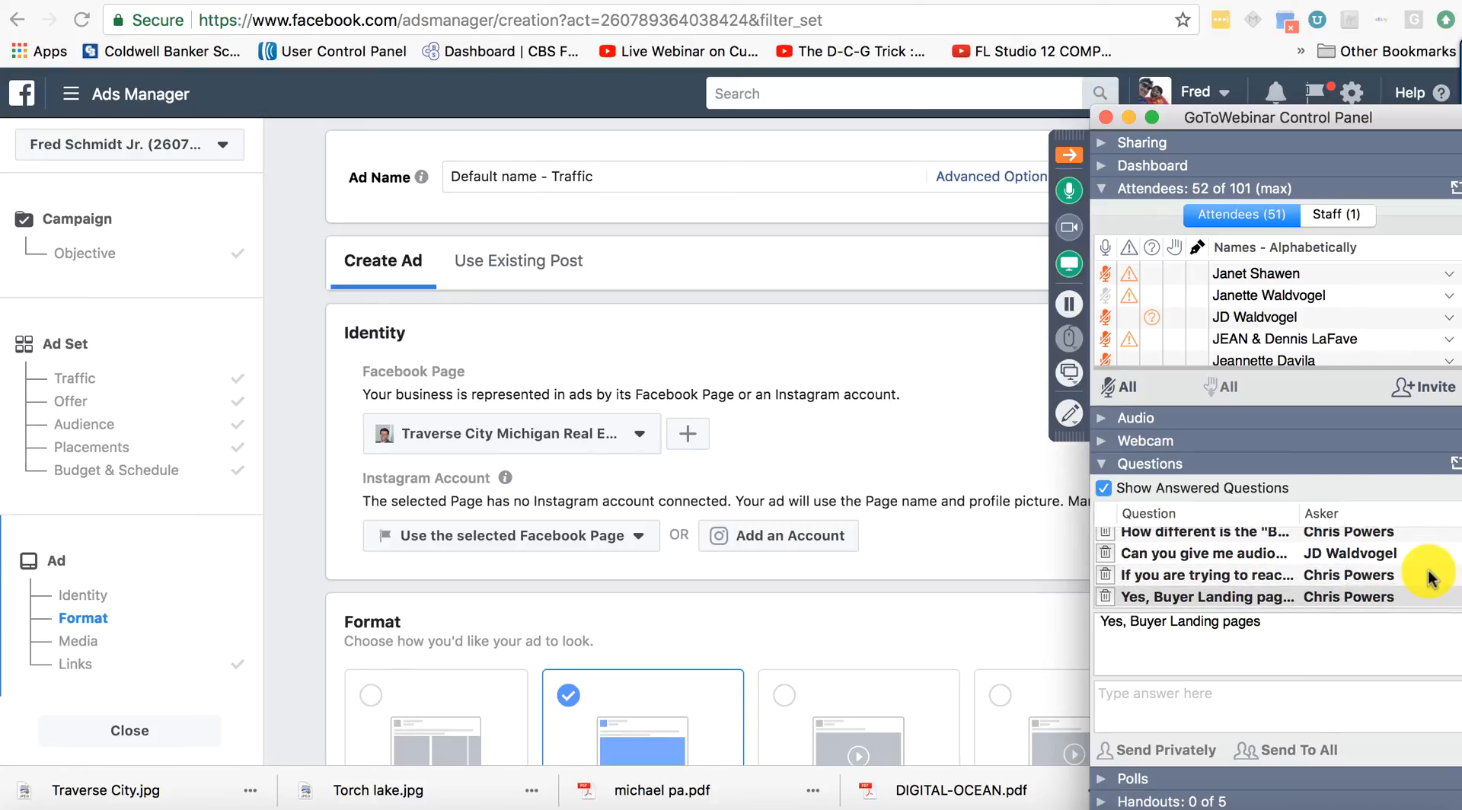
pyautogui.scroll(5, 1429, 576)
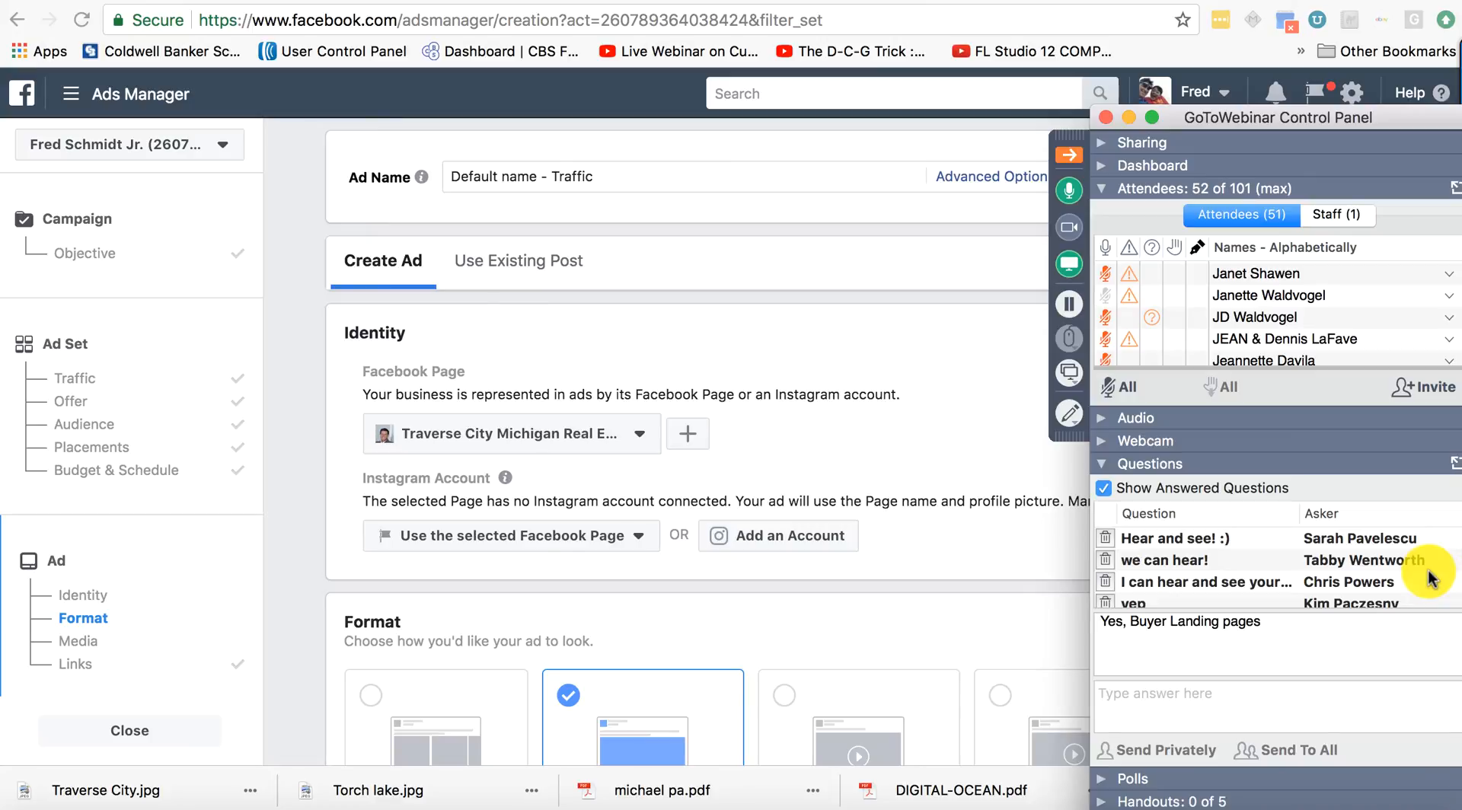